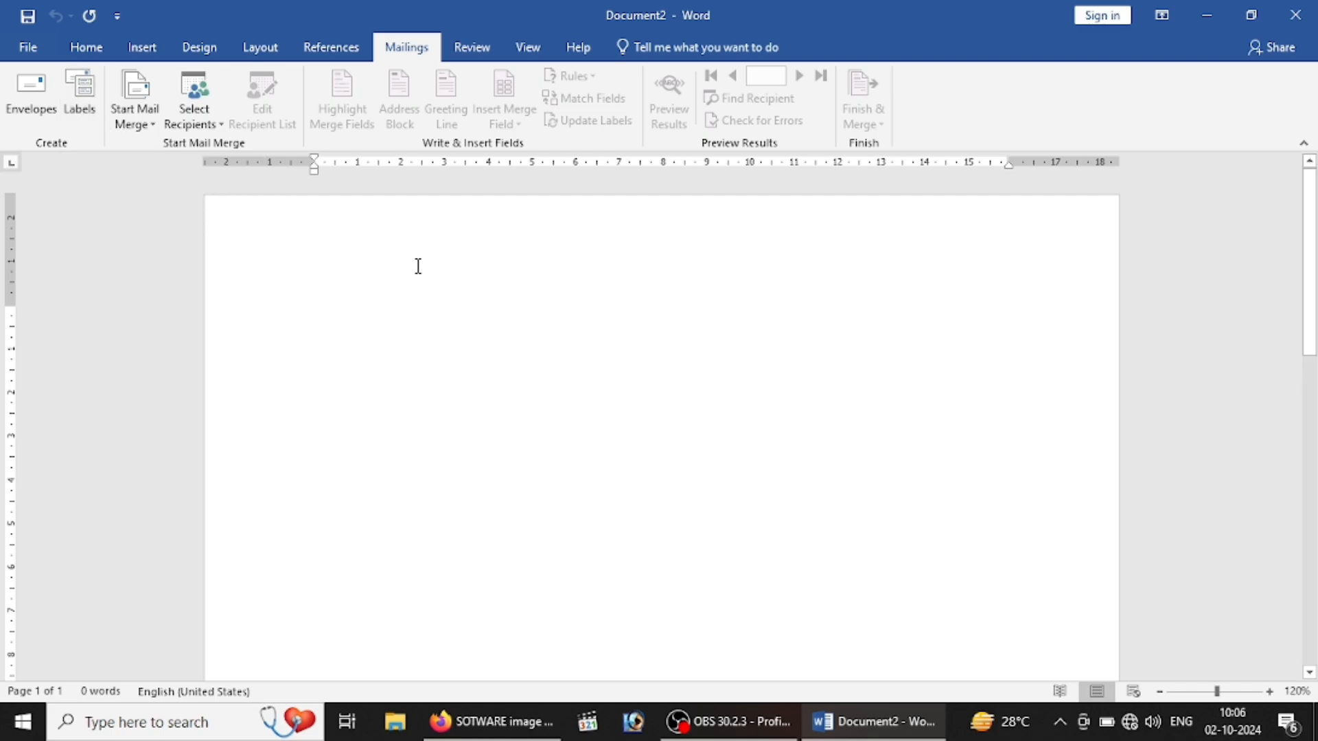
Step: Generate sample text with =RAND() and trim it down to one combined paragraph
click(138, 125)
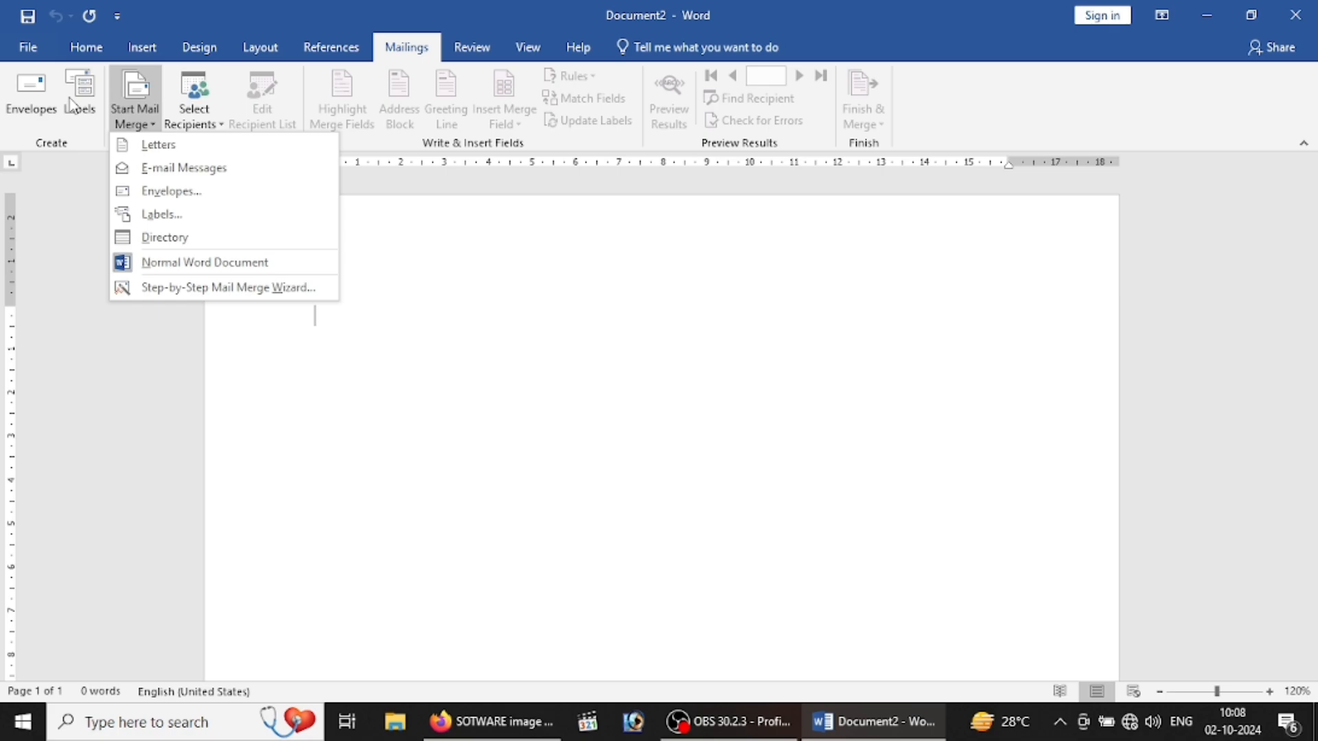
click(166, 150)
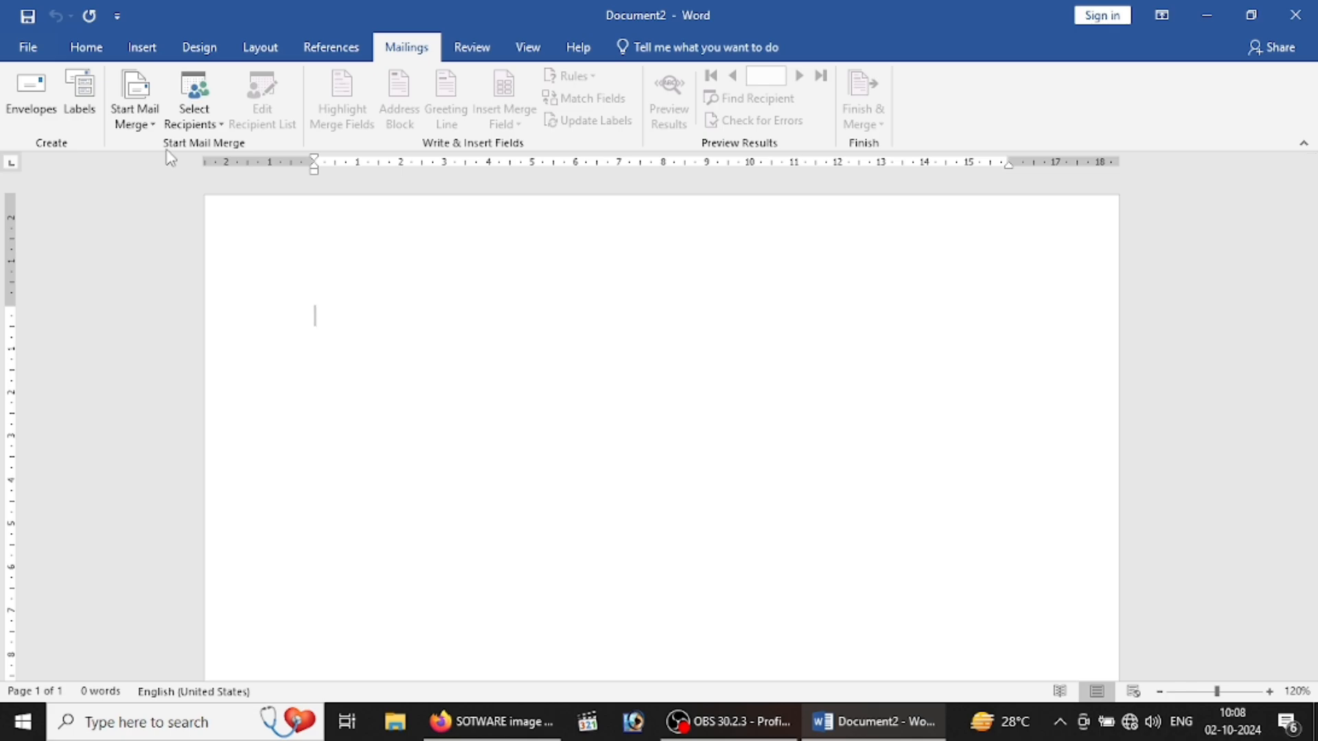
text(=RAND)
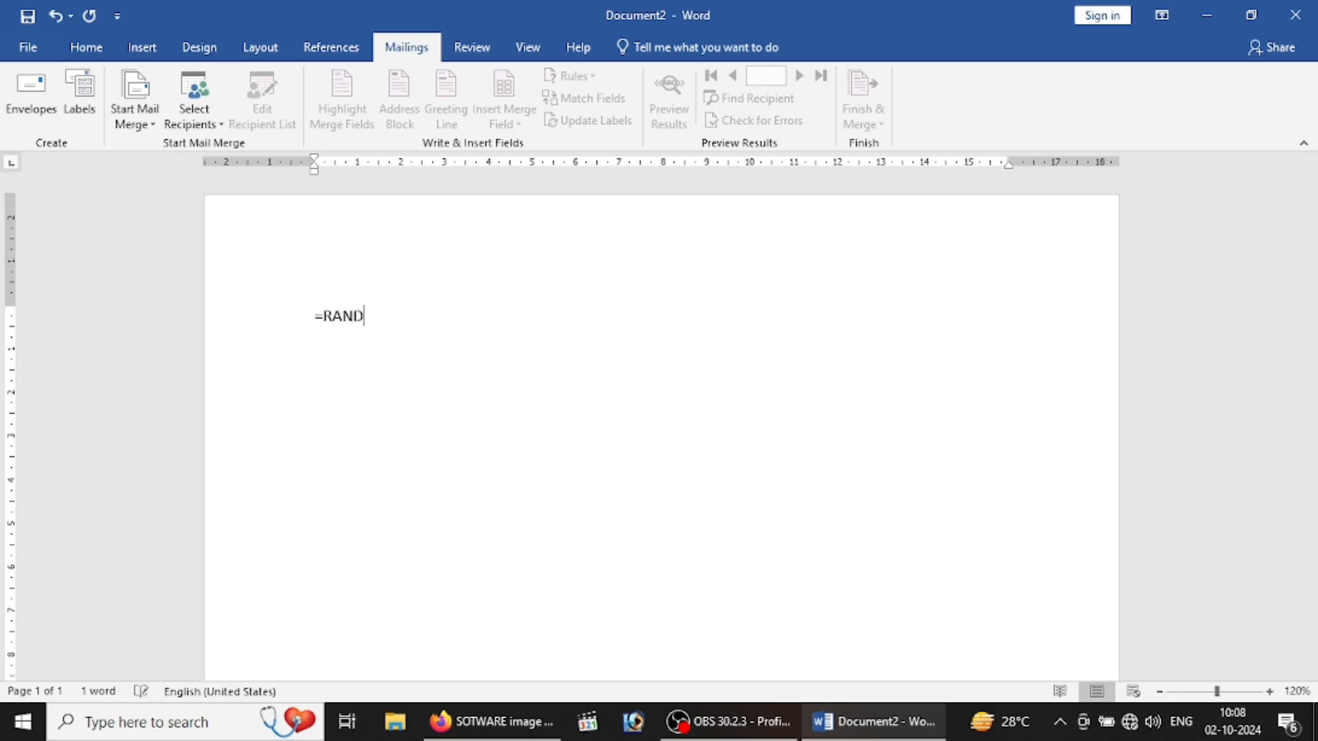
text(())
key(Return)
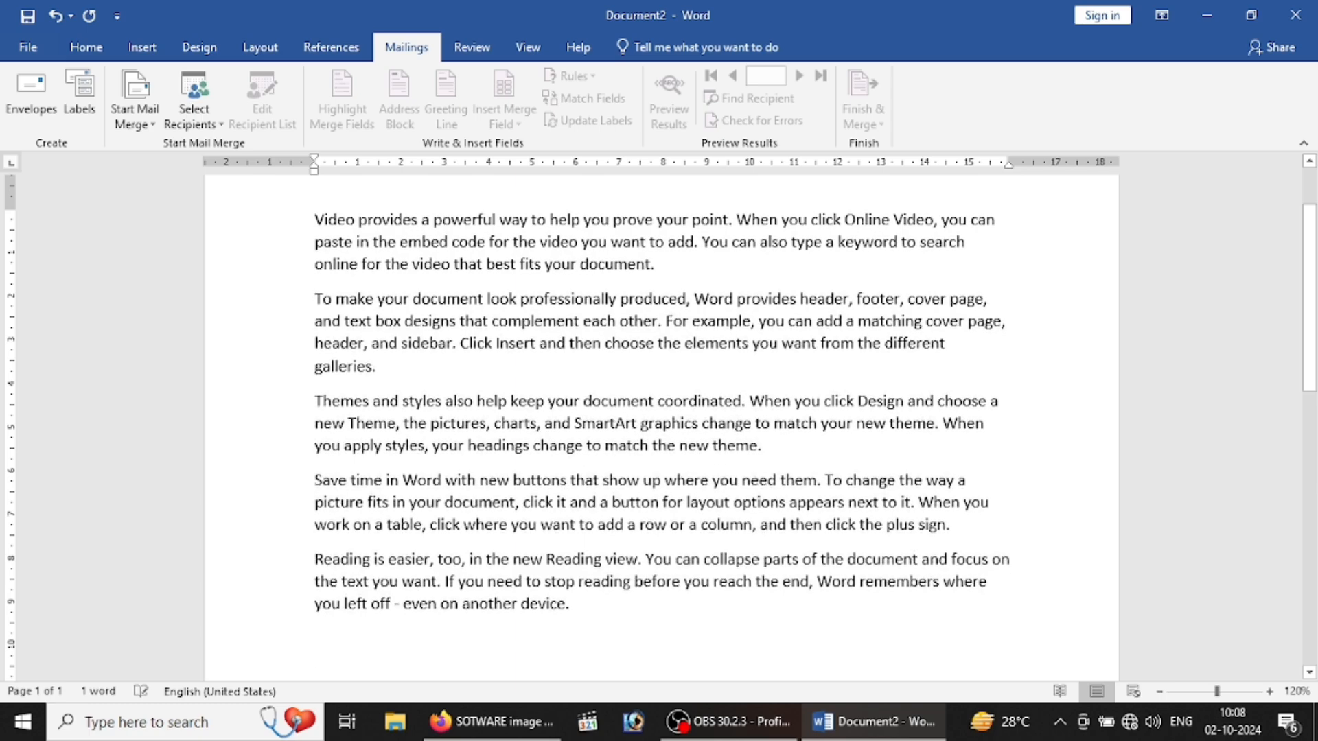
drag(313, 403, 573, 607)
key(Delete)
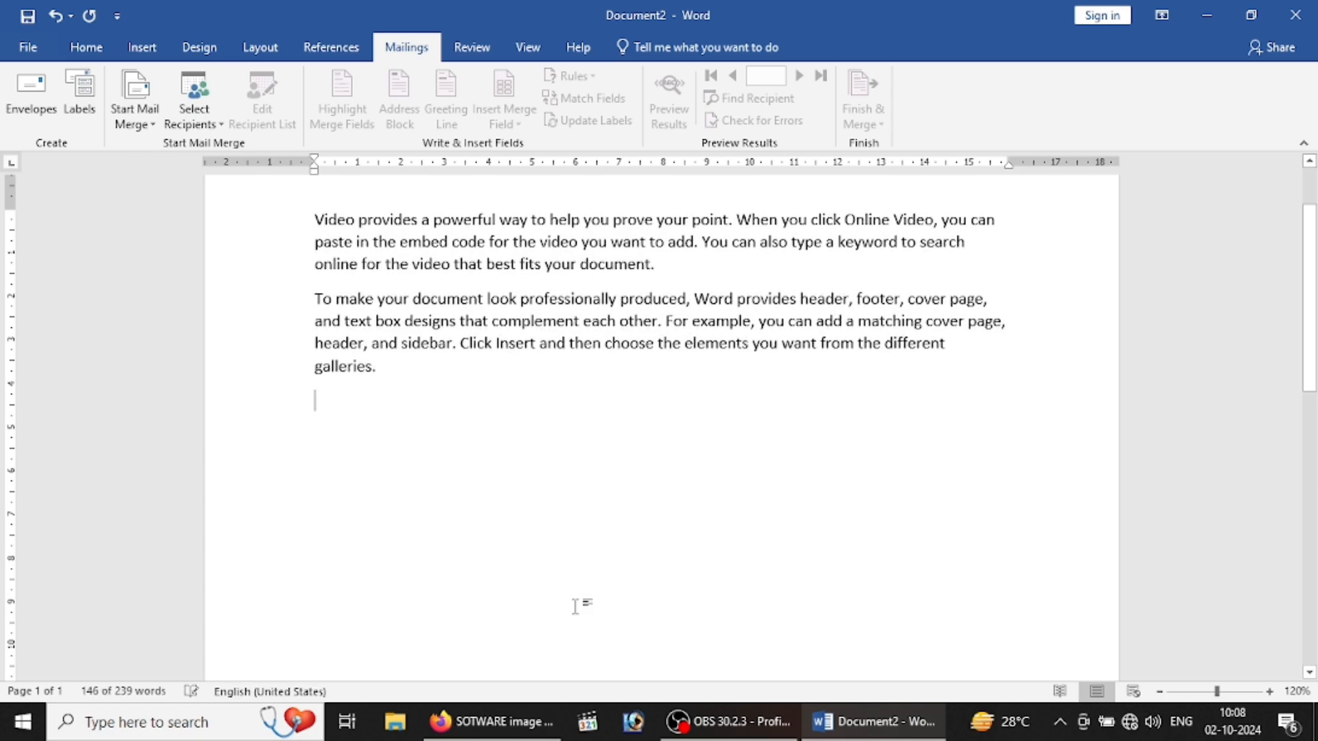
click(310, 296)
key(BackSpace)
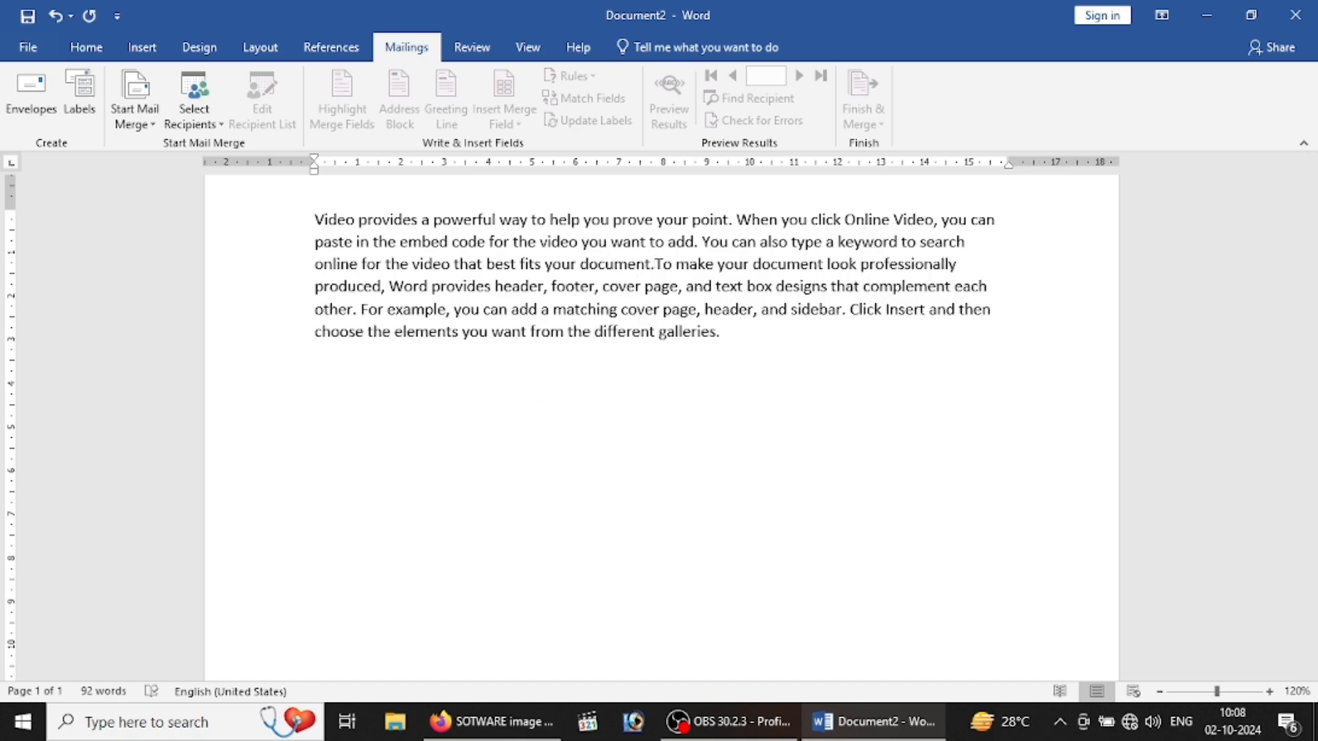
Step: Justify the whole paragraph of sample text
drag(759, 359, 374, 178)
key(ctrl+a)
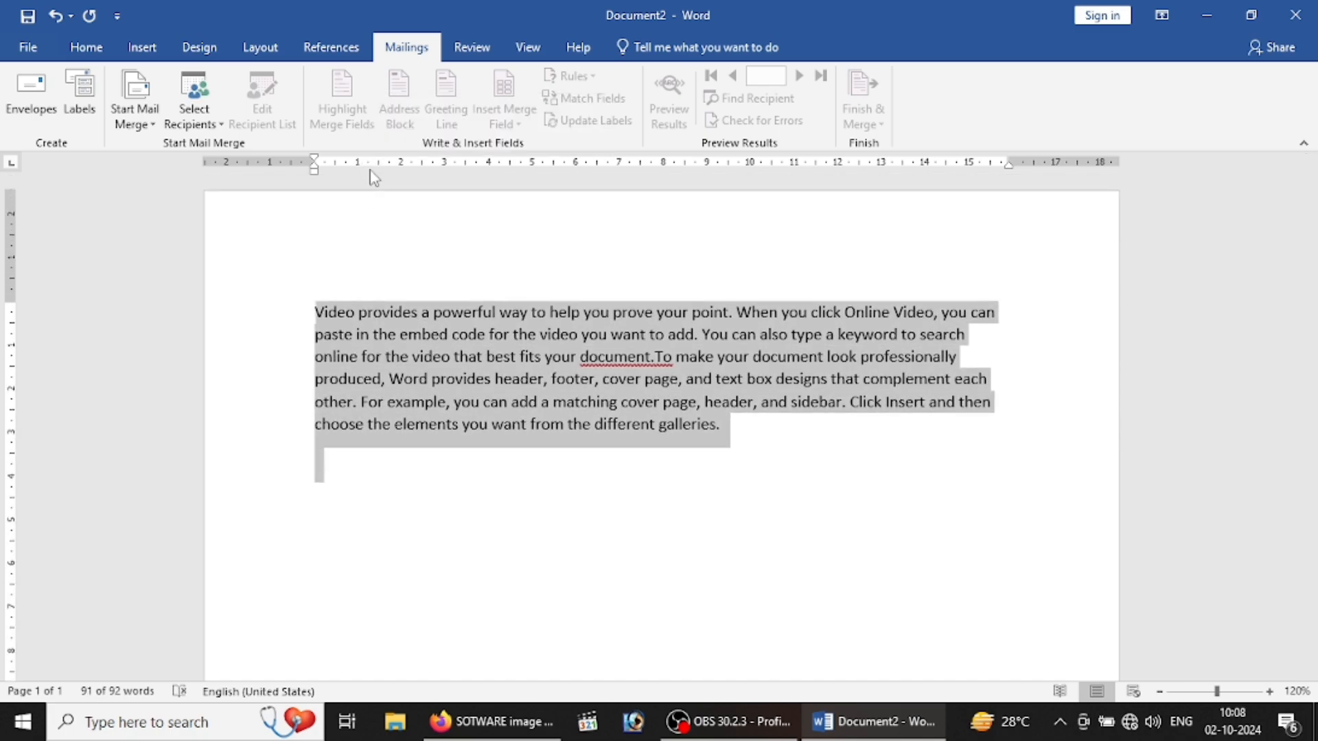
key(ctrl+j)
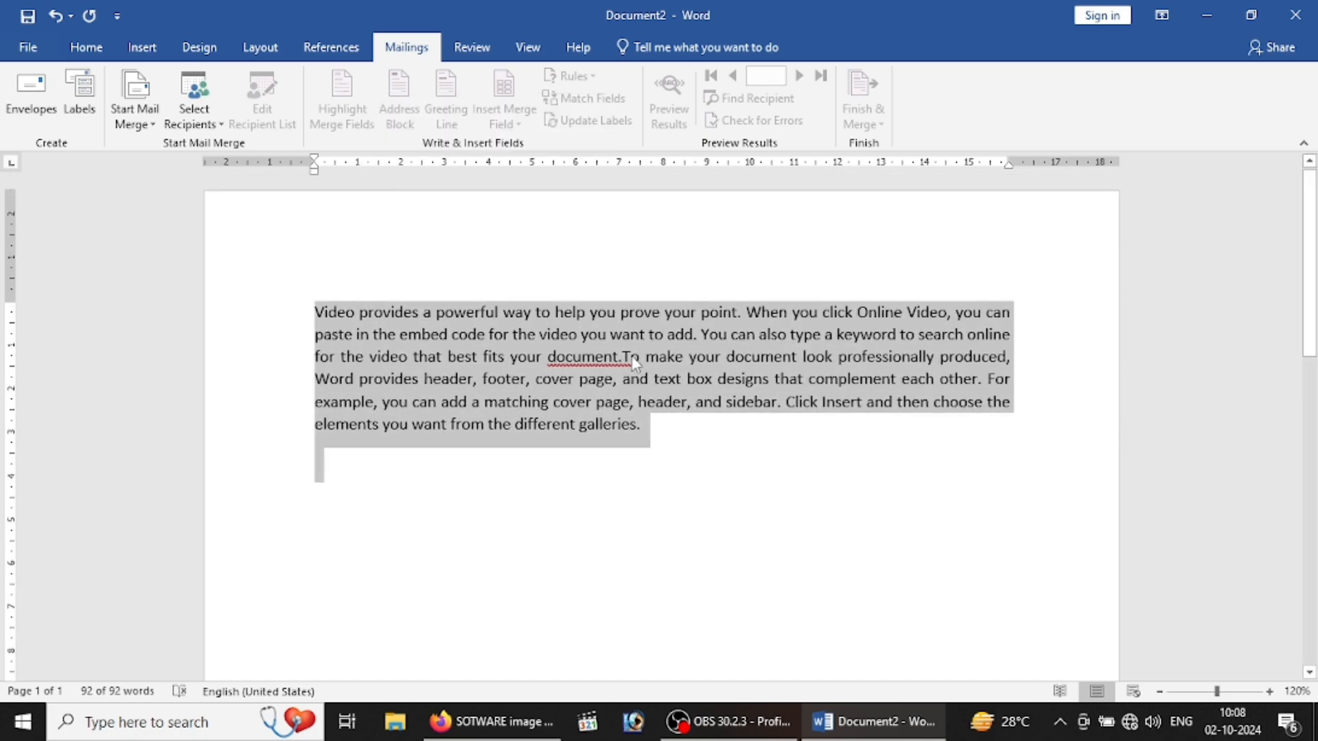
click(498, 289)
Step: Insert two blank lines above the paragraph
click(321, 263)
key(Left)
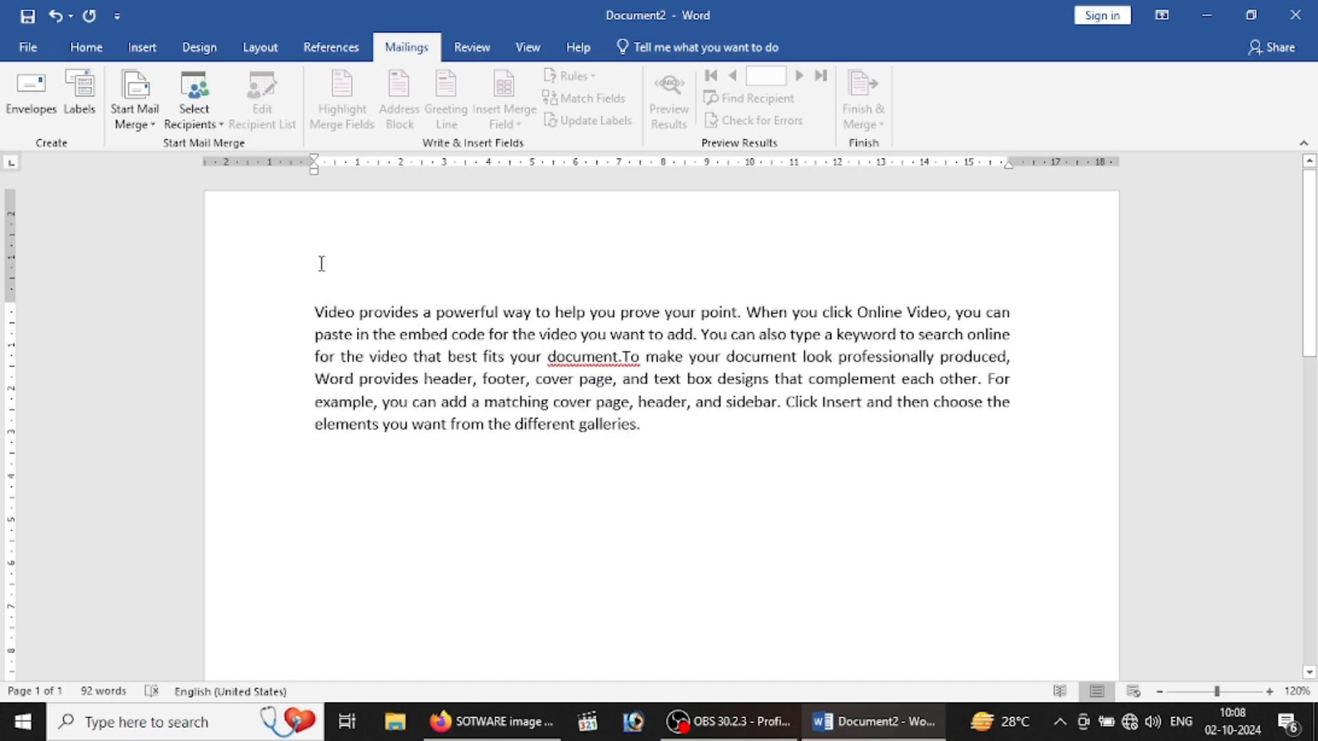
key(Return)
key(Return)
key(Up)
key(Up)
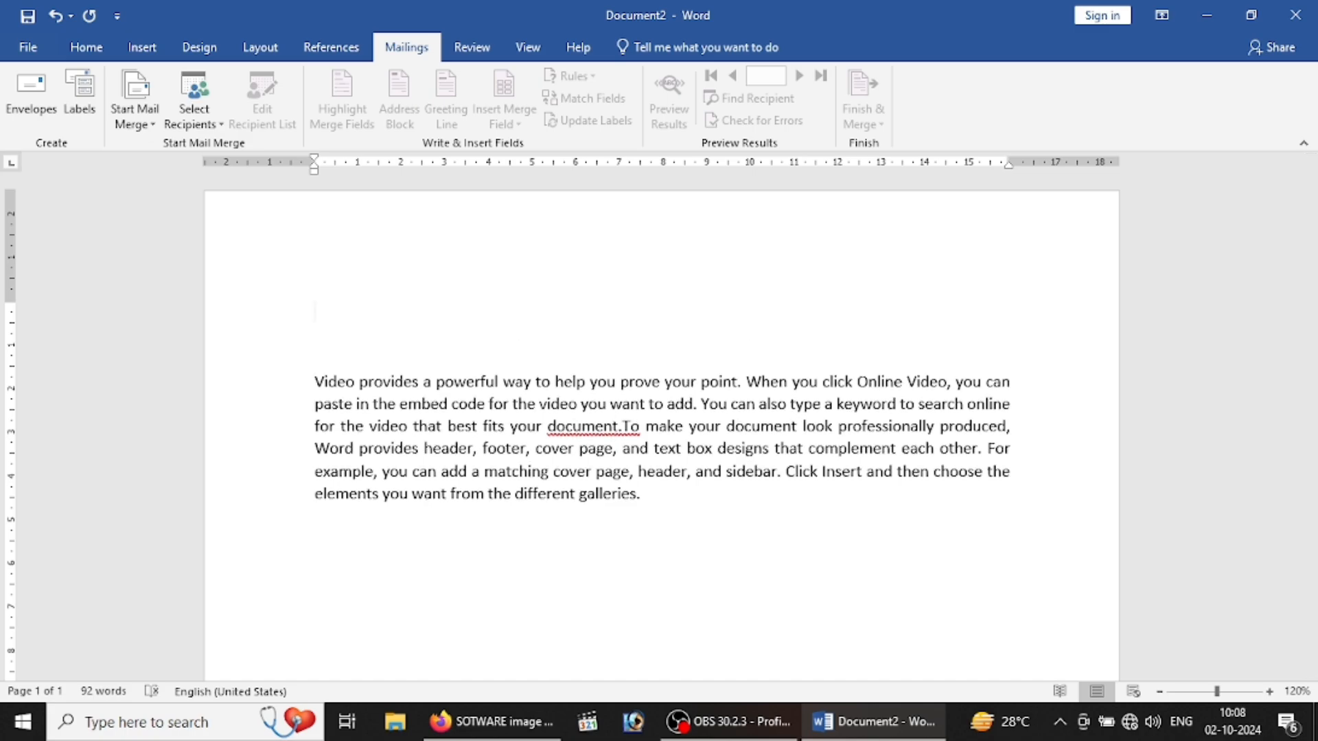
key(Return)
Step: Type TO on the top line and add blank lines below the paragraph
text(TO)
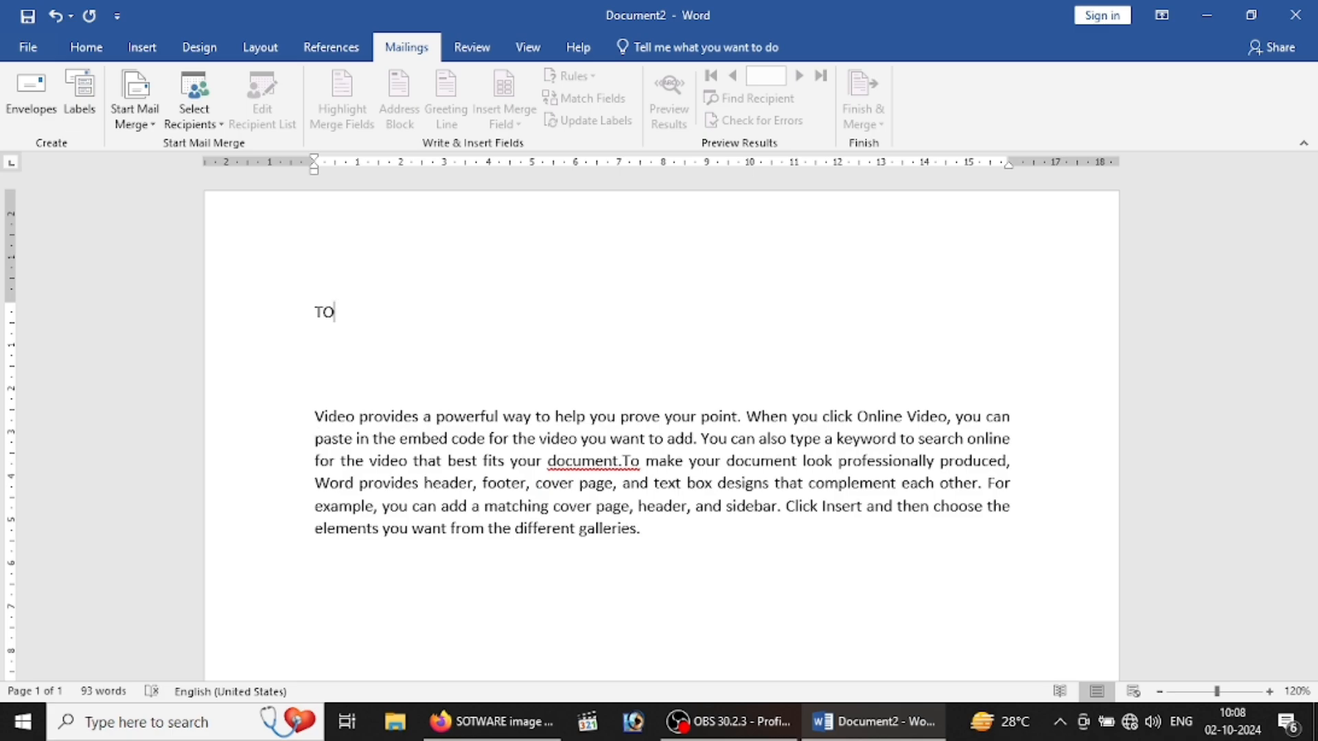
key(Return)
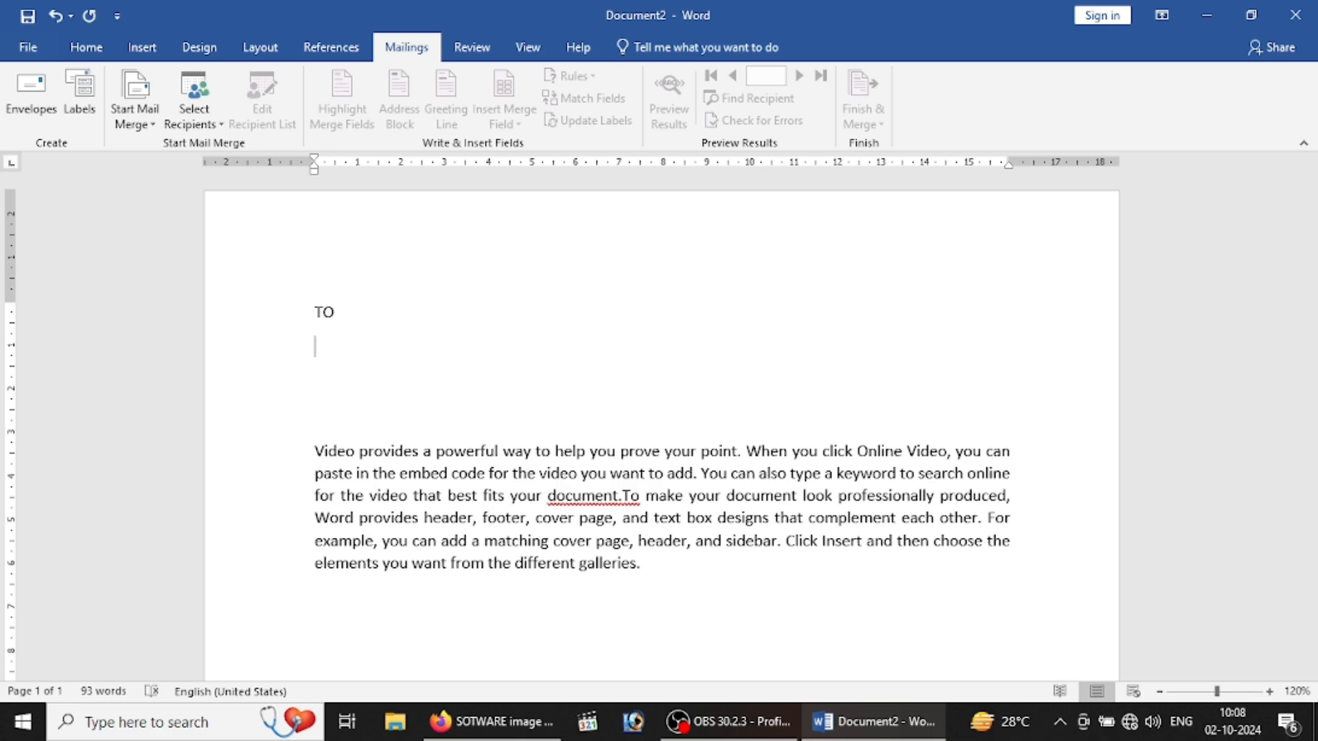
click(687, 569)
key(Return)
key(Return)
Step: Indent a line below the paragraph to the right and type MANAGER SIGN on it
drag(314, 172, 762, 226)
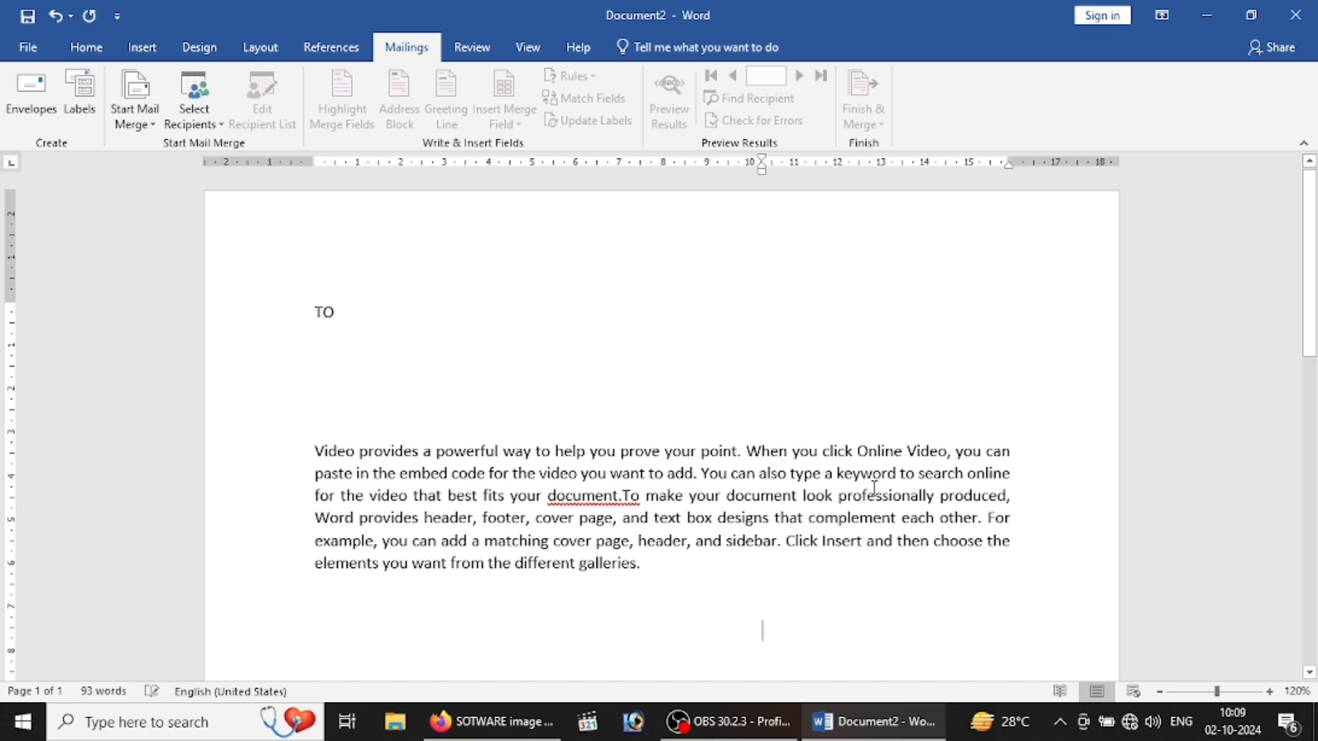
text(MANAGER)
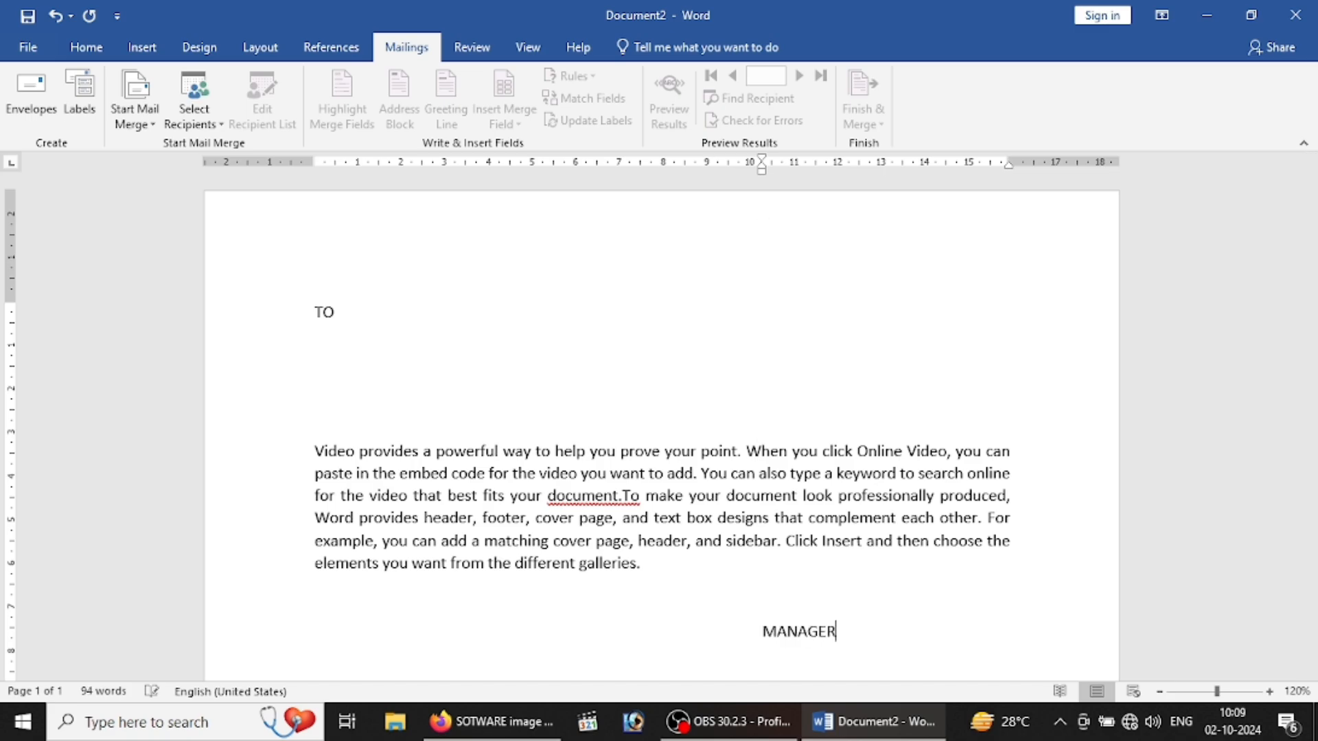
text( SIGN)
key(Return)
click(319, 363)
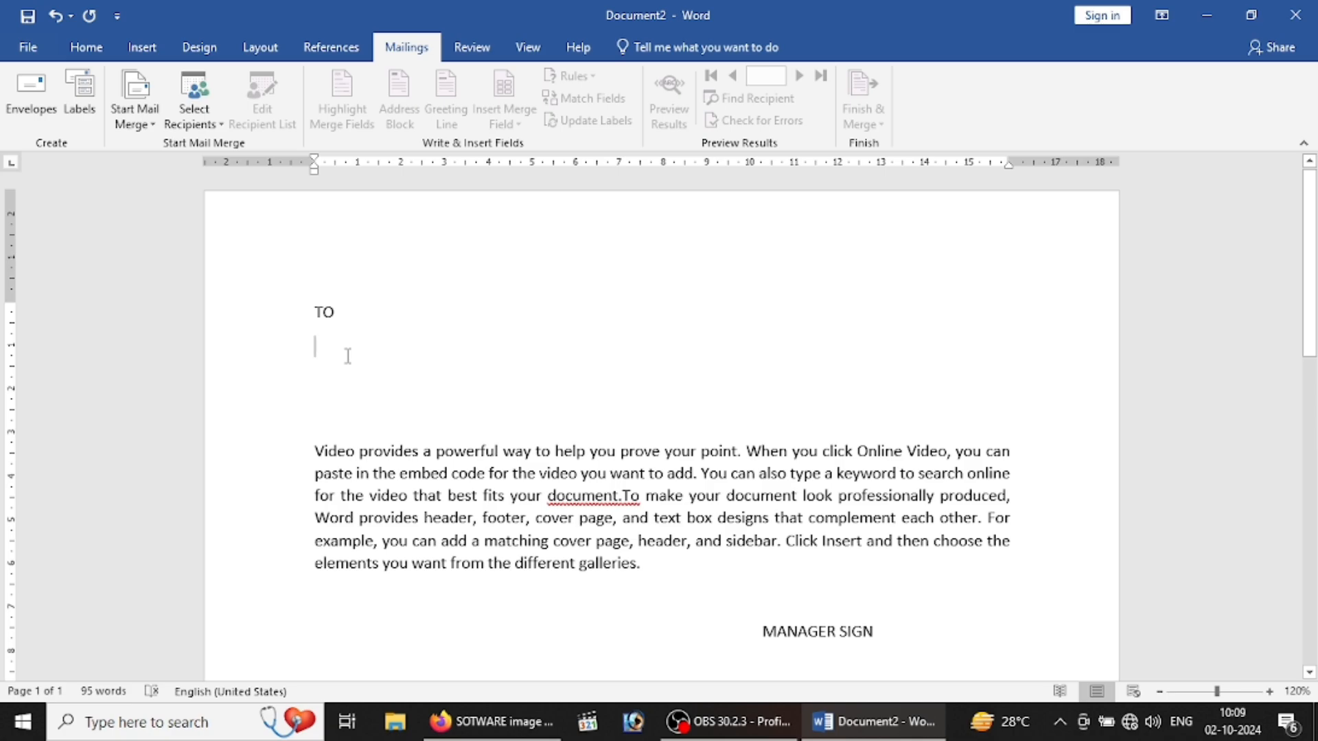
click(133, 125)
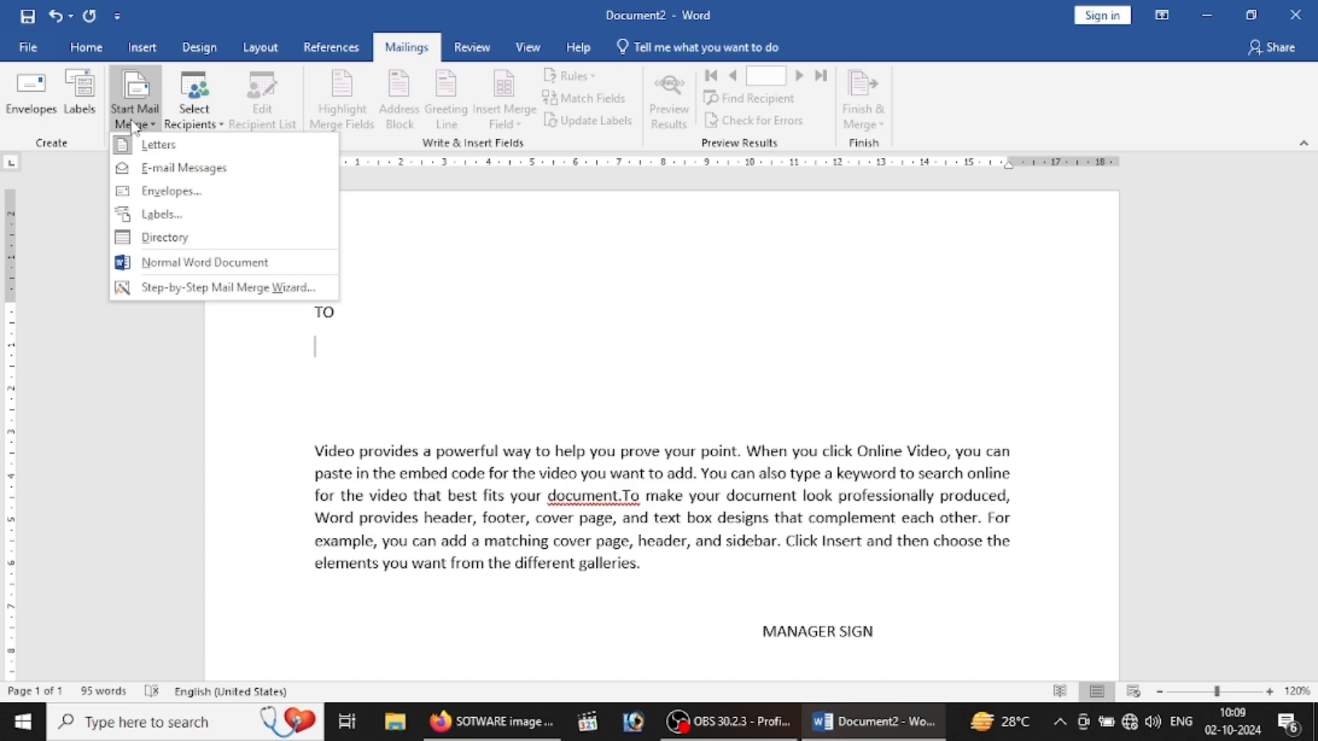
Step: Run the Step-by-Step Mail Merge Wizard for Letters and create a new typed recipient list
click(164, 292)
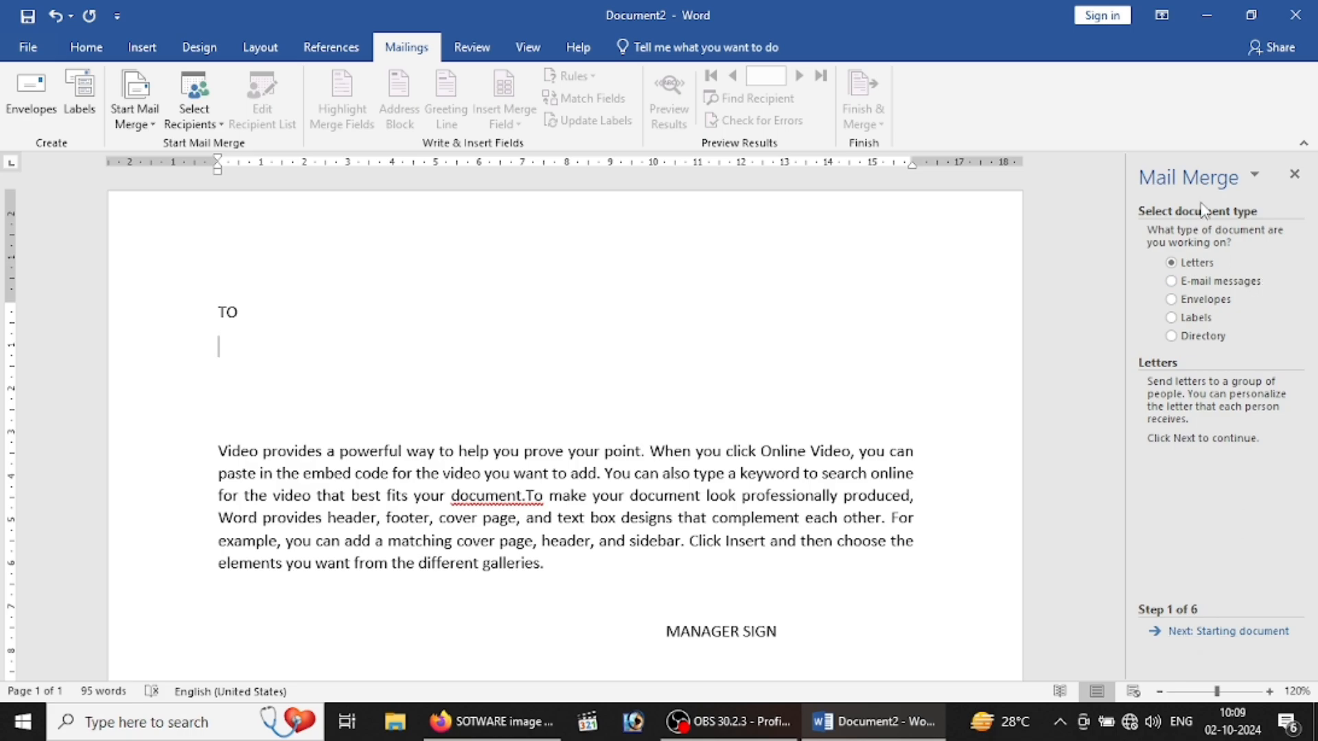
click(1213, 631)
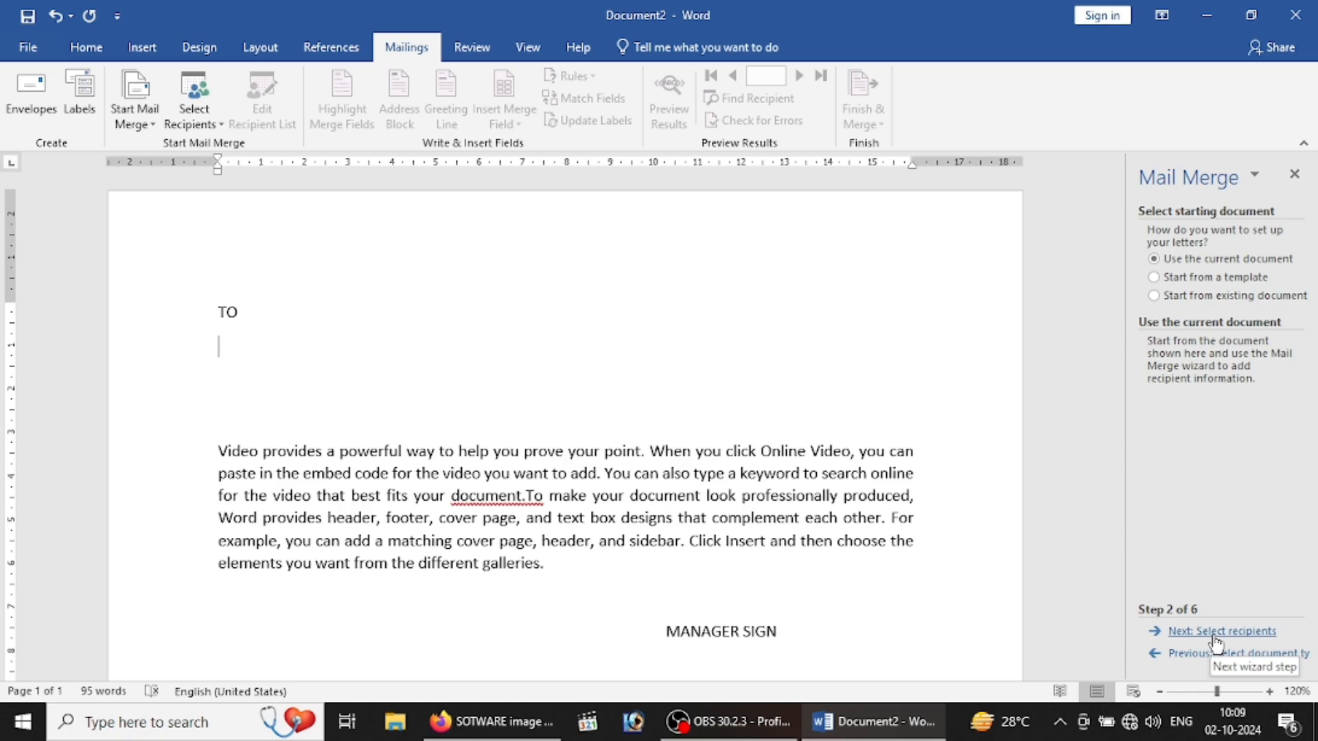
click(1226, 632)
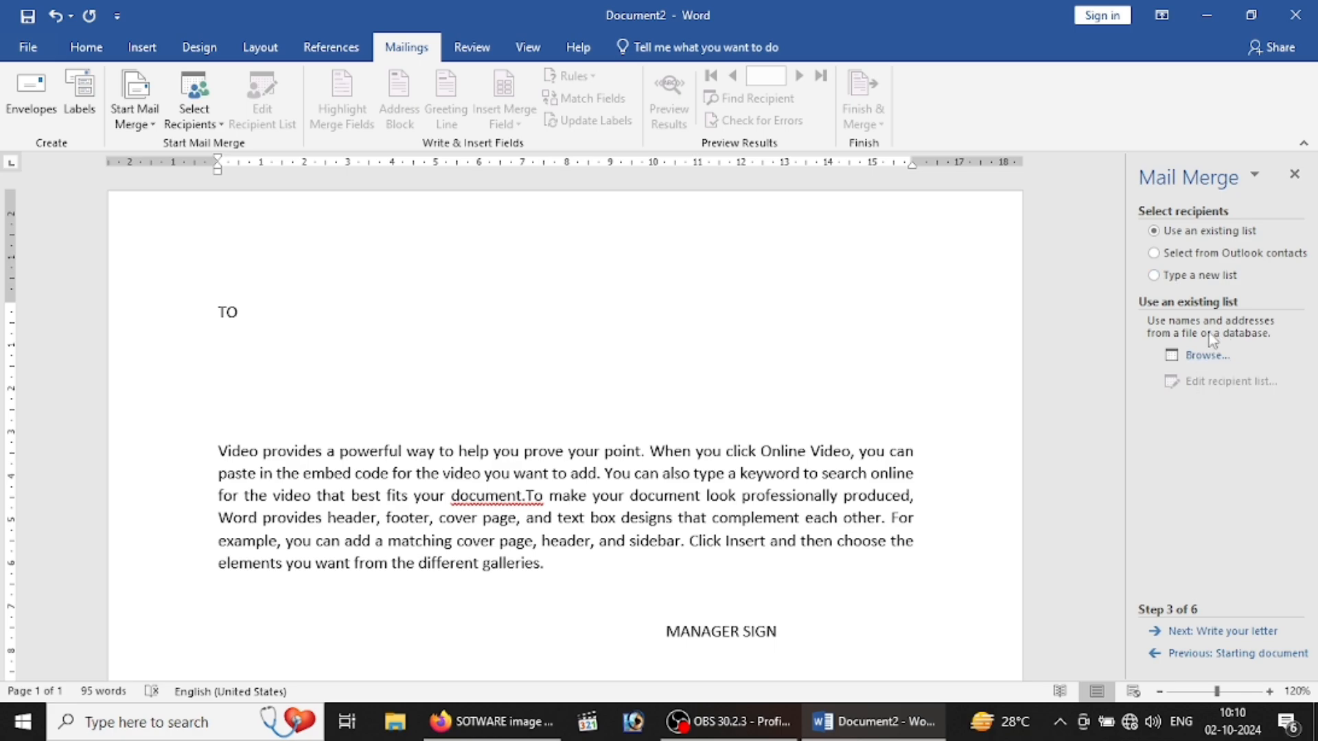
click(1194, 255)
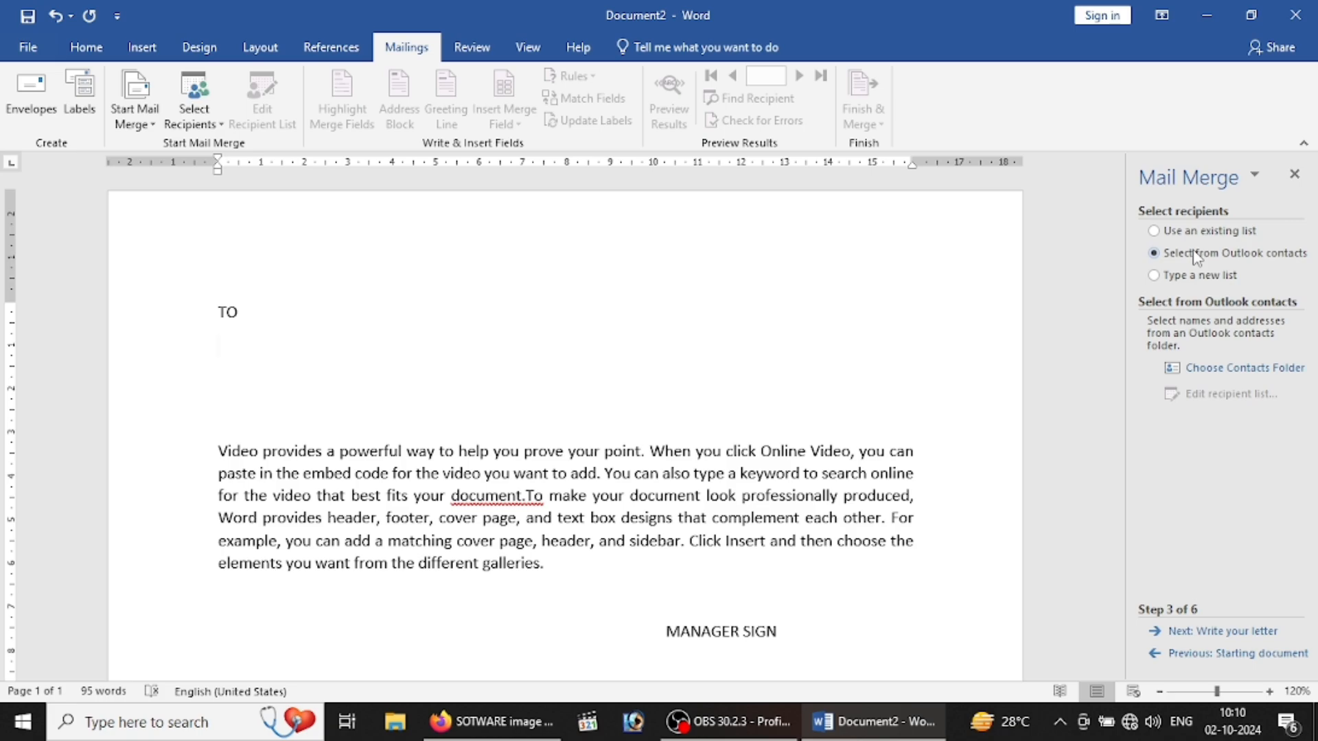
click(1180, 275)
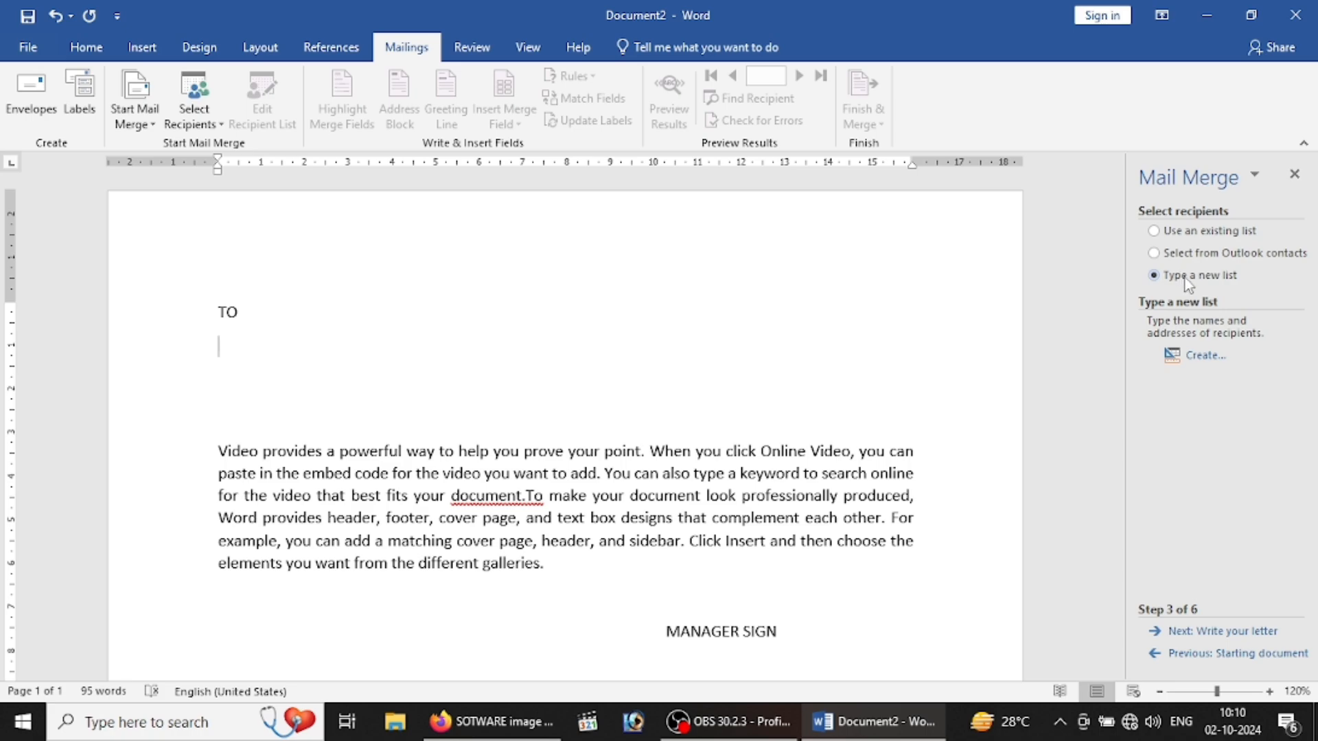
click(1197, 357)
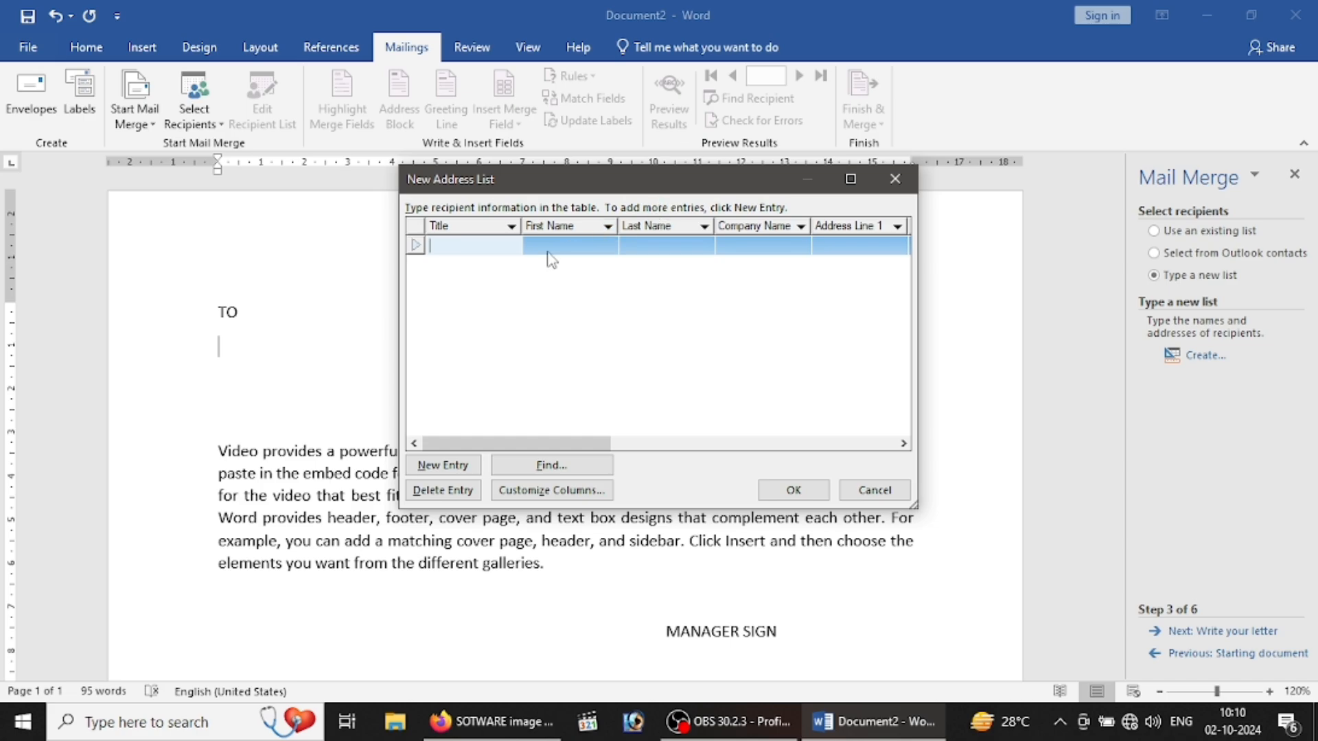
Step: Remove the empty recipient entry and delete the Title and First Name fields
click(452, 497)
click(634, 418)
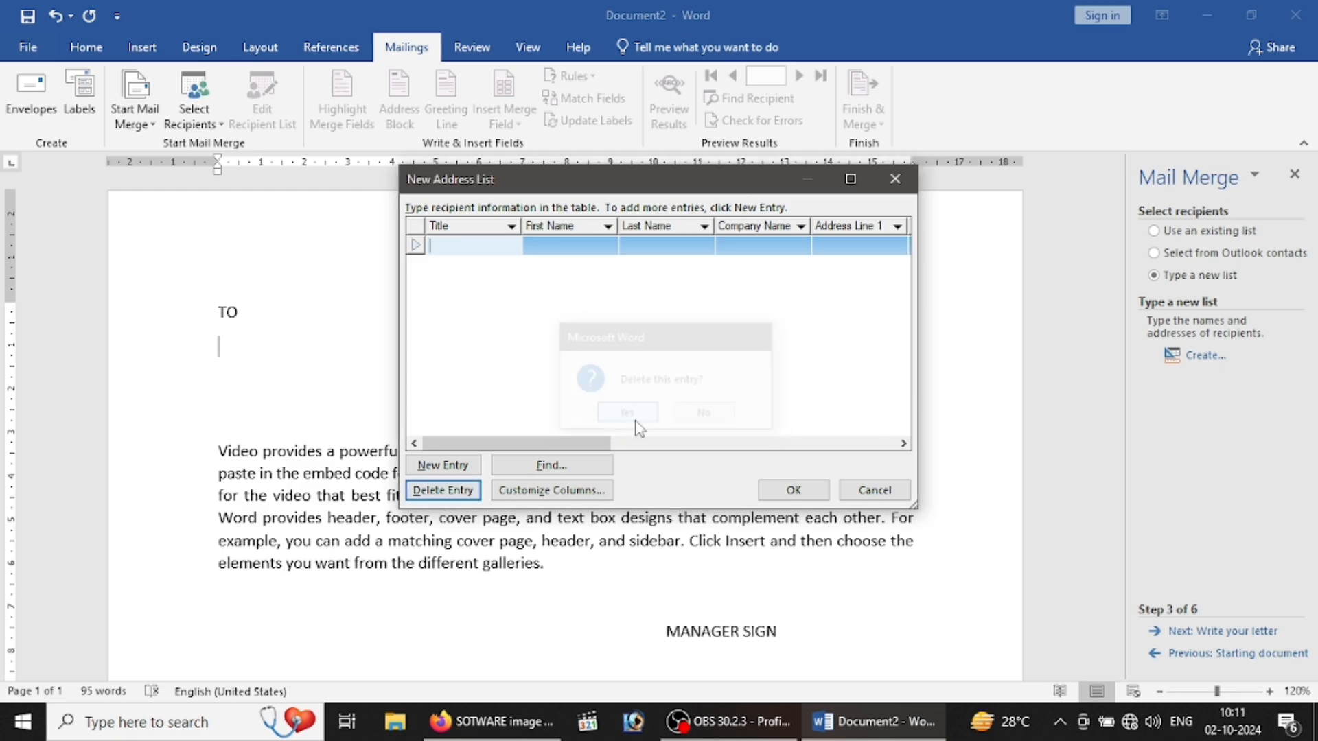
click(526, 499)
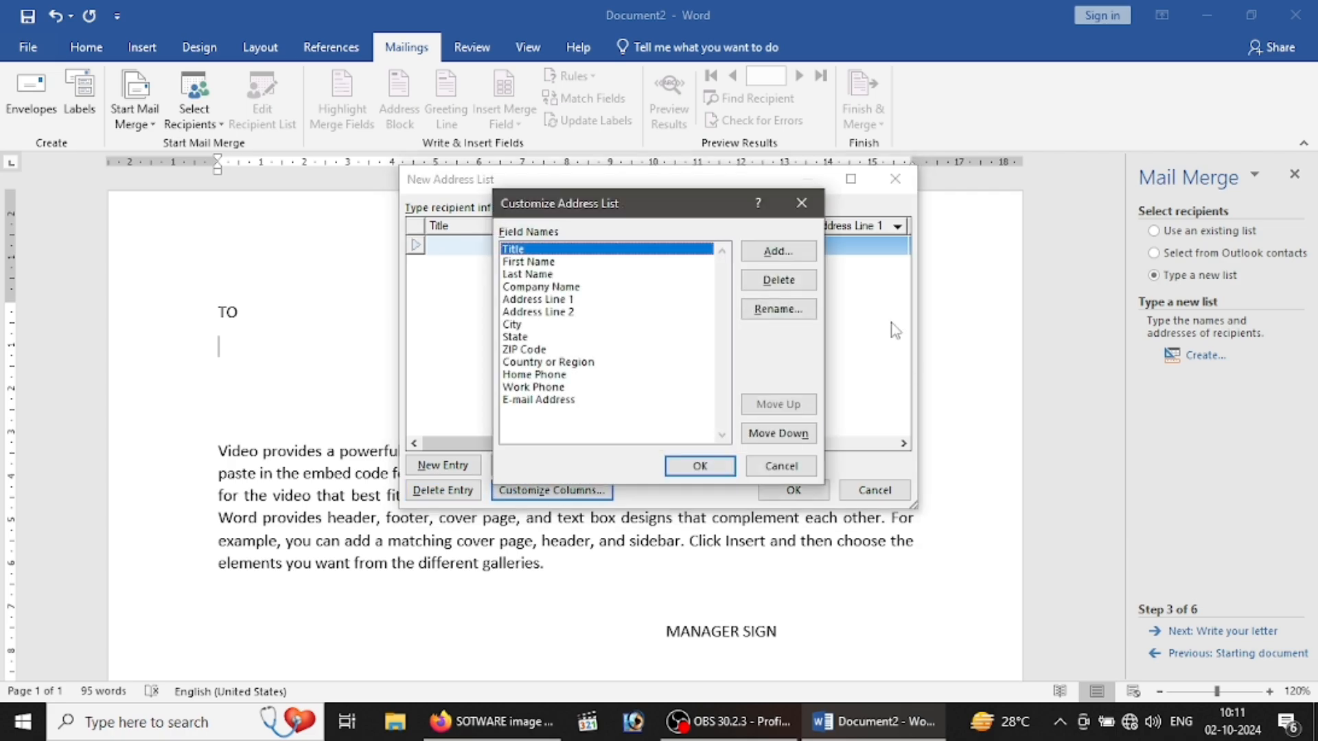
click(809, 280)
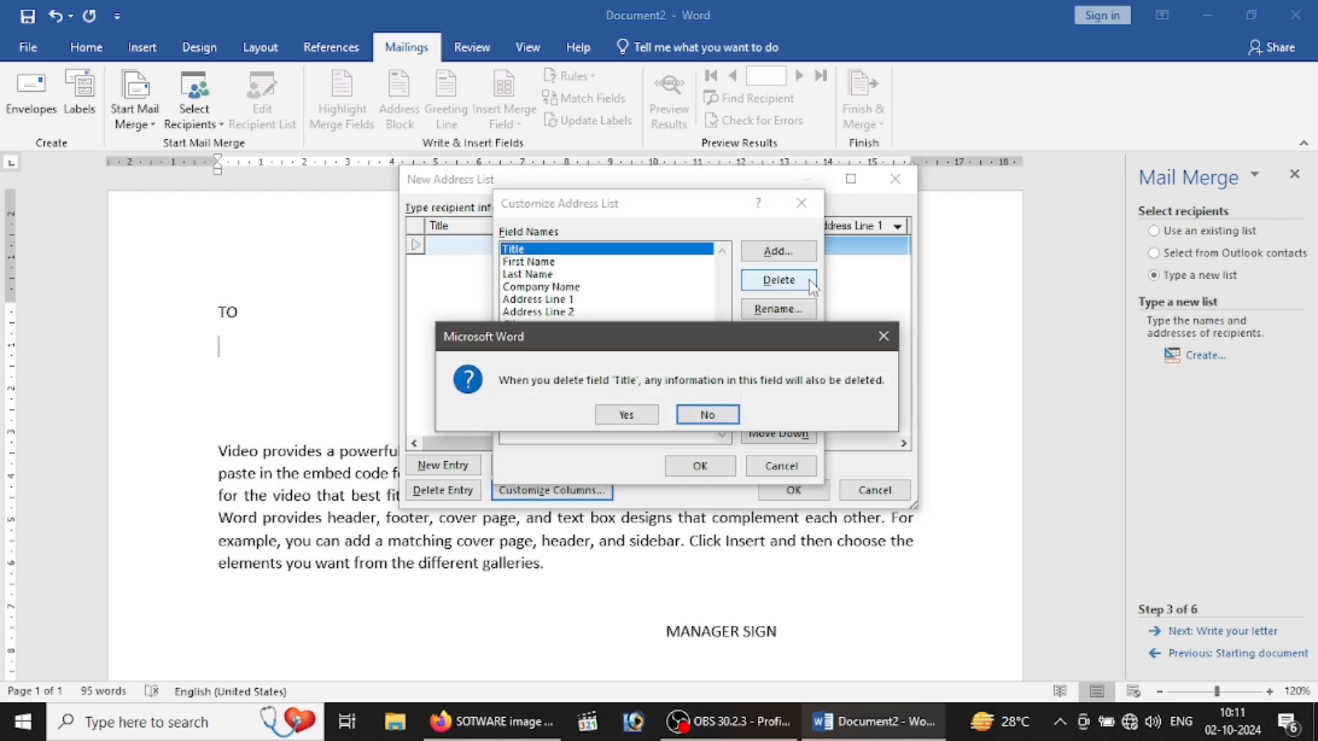
click(627, 413)
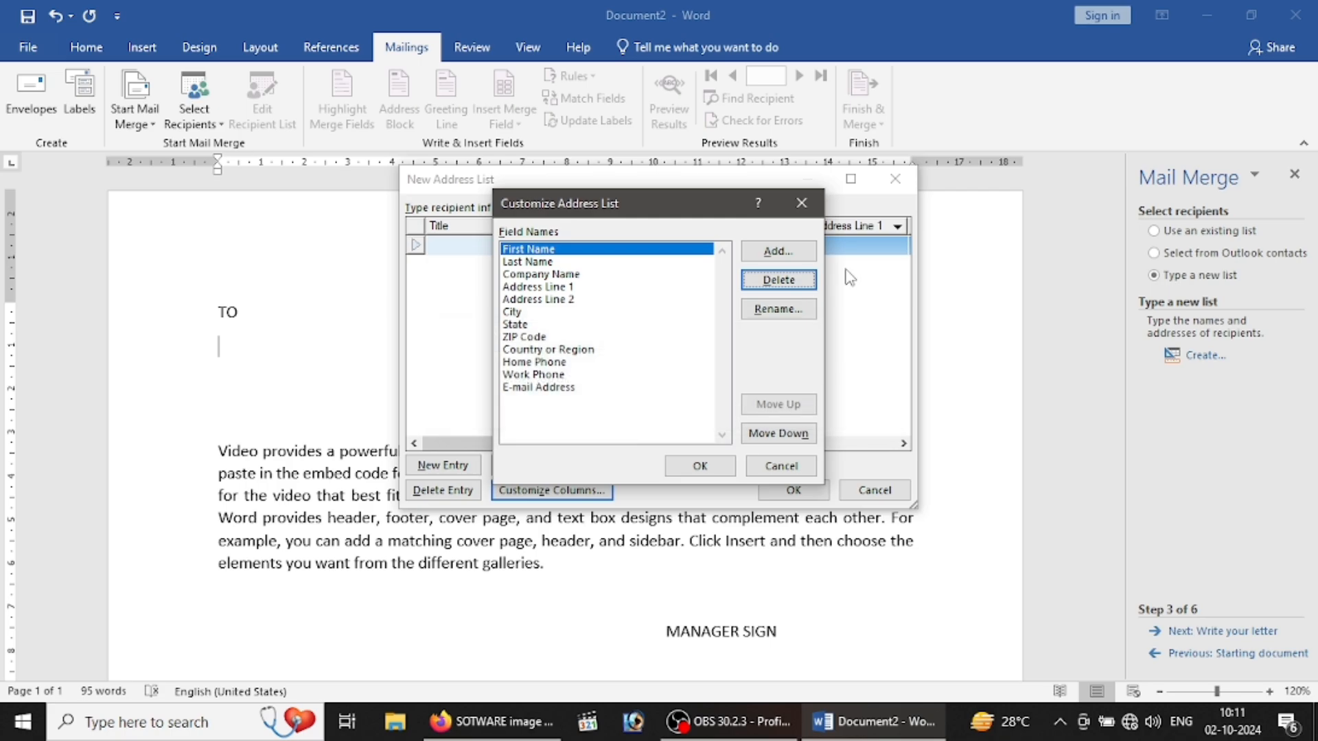
click(787, 287)
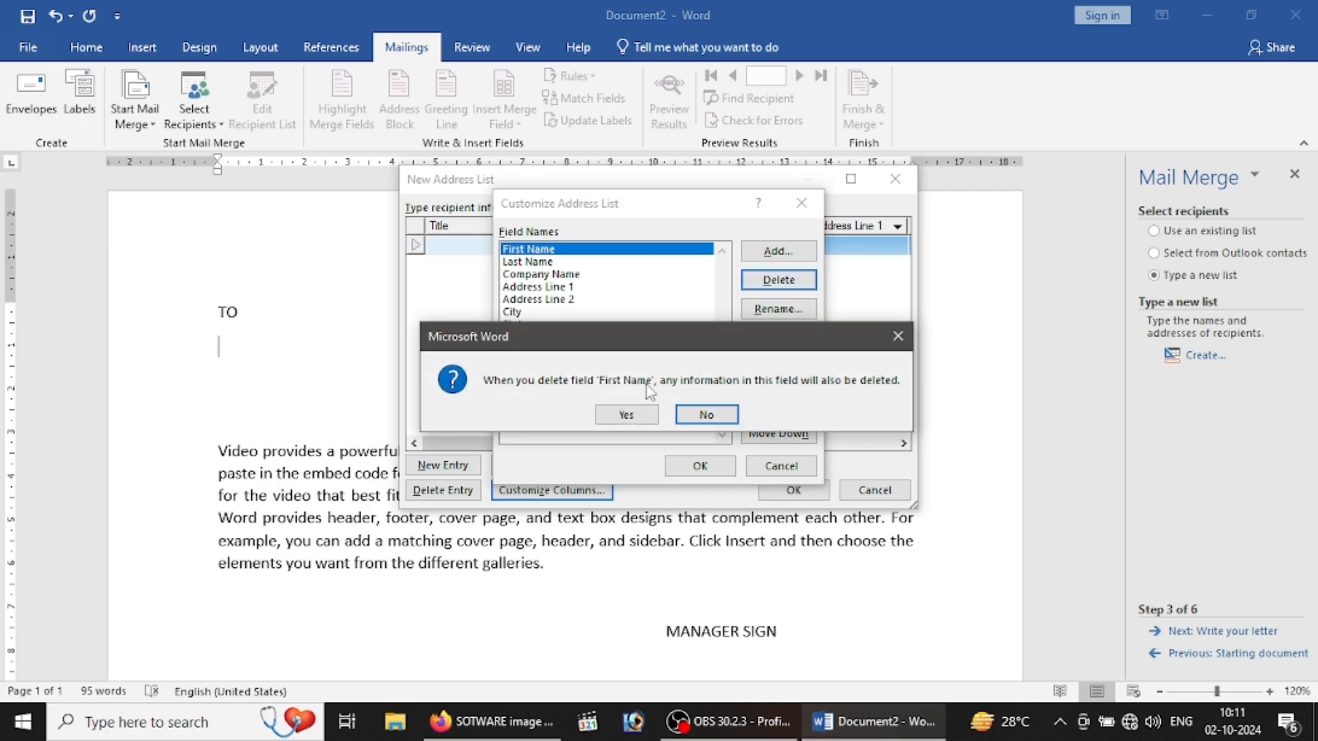
click(624, 413)
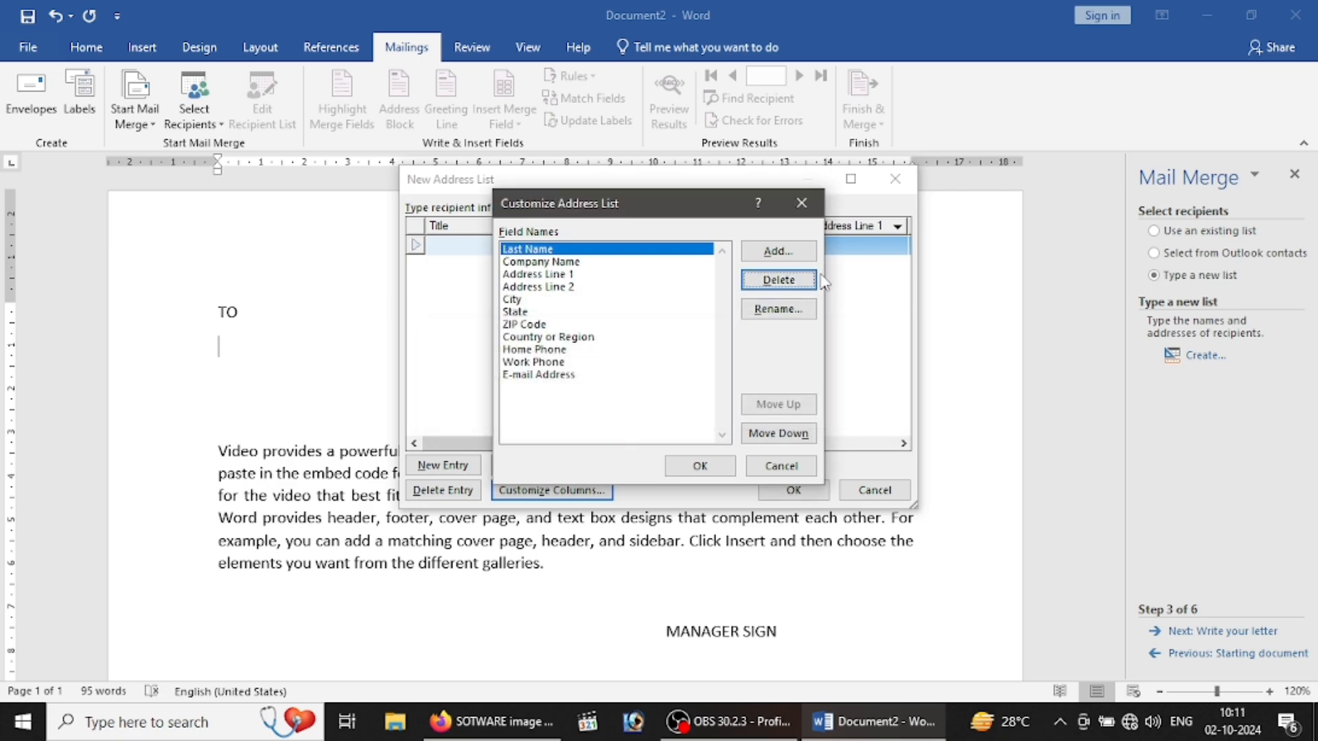
Step: Delete Last Name and the remaining default fields through Work Phone and E-mail Address
click(768, 288)
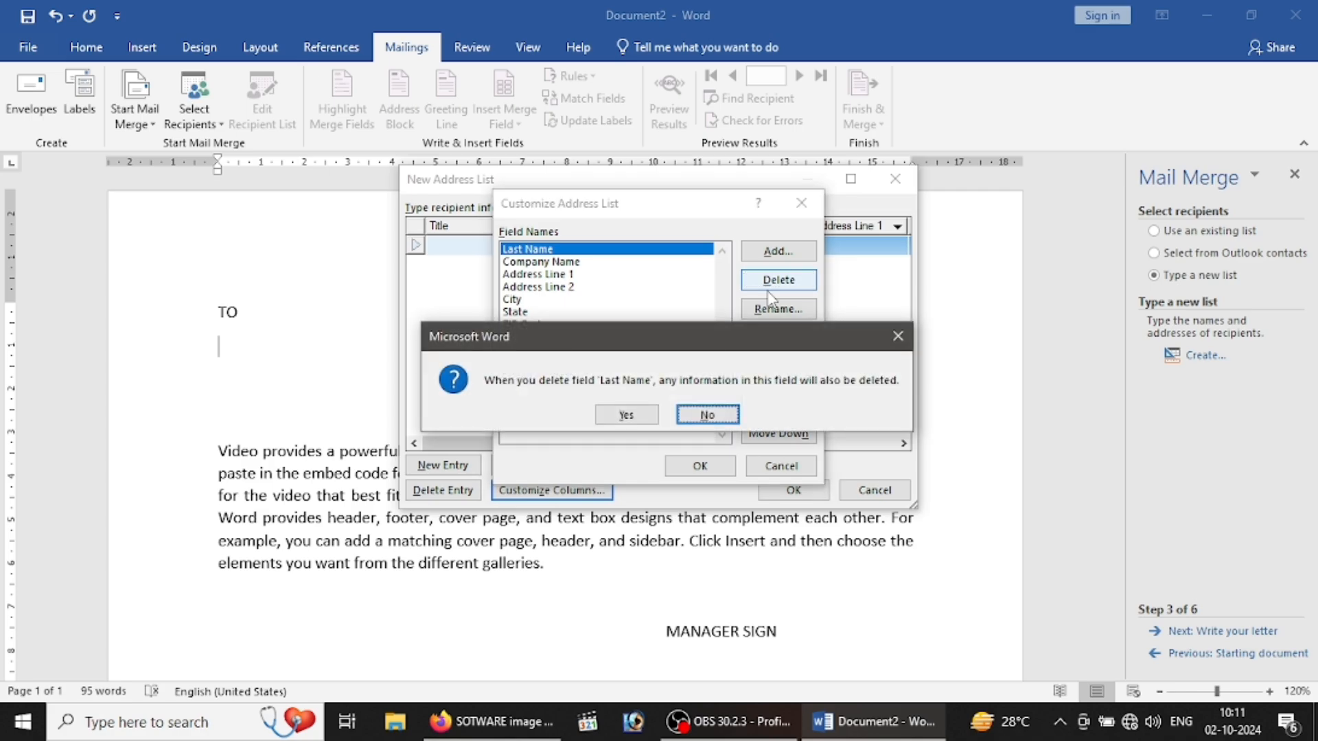
key(y)
click(767, 290)
key(y)
click(767, 290)
key(y)
click(767, 290)
key(y)
click(767, 291)
key(y)
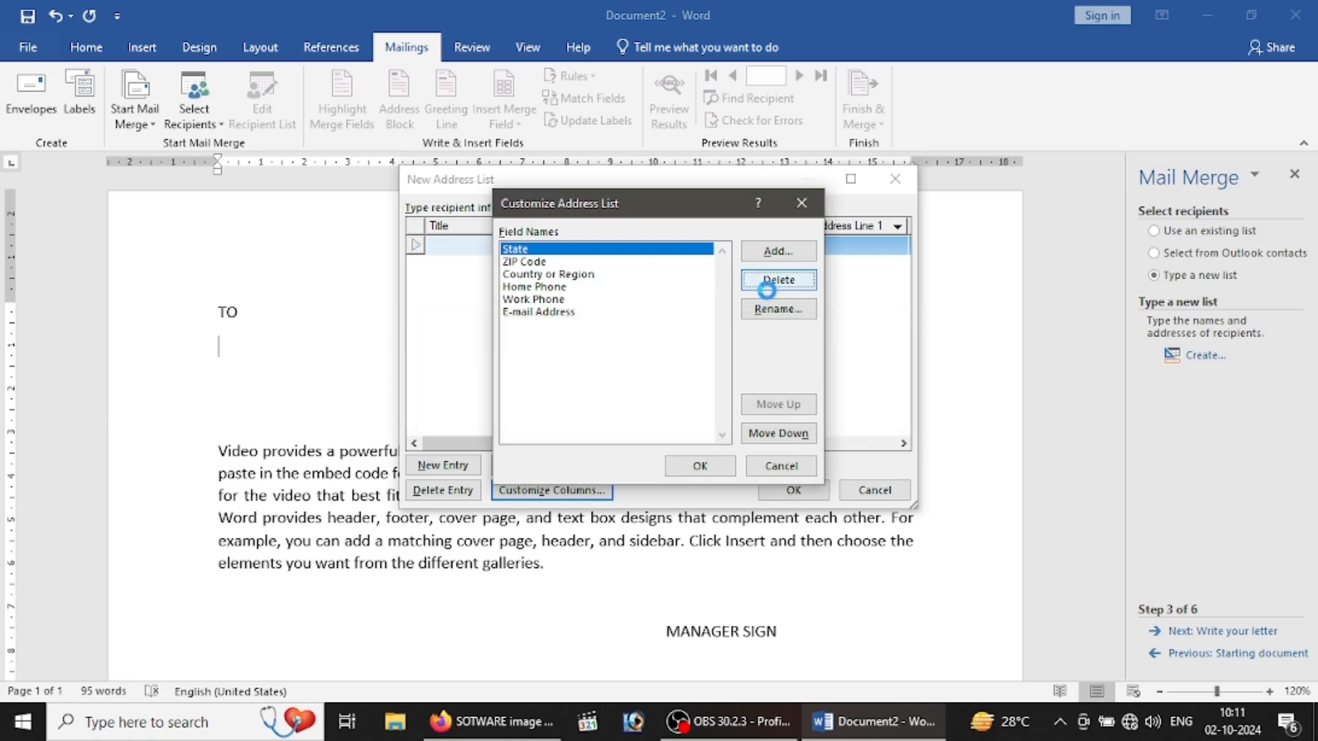
click(767, 290)
key(y)
click(767, 291)
key(y)
click(767, 291)
key(y)
click(768, 292)
key(y)
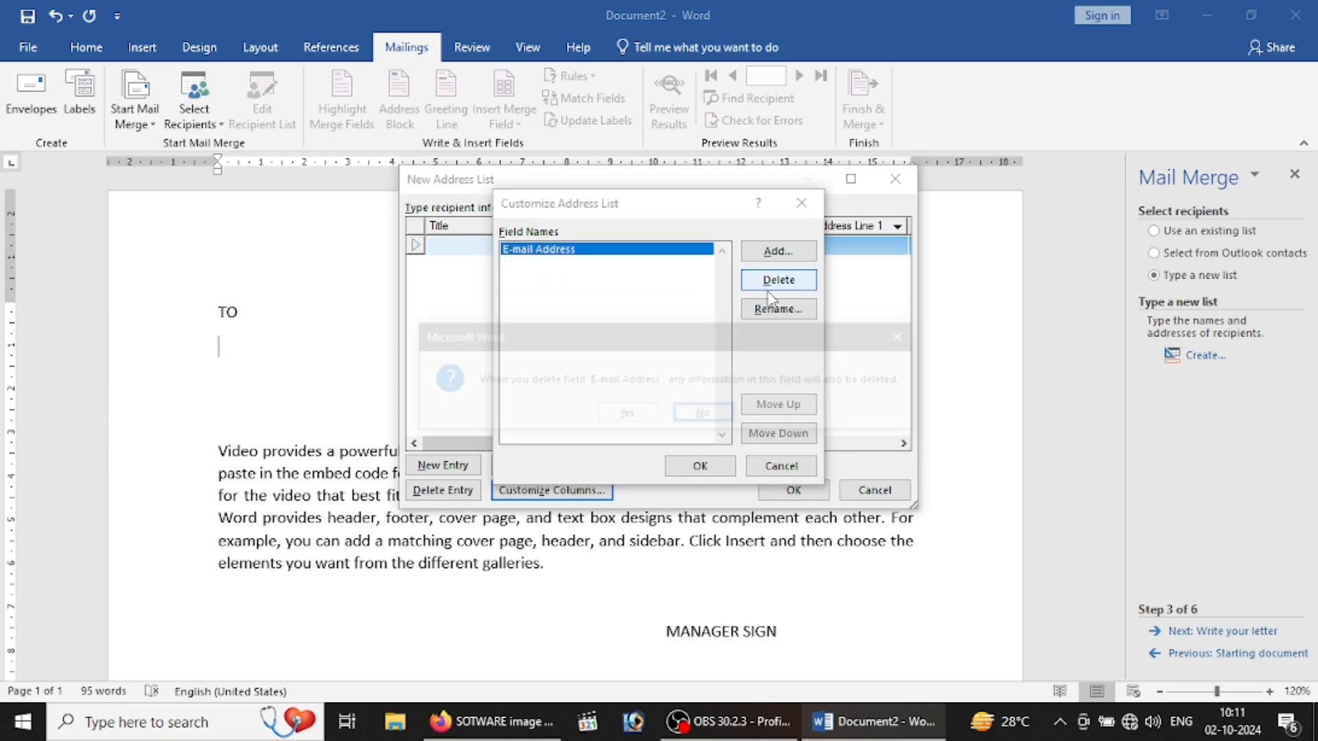
click(769, 293)
key(y)
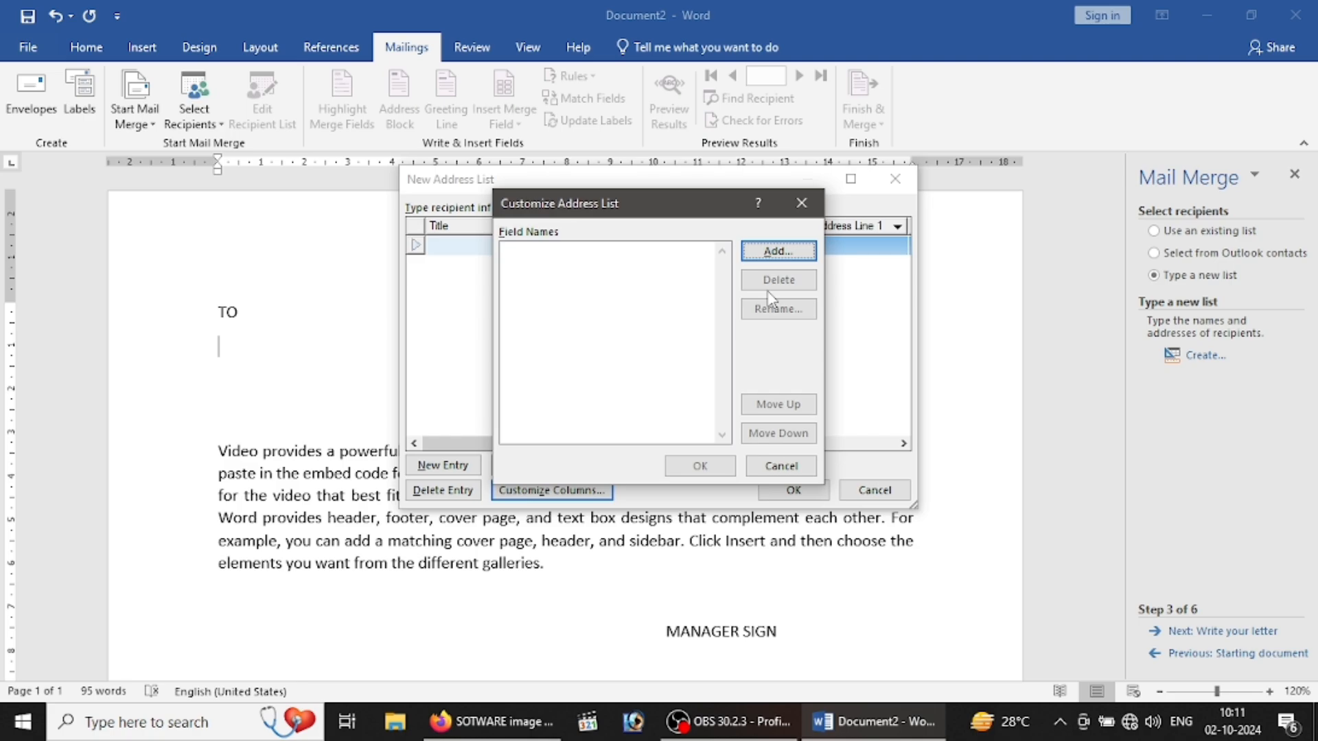
Step: Add the fields NAME, FATHER'S NAME and ADDRESS to the recipient list
click(780, 253)
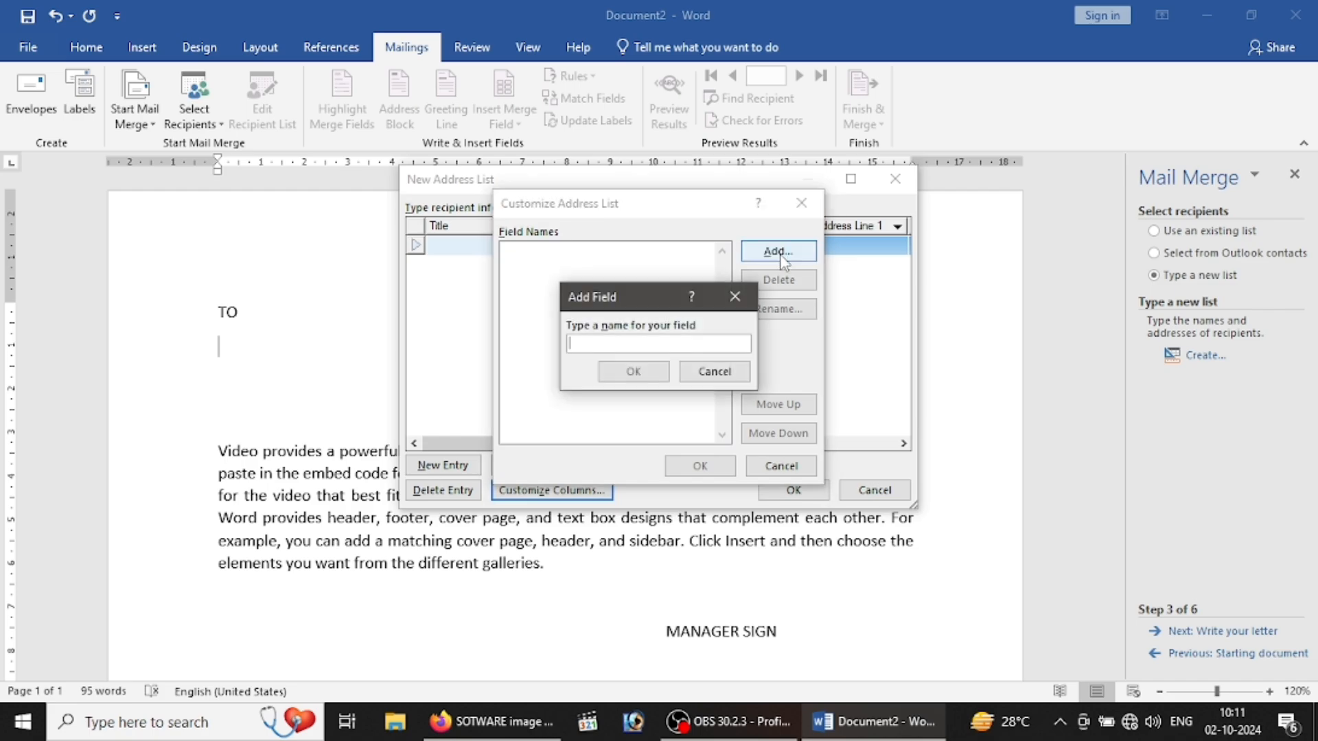
text(NAME)
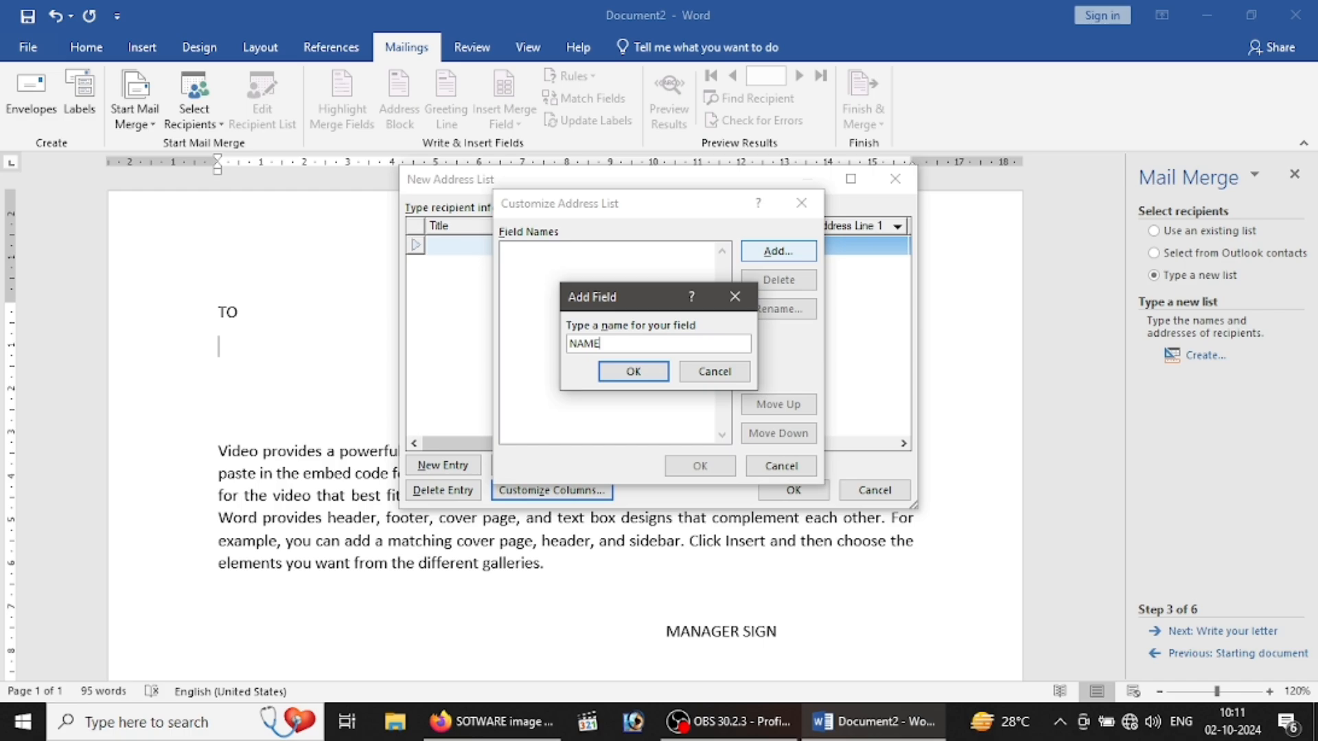
click(635, 370)
click(767, 263)
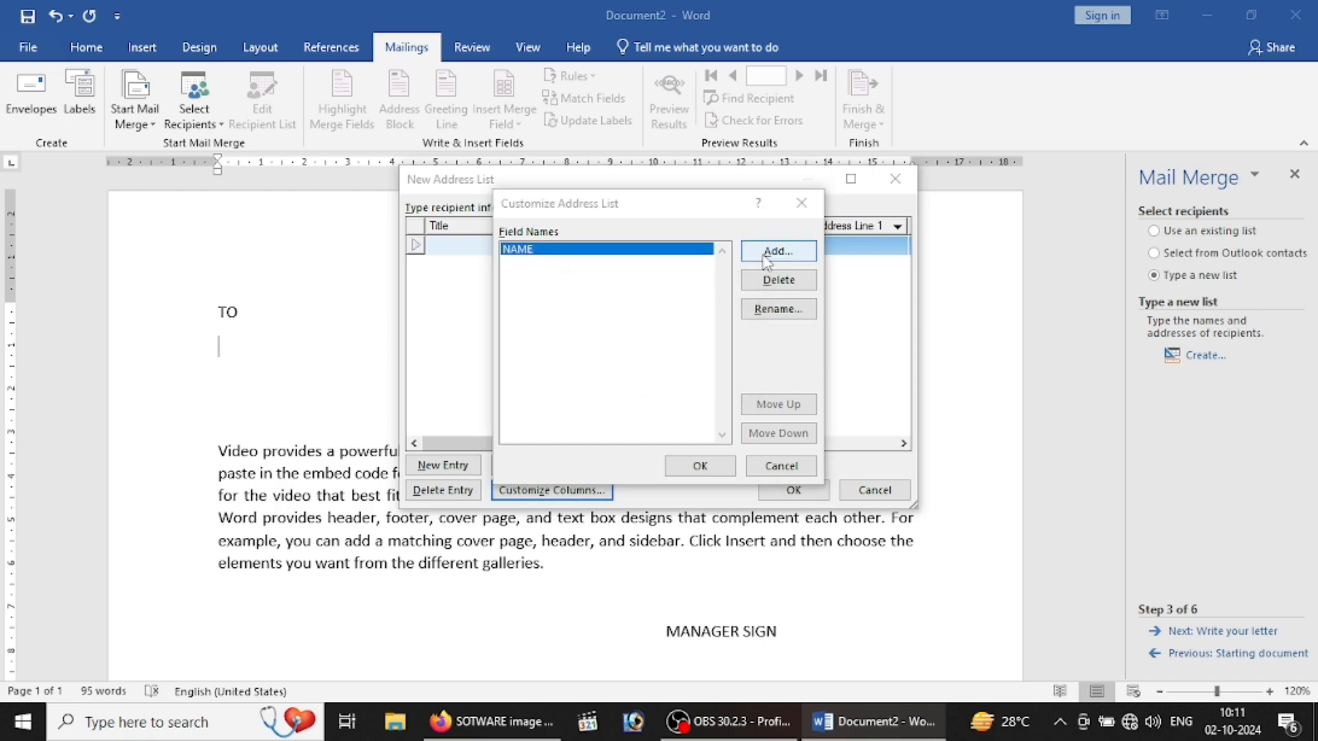
text(FAT)
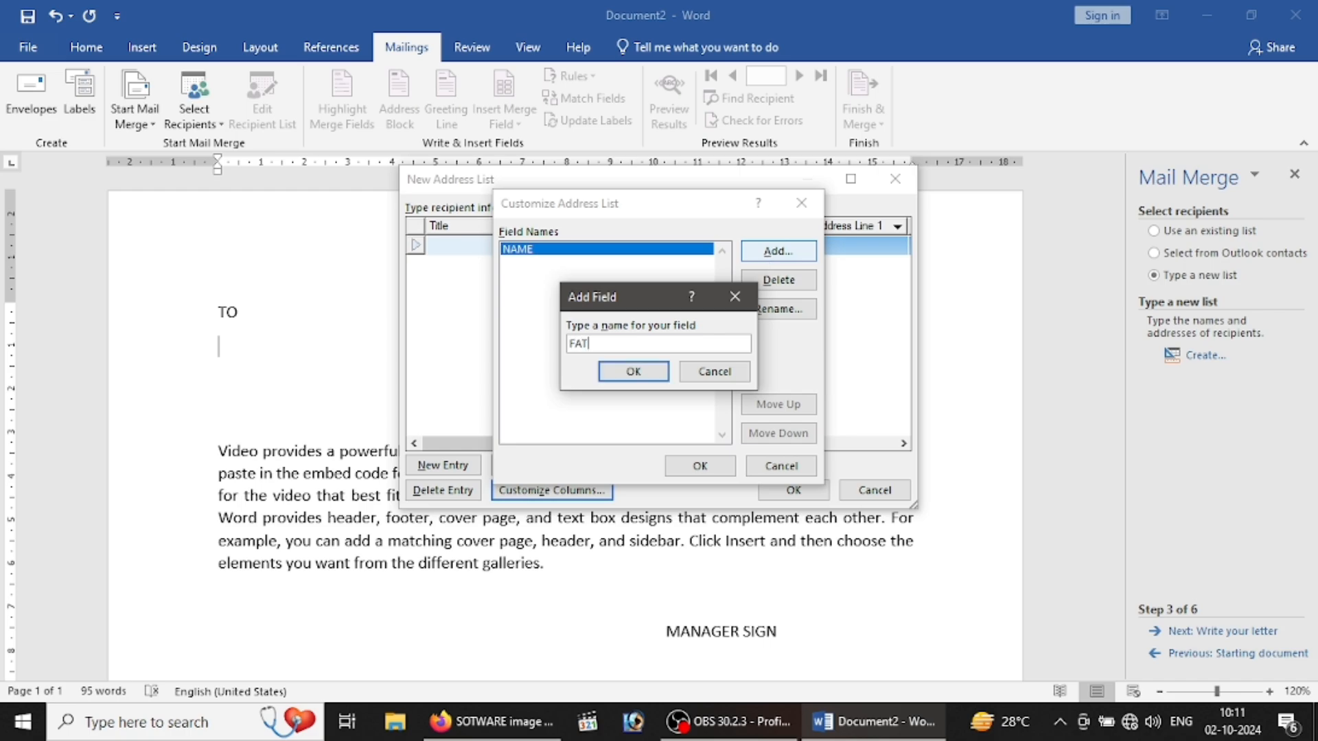
text(HER'S NAME)
key(Return)
click(767, 254)
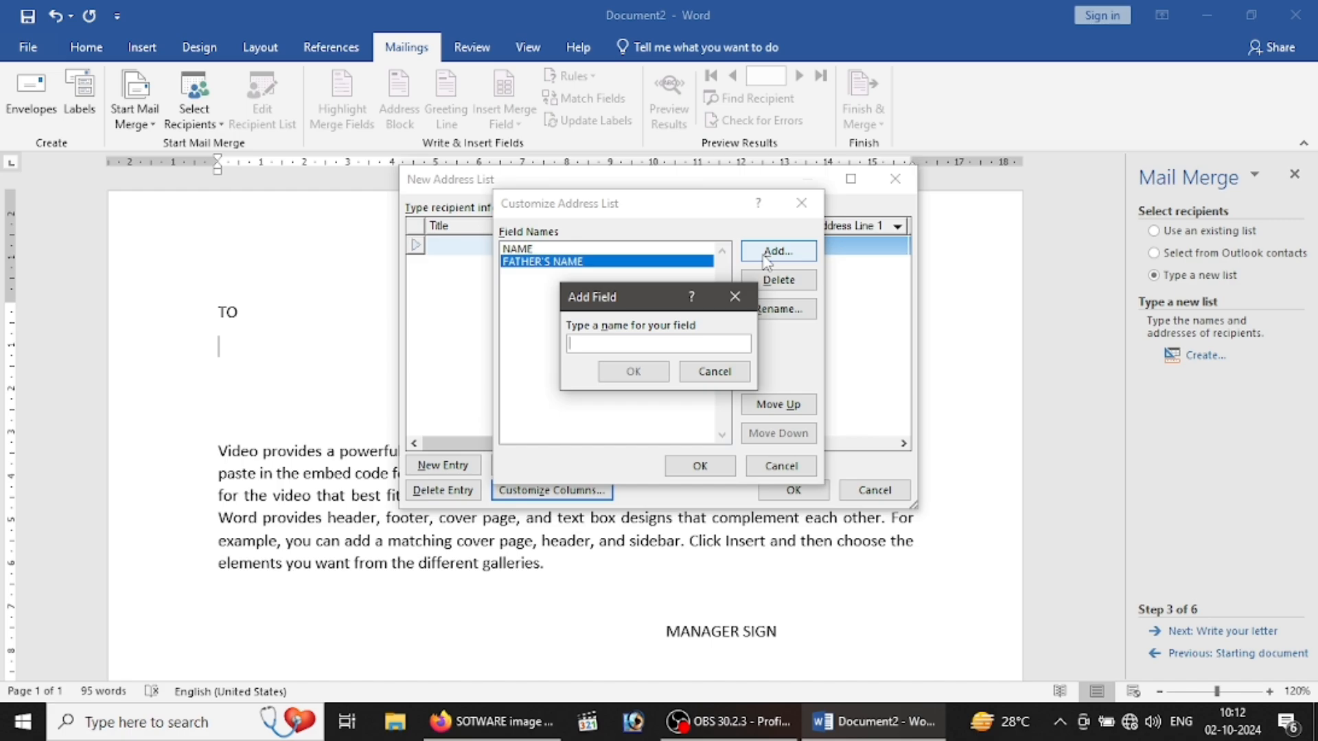
text(MO)
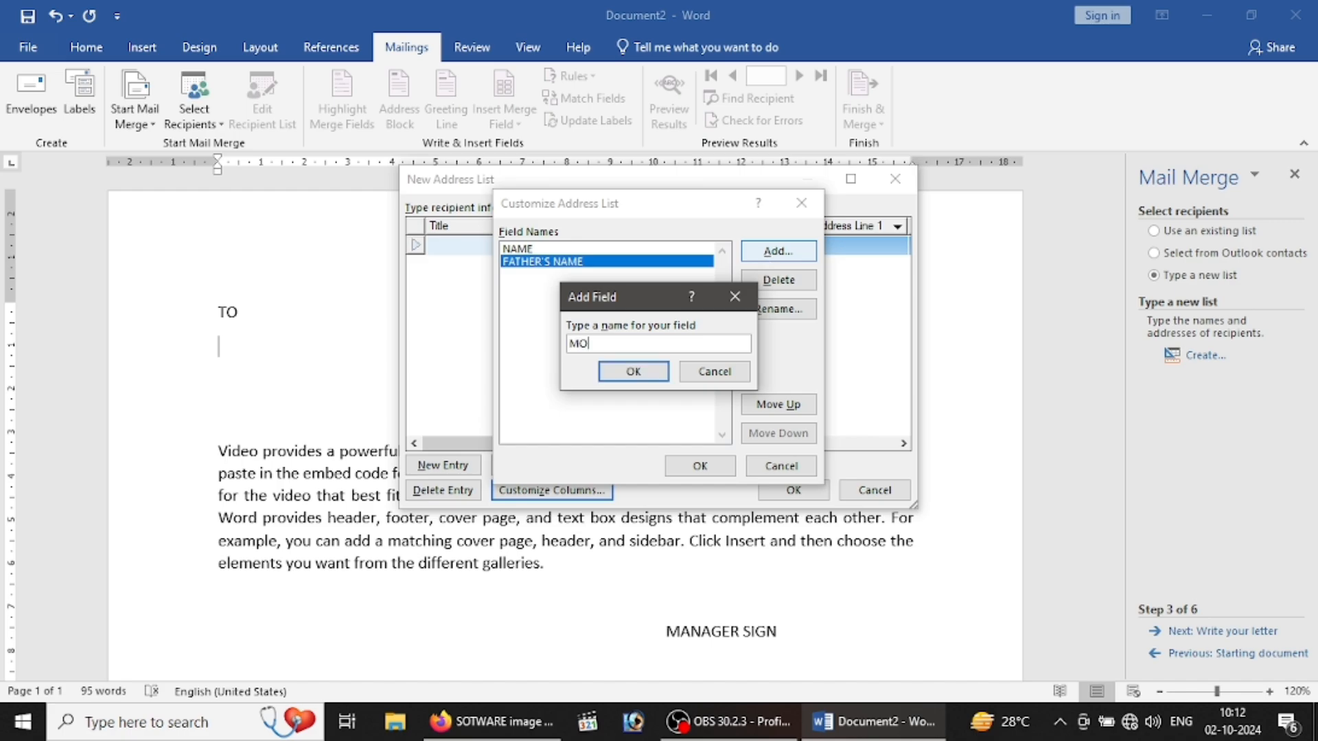
key(BackSpace)
key(BackSpace)
text(ADDRESS)
key(Return)
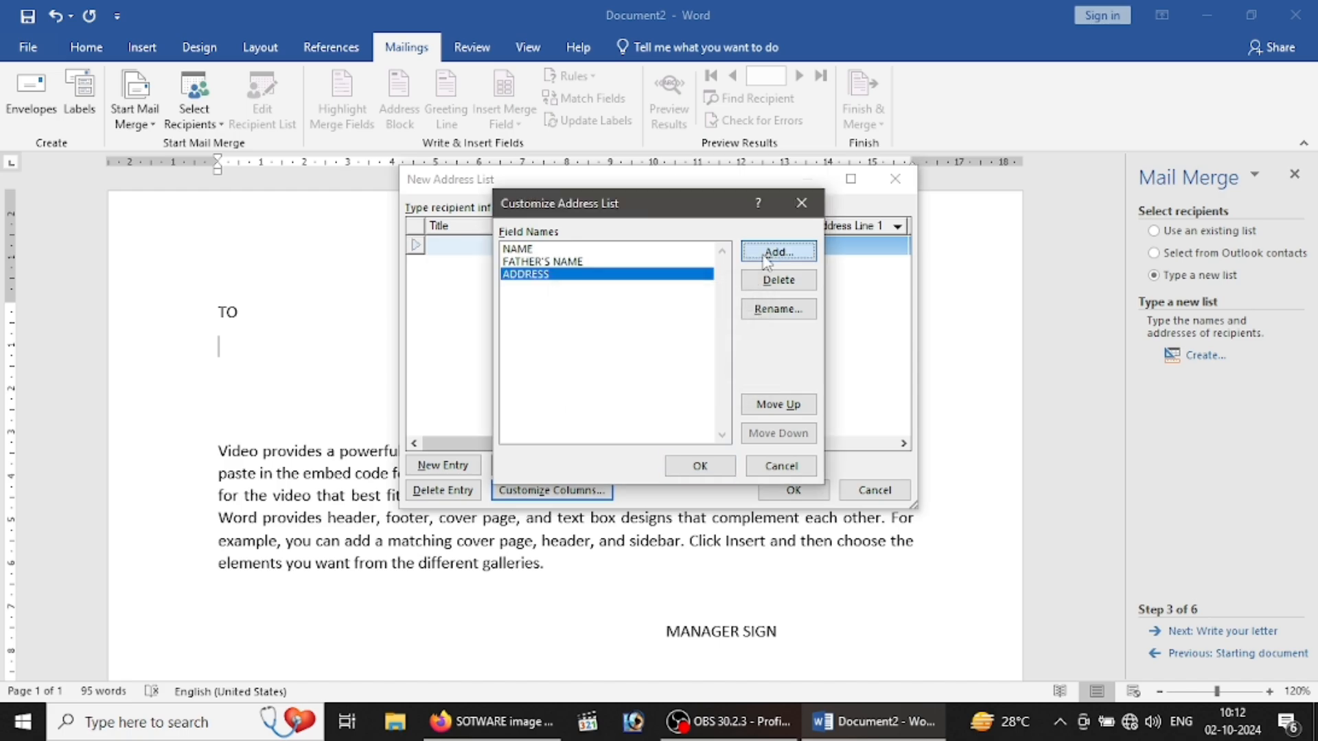
Step: Add MOBILE NO as the last field, keep it below ADDRESS, and apply the fields
click(766, 253)
text(MOBILE)
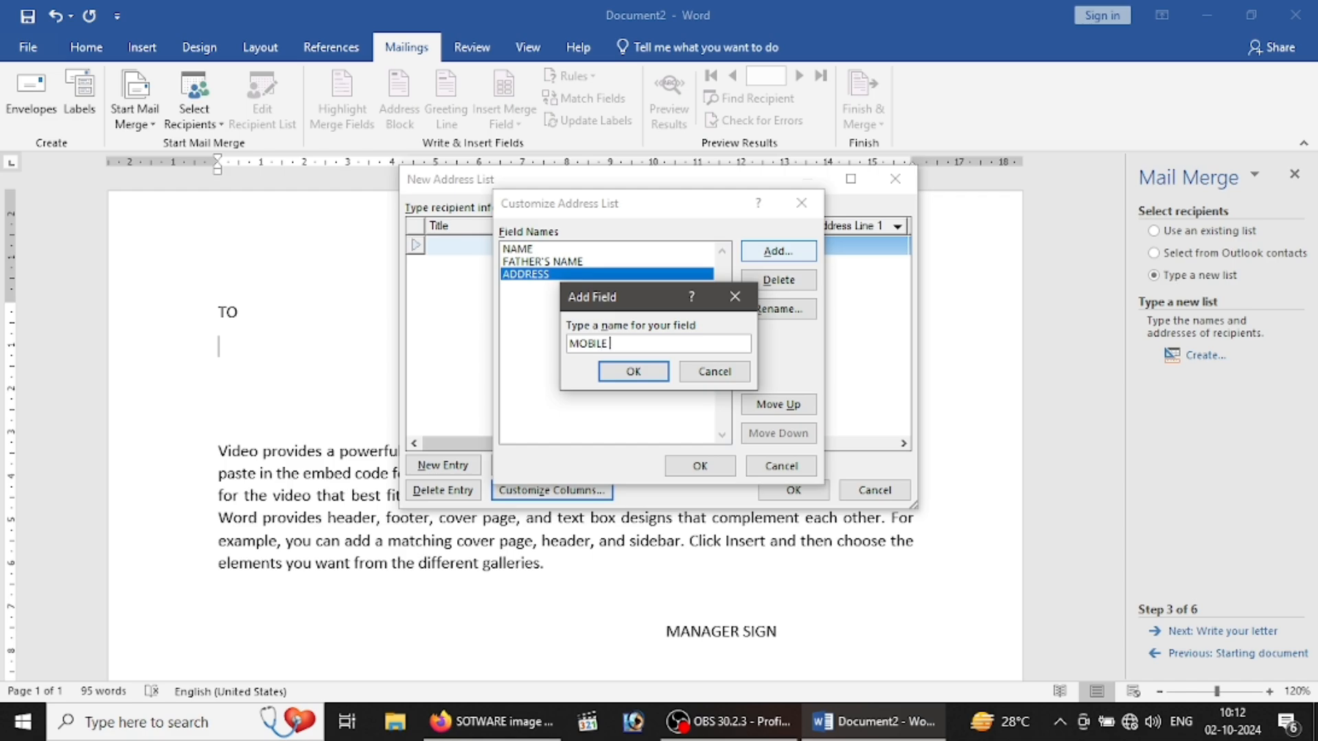
text( NO)
click(626, 374)
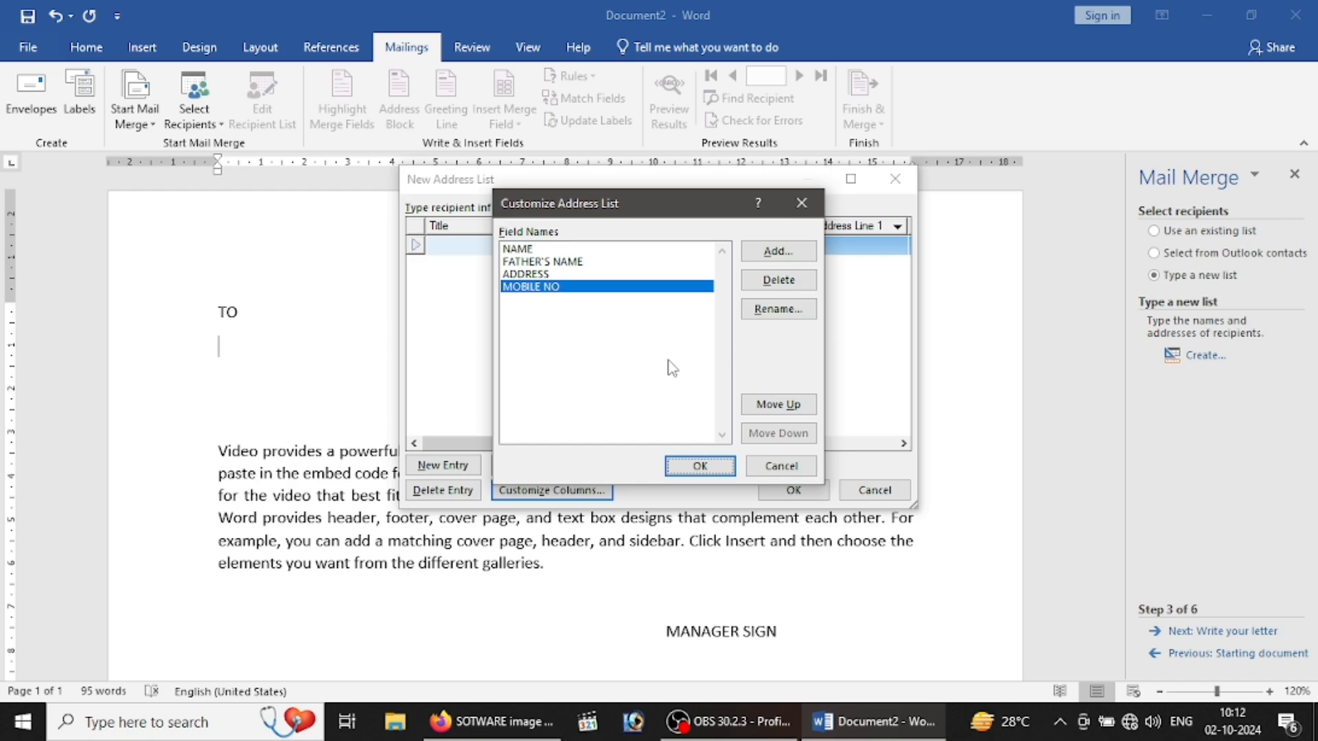
click(523, 275)
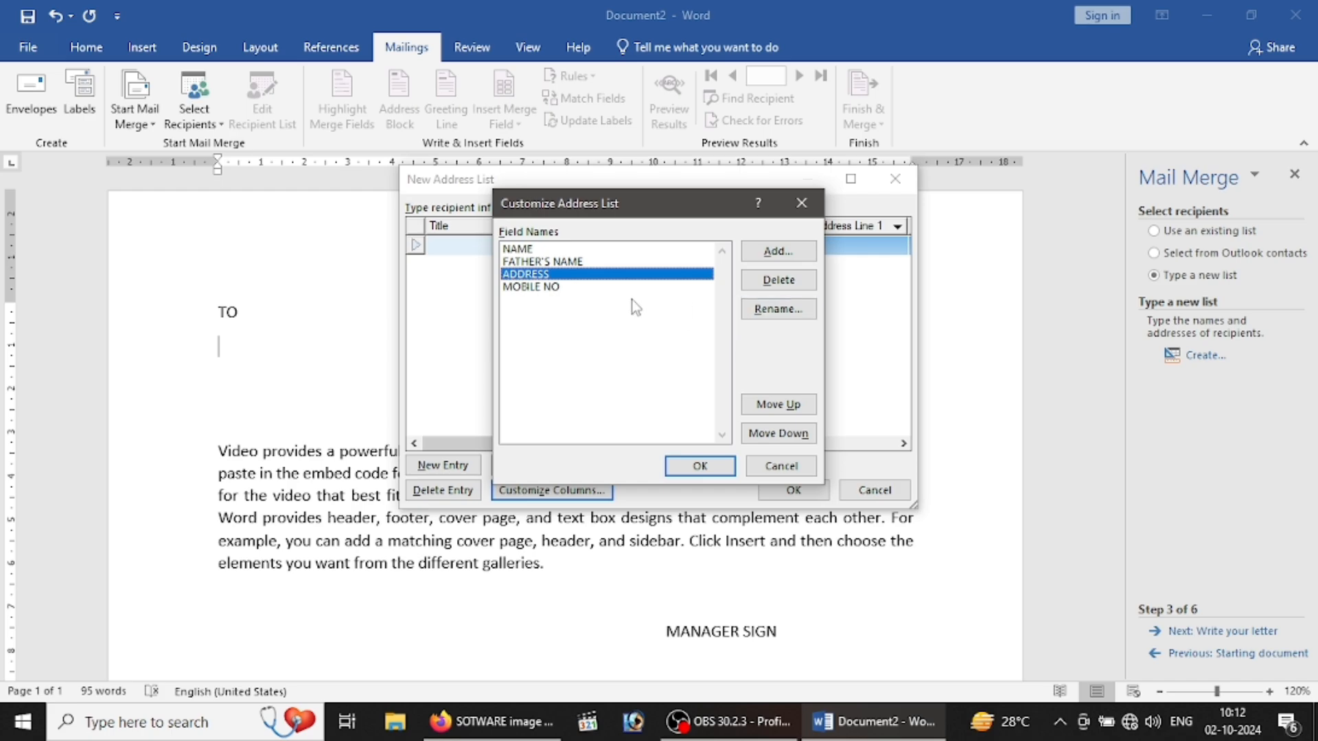
click(595, 288)
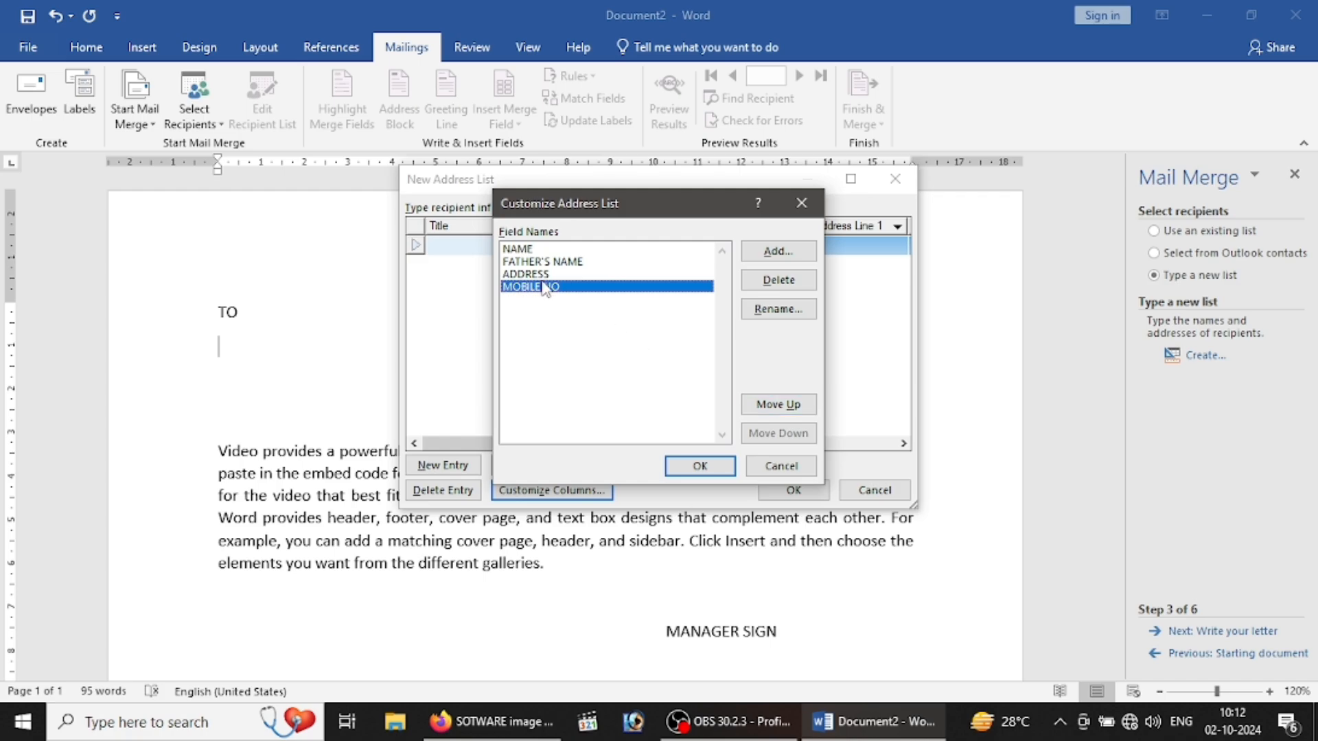
click(775, 405)
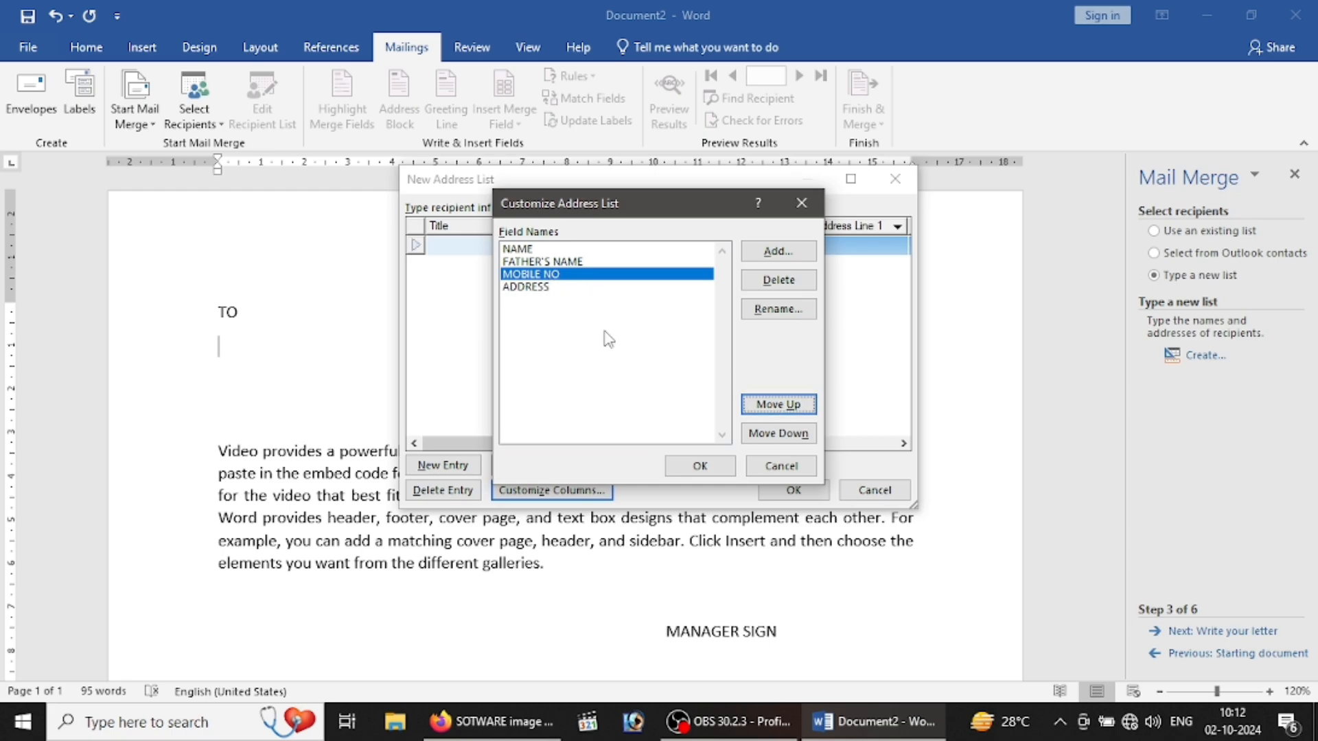
click(778, 433)
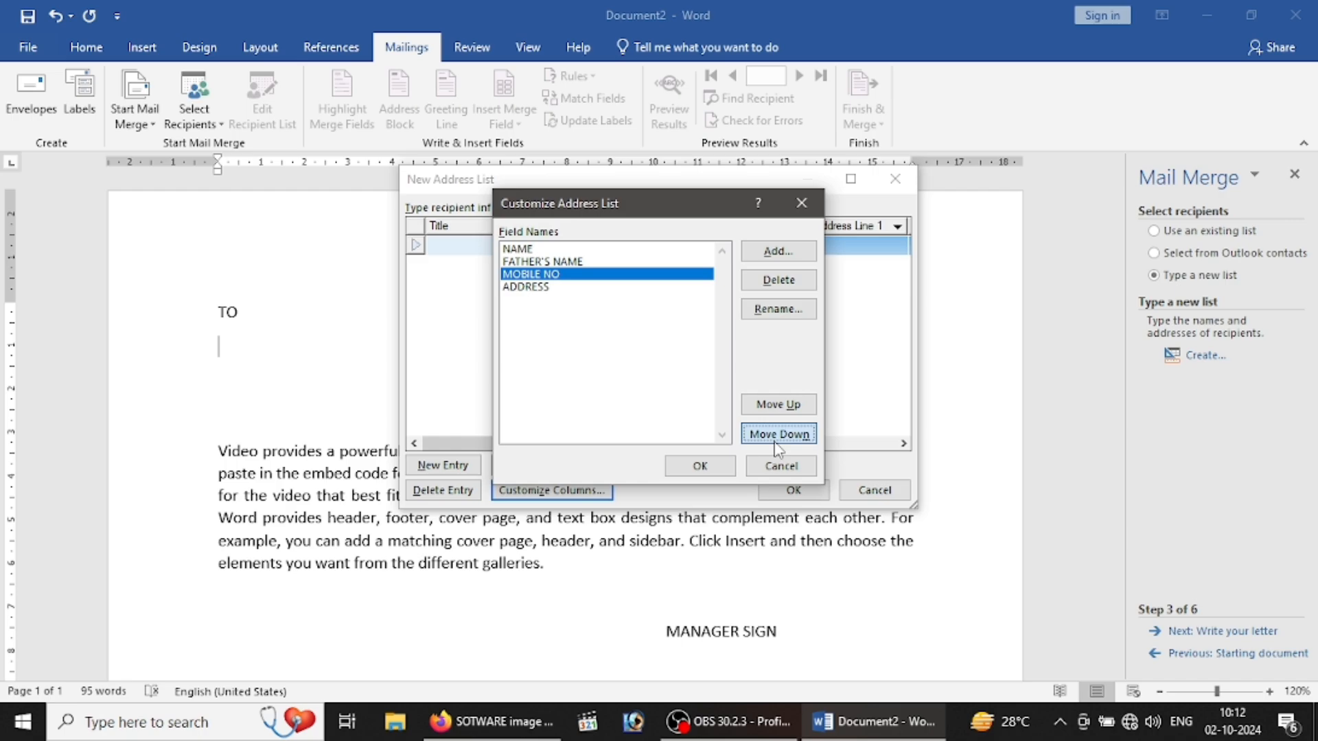
click(700, 466)
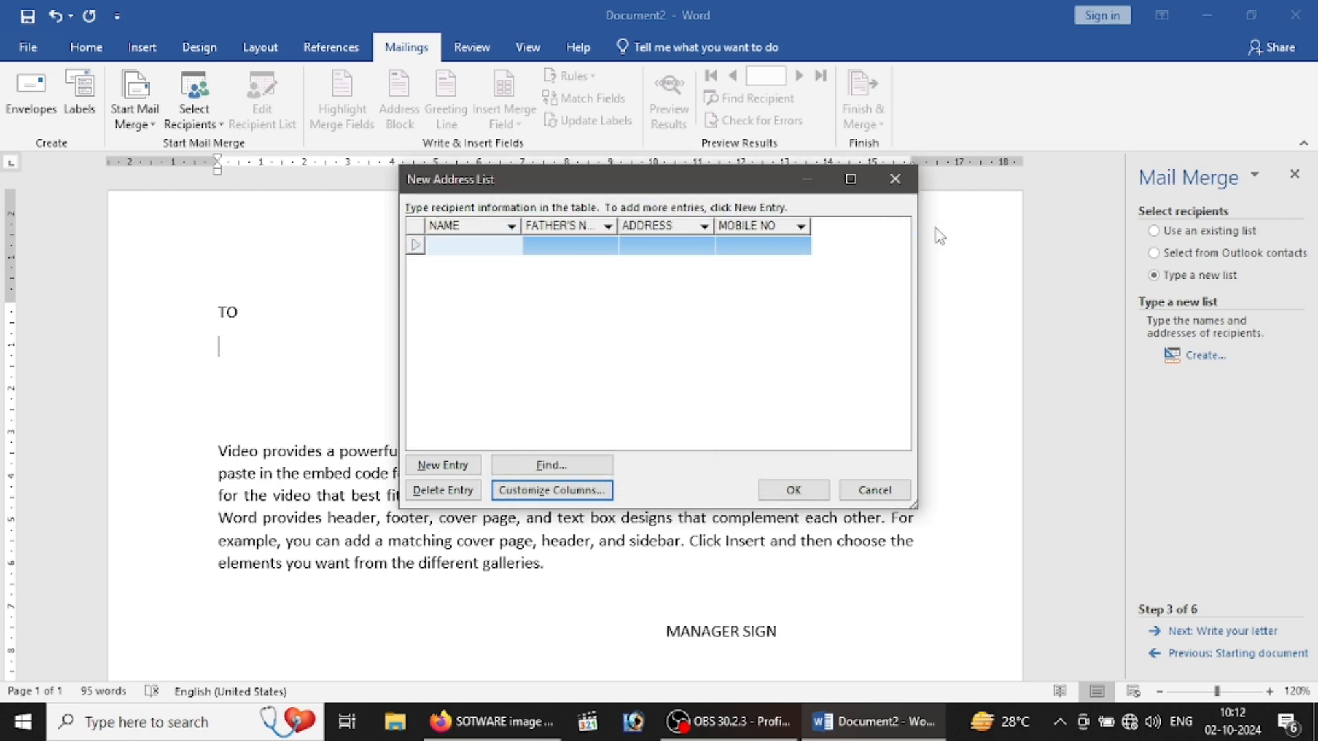
Step: Enter the first recipient's name, father's name, address and mobile number
text(RAM)
key(Tab)
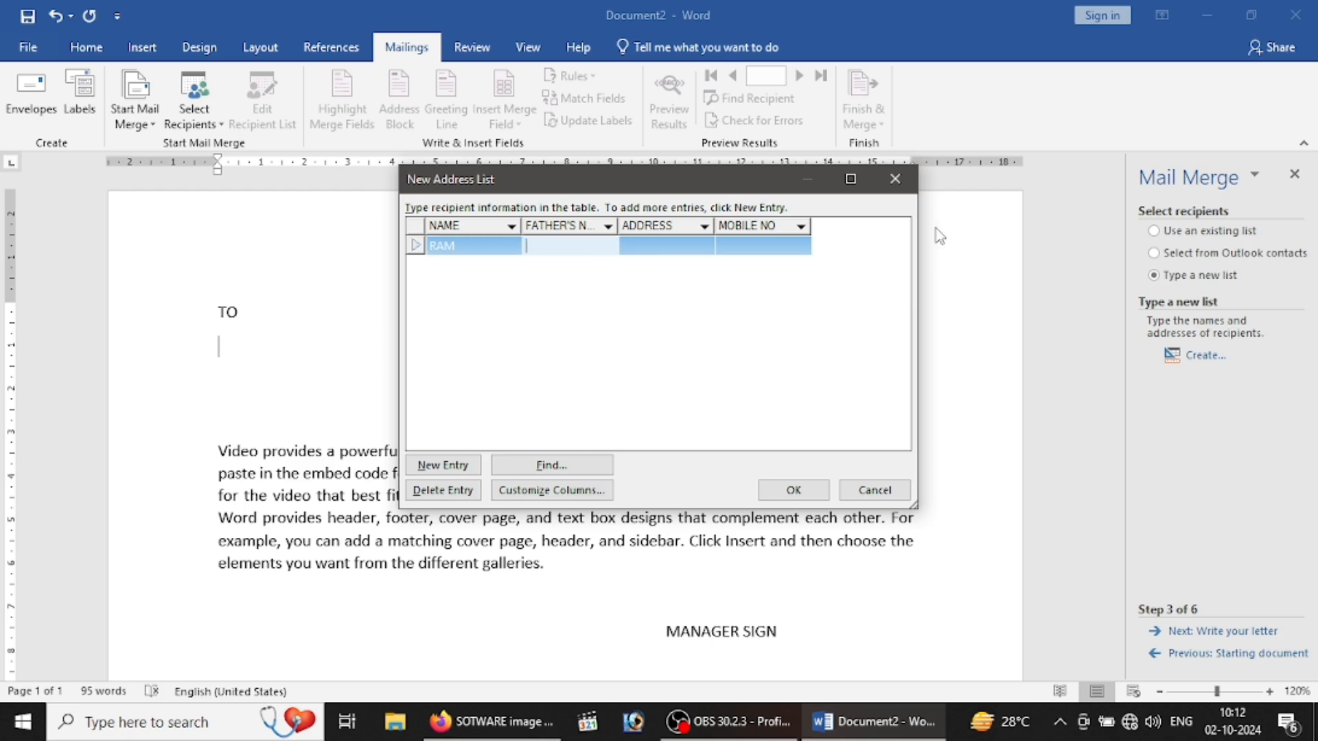
text(RAHUL)
key(Tab)
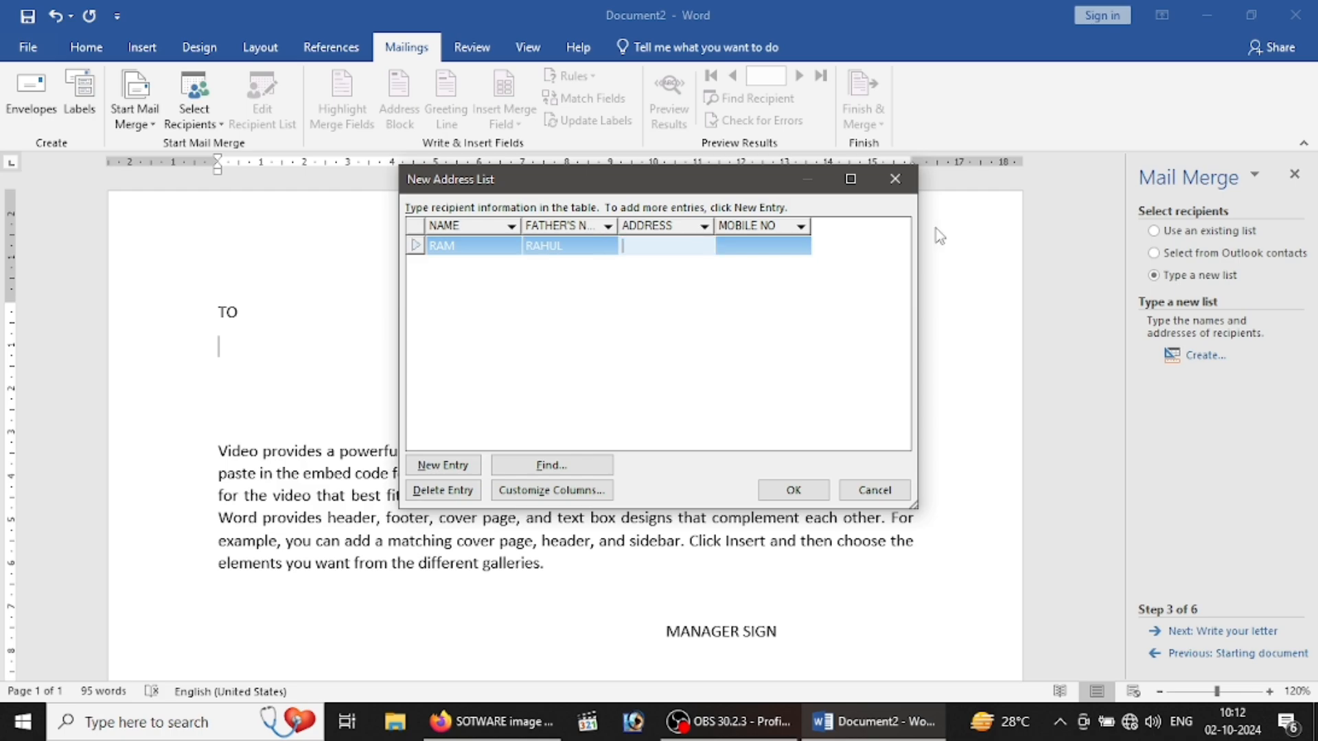
text(GORAKHPUR)
key(Tab)
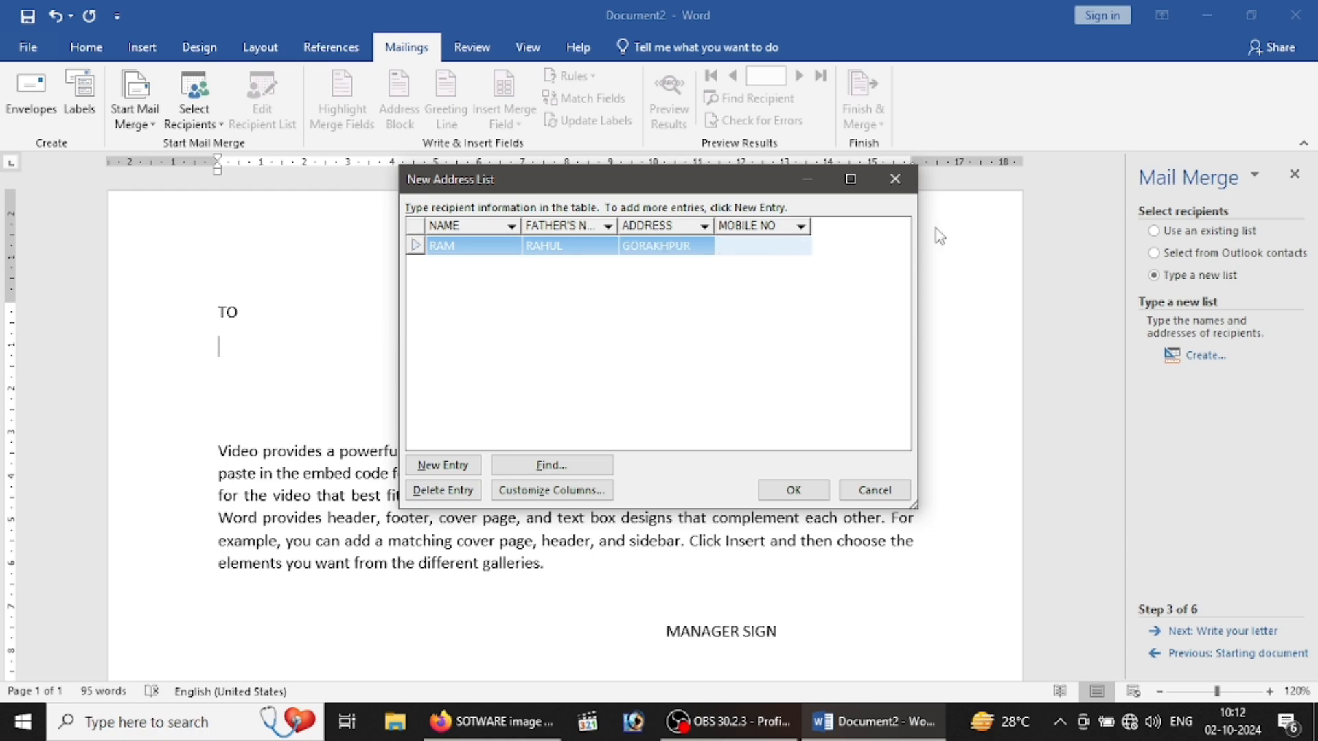
text(987645323)
key(Tab)
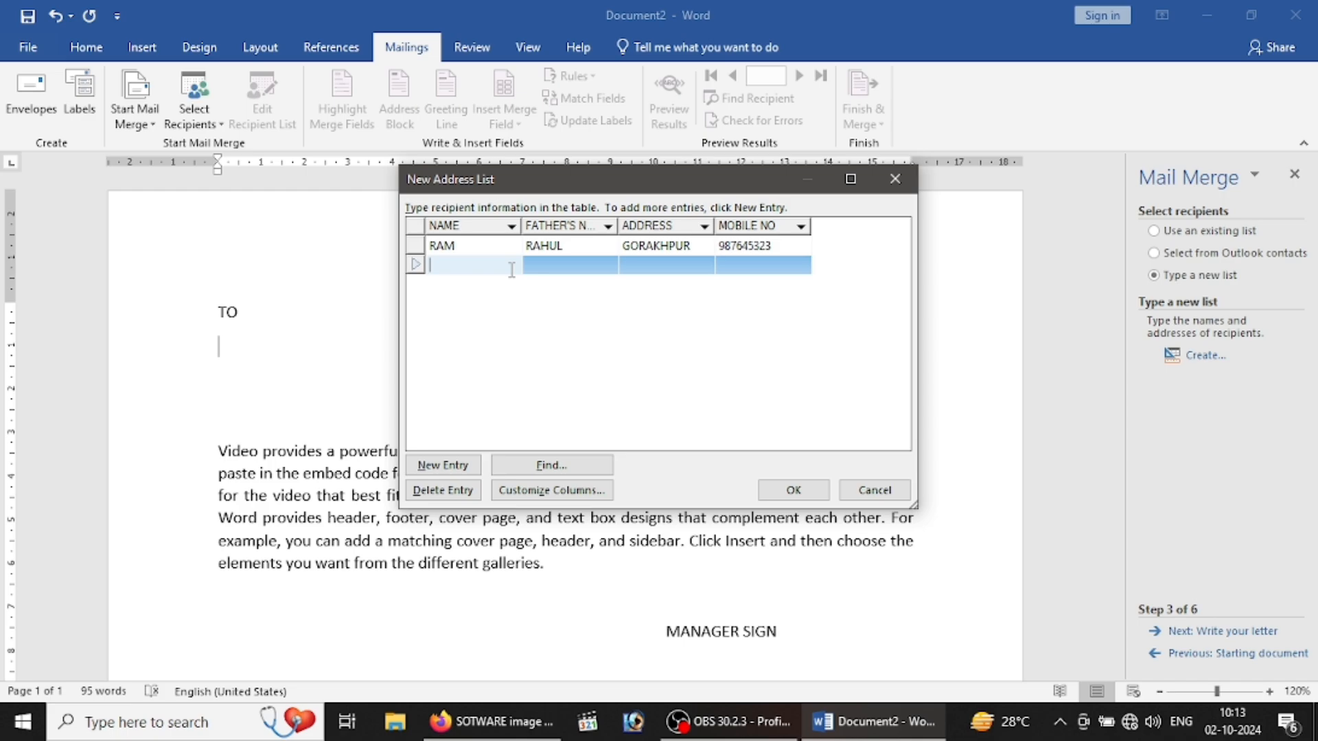
Step: Enter the second recipient's name, father's name, address and mobile number
text(DEEPAK)
key(Tab)
text(ABHISHEK)
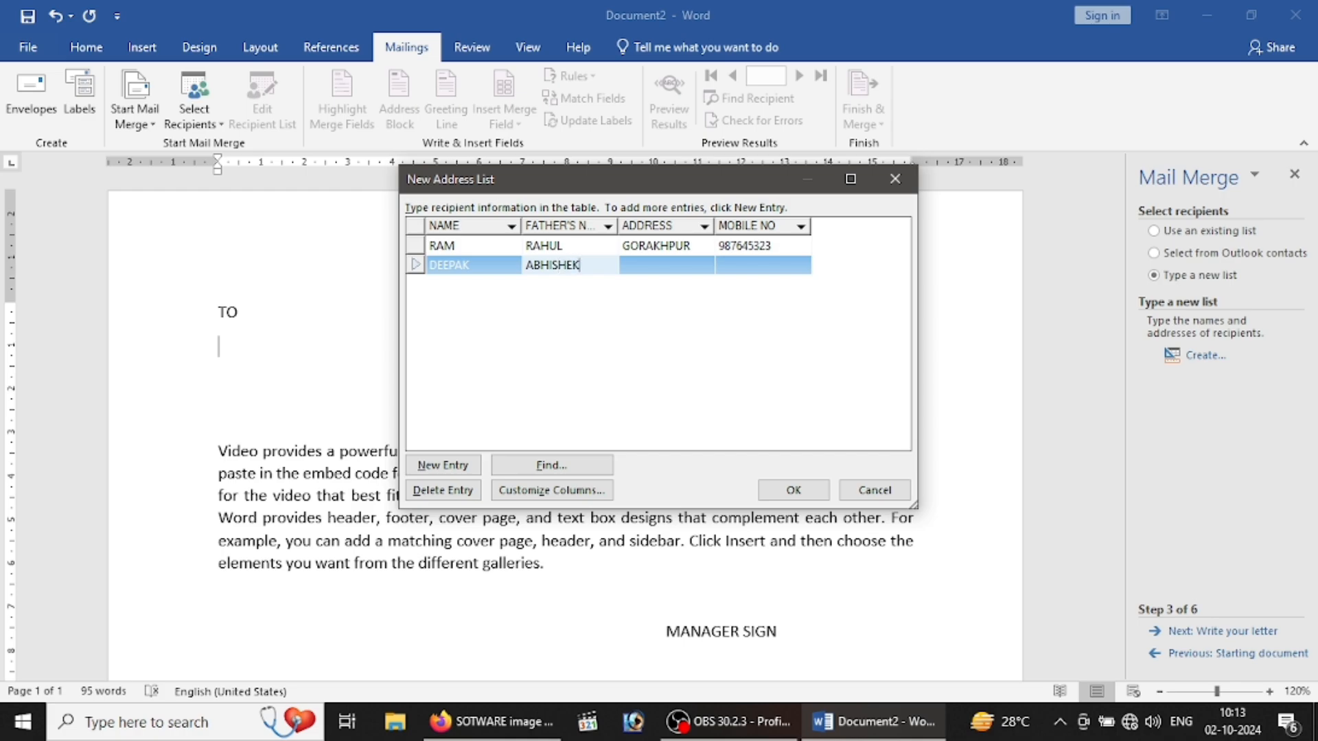
key(Tab)
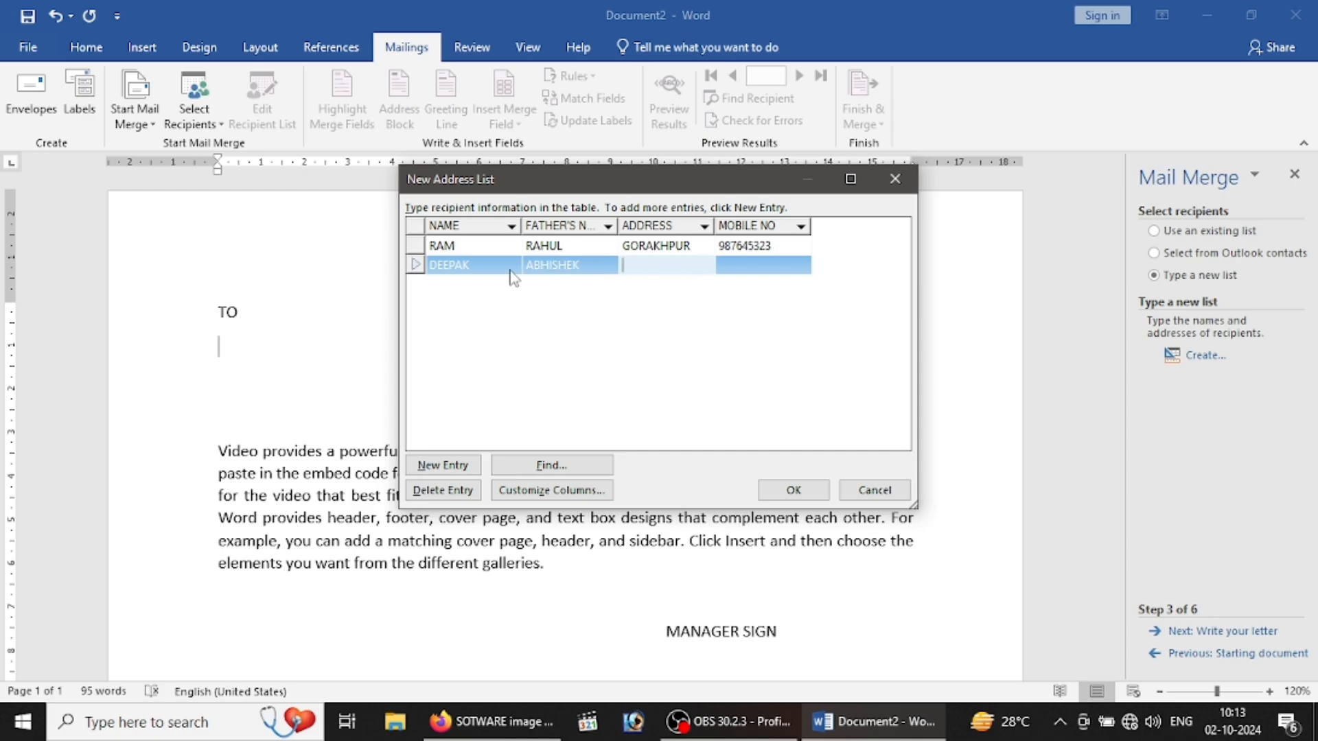
text(BANSGAON)
key(Tab)
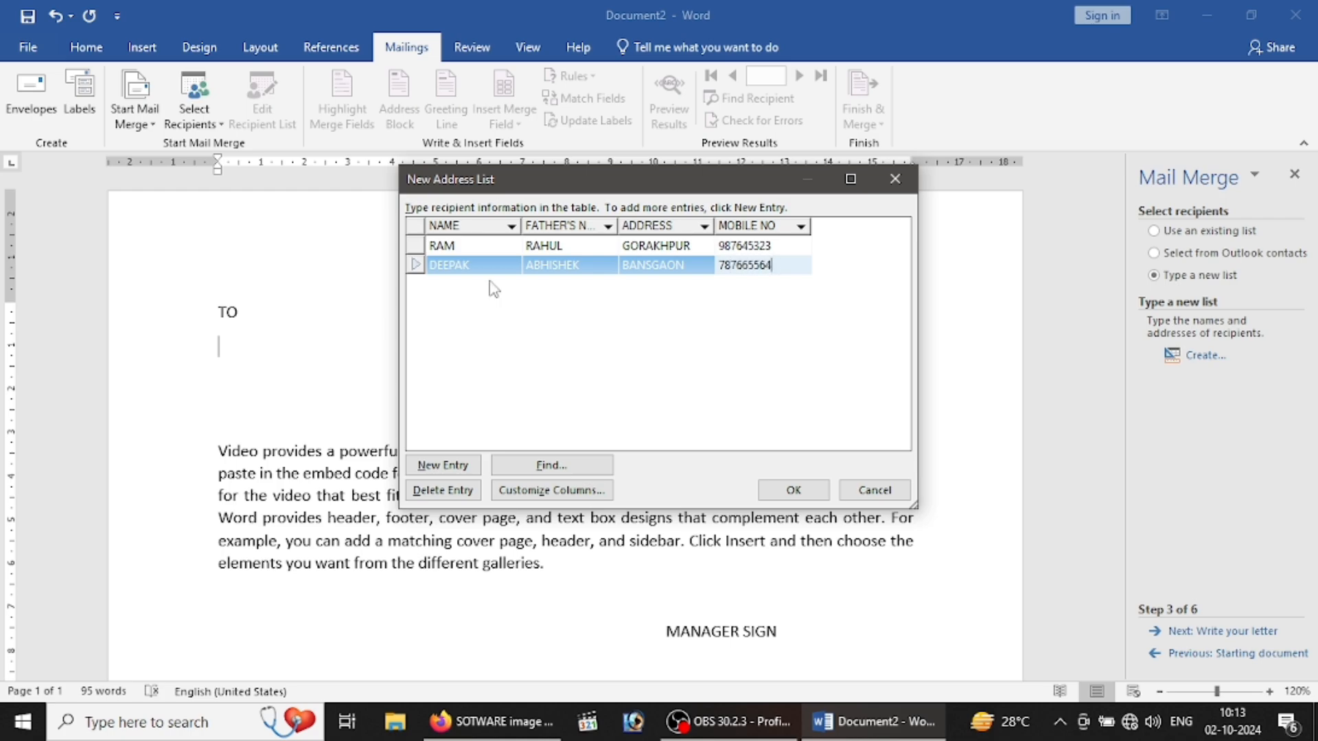
Step: Add a third recipient with name, father's name, address and mobile number, then finish the list
click(440, 466)
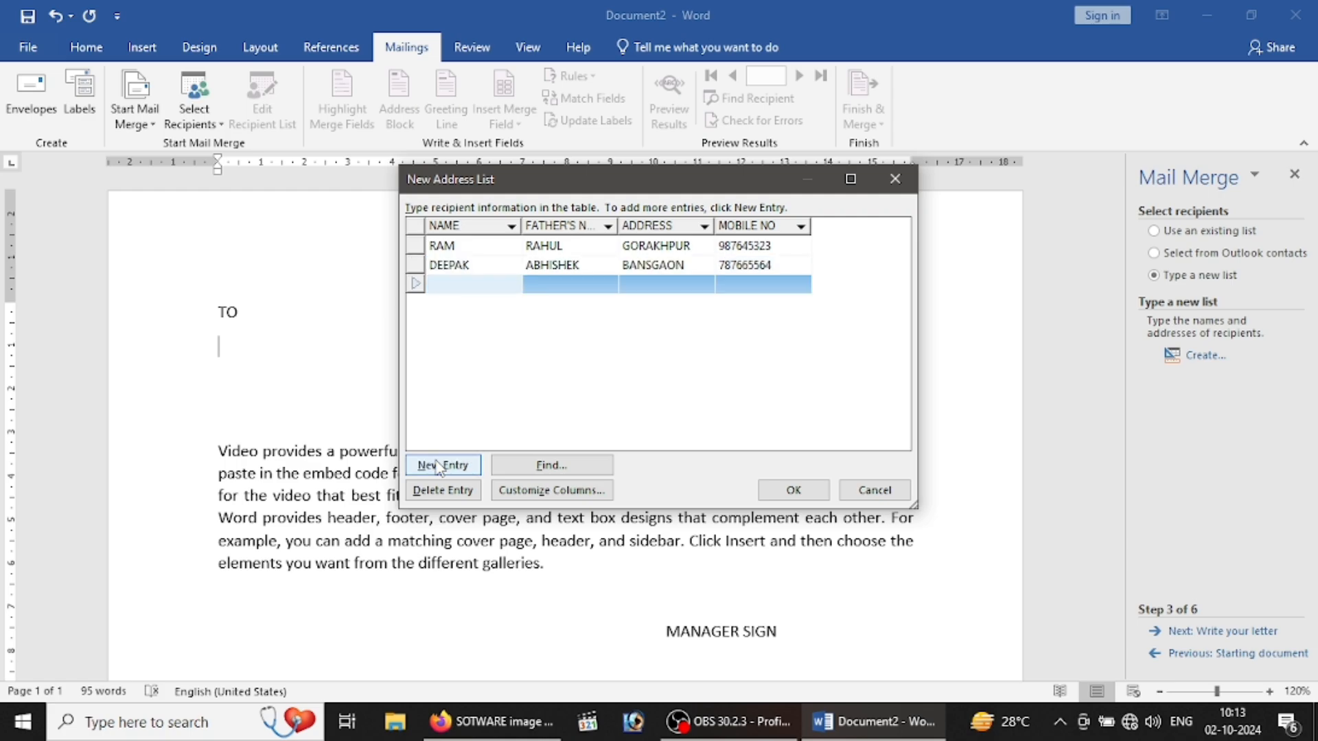
text(RAJ)
key(Tab)
text(ADASRH)
key(Tab)
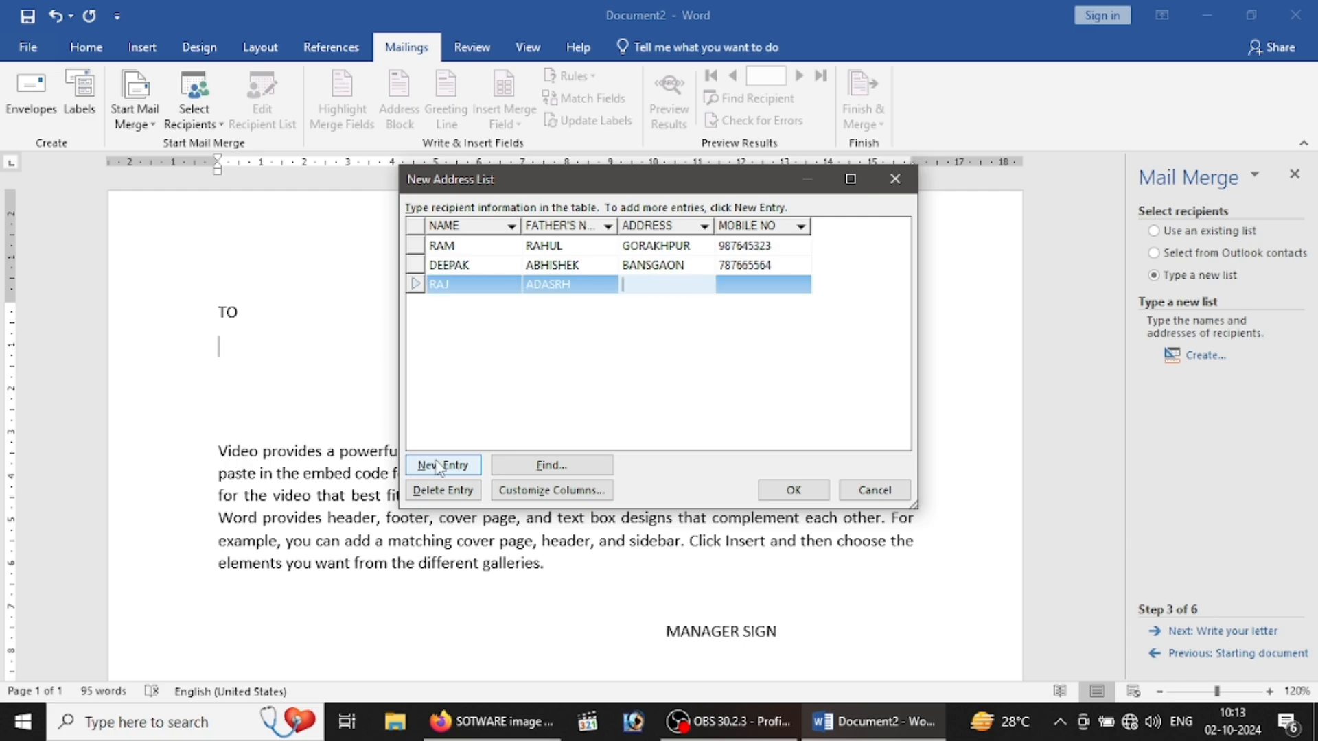
text(GORAKHPUR)
key(Tab)
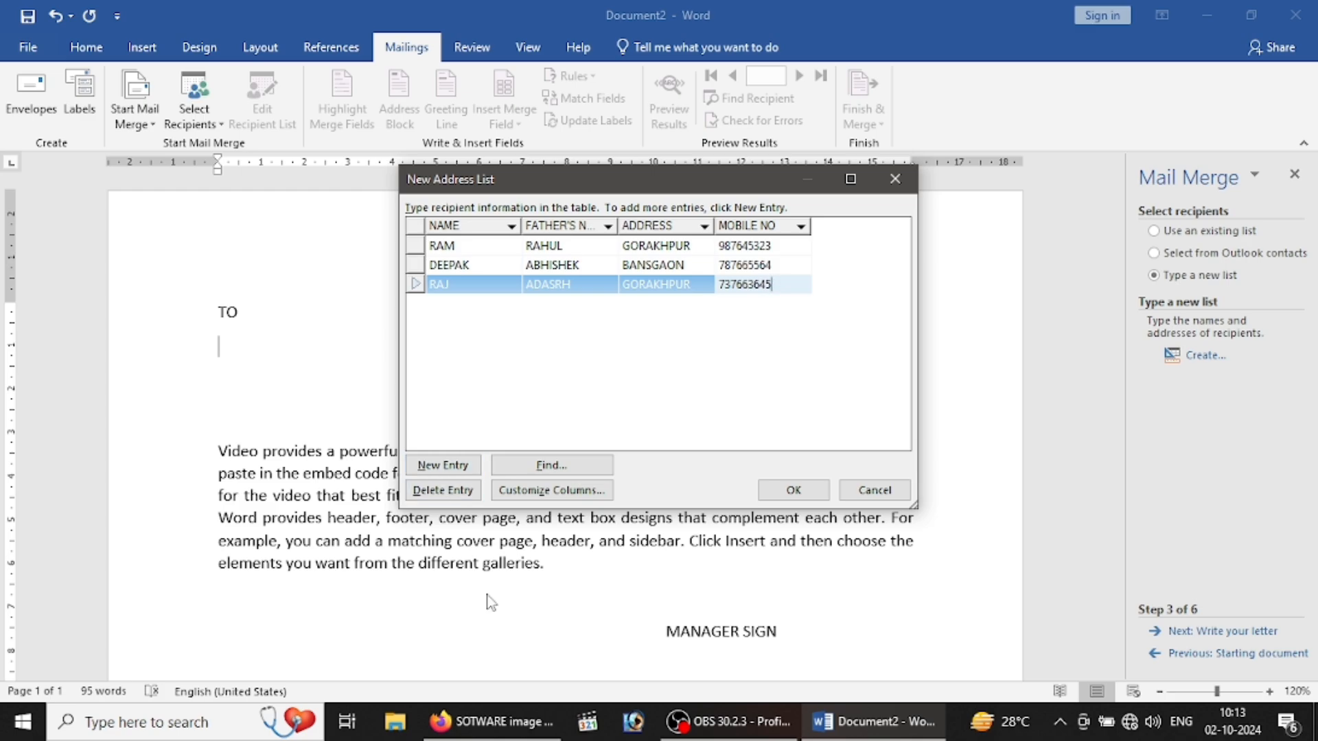
click(822, 497)
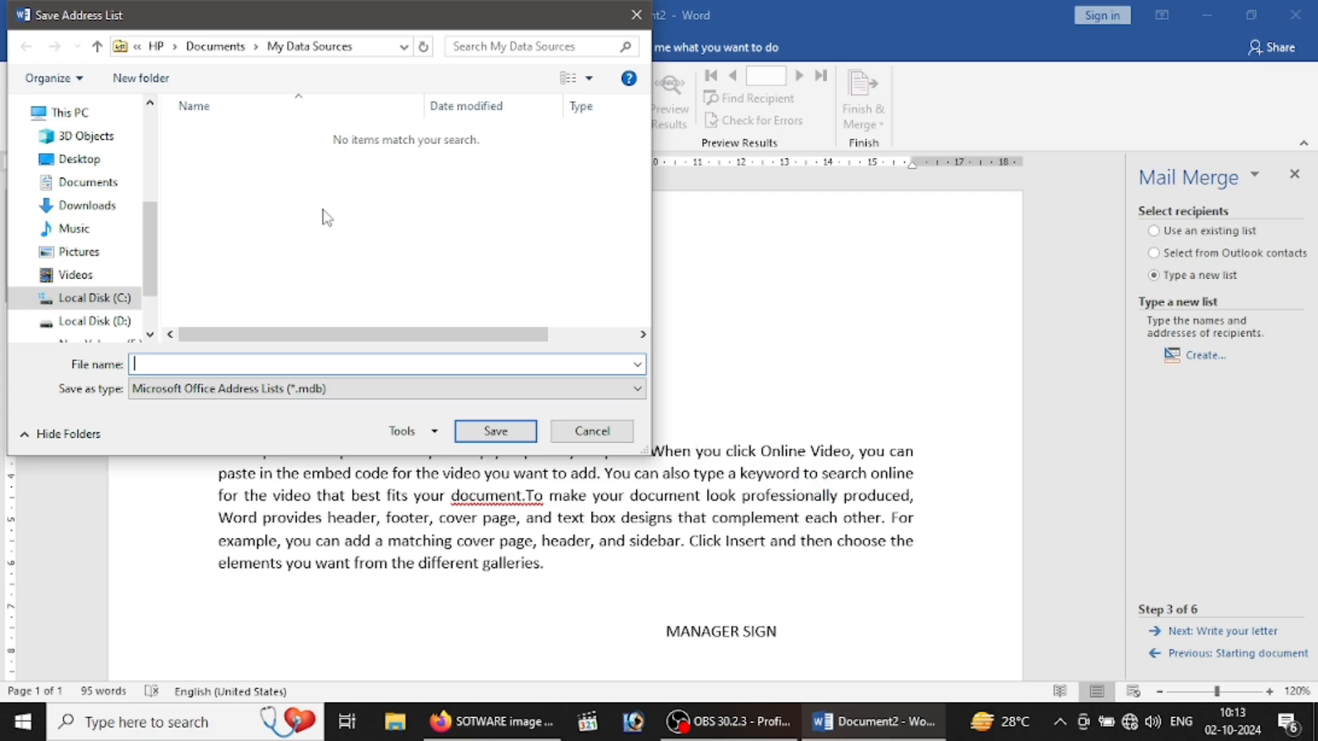
Step: Save the recipient list as LIST on the Desktop and accept it as the recipients
click(77, 158)
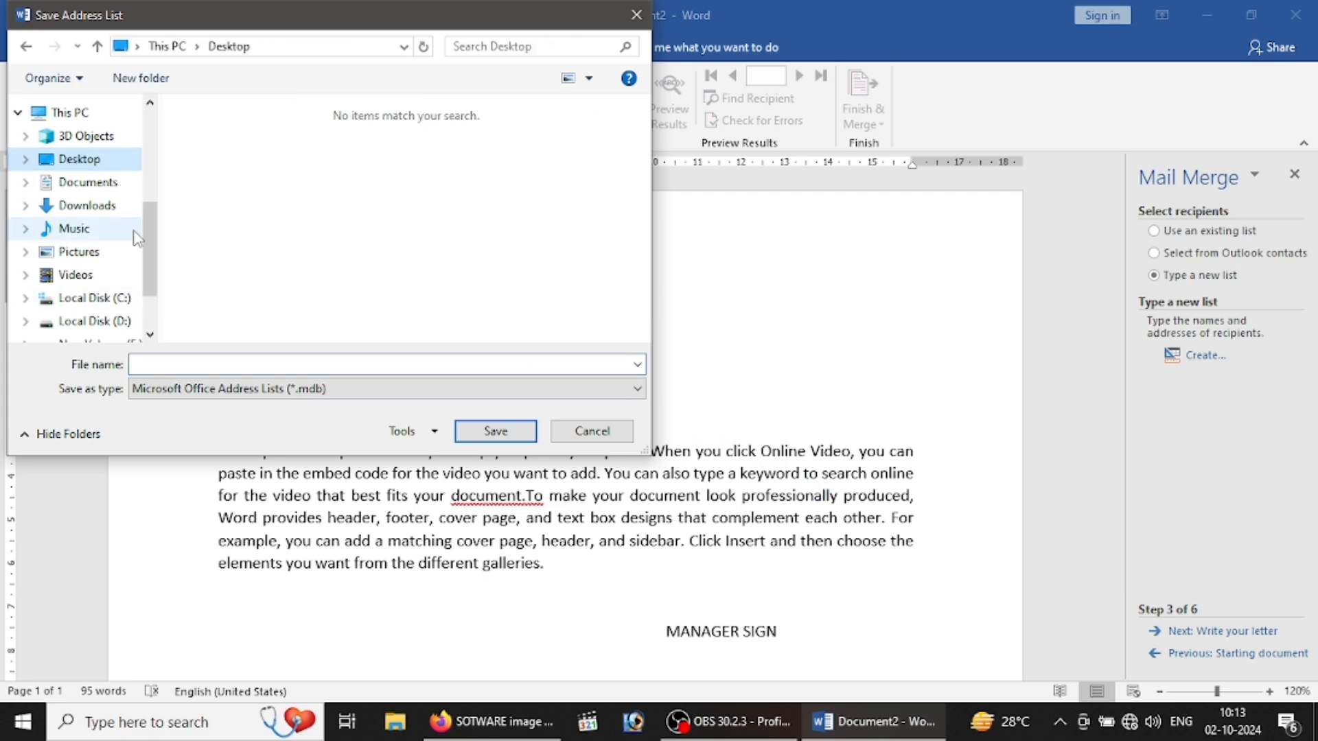
click(221, 366)
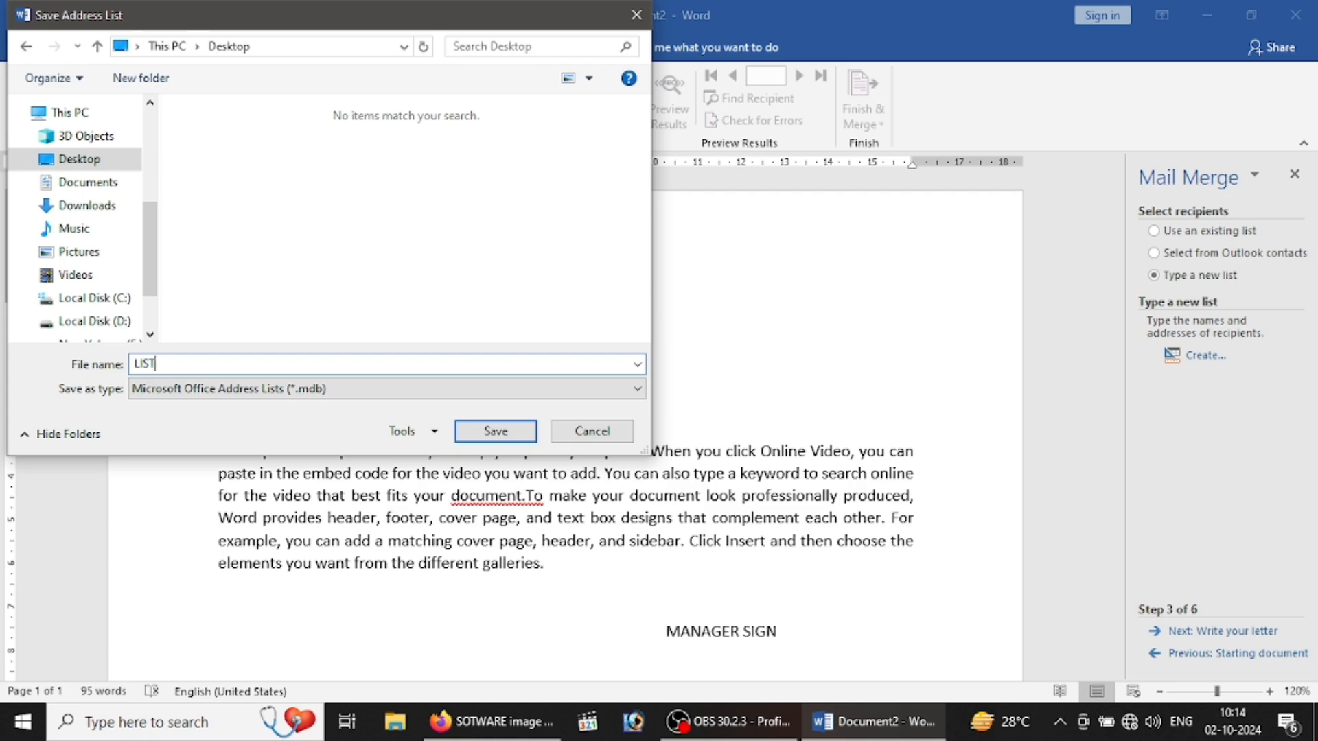
text(LIST)
click(496, 430)
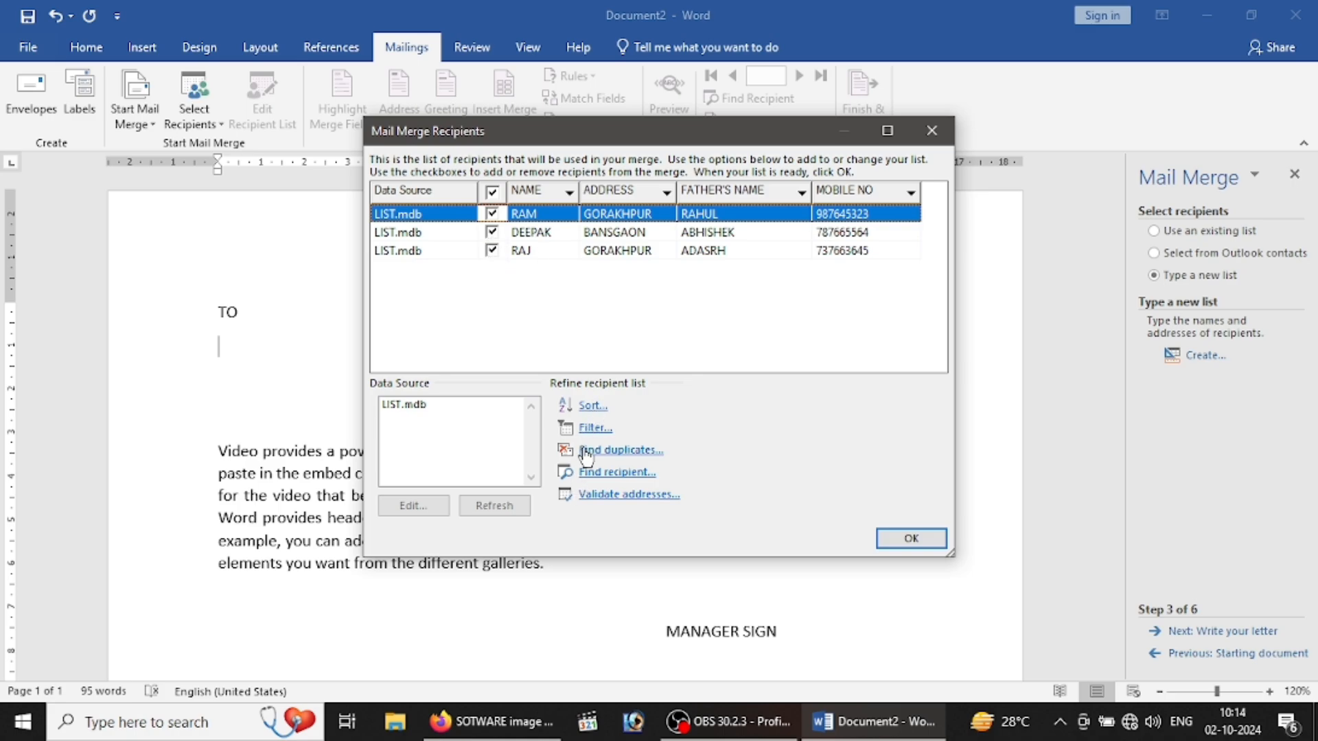
click(939, 537)
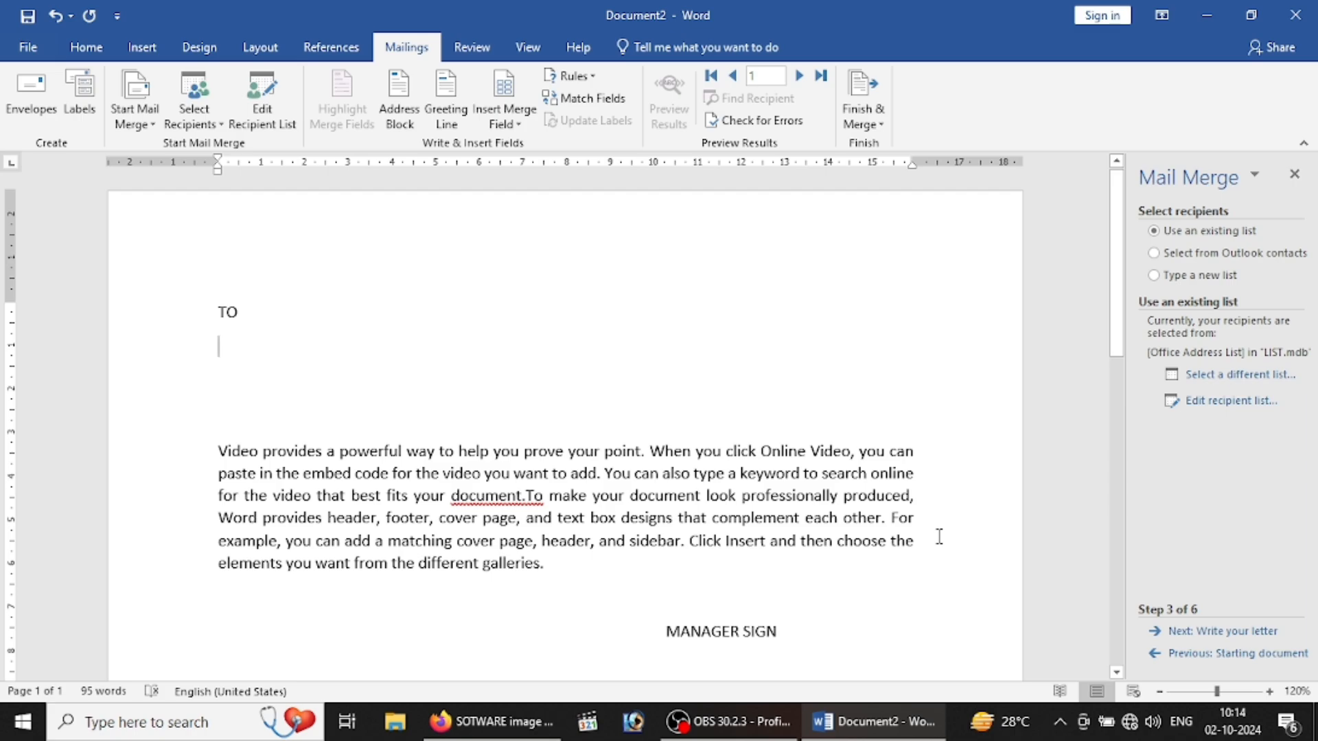
Step: Insert the «NAME» merge field on the line under TO
click(1294, 174)
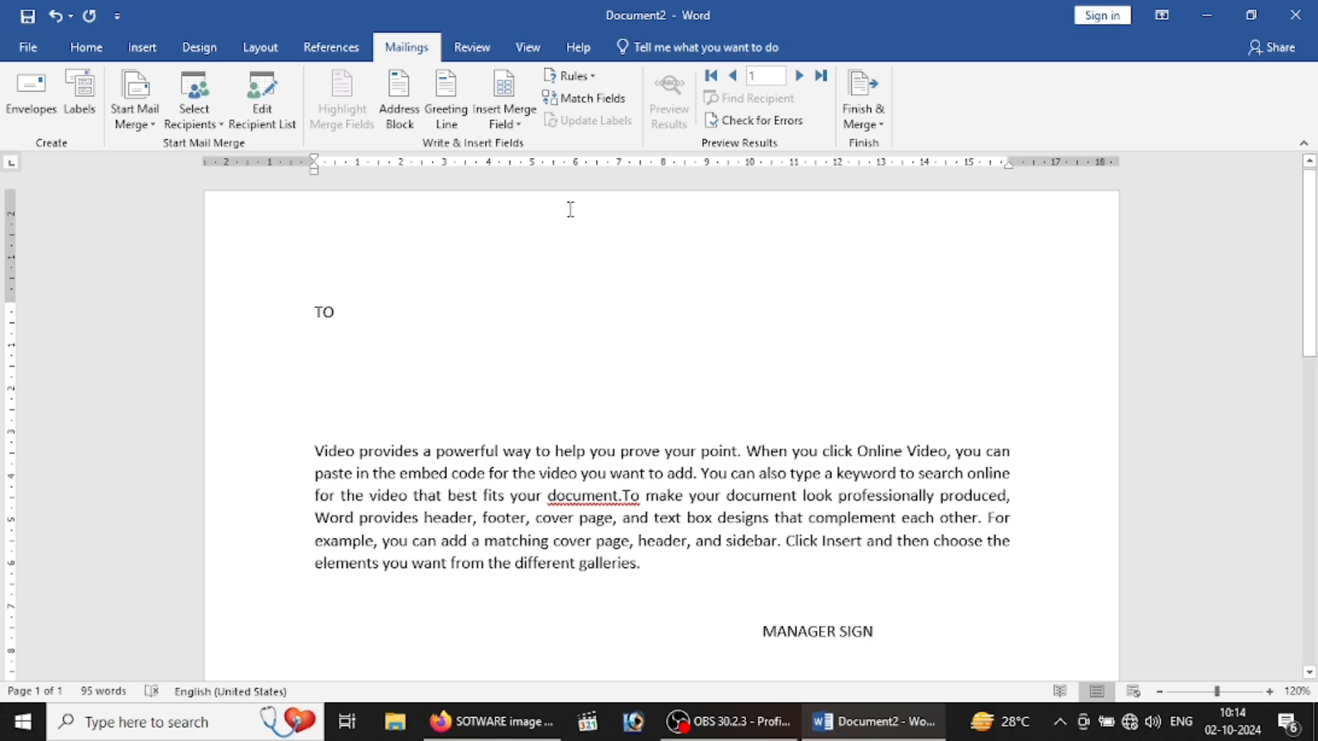
click(520, 126)
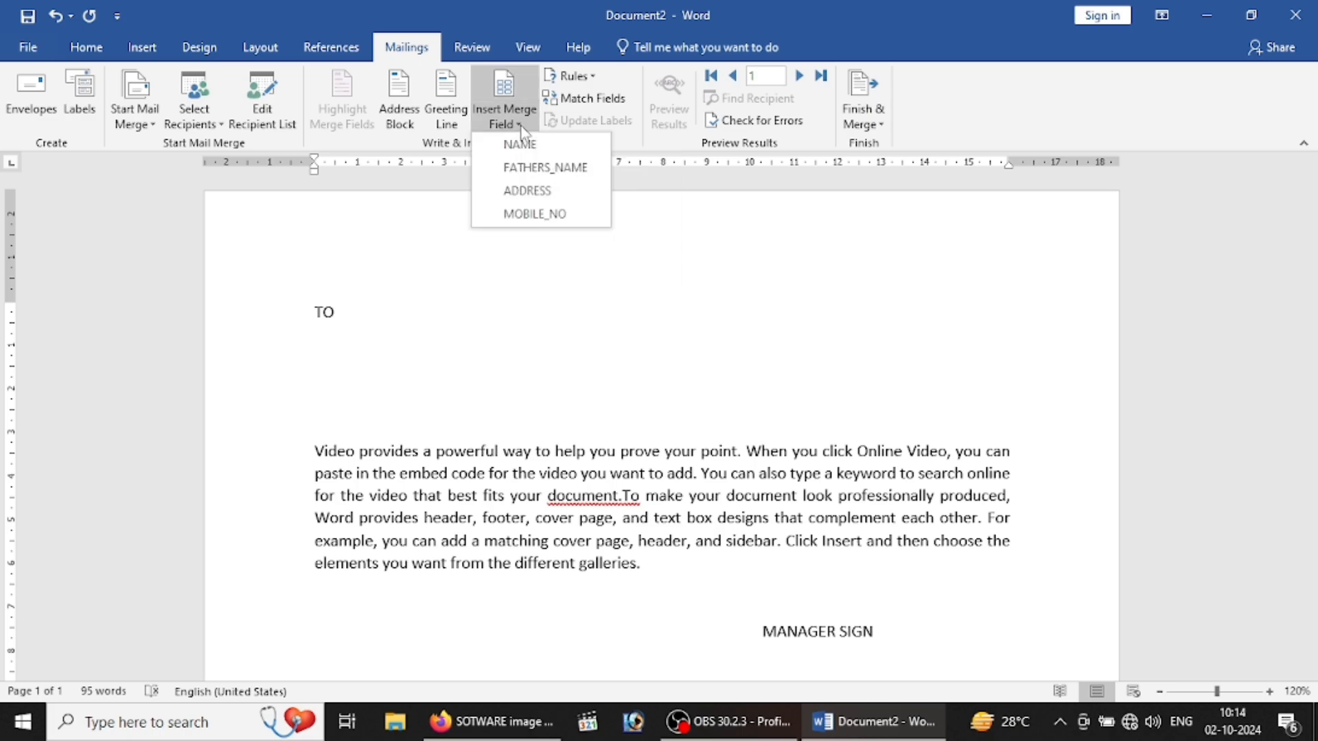
click(617, 255)
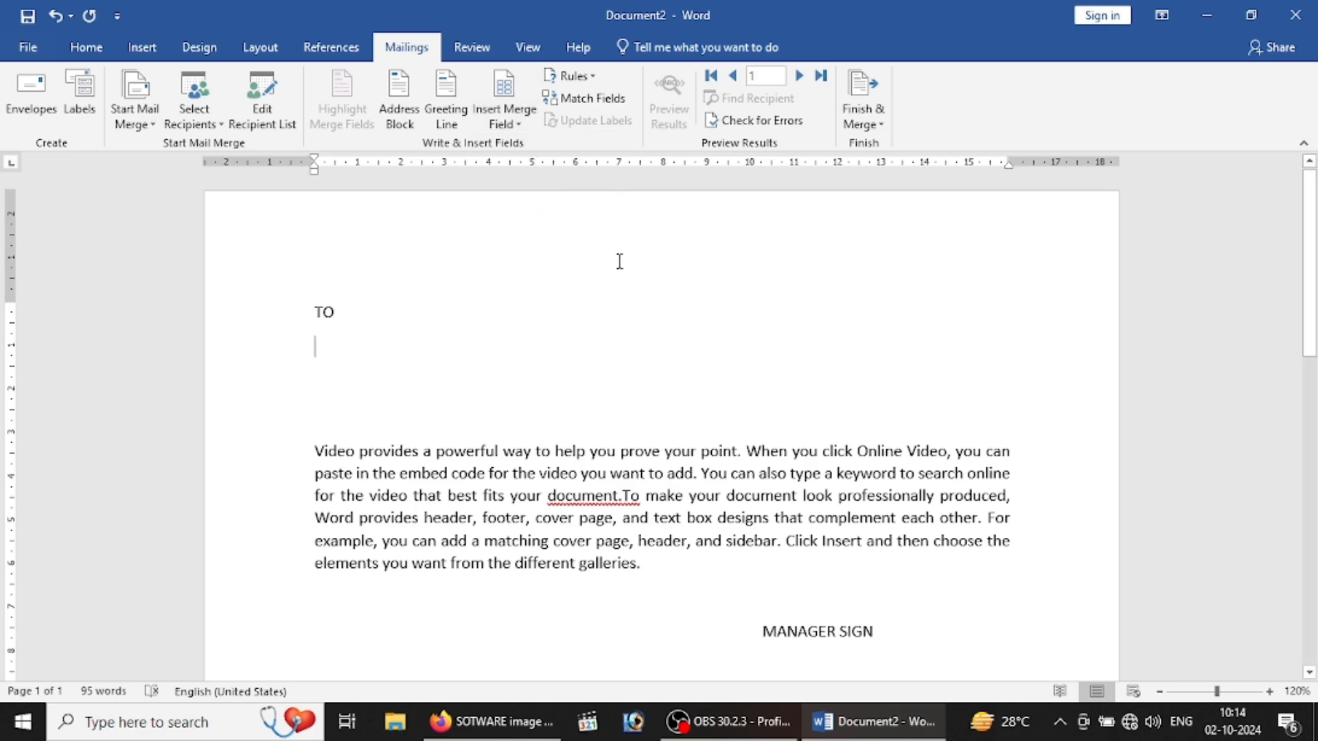
click(503, 85)
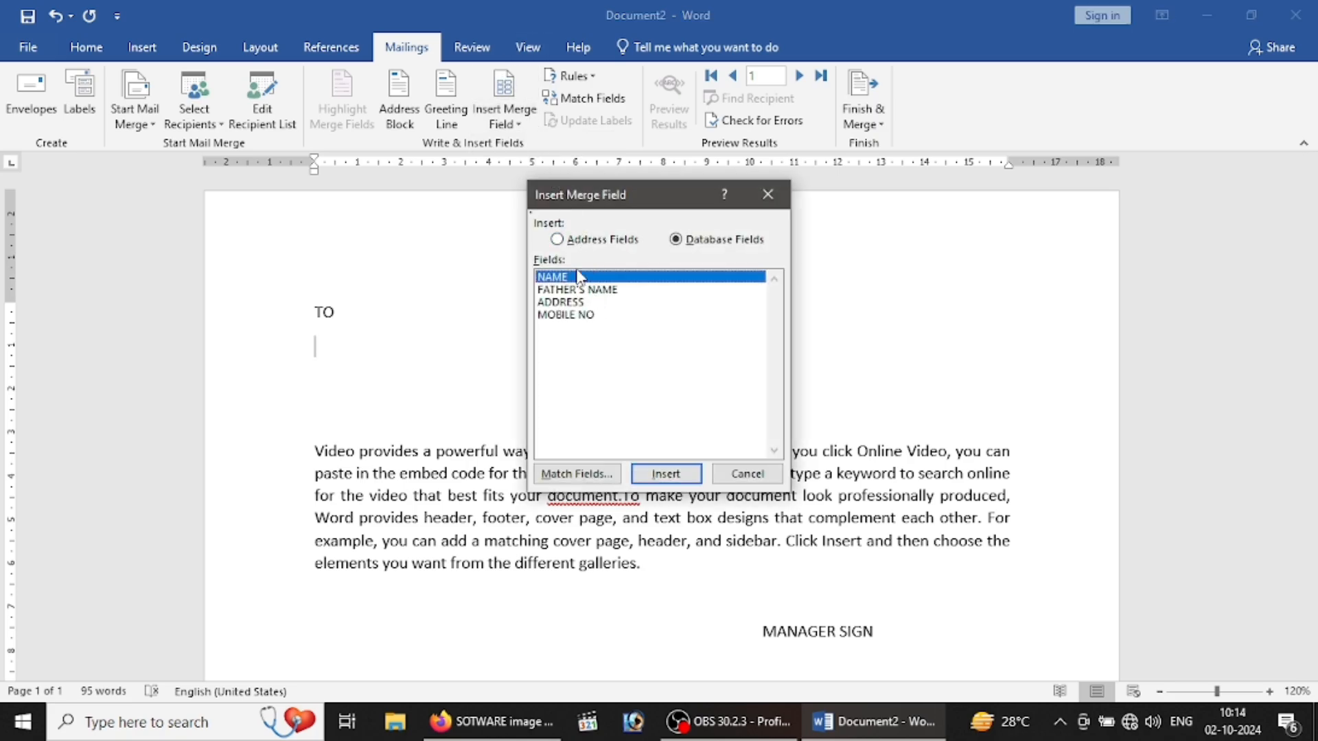
click(660, 475)
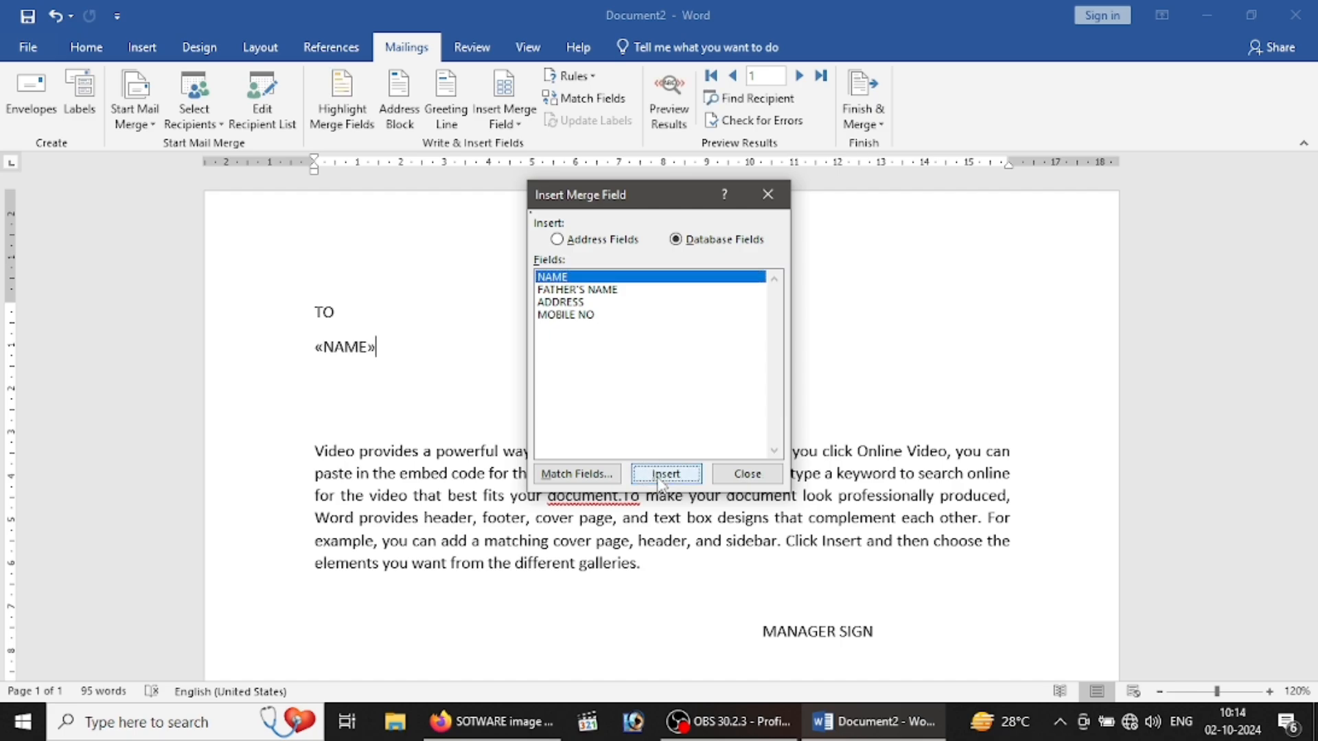
click(754, 476)
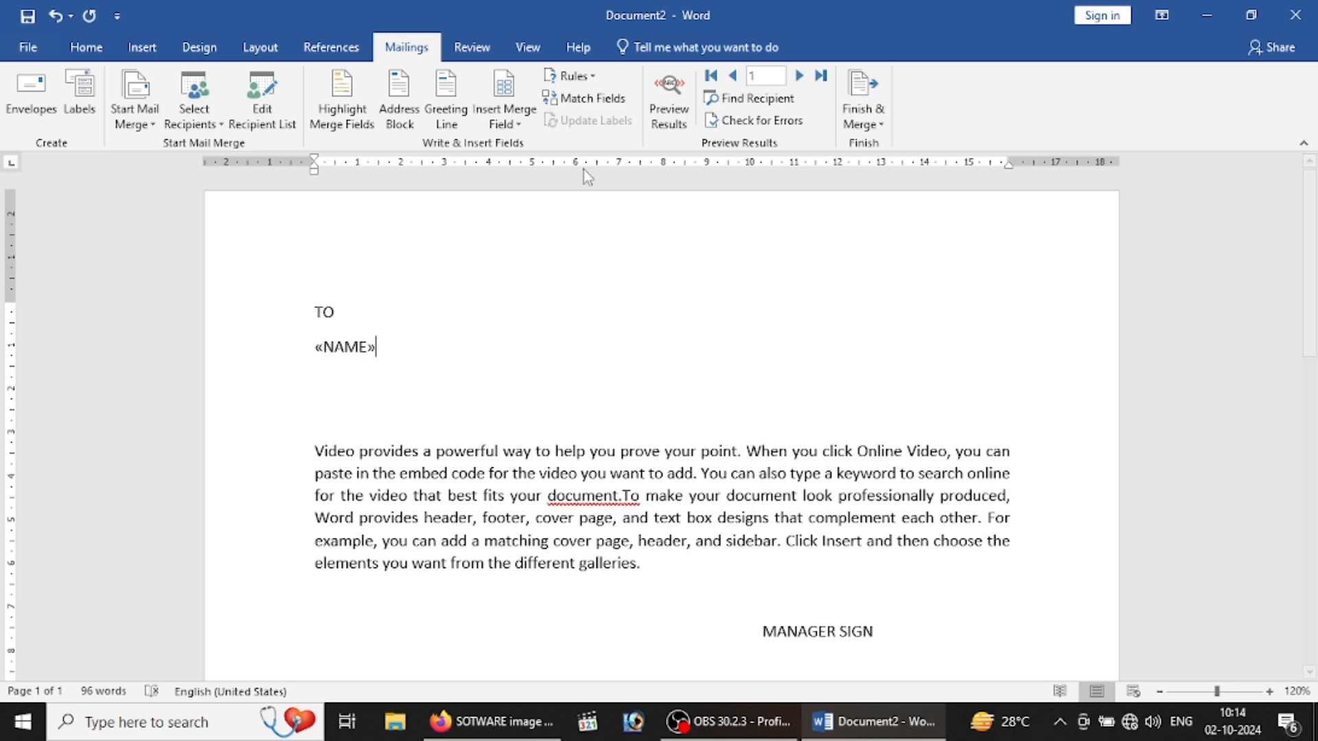
key(Return)
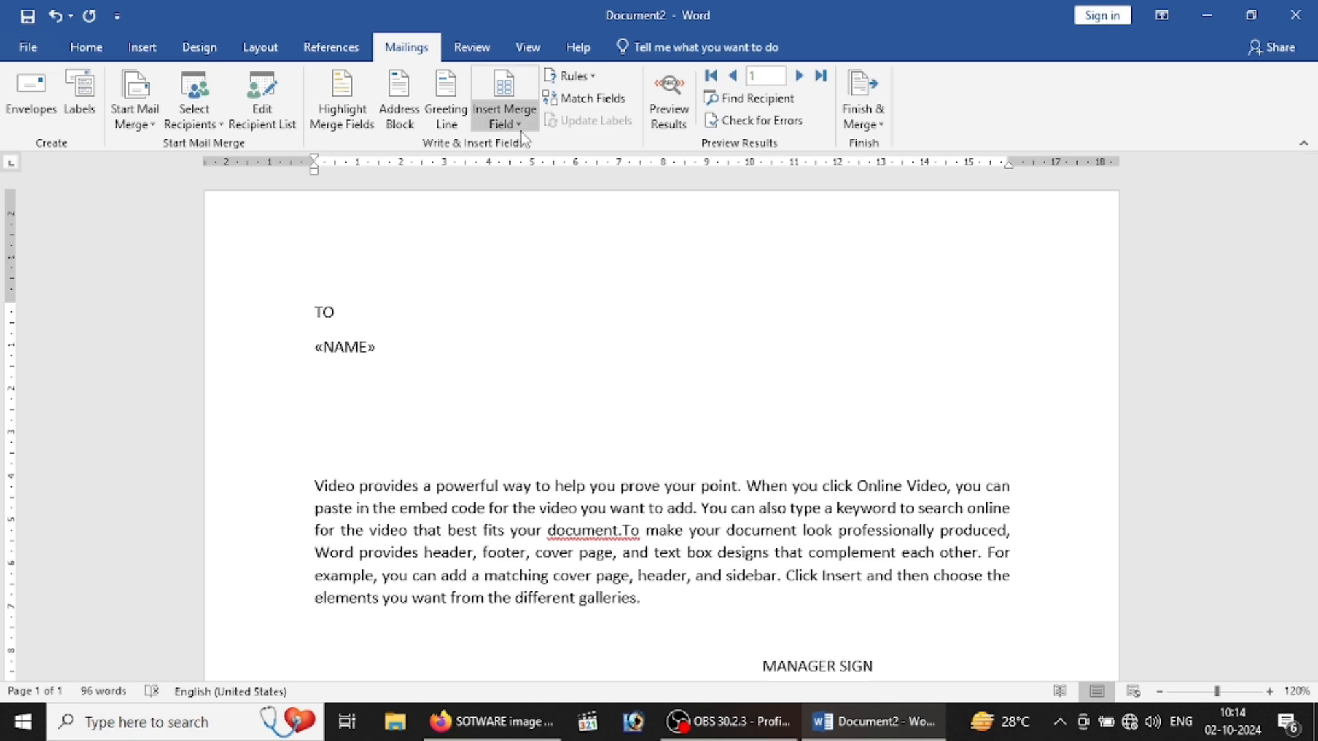
Step: Insert «FATHERS_NAME», «ADDRESS» and «MOBILE_NO» on successive lines below «NAME»
click(521, 130)
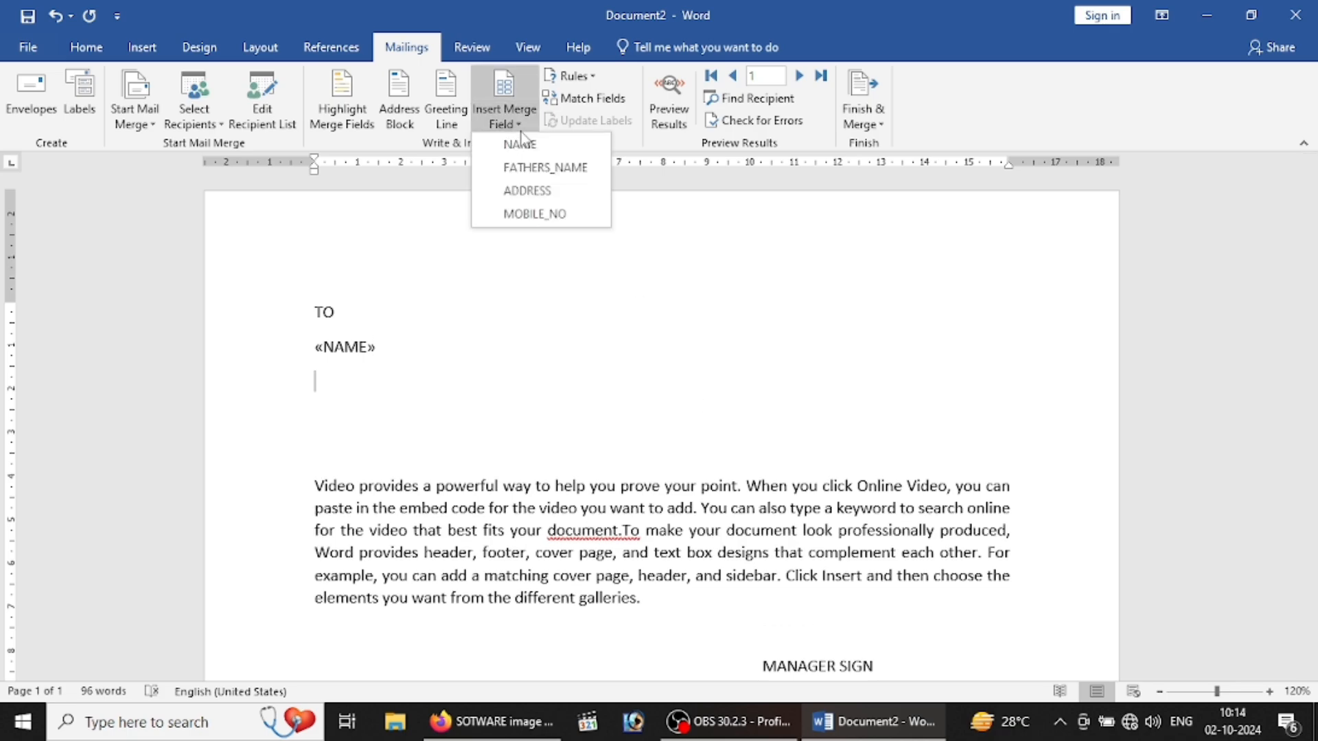
click(546, 168)
key(Return)
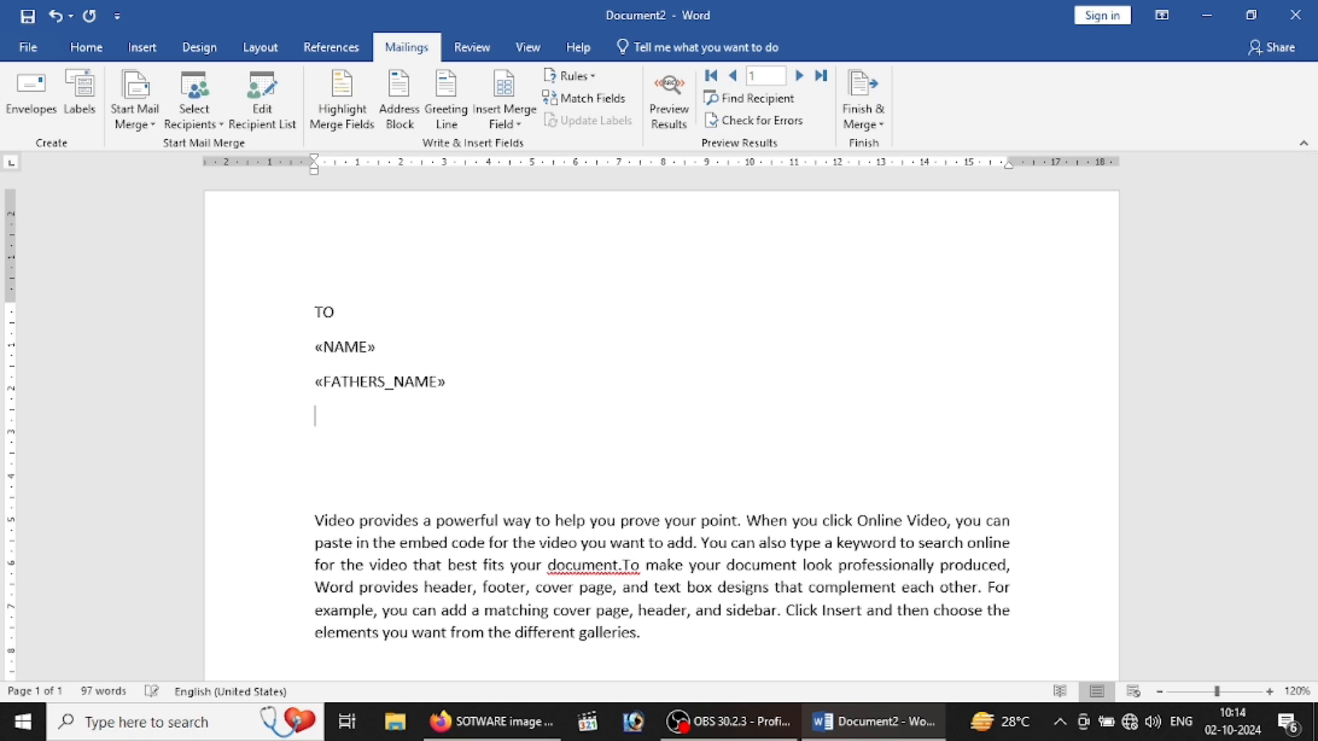
click(525, 128)
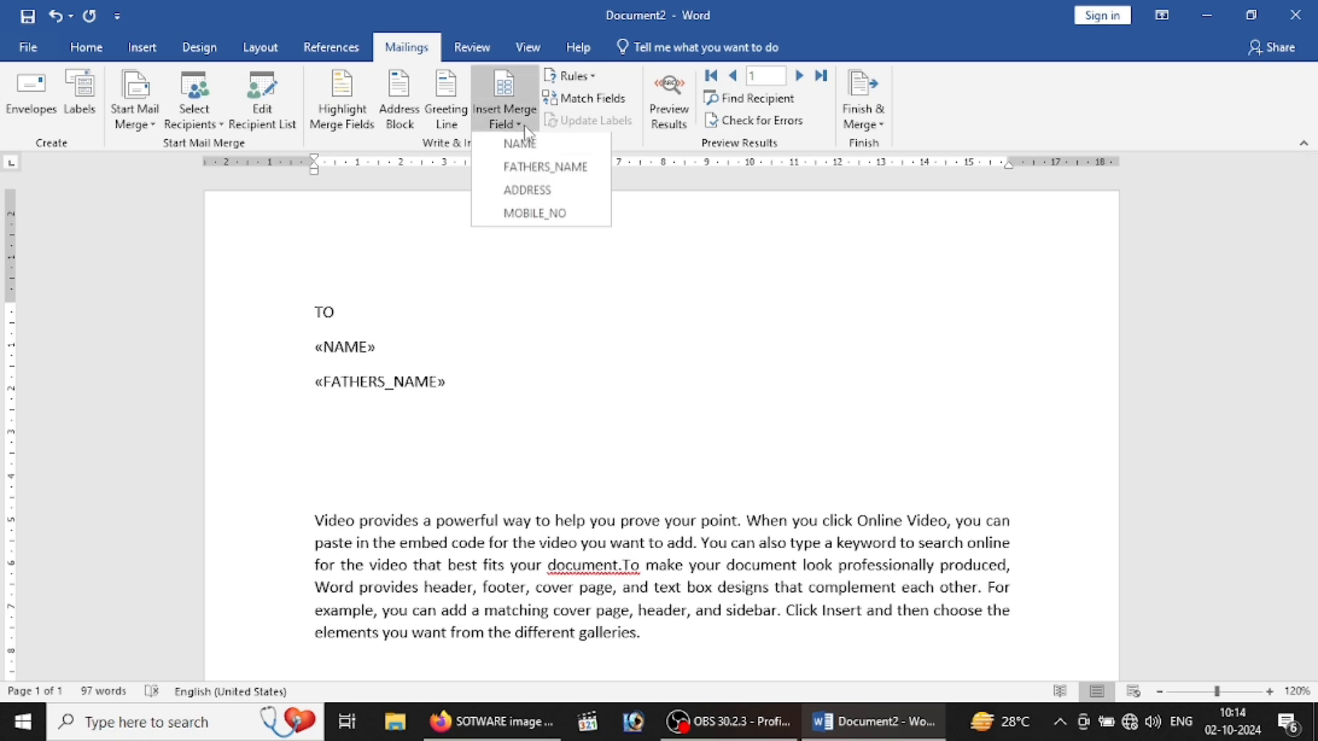
click(532, 199)
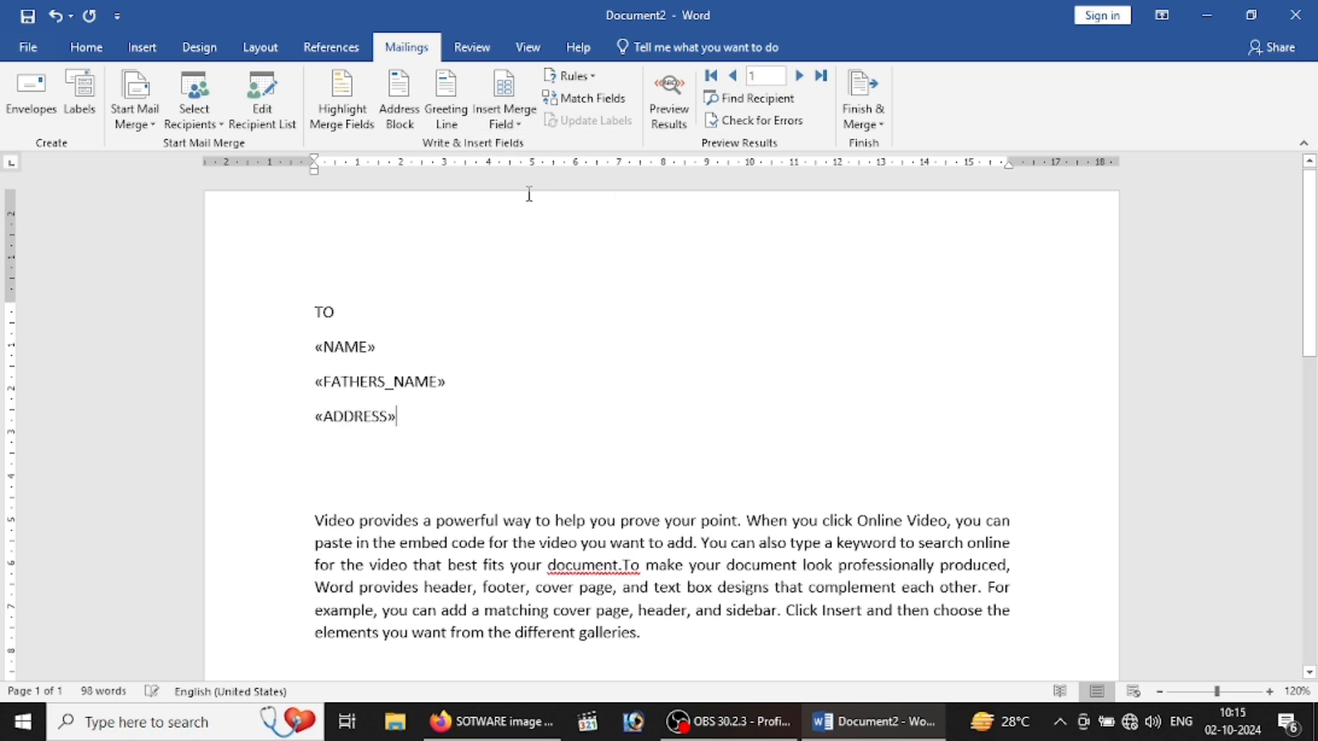
key(Return)
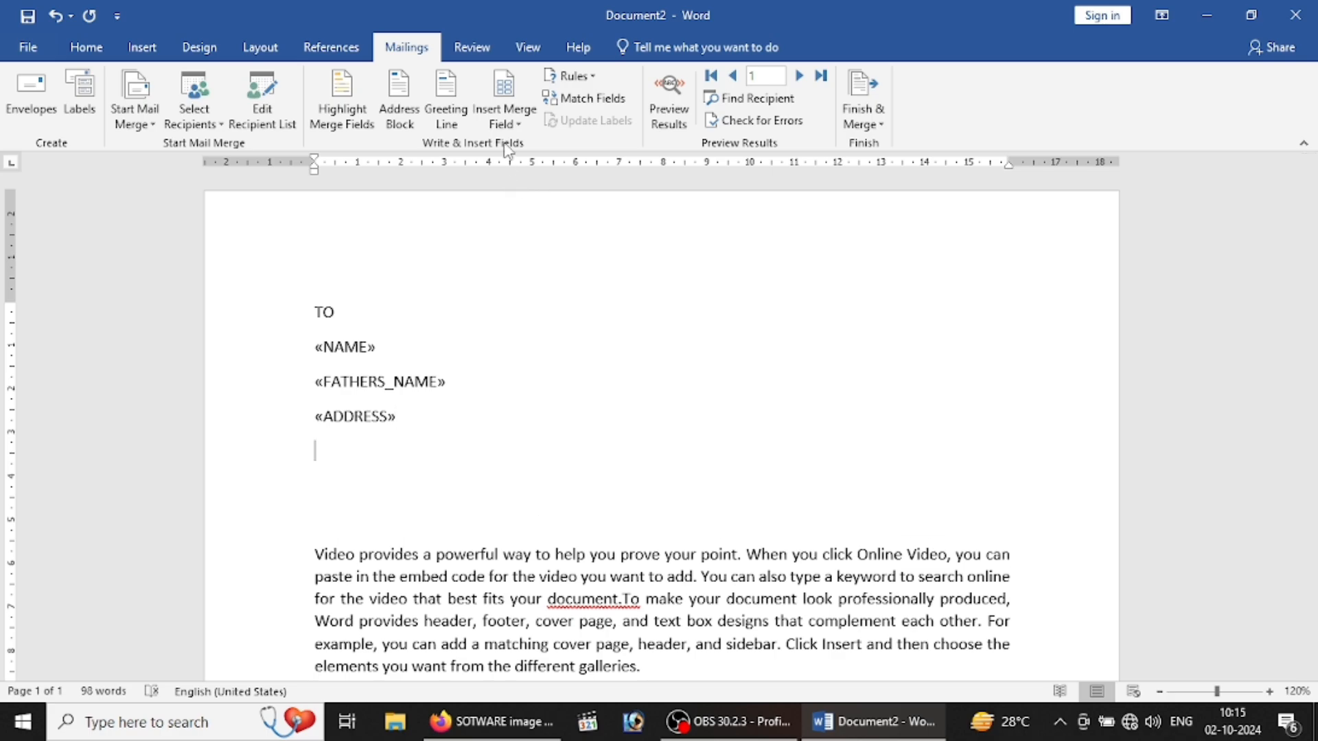
click(504, 127)
click(521, 217)
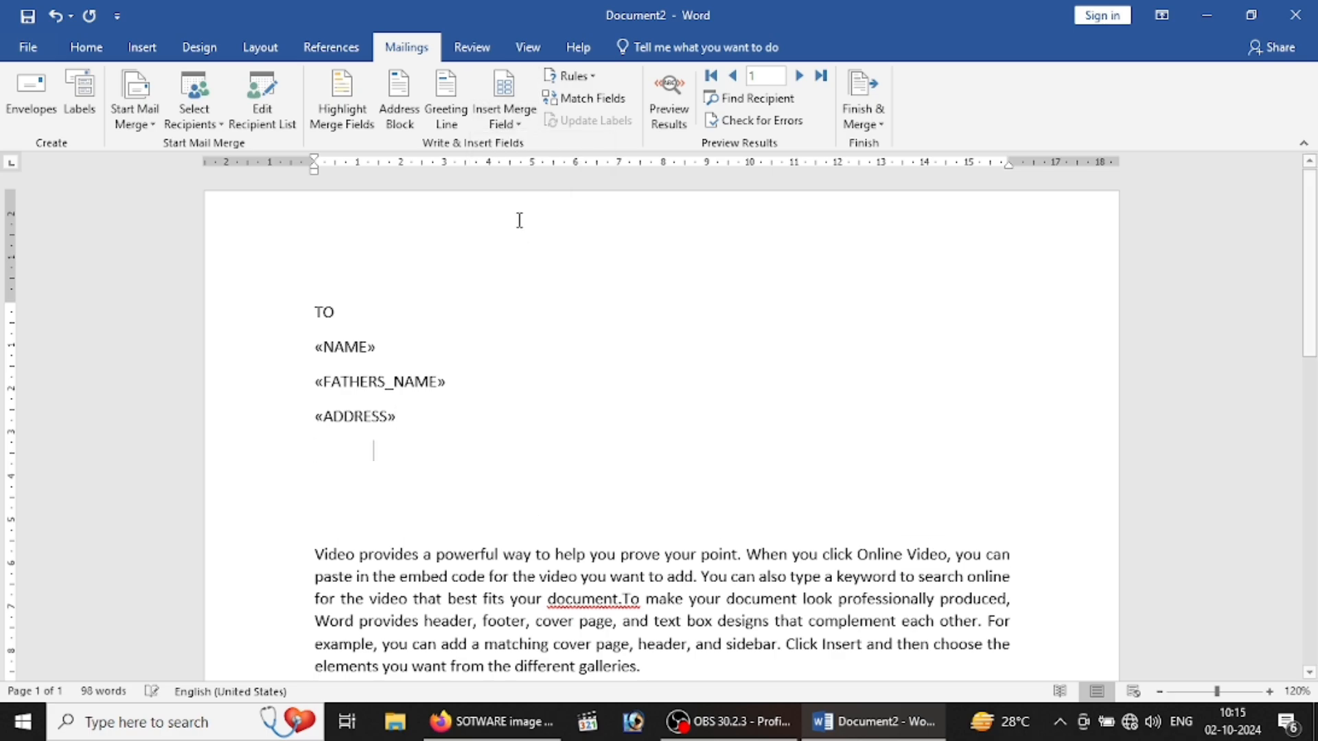
click(345, 508)
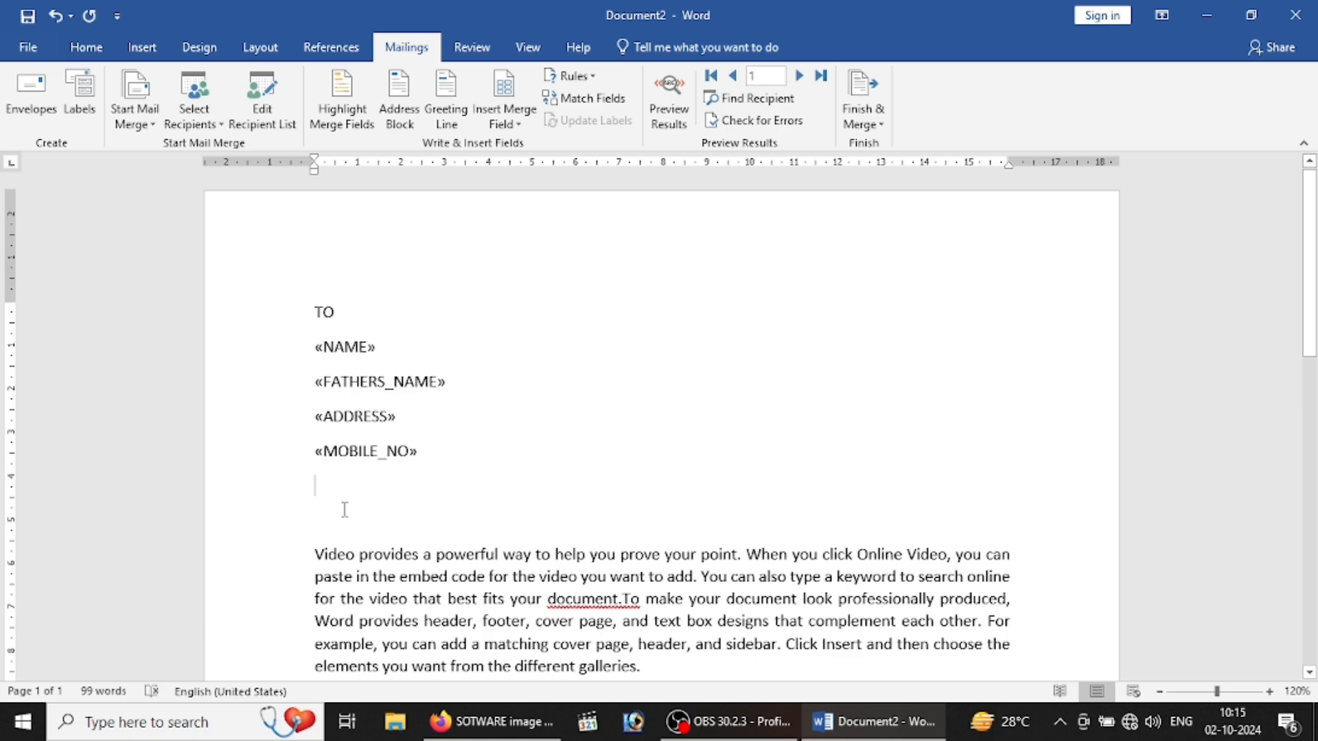
key(BackSpace)
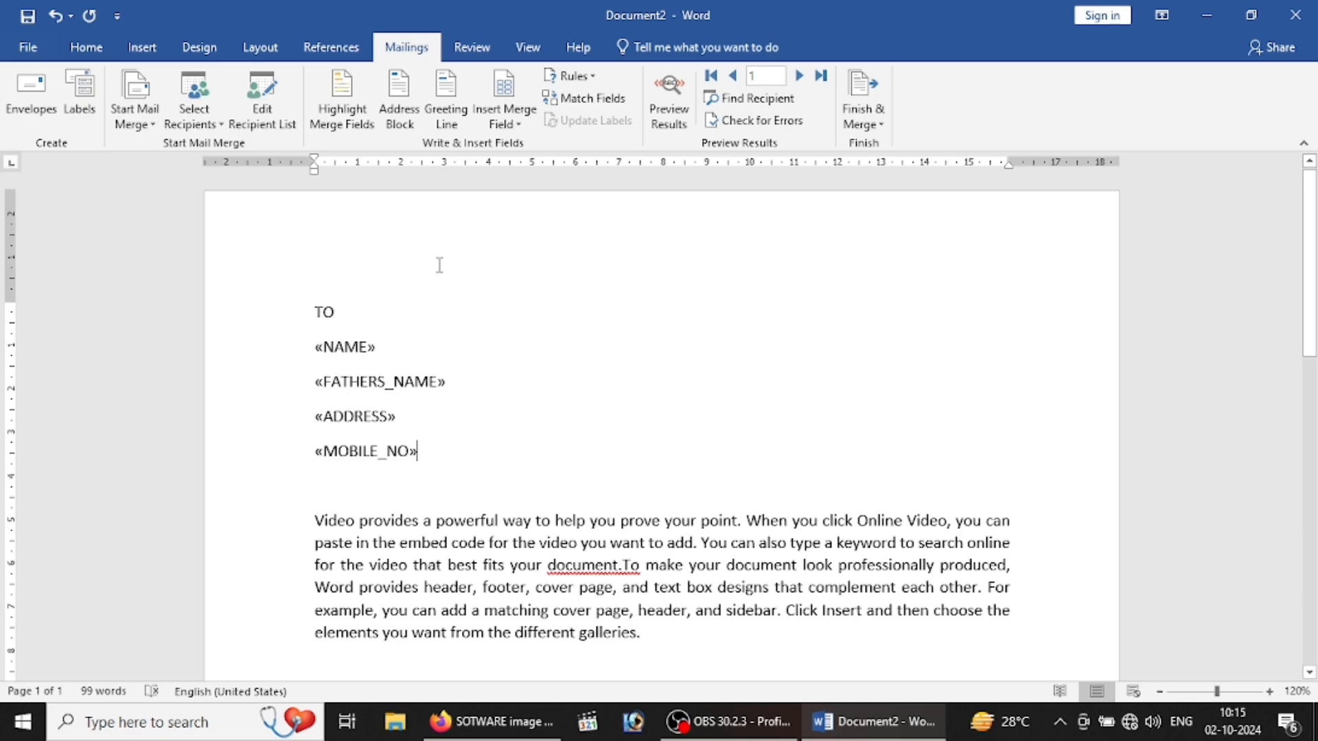
Step: Highlight merge fields and preview recipients' addresses in the Address Block settings without inserting
click(363, 89)
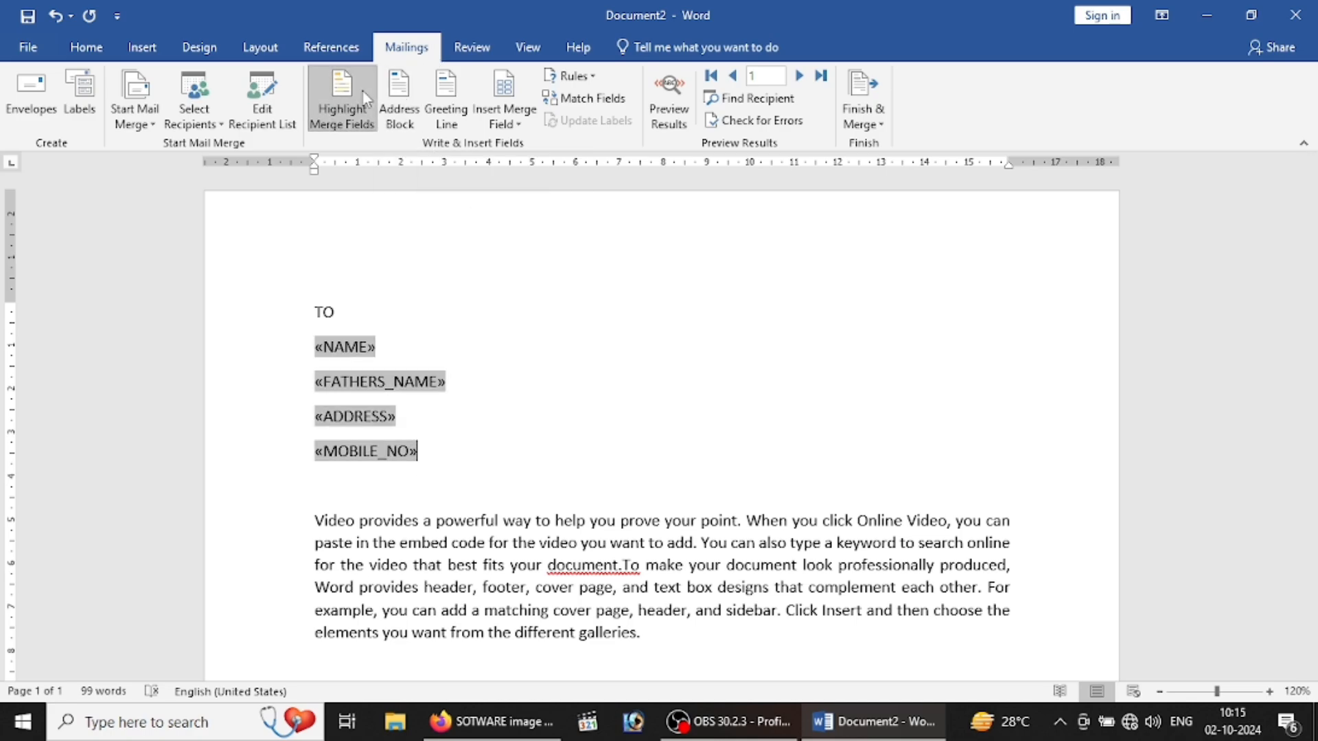
click(408, 109)
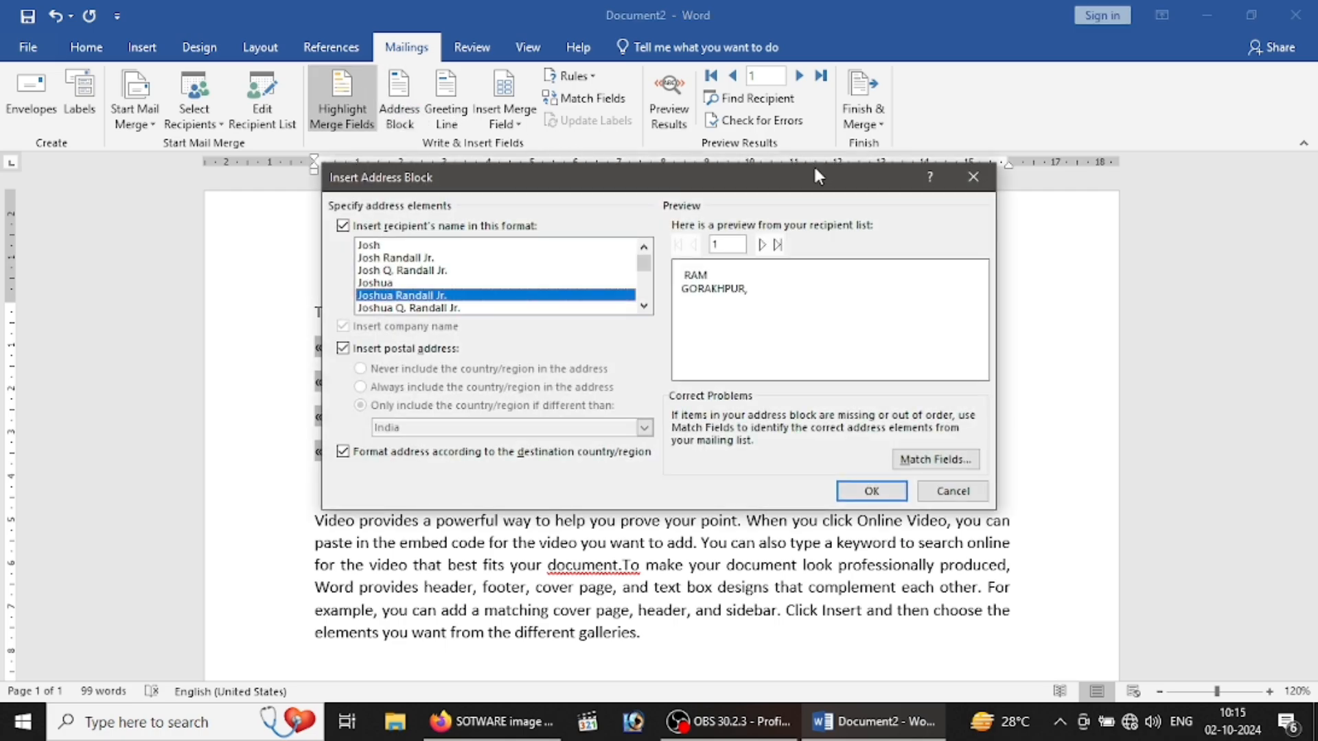
click(763, 245)
click(764, 245)
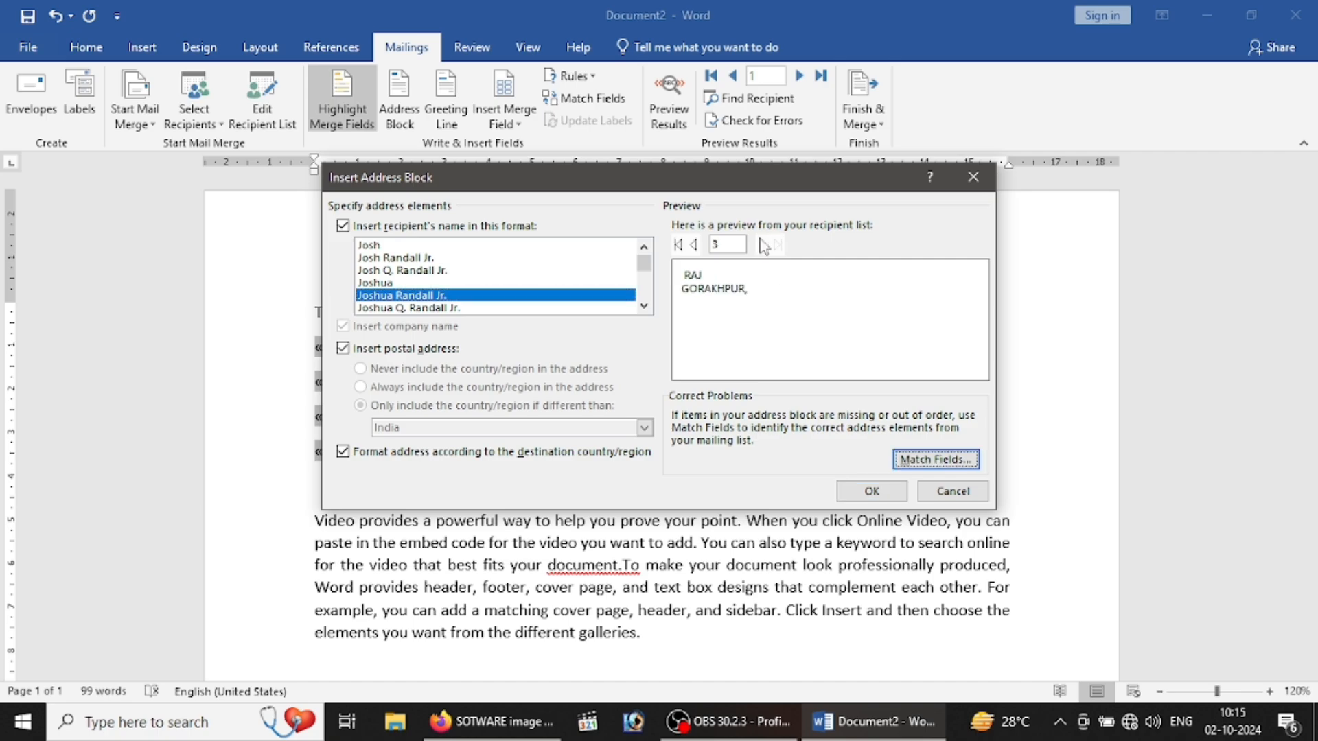
click(973, 178)
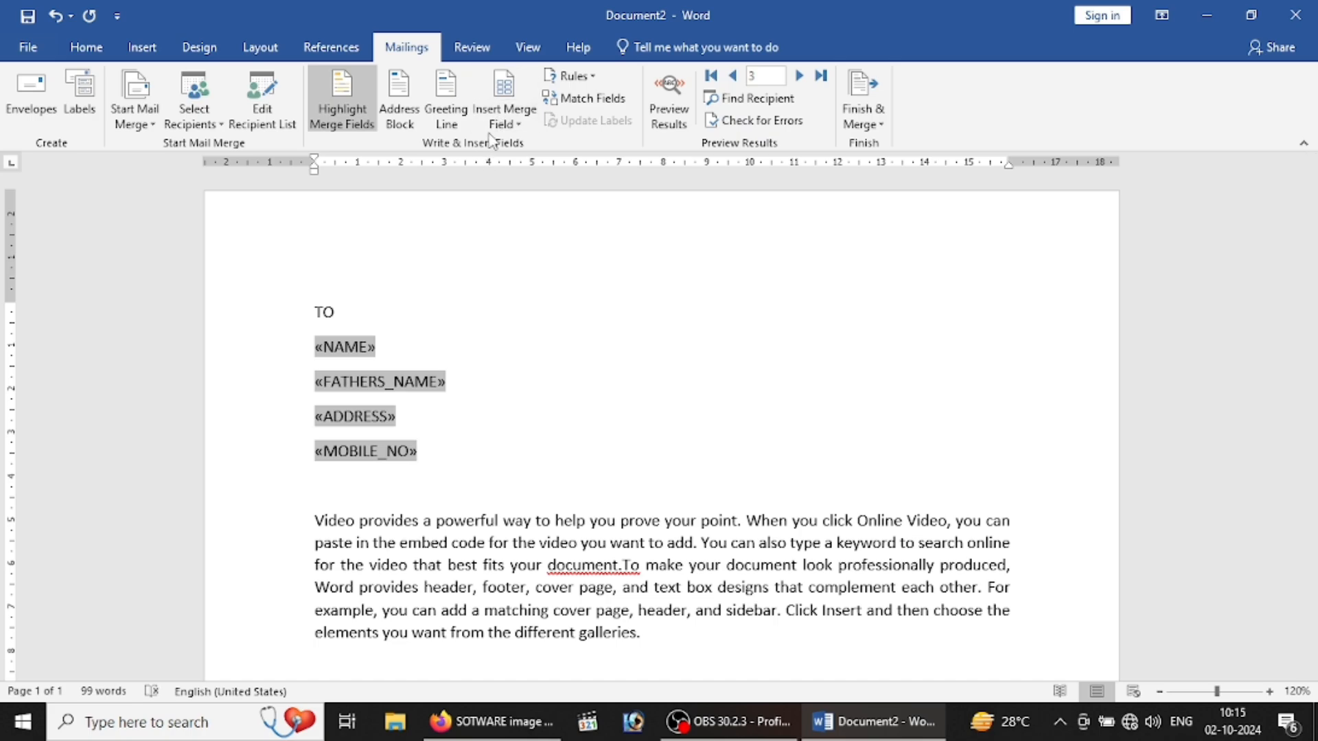
Step: Turn merge field highlighting off and bring up the Greeting Line settings
click(508, 125)
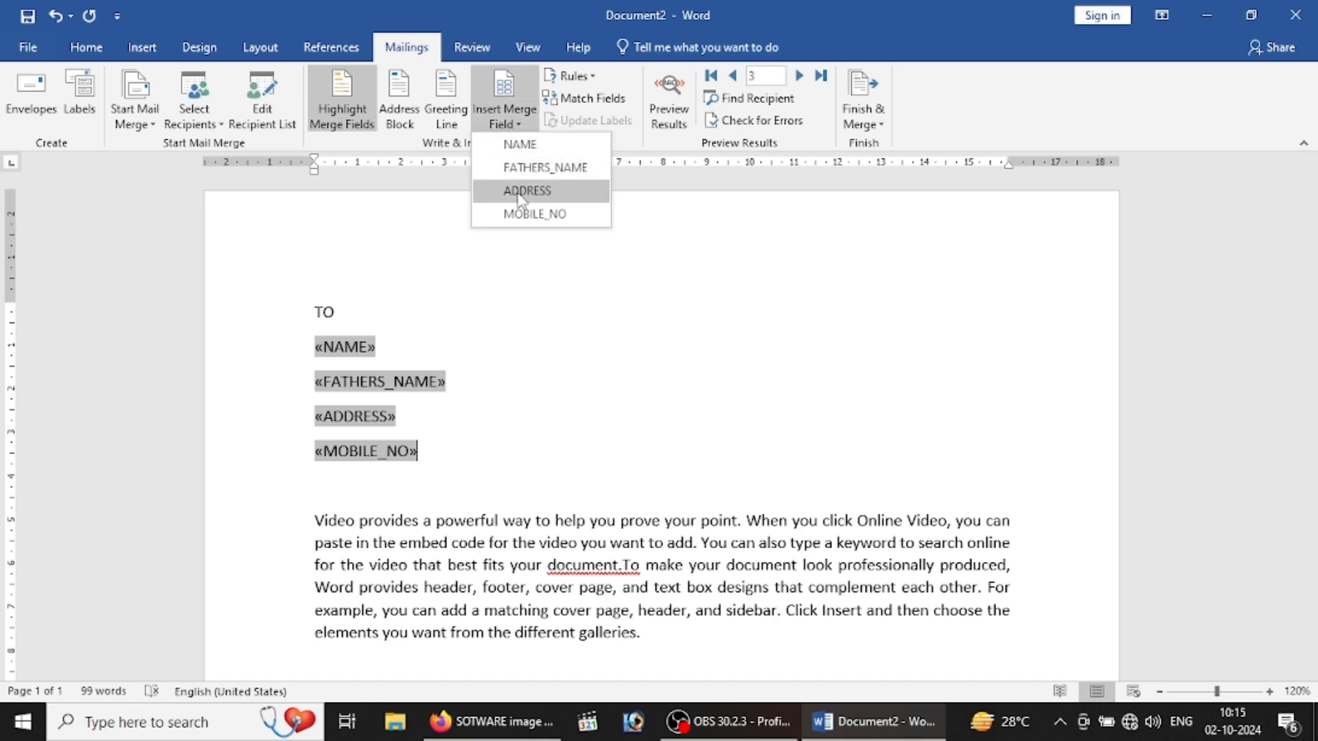
click(508, 243)
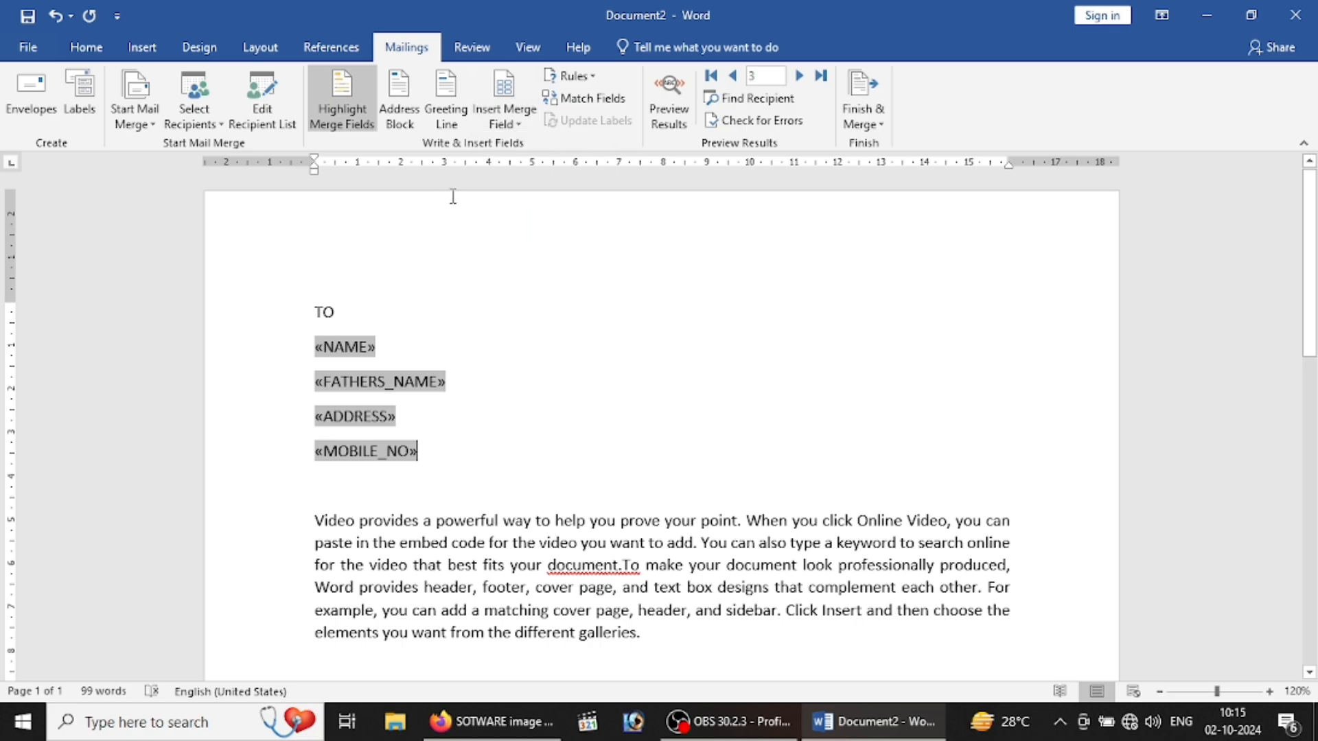
click(410, 103)
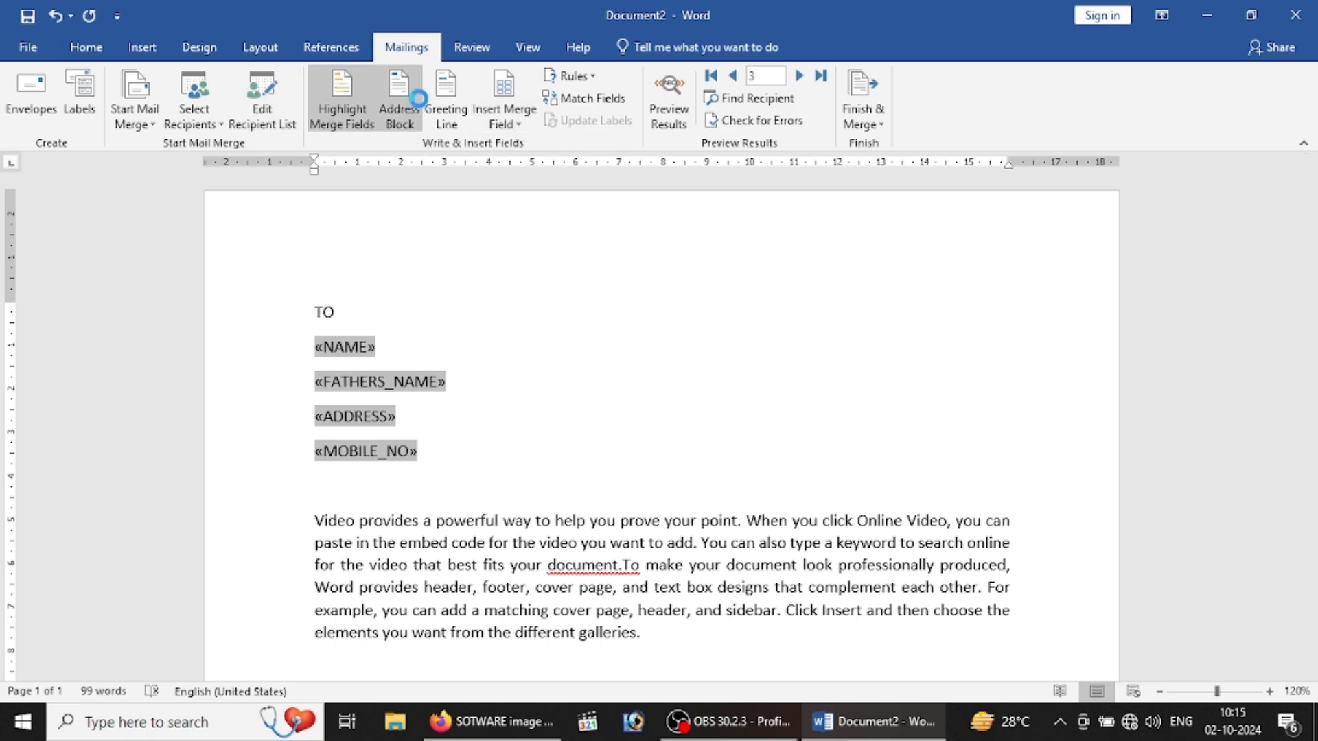
click(973, 176)
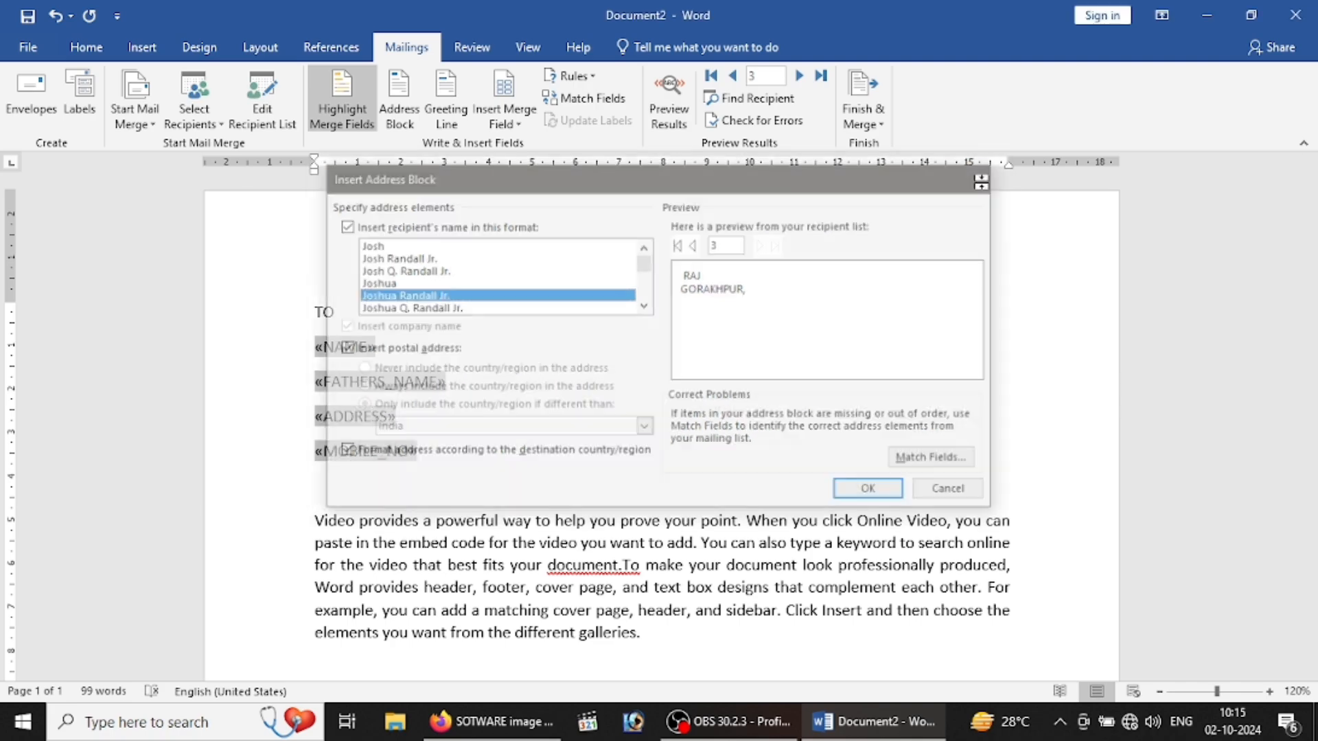
click(374, 103)
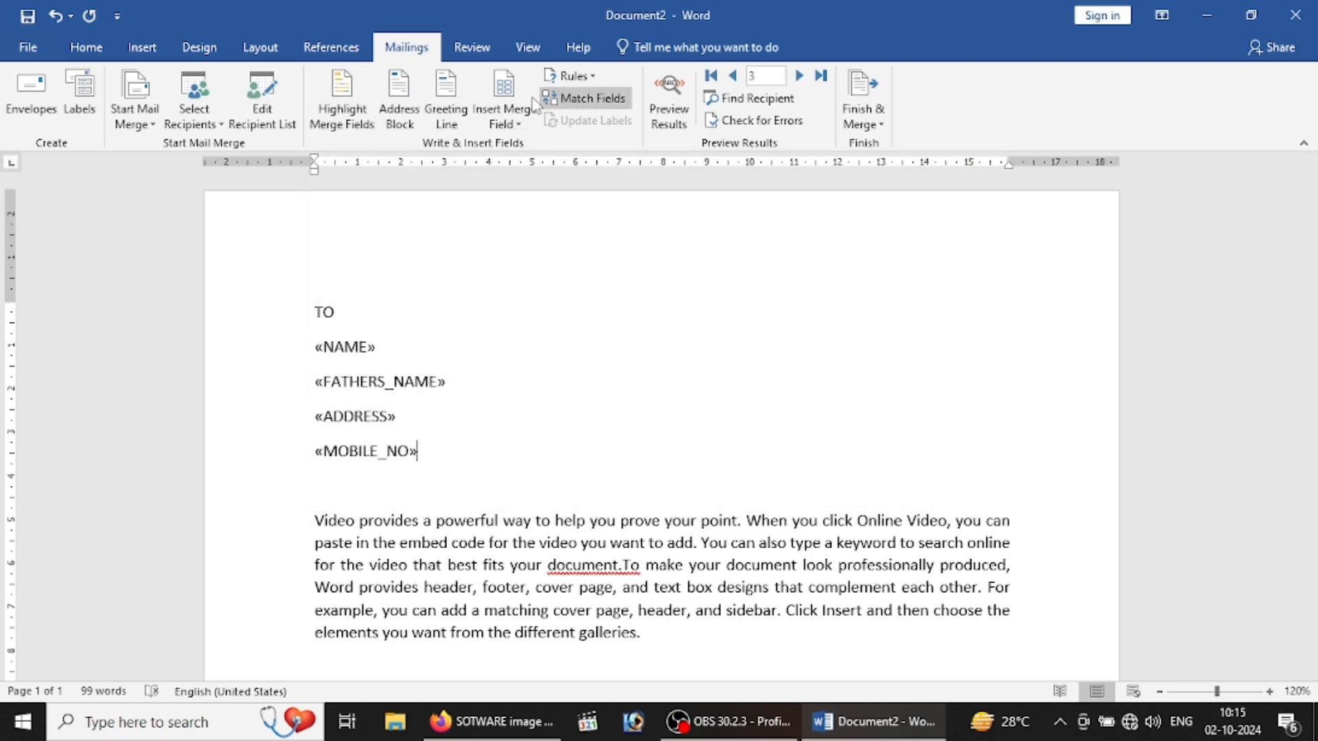
click(447, 116)
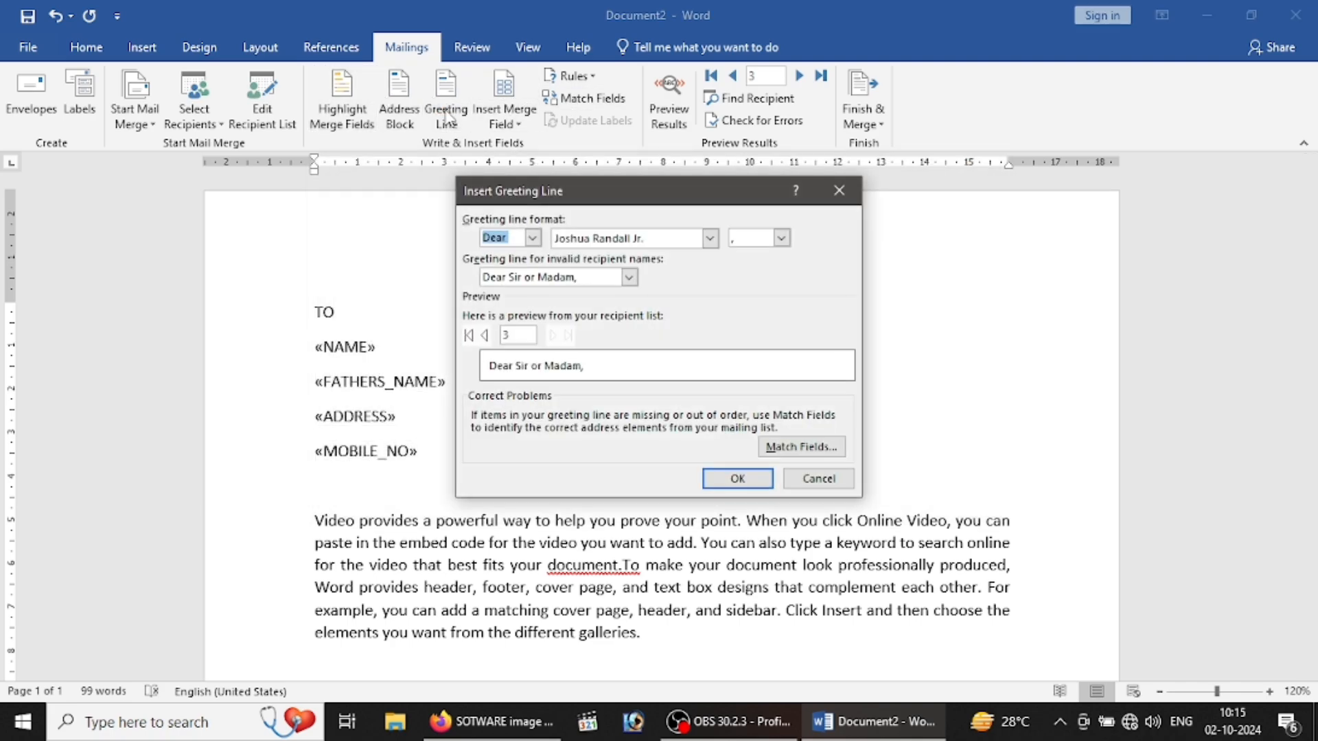
Step: Insert a greeting line with Dear as the salutation, then undo it as misplaced
click(536, 240)
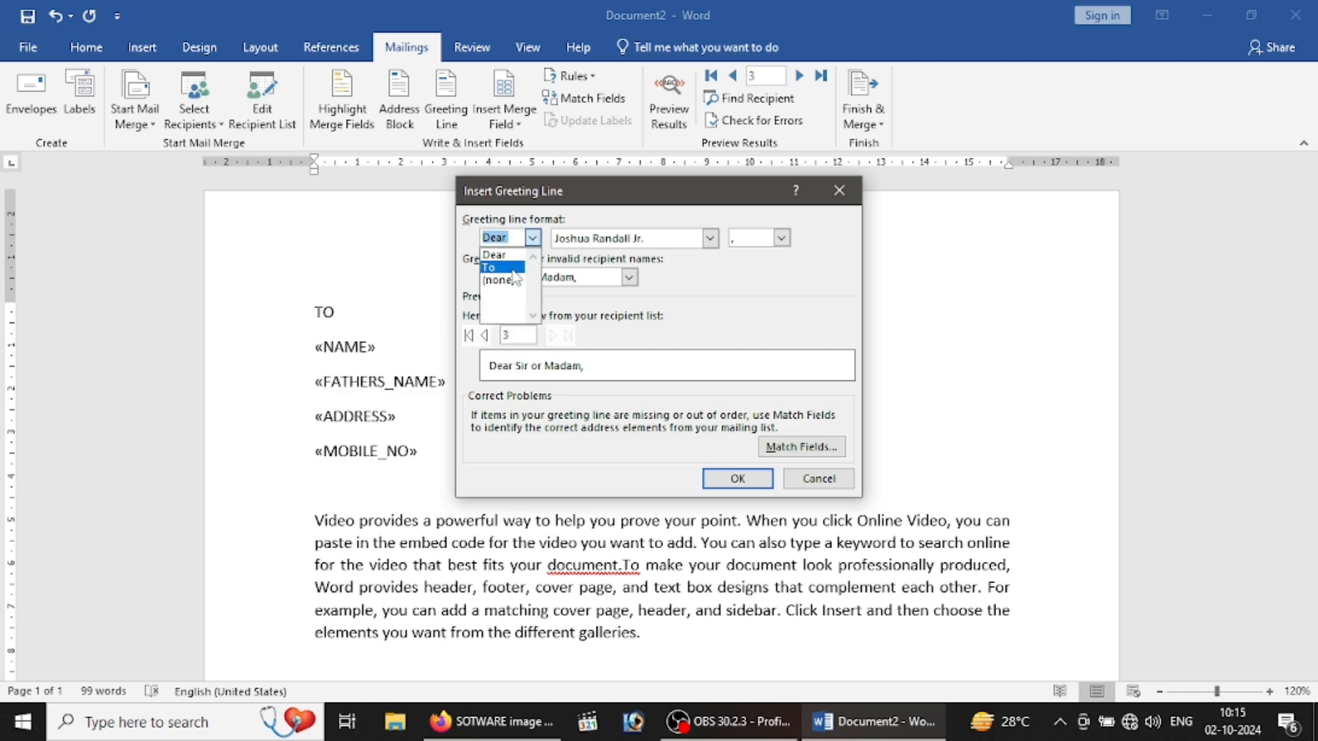
click(692, 292)
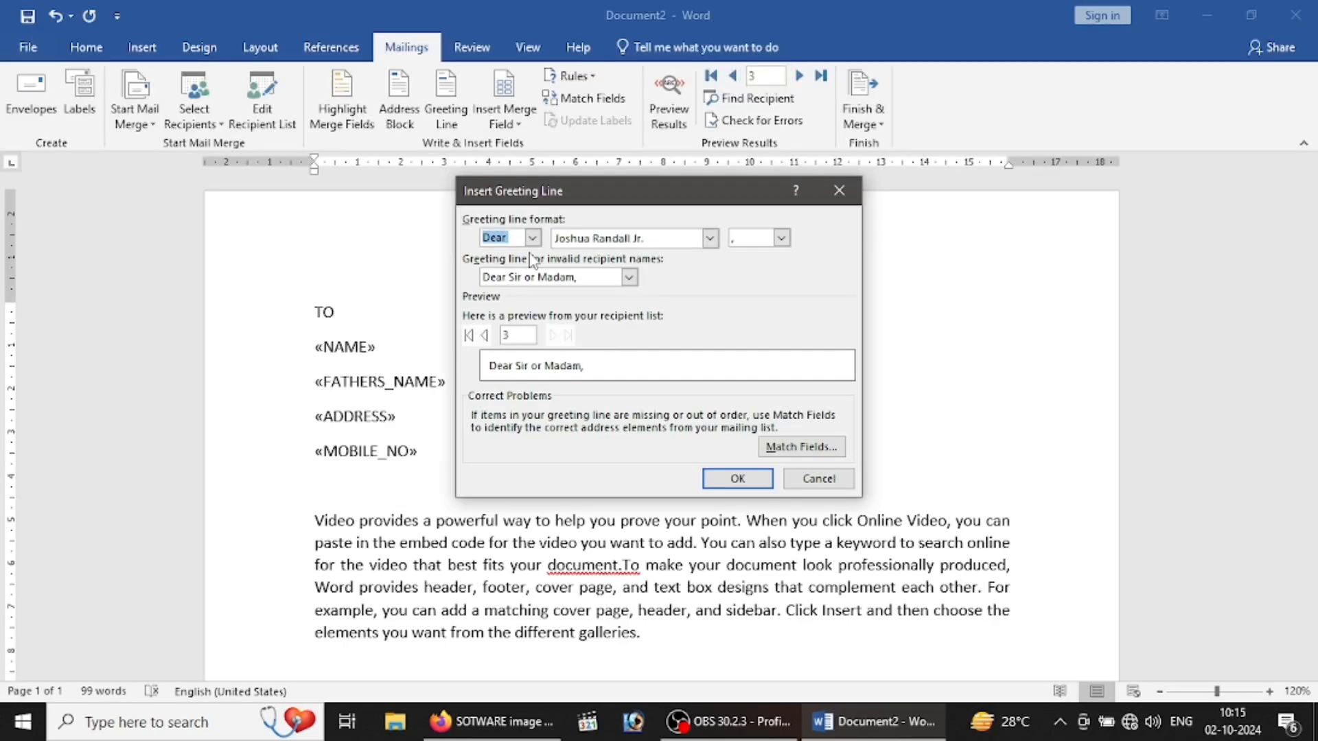
click(731, 480)
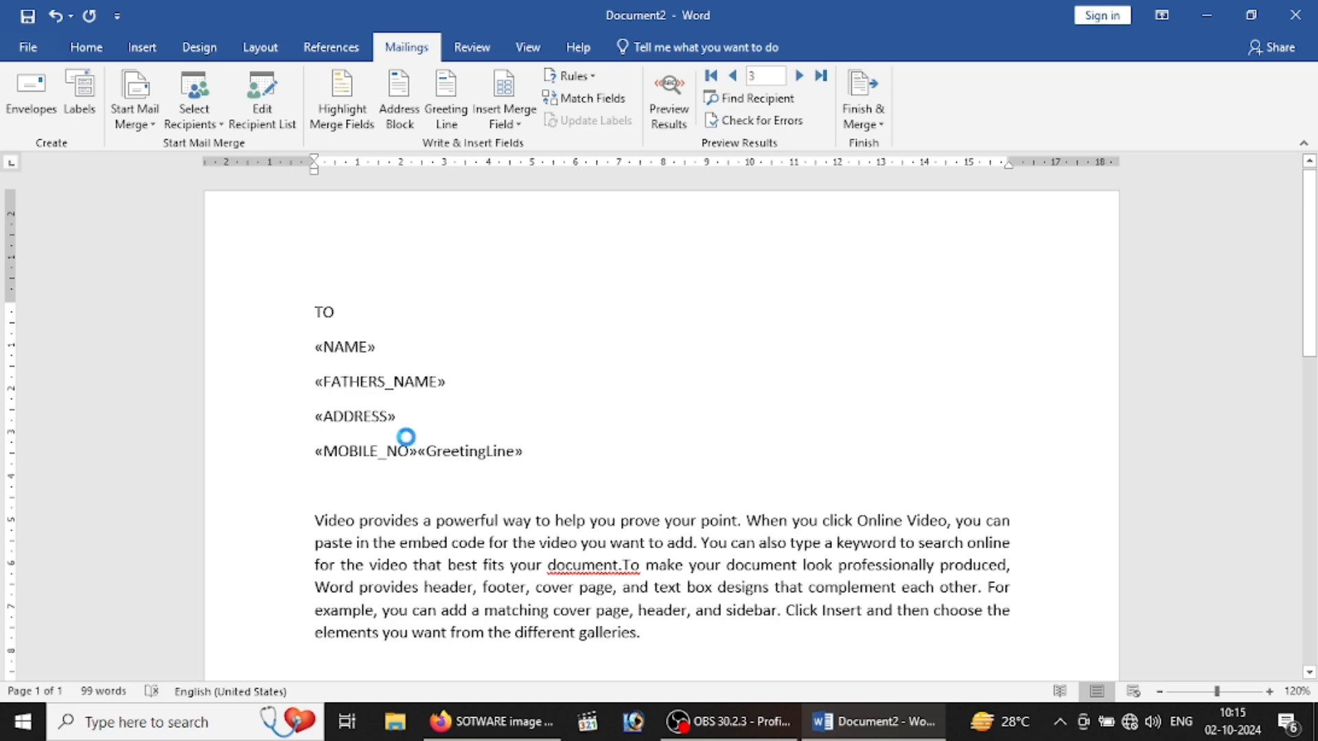
key(ctrl+z)
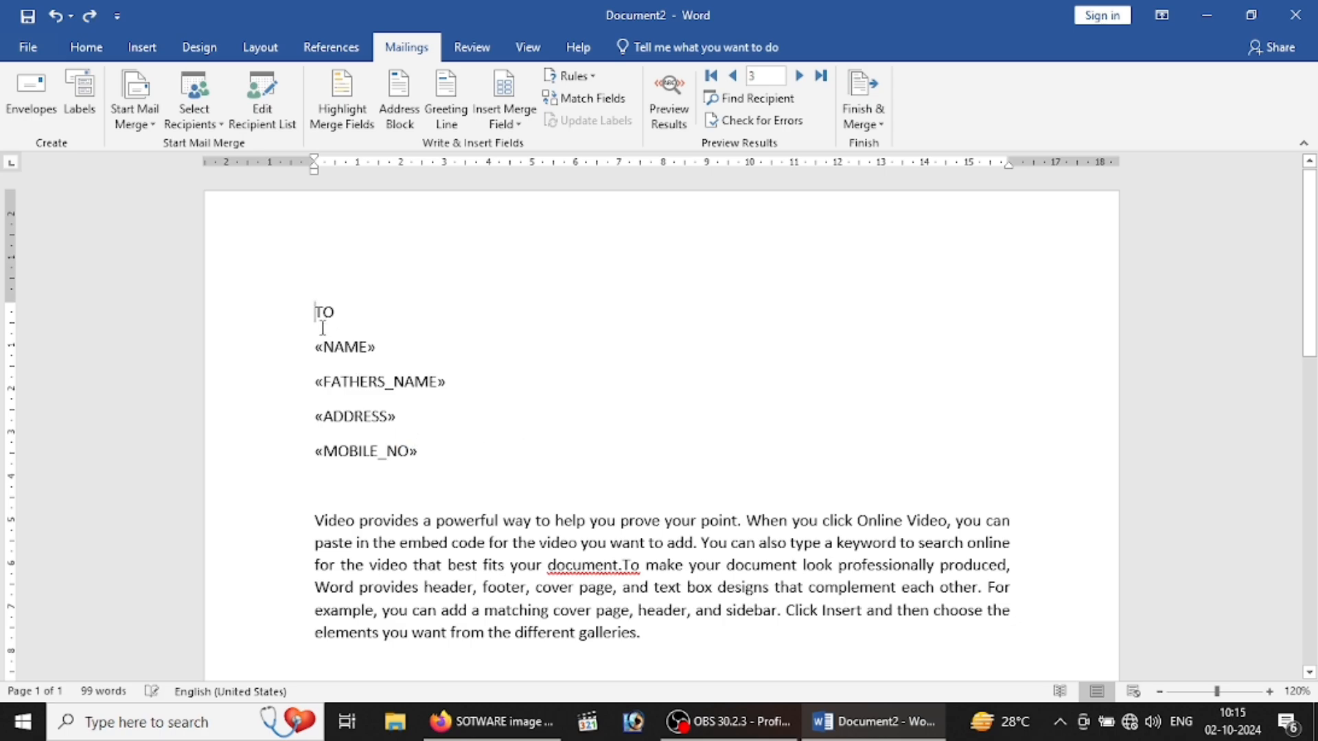
Step: Add an empty line after TO and insert the greeting line there
key(Return)
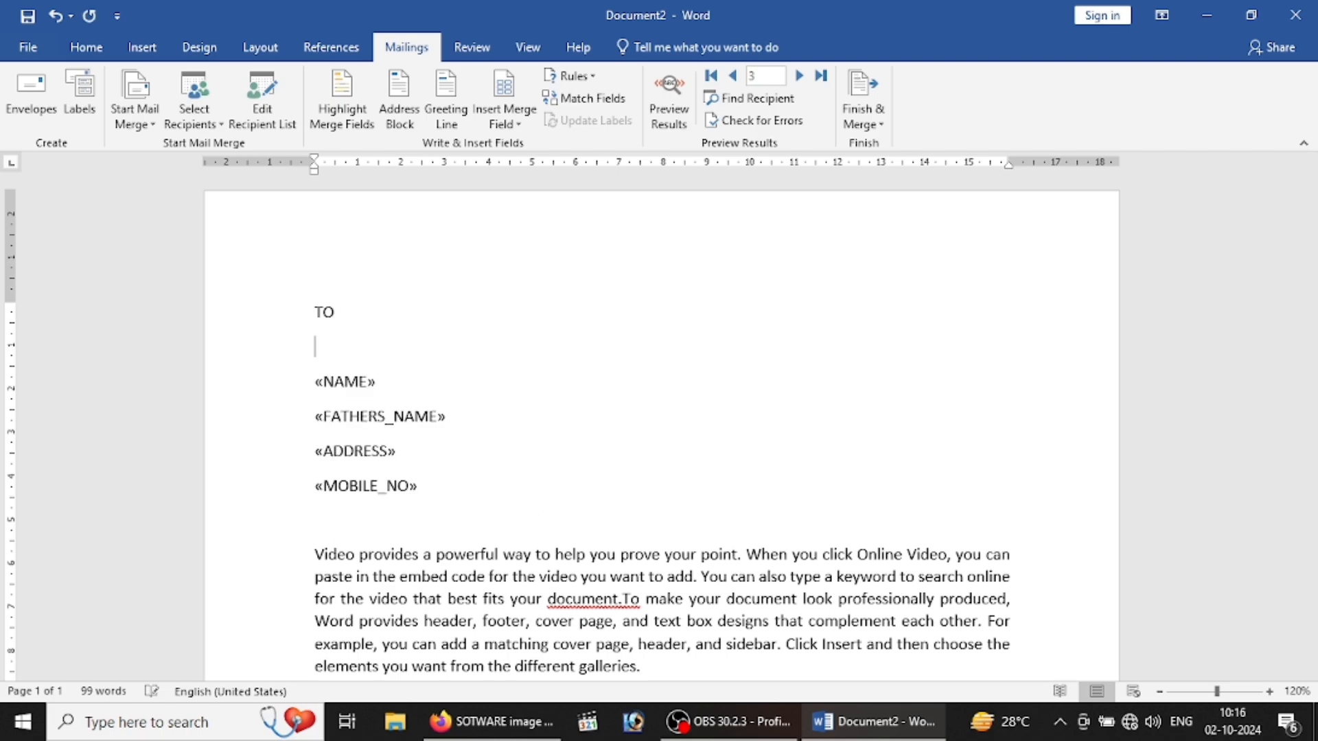
click(465, 113)
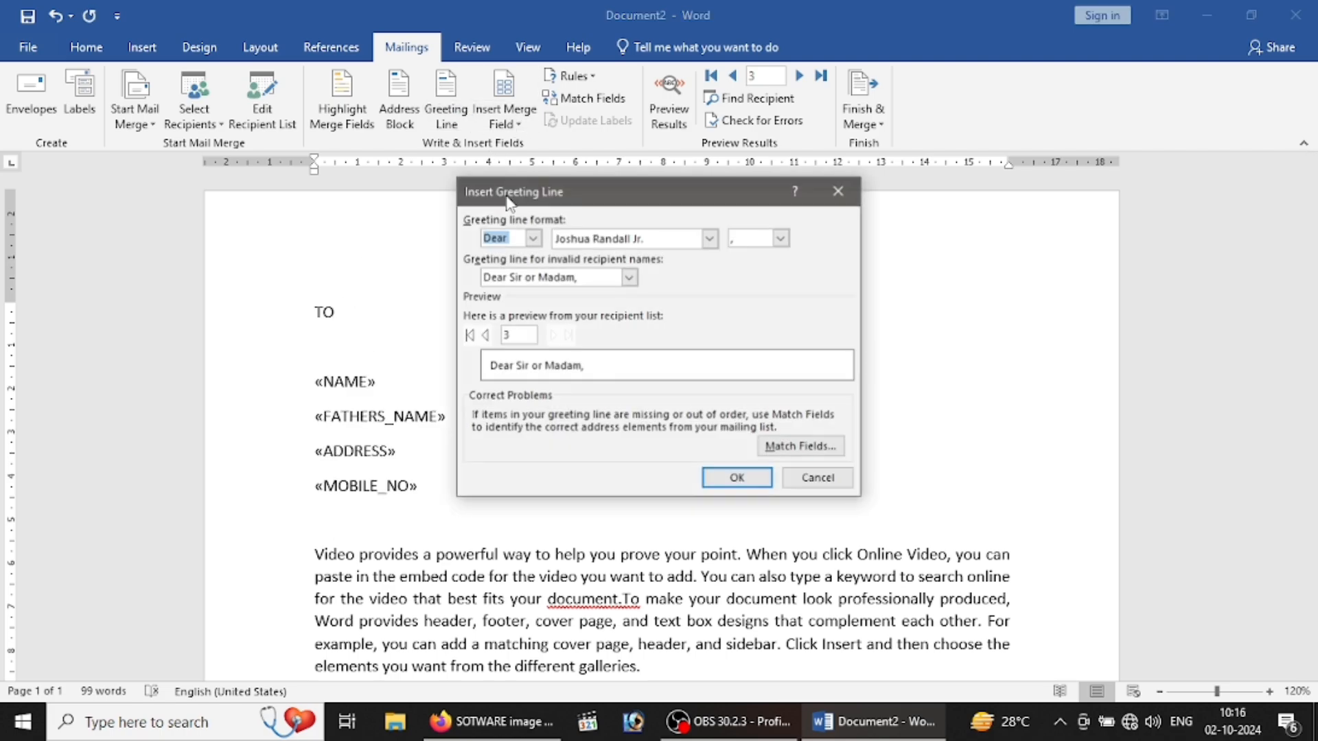
click(727, 480)
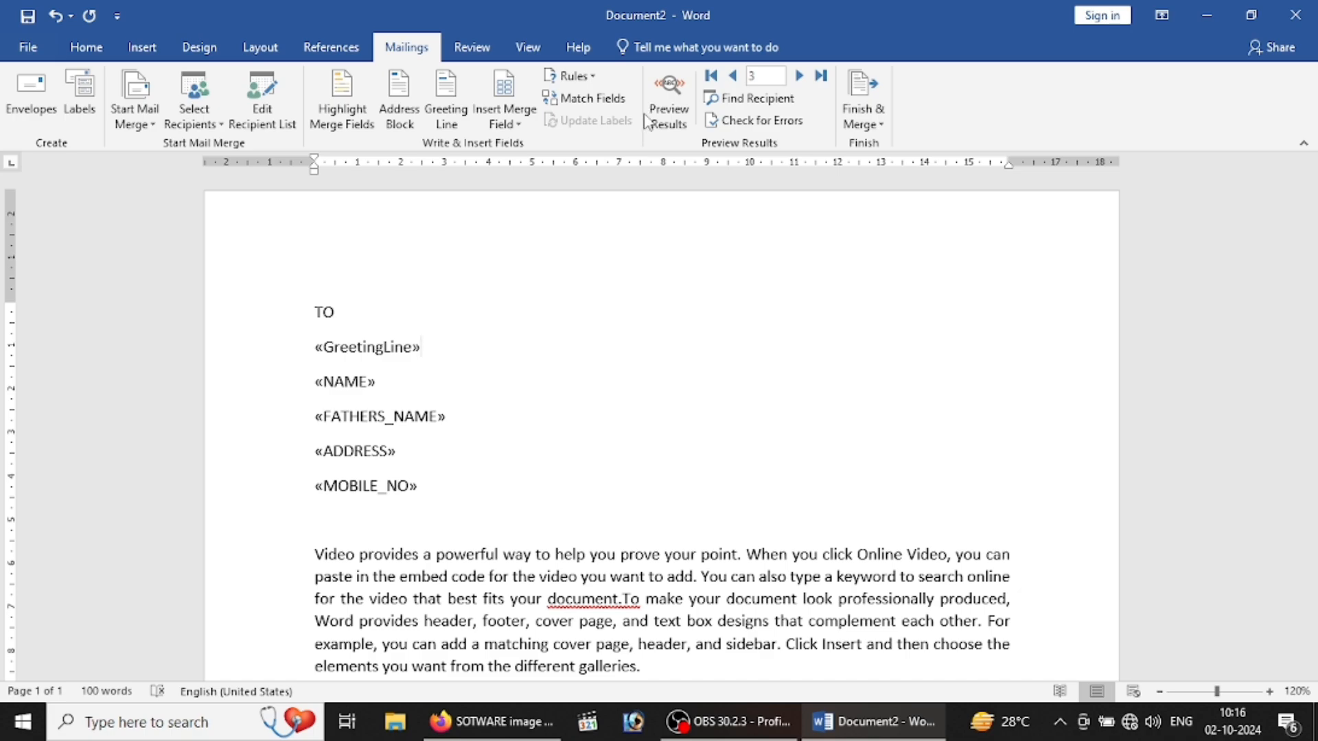
Step: Turn on Preview Results so the letter shows real recipient data instead of fields
click(584, 78)
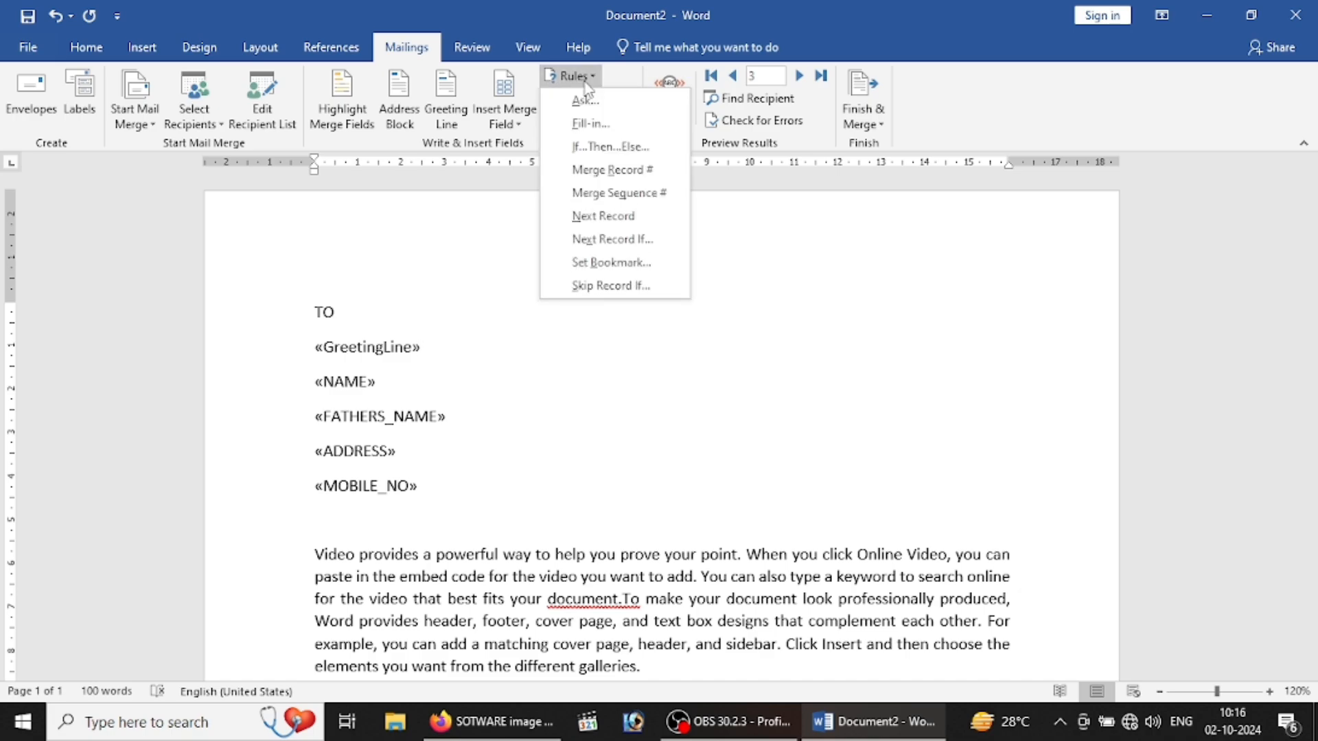
click(583, 314)
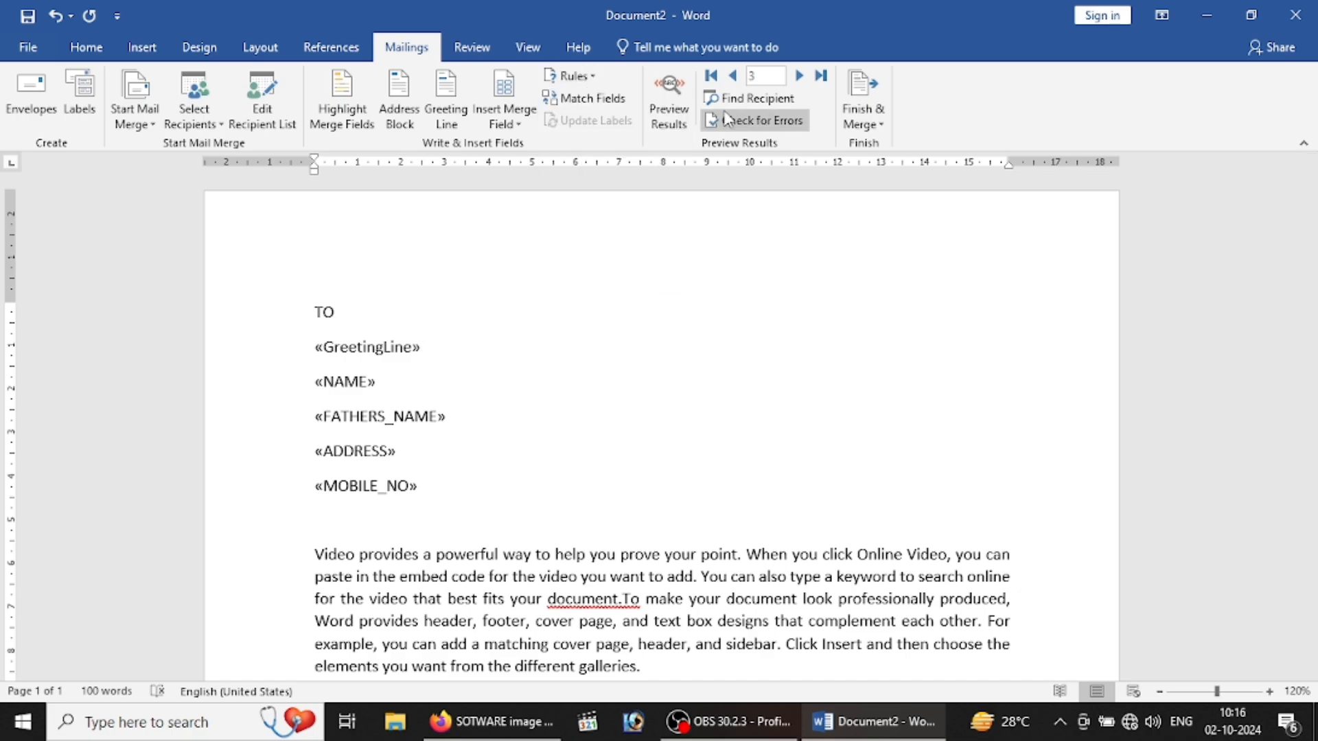
click(462, 339)
click(669, 113)
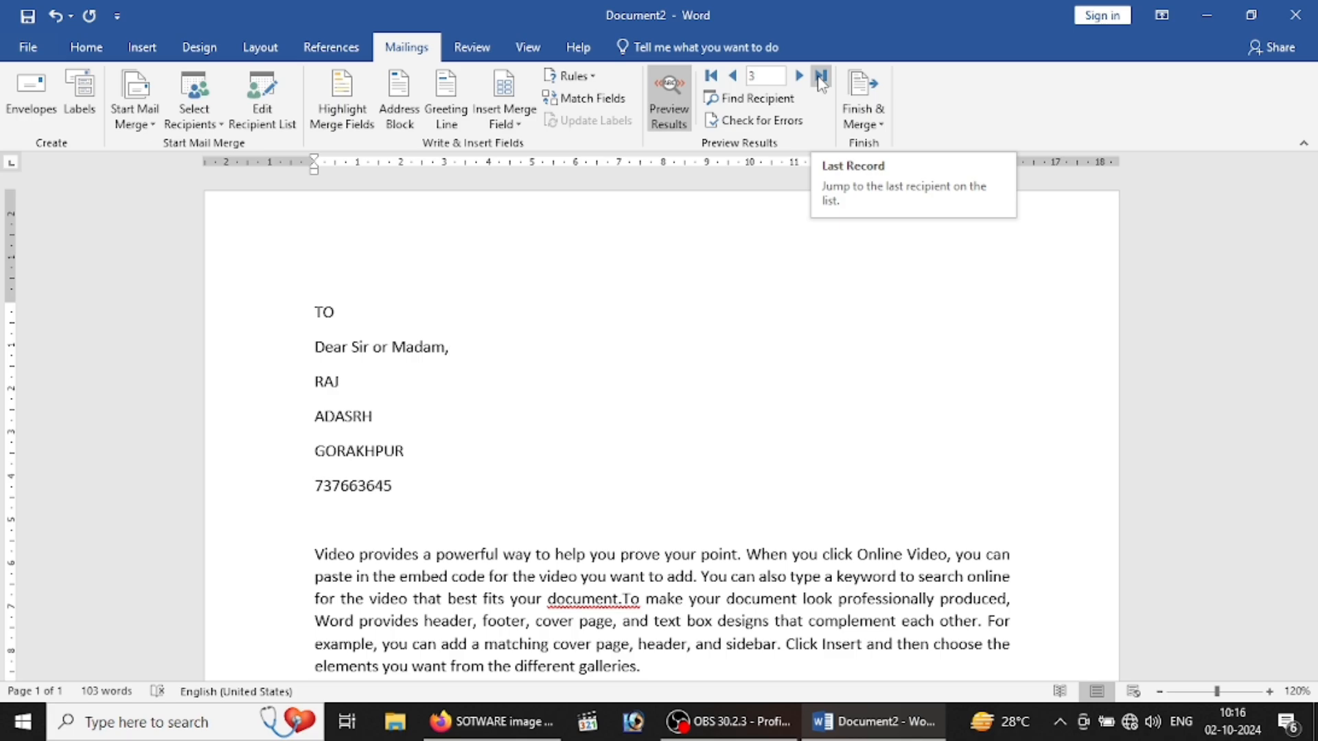
Step: Jump to the first recipient, step through the next two letters, and open Find Recipient
click(711, 77)
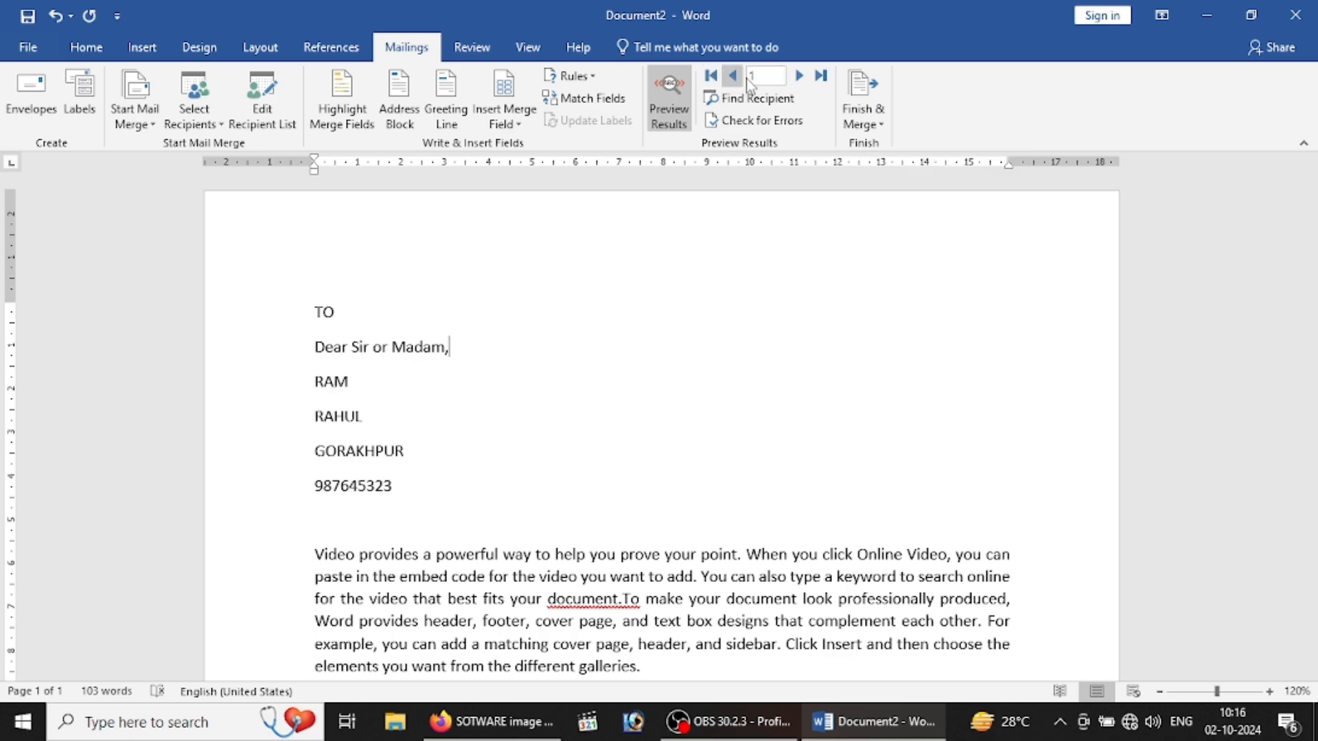
click(800, 76)
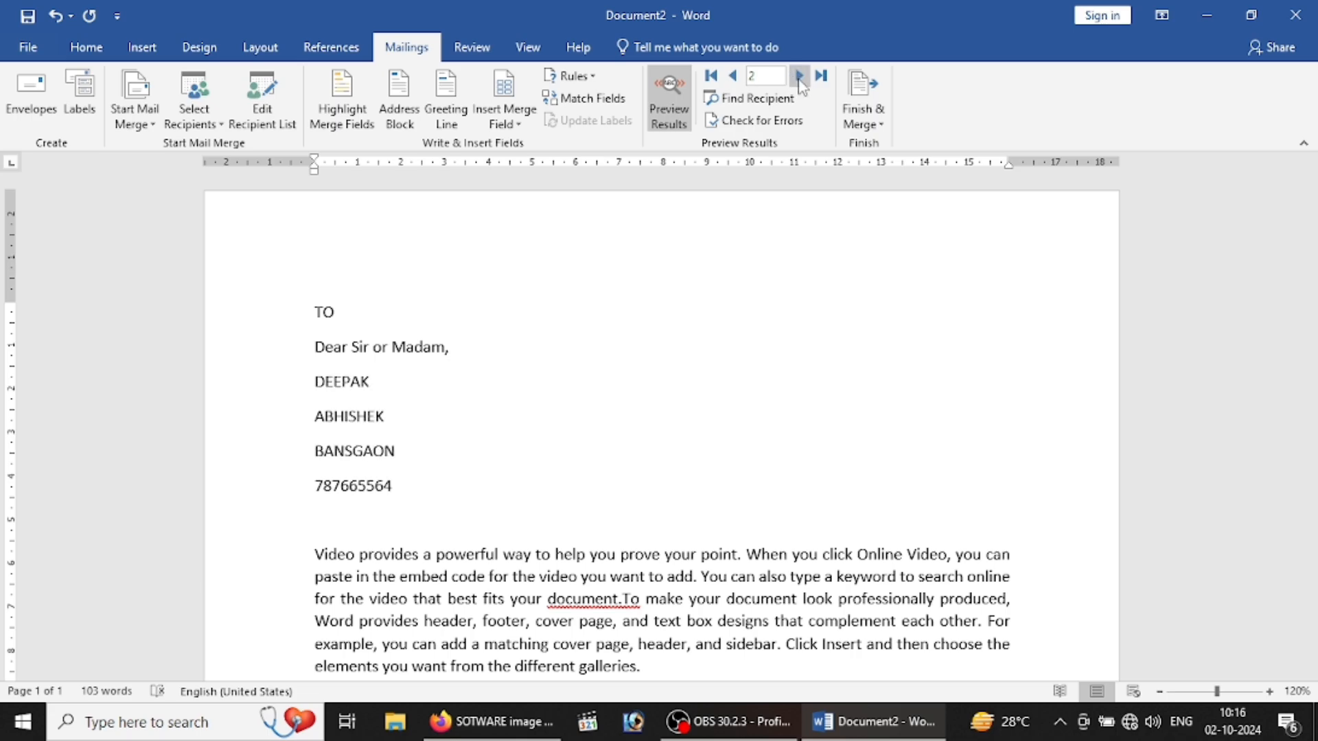
click(800, 76)
click(763, 103)
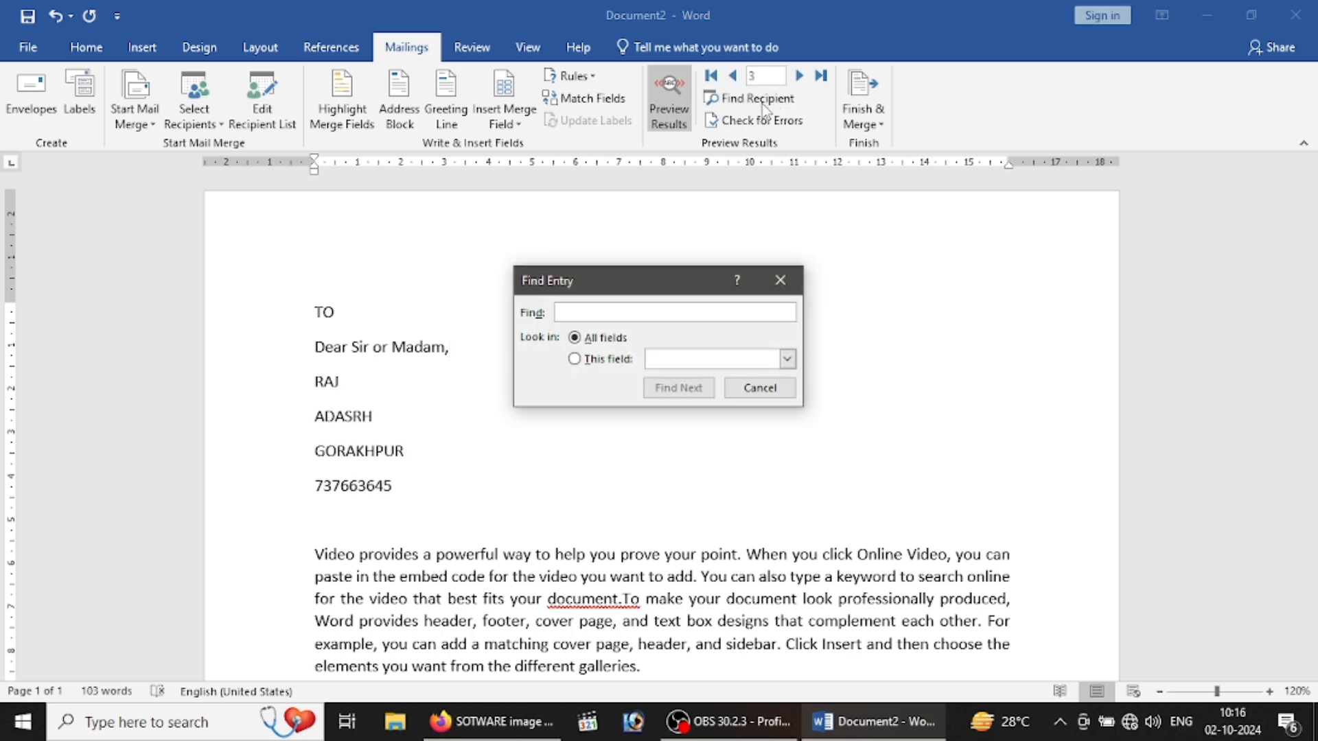
Step: Search the recipient records for RAM until RAM's letter is previewed
text(RAM)
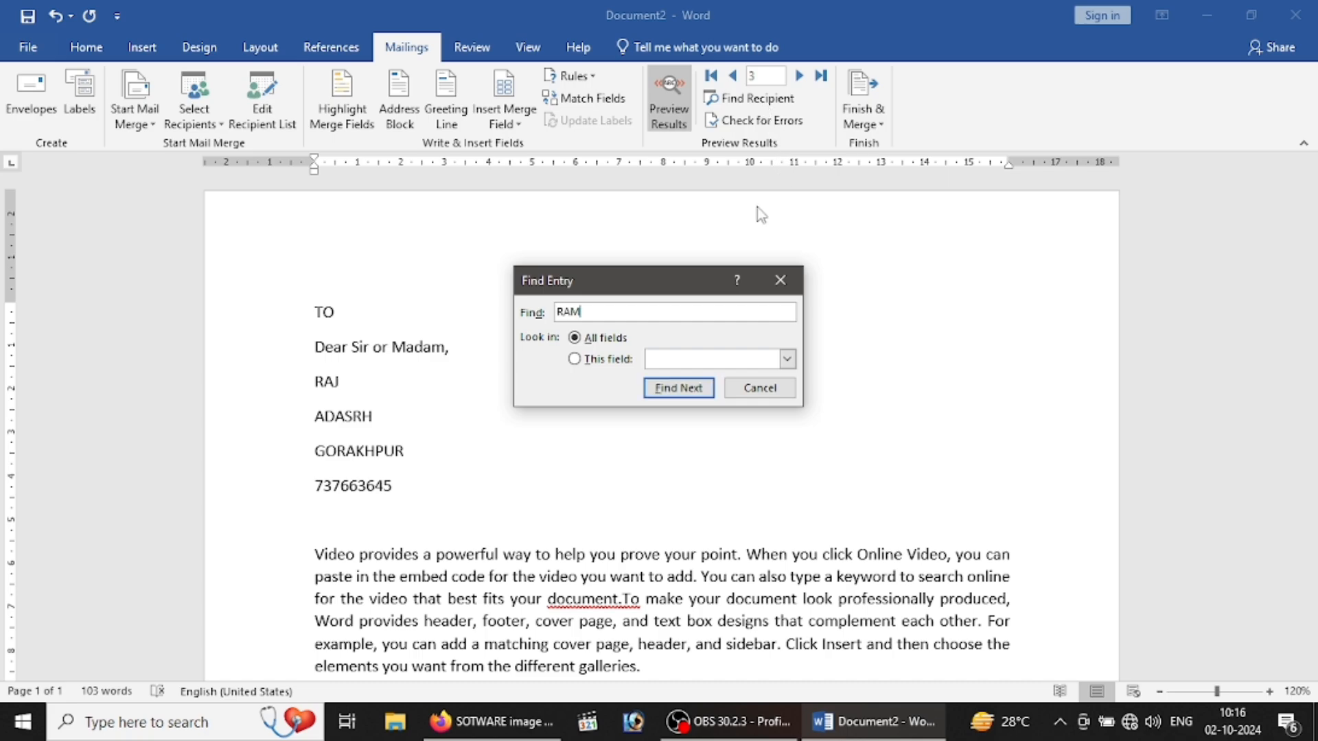
click(693, 399)
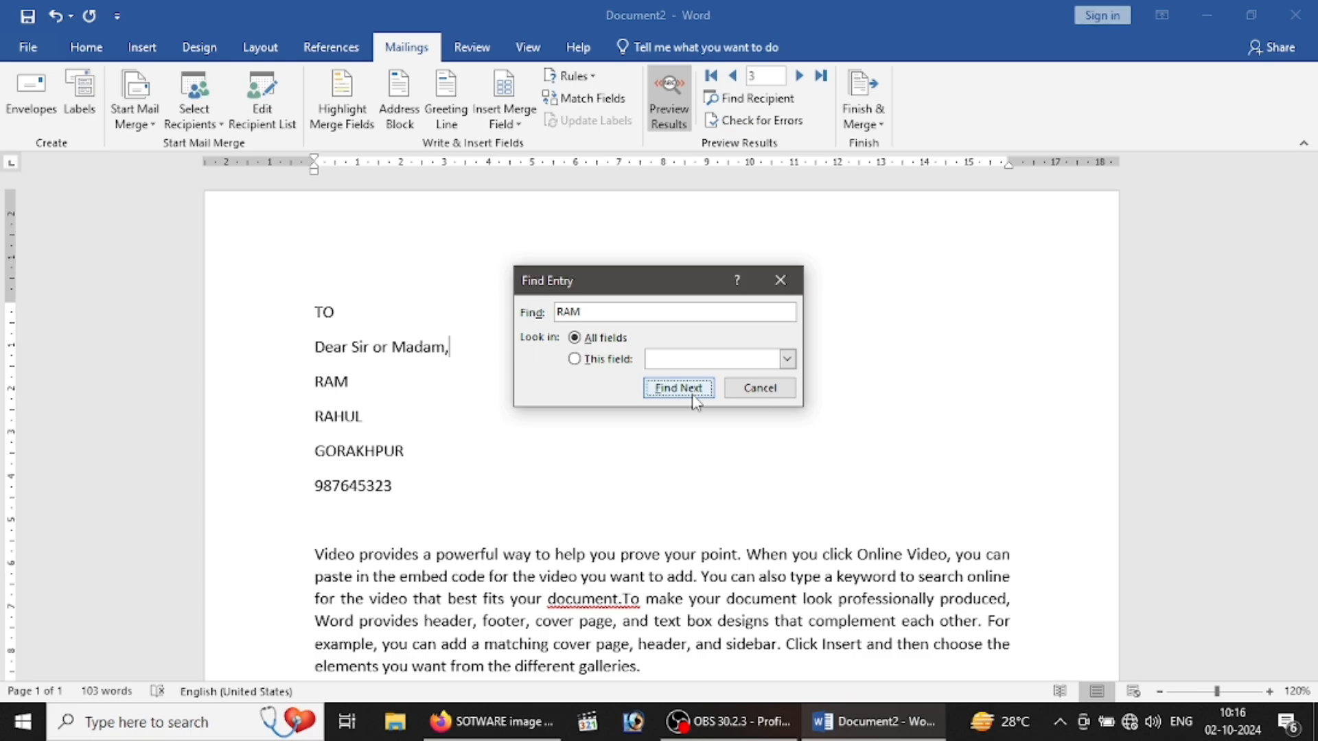
click(691, 394)
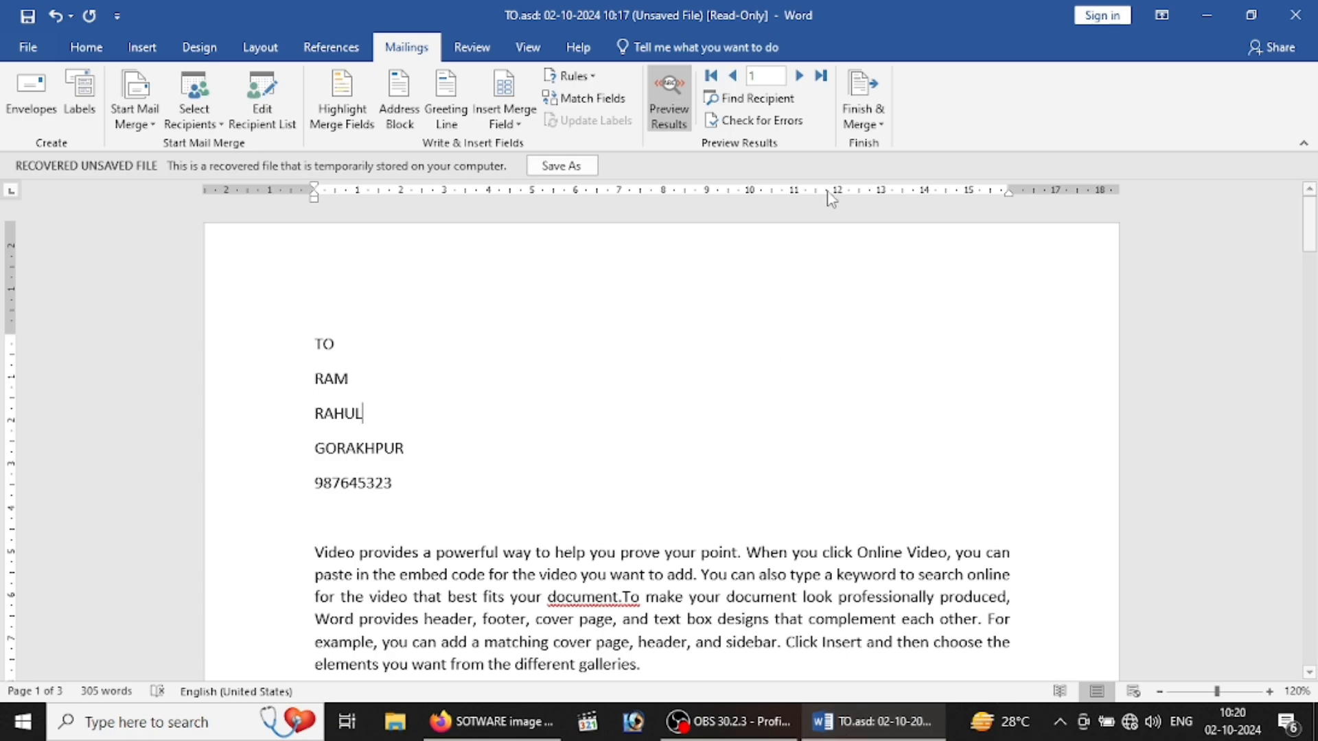
Step: Merge all records into individual letters with Finish & Merge, choosing All
click(867, 102)
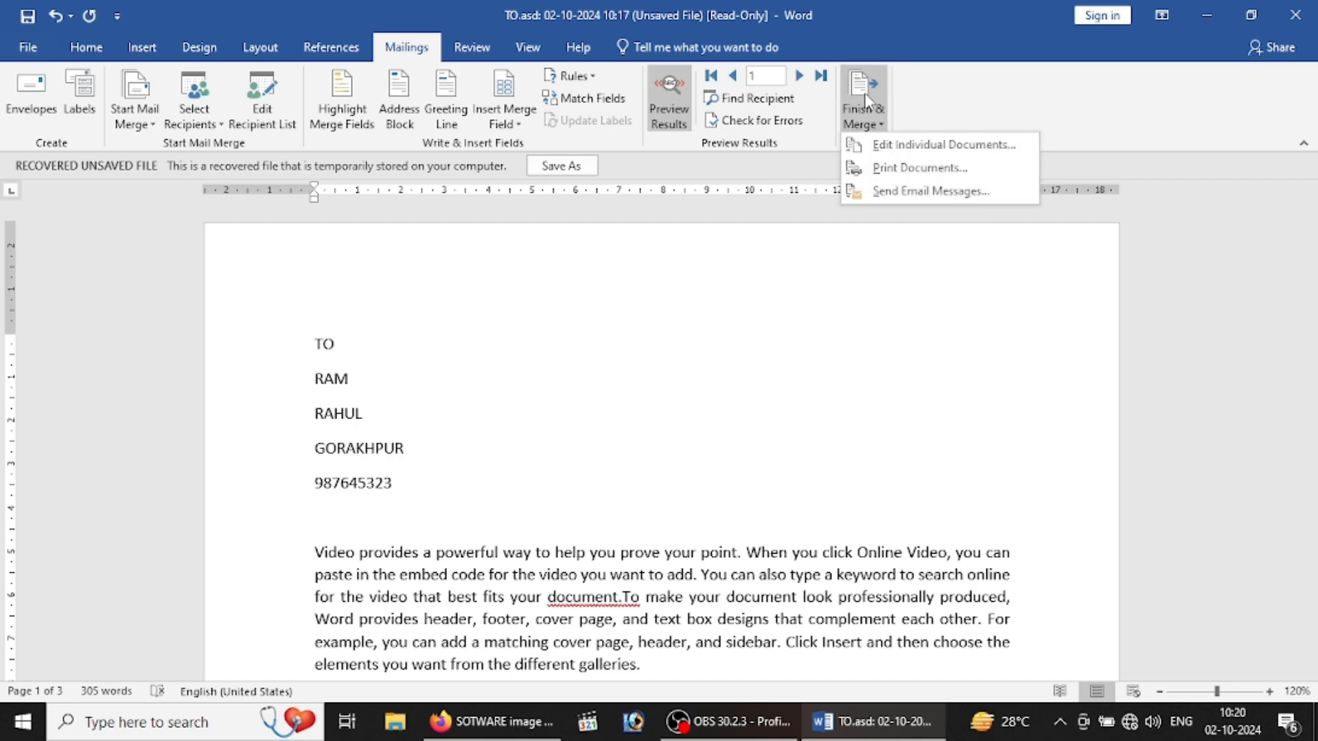
click(913, 152)
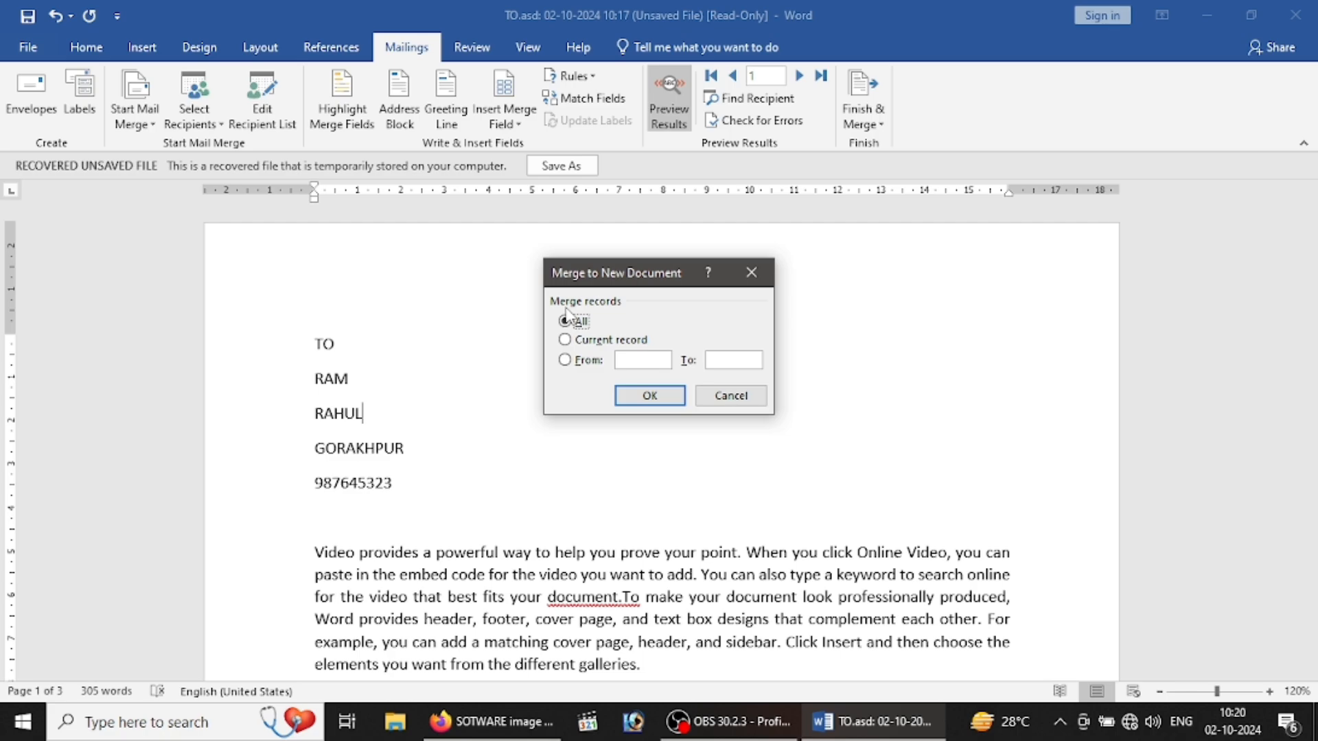
click(582, 343)
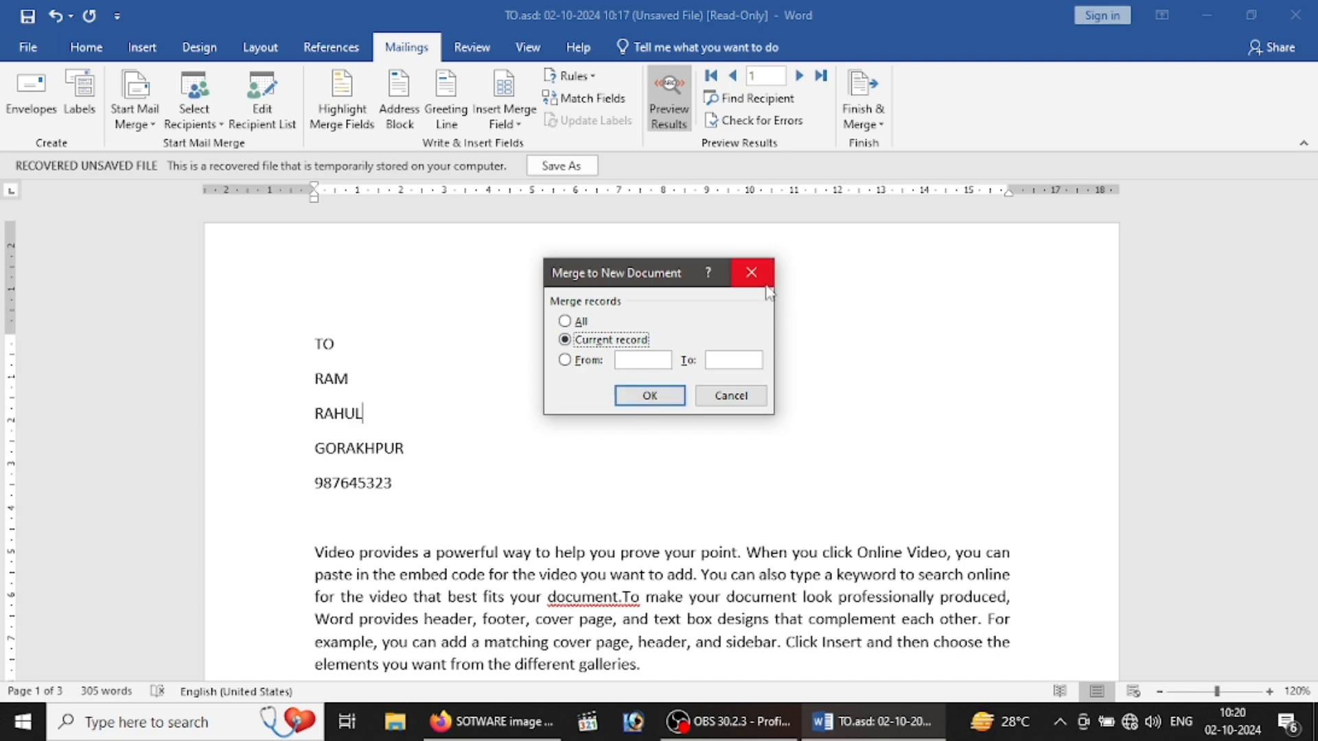
click(610, 363)
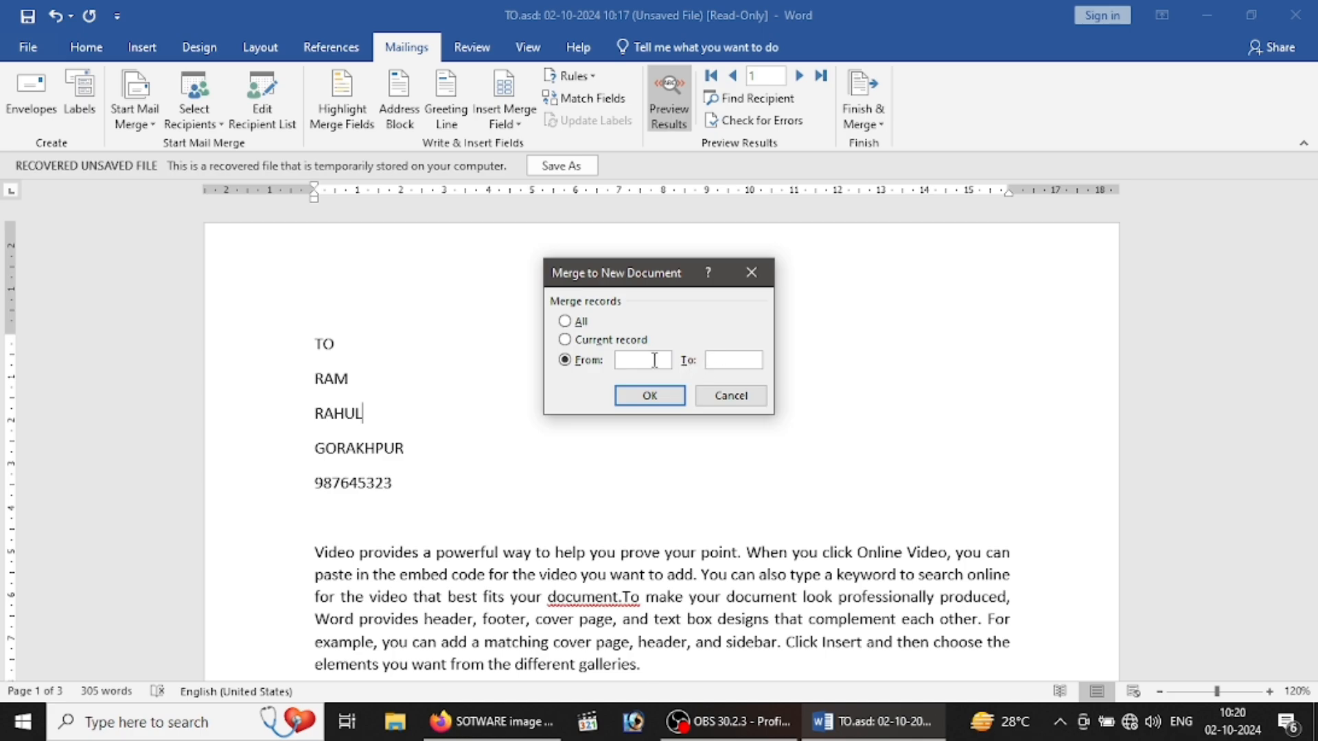
click(565, 322)
click(638, 396)
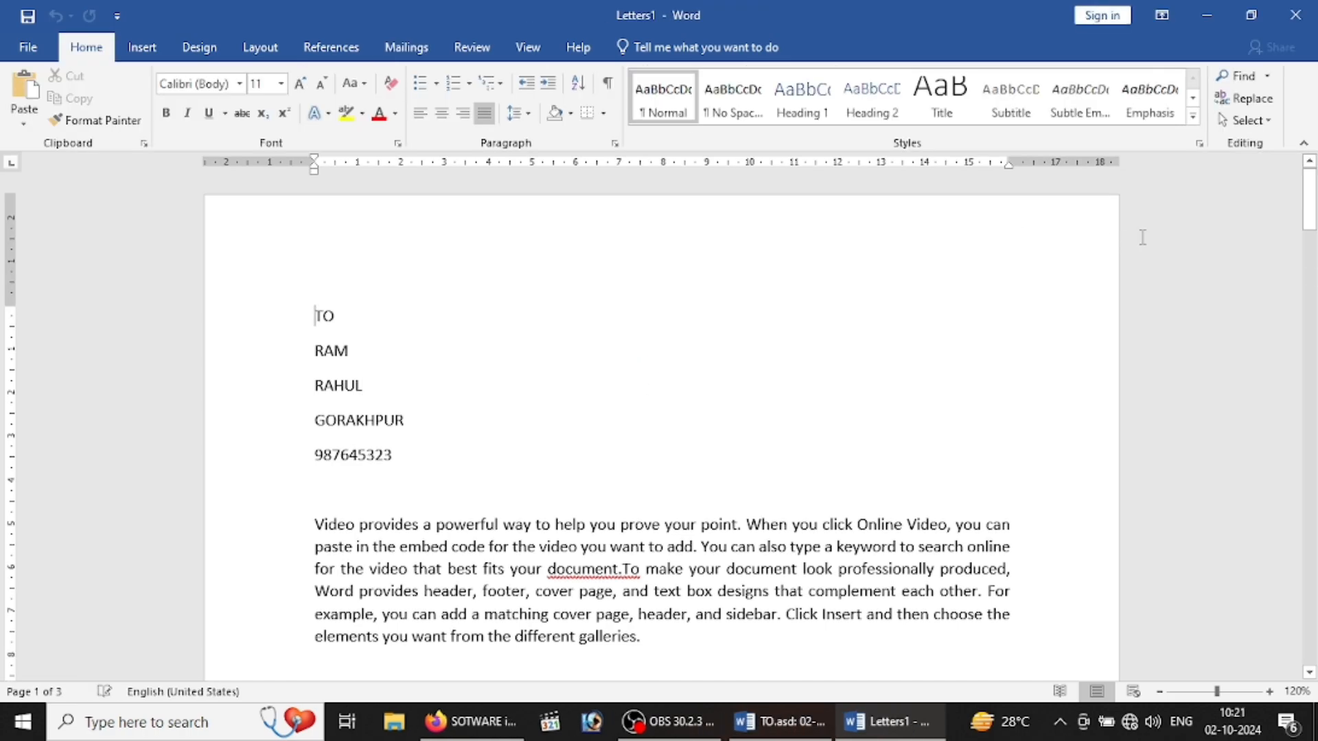
drag(1312, 216, 1314, 271)
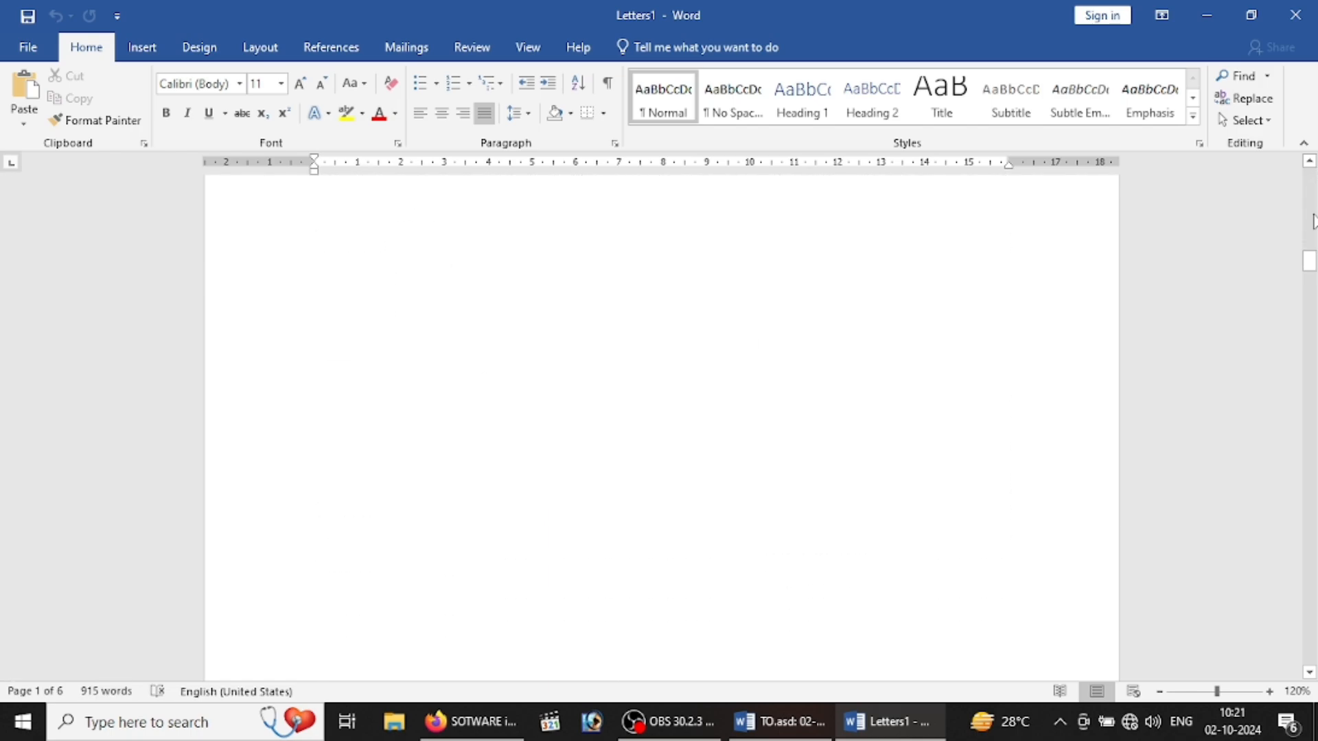
drag(1309, 261, 1301, 199)
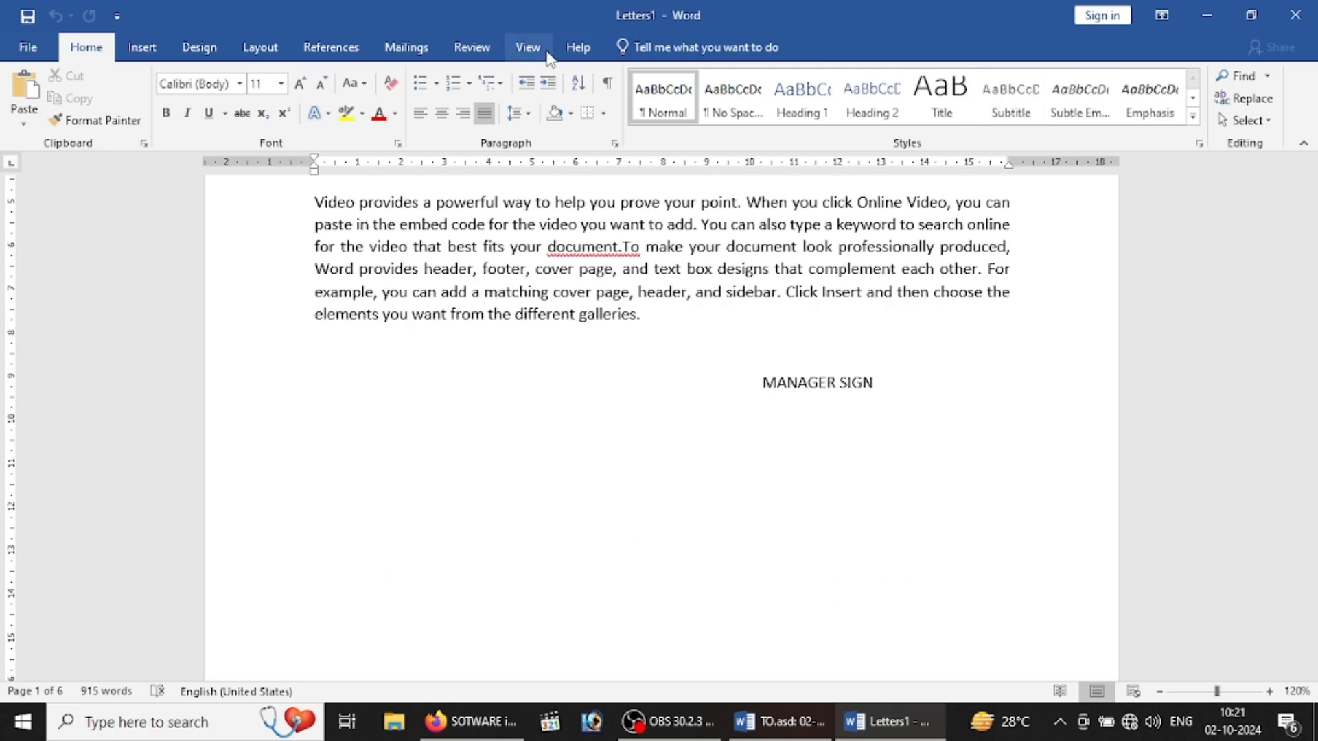
click(425, 47)
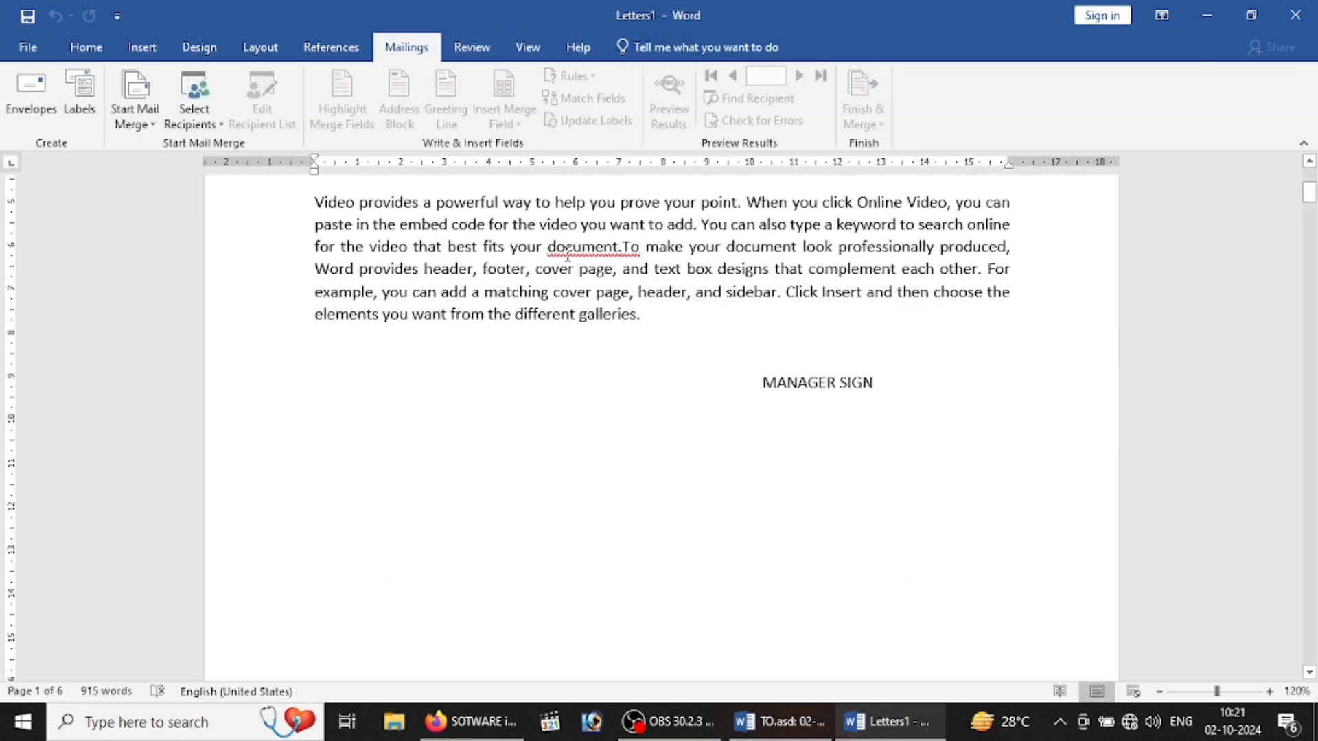
drag(1308, 197, 1311, 175)
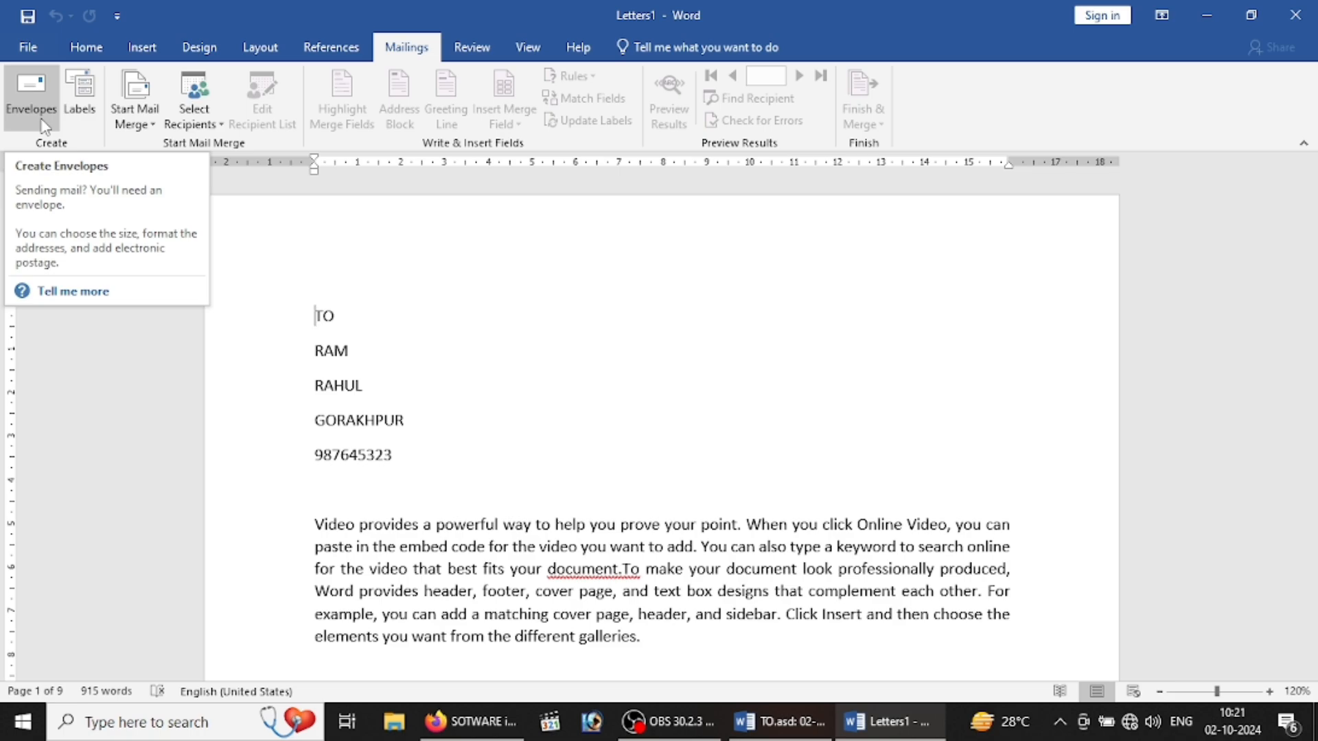
click(519, 461)
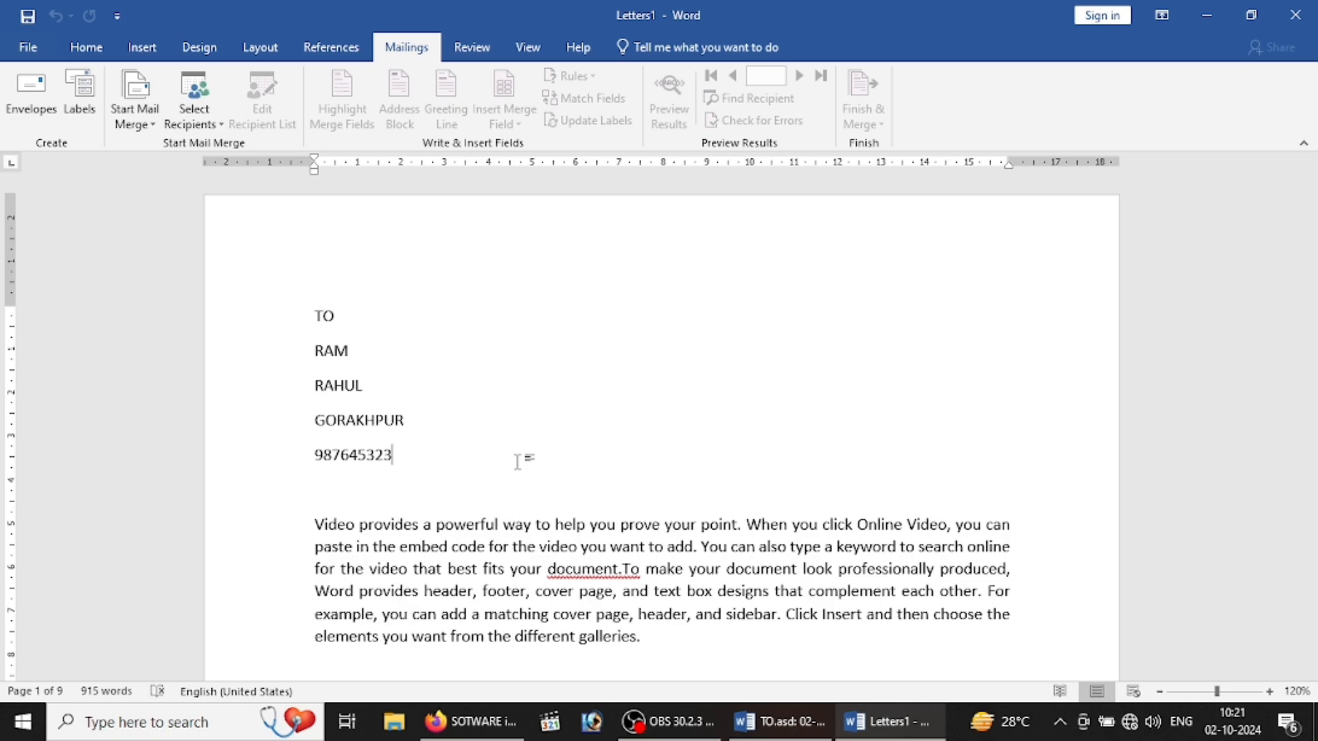
Step: Delete the recipient address lines from the first letter, leaving only TO
key(BackSpace)
key(BackSpace)
key(BackSpace)
key(BackSpace)
key(BackSpace)
key(BackSpace)
key(BackSpace)
key(BackSpace)
key(BackSpace)
key(BackSpace)
key(BackSpace)
key(BackSpace)
key(BackSpace)
key(BackSpace)
key(BackSpace)
key(BackSpace)
key(BackSpace)
key(BackSpace)
key(BackSpace)
key(BackSpace)
key(BackSpace)
key(BackSpace)
key(BackSpace)
key(BackSpace)
key(BackSpace)
key(BackSpace)
key(BackSpace)
key(BackSpace)
key(BackSpace)
key(BackSpace)
key(BackSpace)
key(BackSpace)
key(ctrl+z)
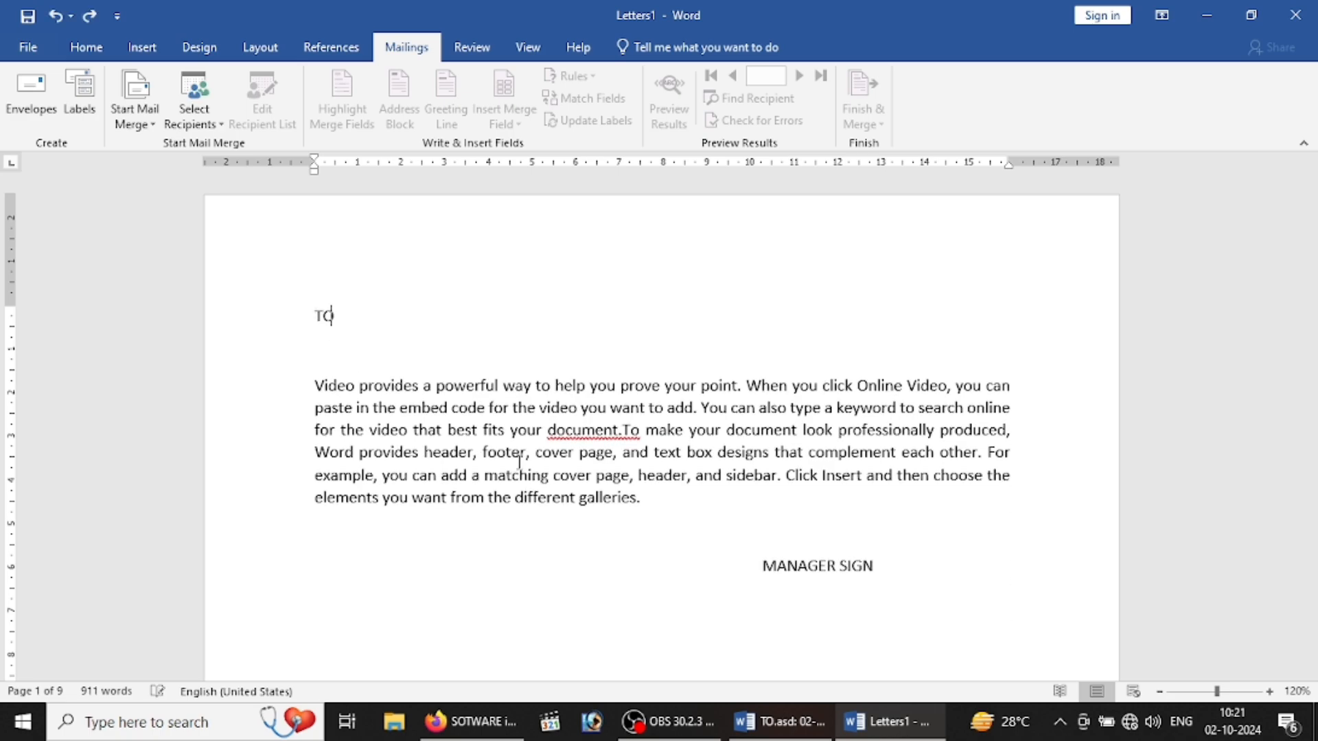
key(ctrl+z)
key(ctrl+z)
key(ctrl+z)
key(ctrl+z)
key(ctrl+z)
key(ctrl+z)
key(ctrl+z)
key(ctrl+z)
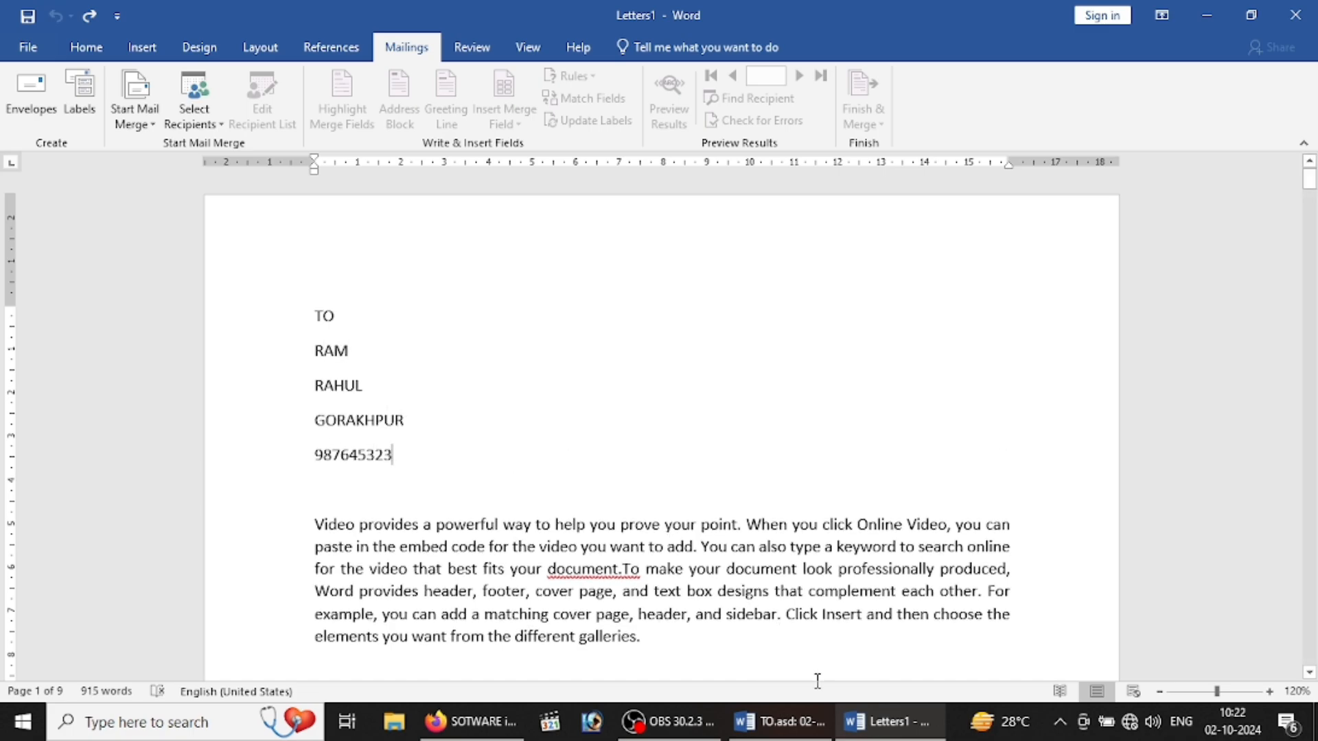
key(BackSpace)
key(BackSpace)
key(BackSpace)
key(BackSpace)
key(BackSpace)
key(BackSpace)
key(BackSpace)
key(BackSpace)
key(BackSpace)
key(BackSpace)
key(BackSpace)
key(BackSpace)
key(BackSpace)
key(BackSpace)
key(BackSpace)
key(BackSpace)
key(BackSpace)
key(BackSpace)
key(BackSpace)
key(BackSpace)
key(BackSpace)
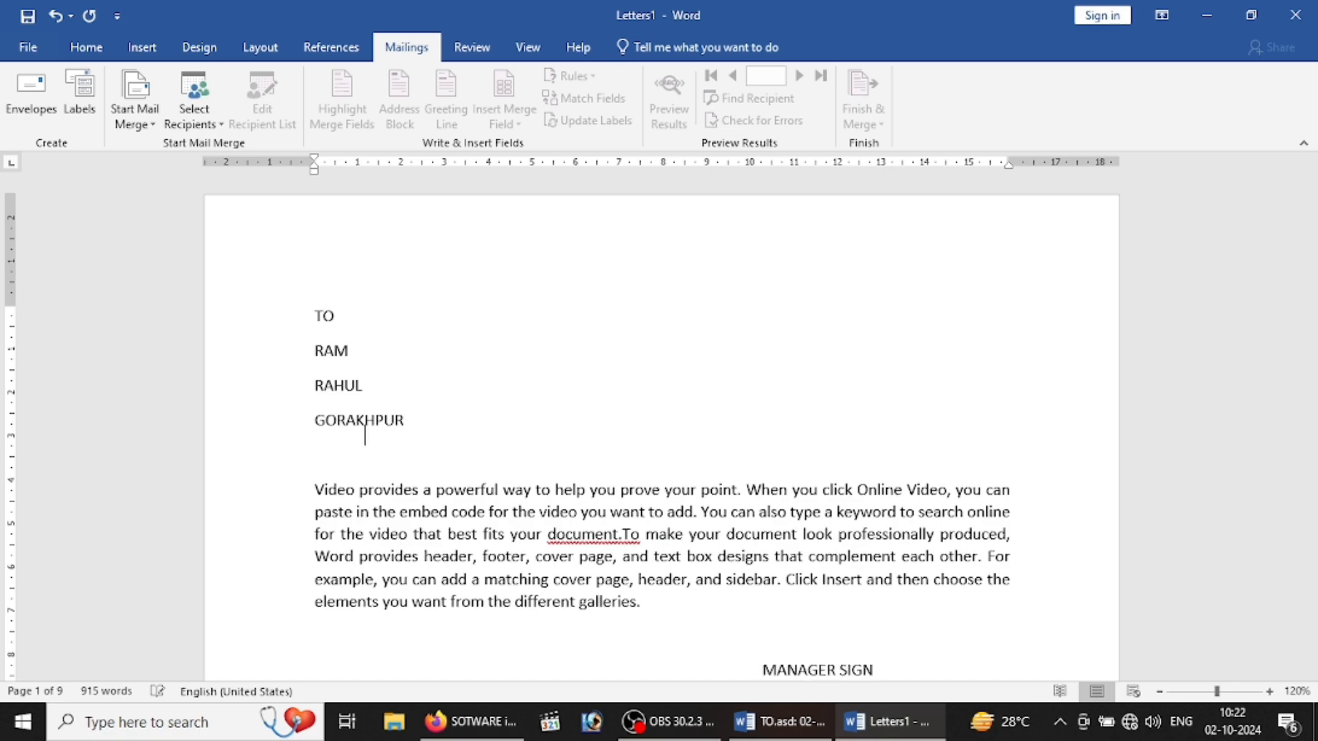
text(TO)
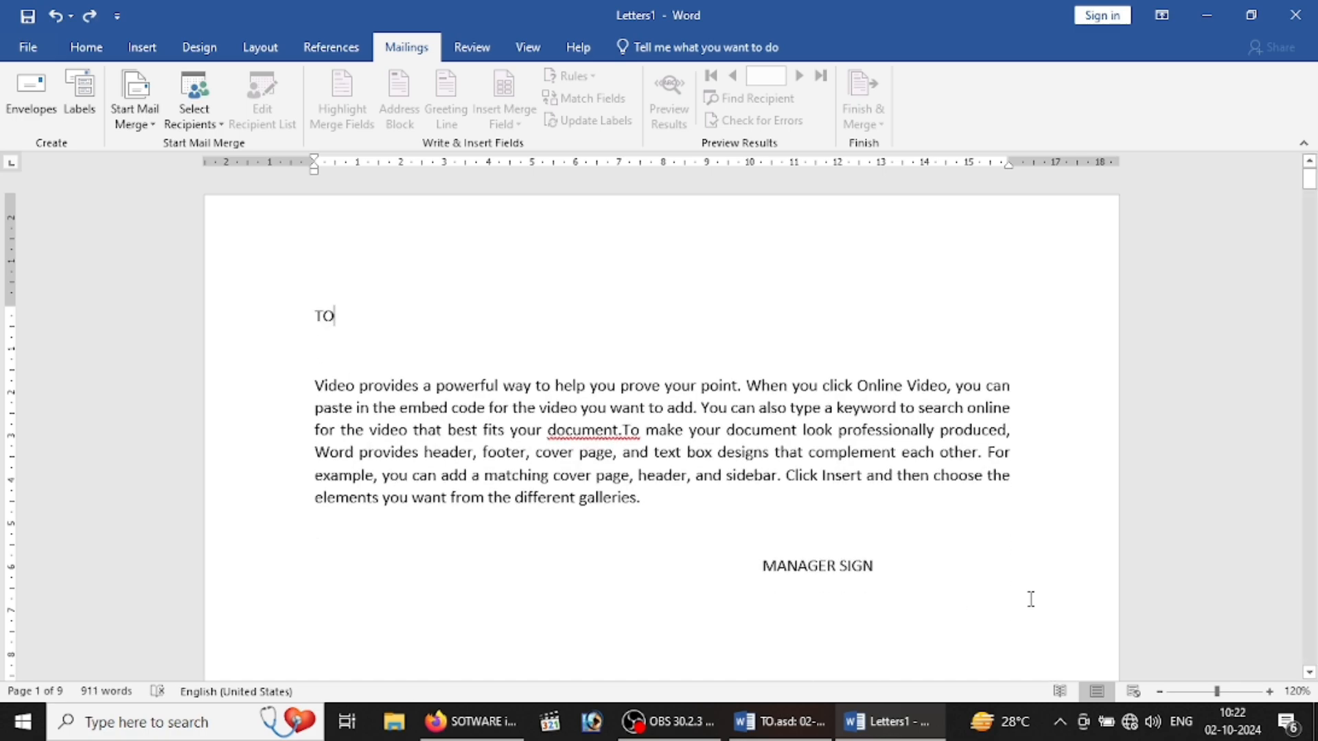
drag(1309, 180, 1310, 221)
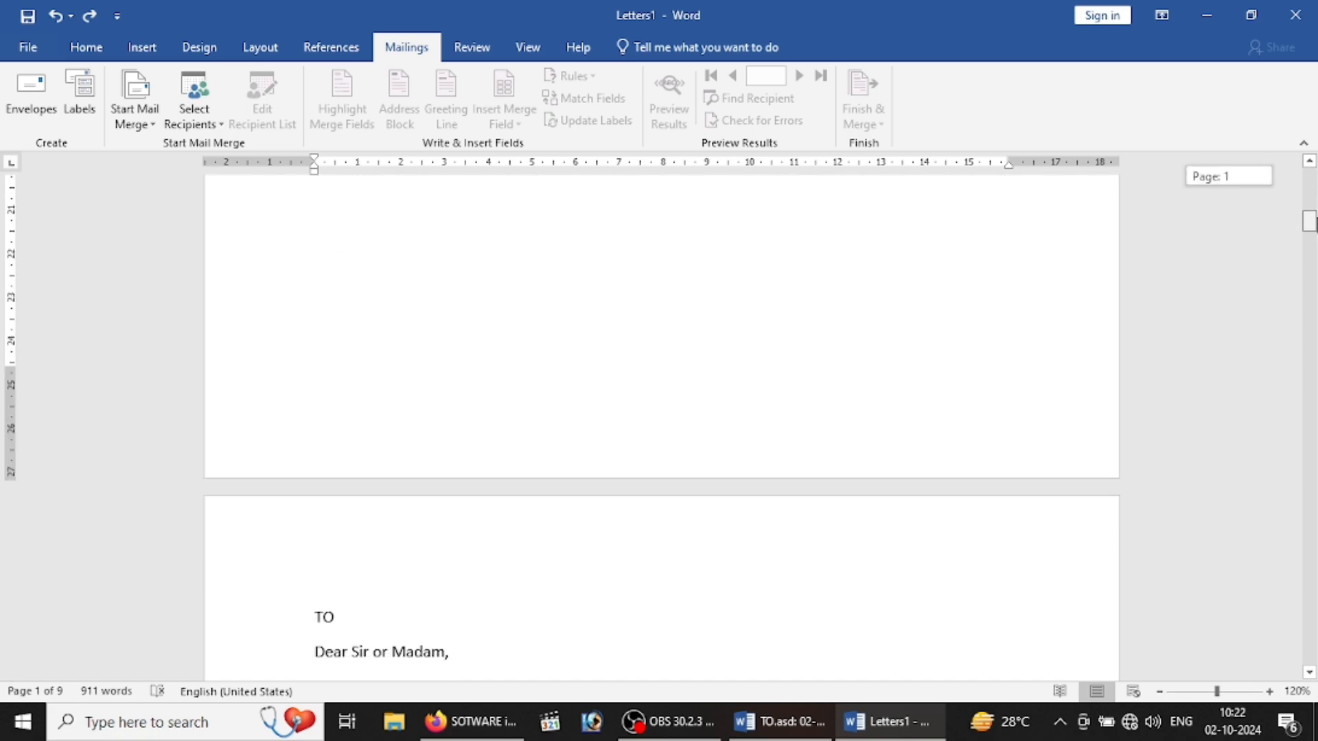
Step: Select every letter after the first, keeping MANAGER SIGN, and delete them
click(306, 616)
key(shift+Down)
key(shift+Down)
key(shift+Down)
key(shift+Down)
key(shift+Down)
key(shift+Down)
key(shift+Down)
key(shift+Down)
key(shift+Down)
key(shift+Down)
key(shift+Down)
key(shift+Down)
key(shift+Down)
key(shift+Down)
key(shift+Down)
key(shift+Down)
key(shift+Down)
key(shift+Down)
key(shift+Down)
key(shift+Down)
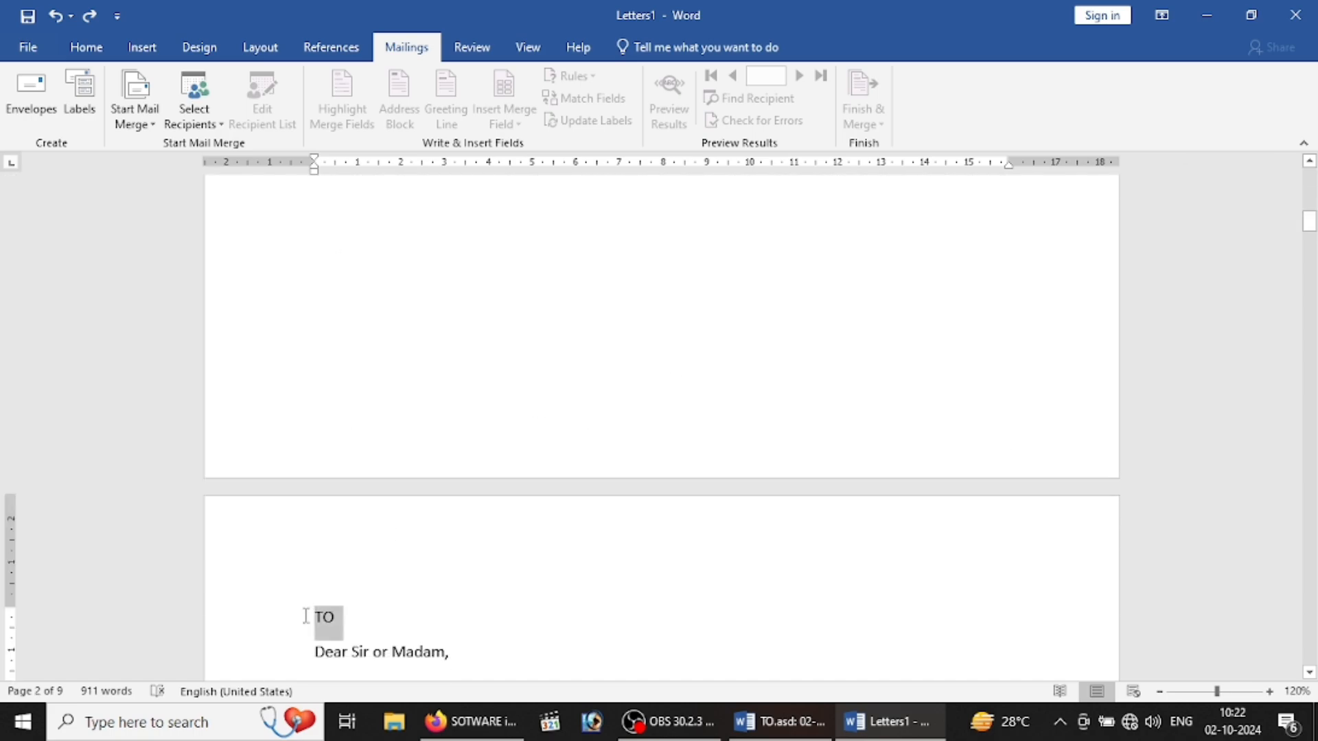
key(shift+Down)
key(shift+Down)
key(shift+Down)
key(shift+Down)
key(shift+Down)
key(shift+Down)
key(shift+Down)
key(shift+Down)
key(shift+Down)
key(shift+Down)
key(shift+Down)
key(shift+Down)
key(shift+Down)
key(shift+Down)
key(shift+Down)
key(shift+Down)
key(shift+Down)
key(shift+Down)
key(shift+Down)
key(shift+Down)
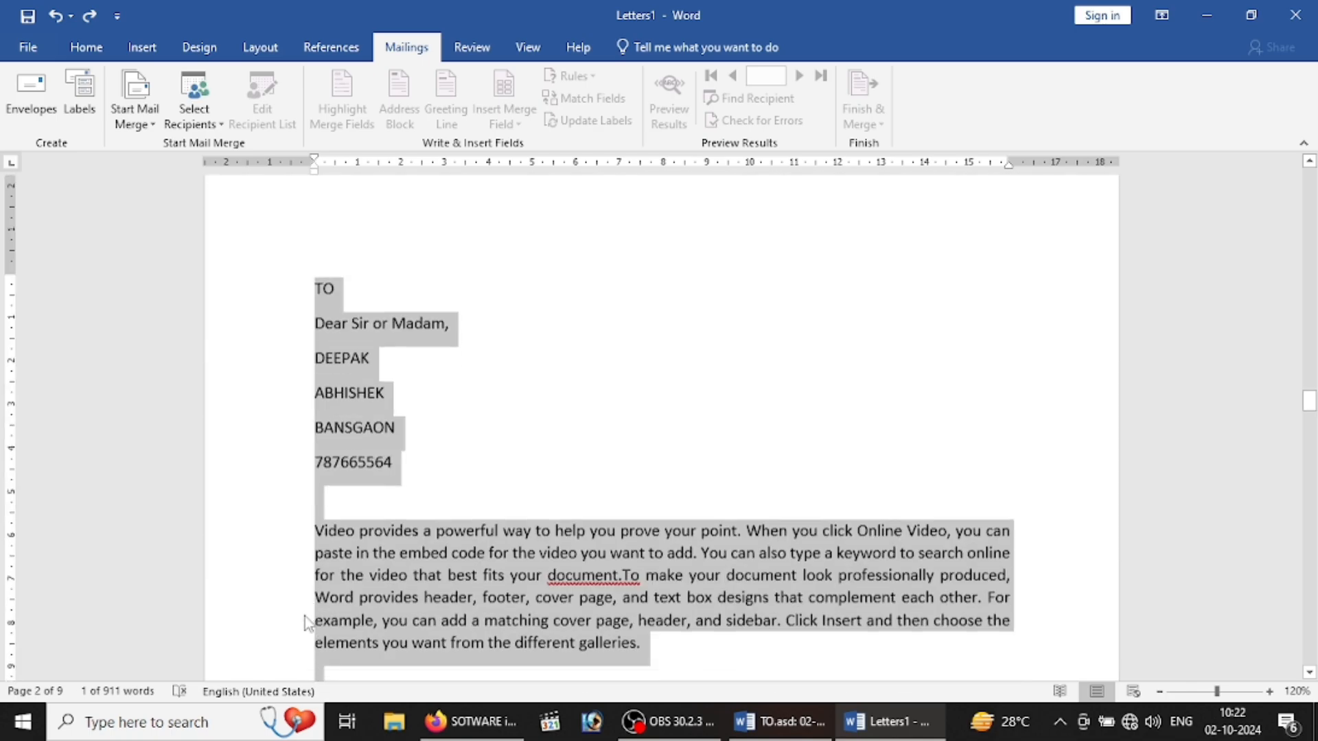
key(shift+Down)
key(shift+Down)
key(shift+Down)
key(shift+Down)
key(shift+Down)
key(shift+Down)
key(shift+Down)
key(shift+Down)
key(shift+Down)
key(shift+Down)
key(shift+Down)
key(shift+Down)
key(shift+Down)
key(shift+Down)
key(shift+Down)
key(shift+Down)
key(shift+Down)
key(shift+Down)
key(shift+Down)
key(shift+Down)
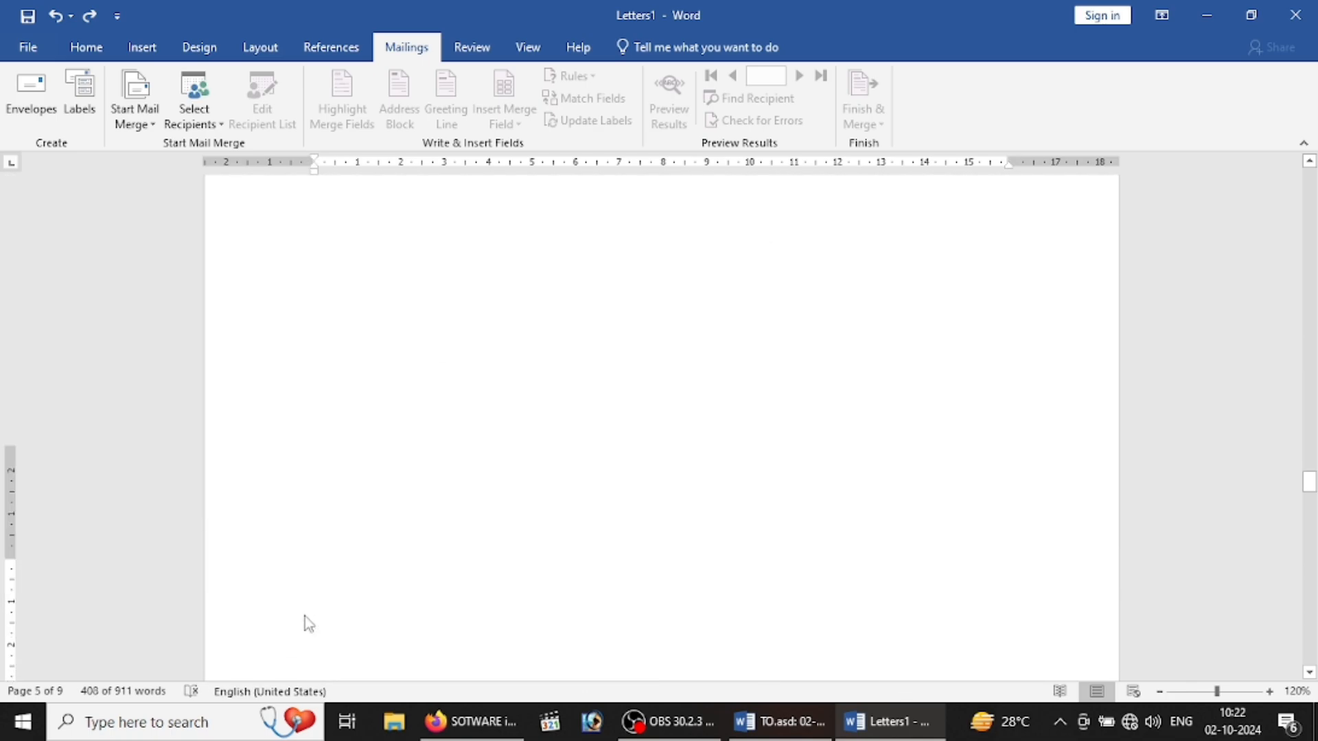
click(306, 616)
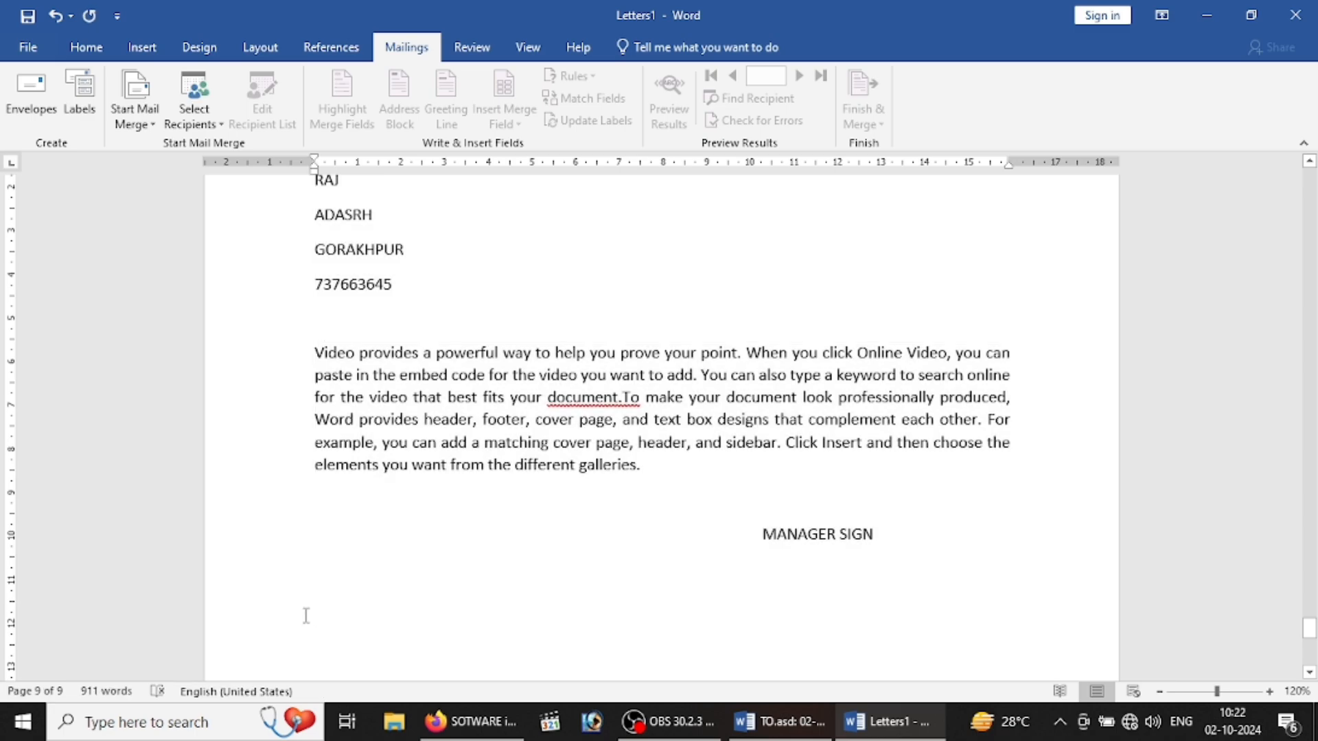
key(shift+Up)
key(shift+Up)
key(shift+Up)
key(shift+Up)
key(shift+Up)
key(shift+Up)
key(shift+Up)
key(shift+Up)
key(shift+Up)
key(shift+Up)
key(shift+Up)
key(shift+Up)
key(shift+Up)
key(shift+Up)
key(shift+Up)
key(shift+Up)
key(shift+Up)
key(shift+Up)
key(shift+Up)
key(shift+Up)
key(shift+Up)
key(shift+Up)
key(shift+Up)
key(shift+Up)
key(shift+Up)
key(shift+Up)
key(shift+Up)
key(shift+Up)
key(shift+Up)
key(shift+Up)
key(shift+Up)
key(shift+Up)
key(shift+Up)
key(shift+Up)
key(shift+Up)
key(shift+Up)
key(shift+Up)
key(shift+Up)
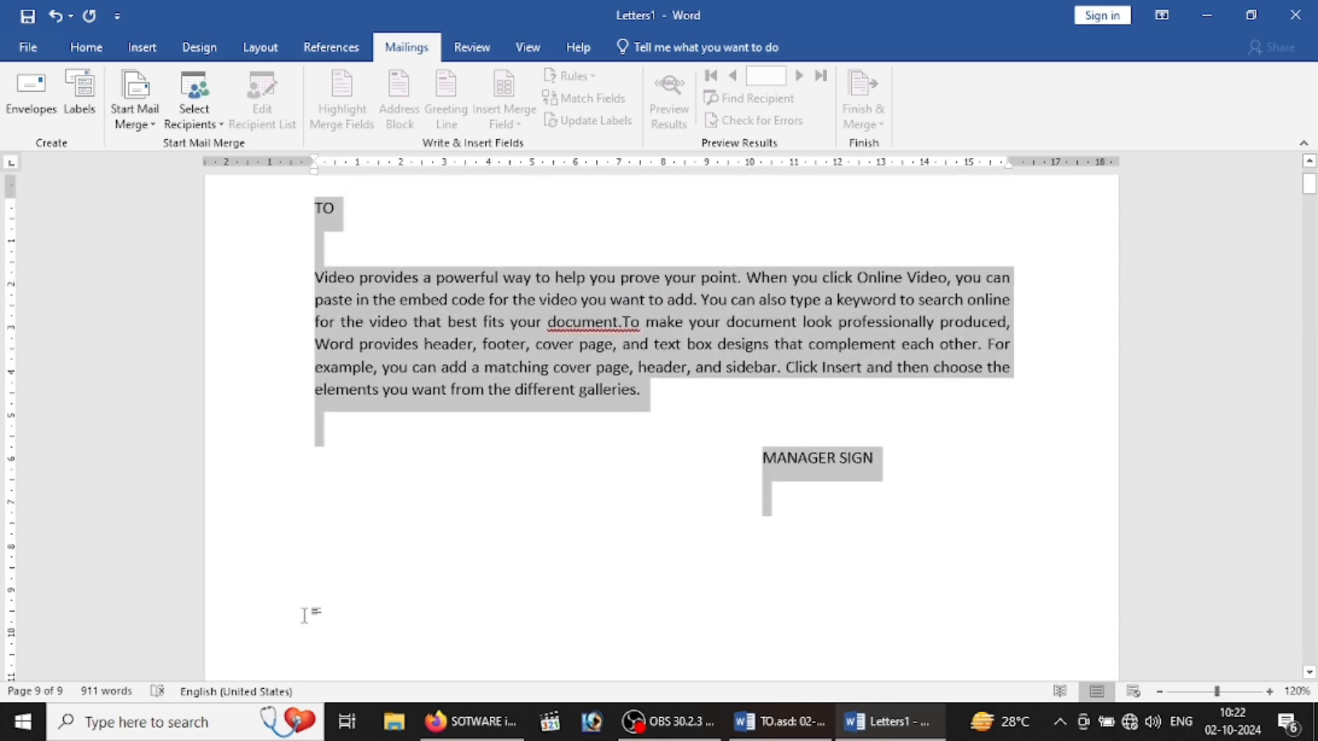
key(shift+Down)
key(shift+Down)
key(shift+Down)
key(shift+Down)
key(shift+Down)
key(shift+Down)
key(shift+Down)
key(shift+Down)
key(shift+Down)
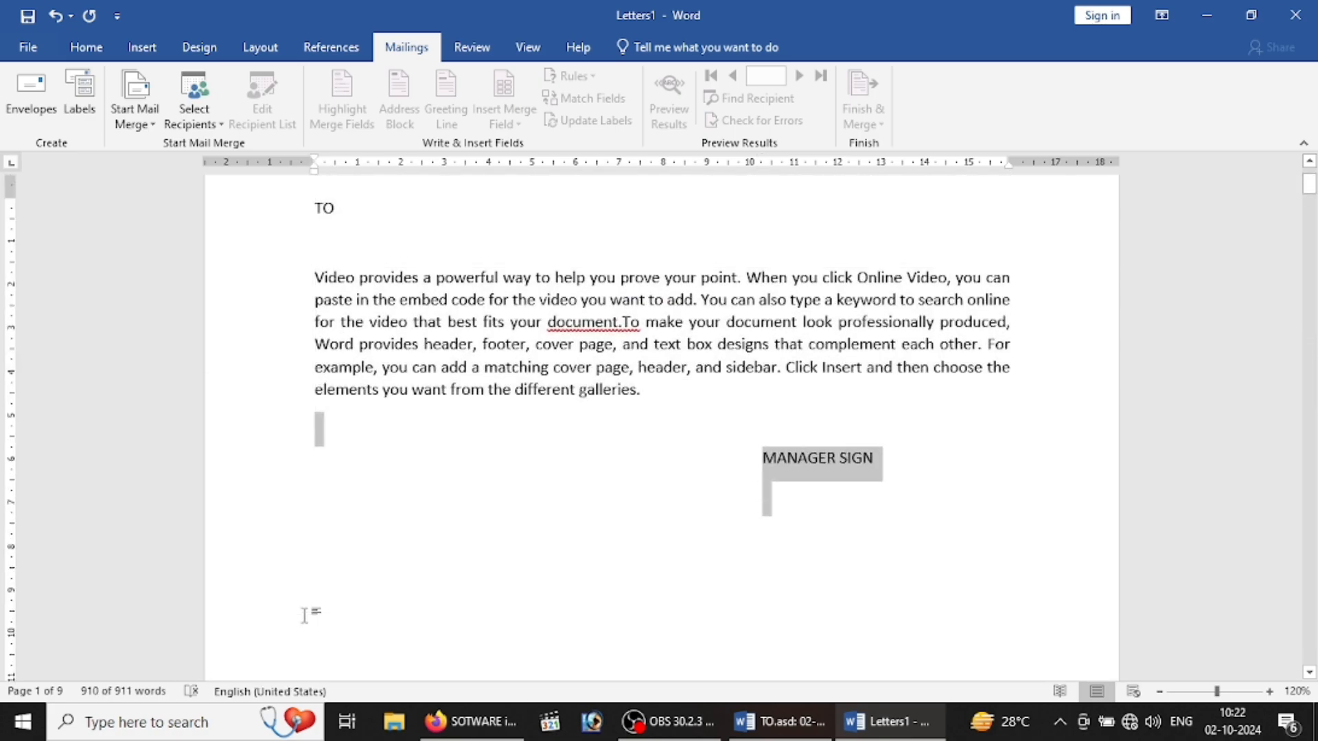
key(shift+Down)
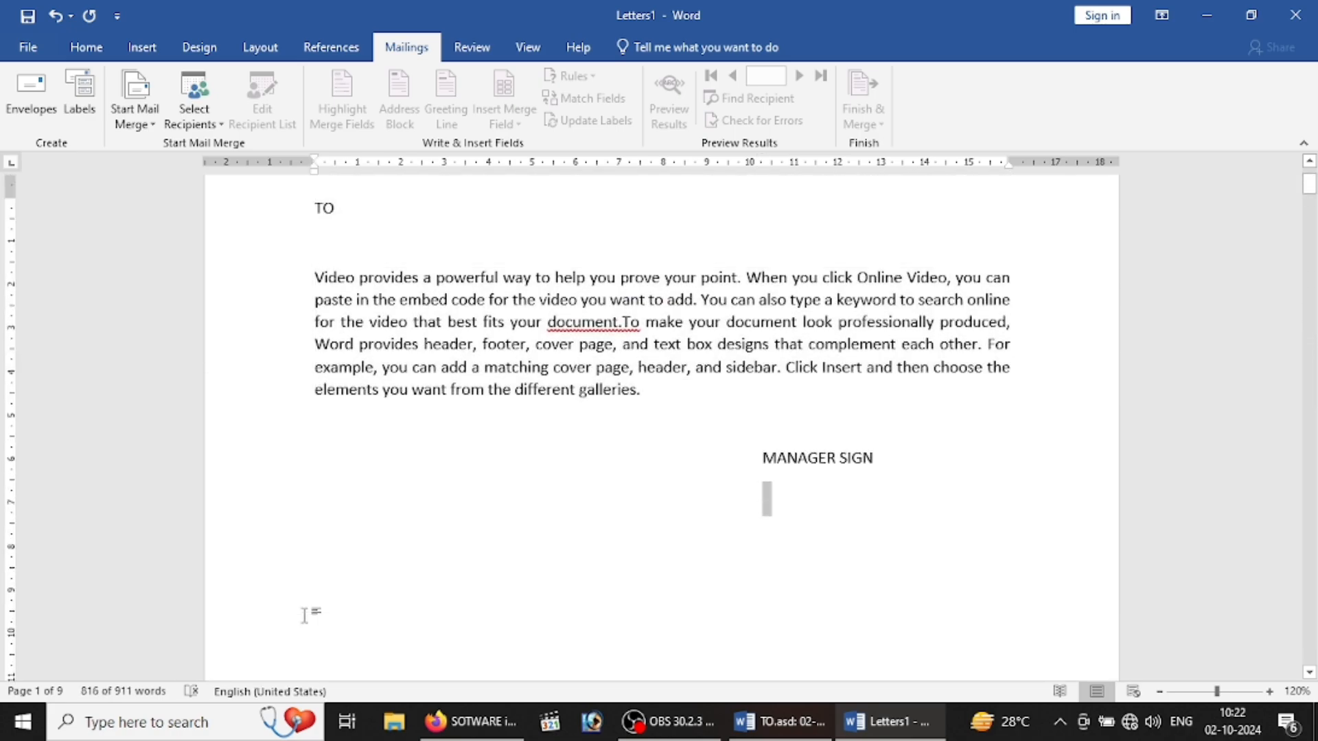
key(Delete)
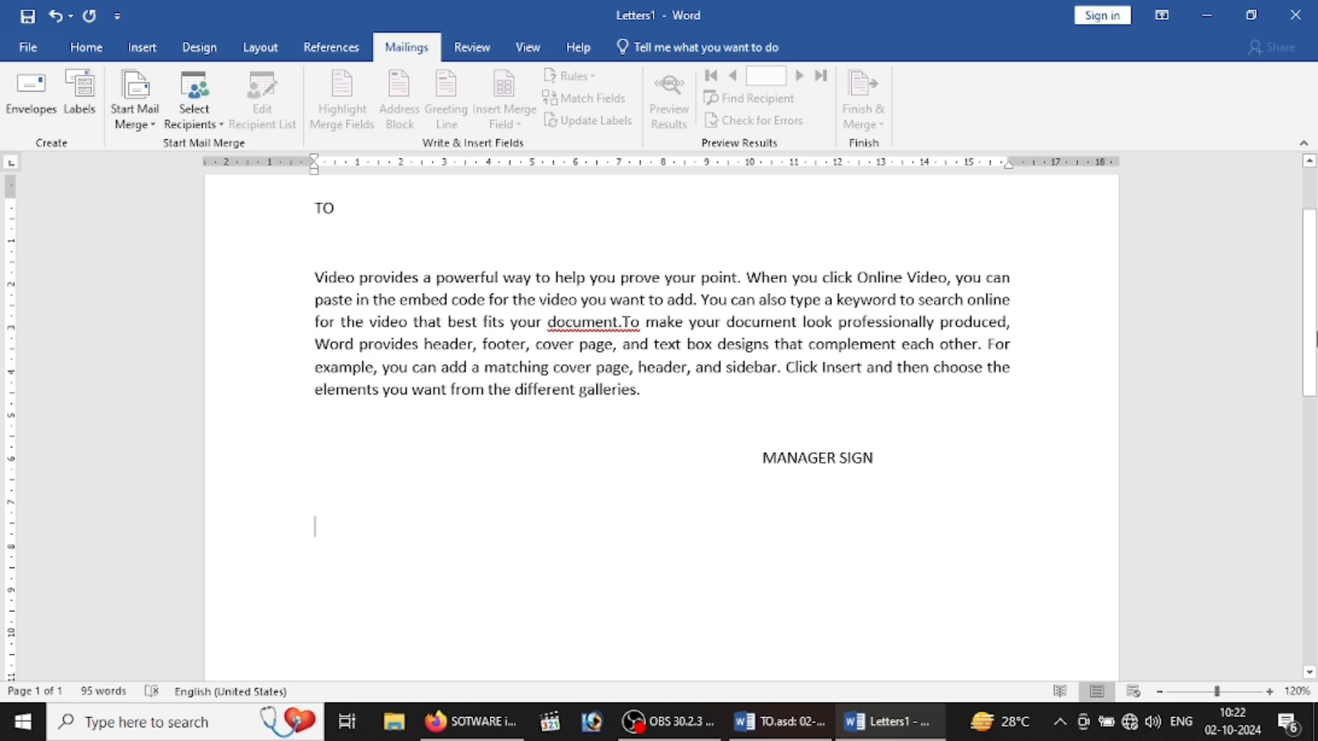
scroll(1309, 302, up, 2)
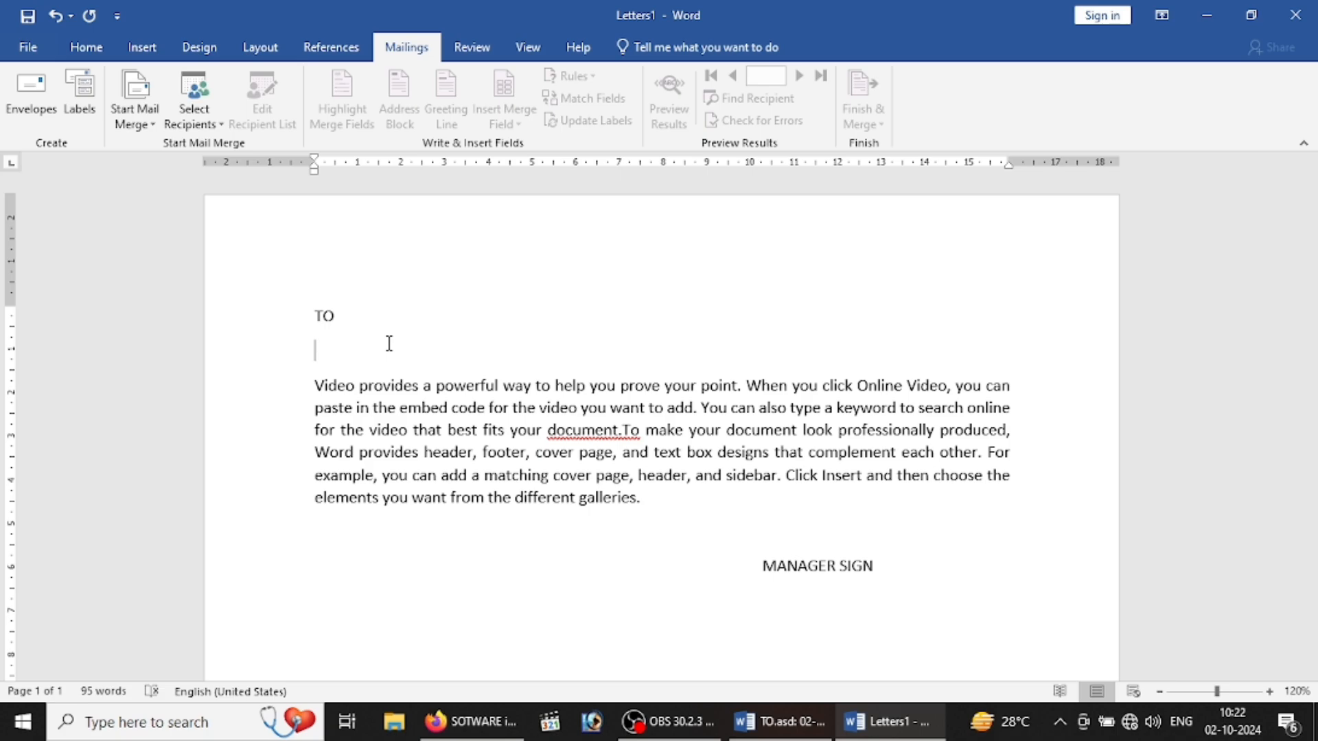
Step: Make this a Letters merge and attach Desktop\LIST.mdb as the recipient list
click(154, 127)
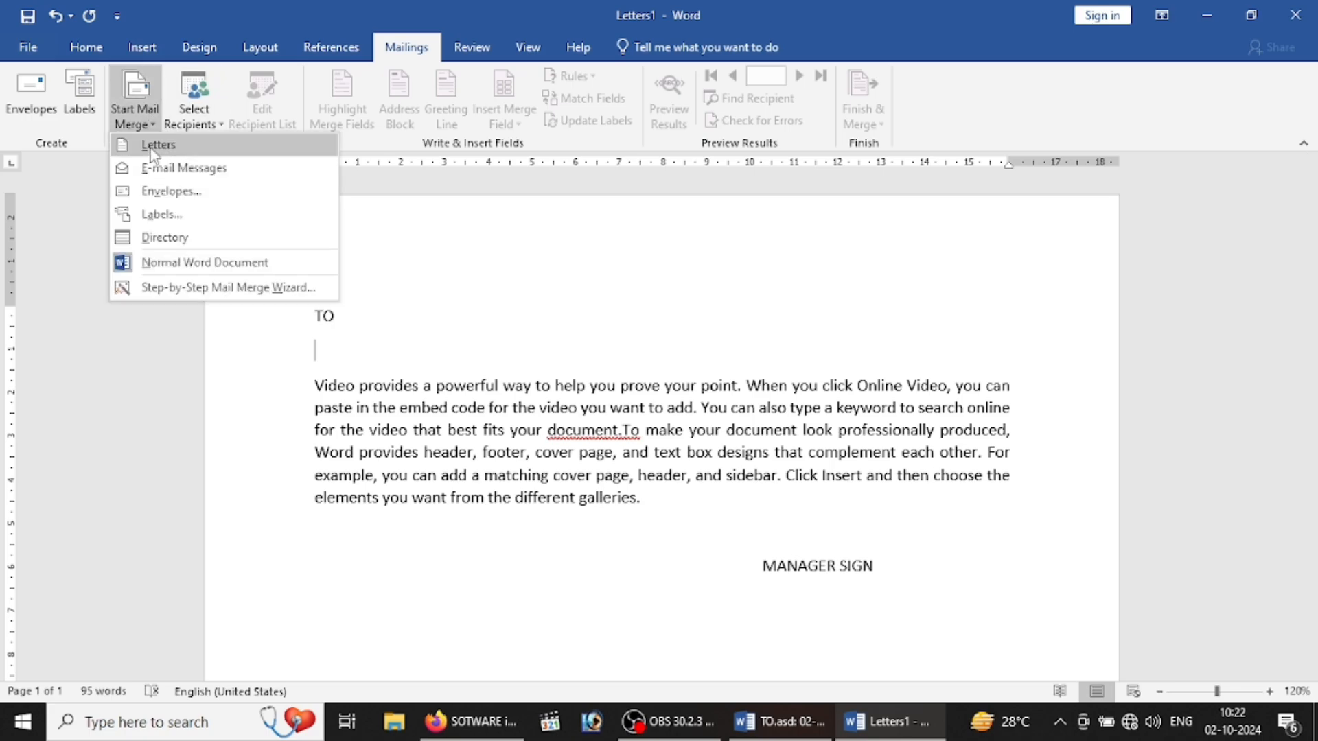
click(152, 147)
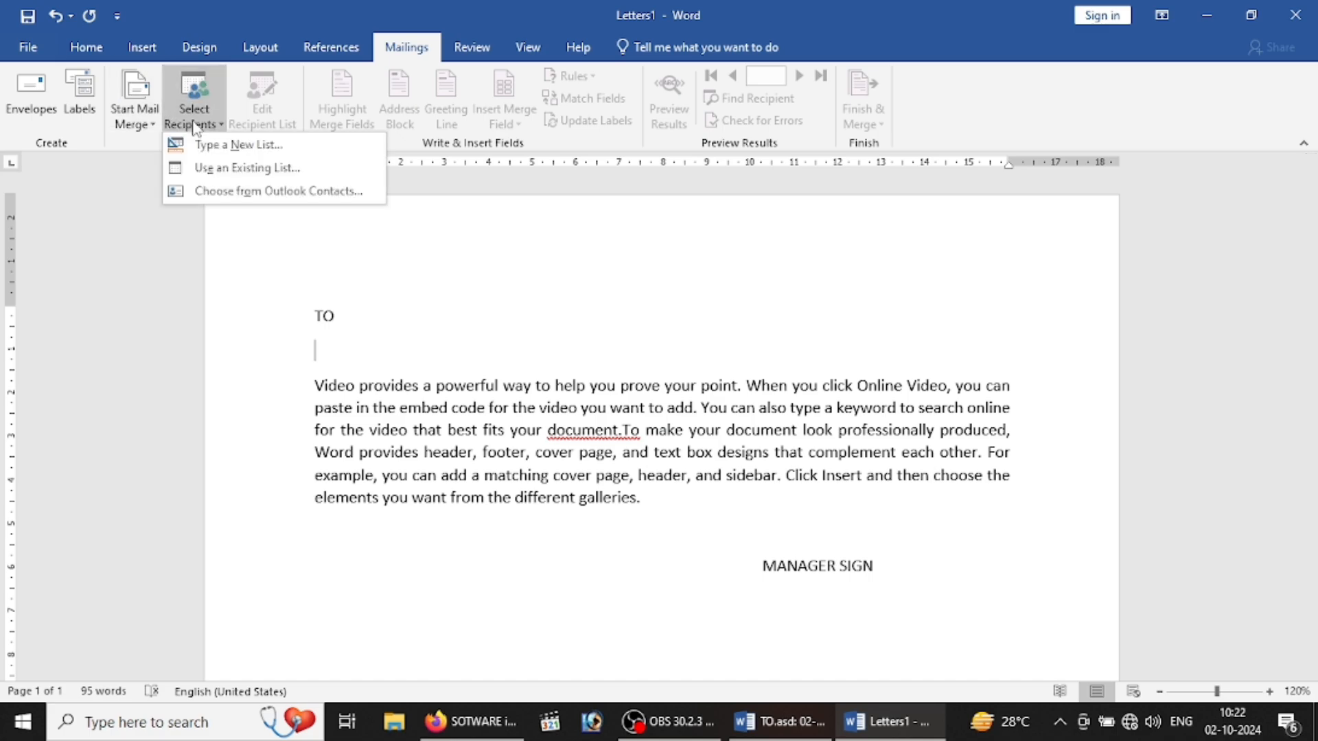
click(241, 172)
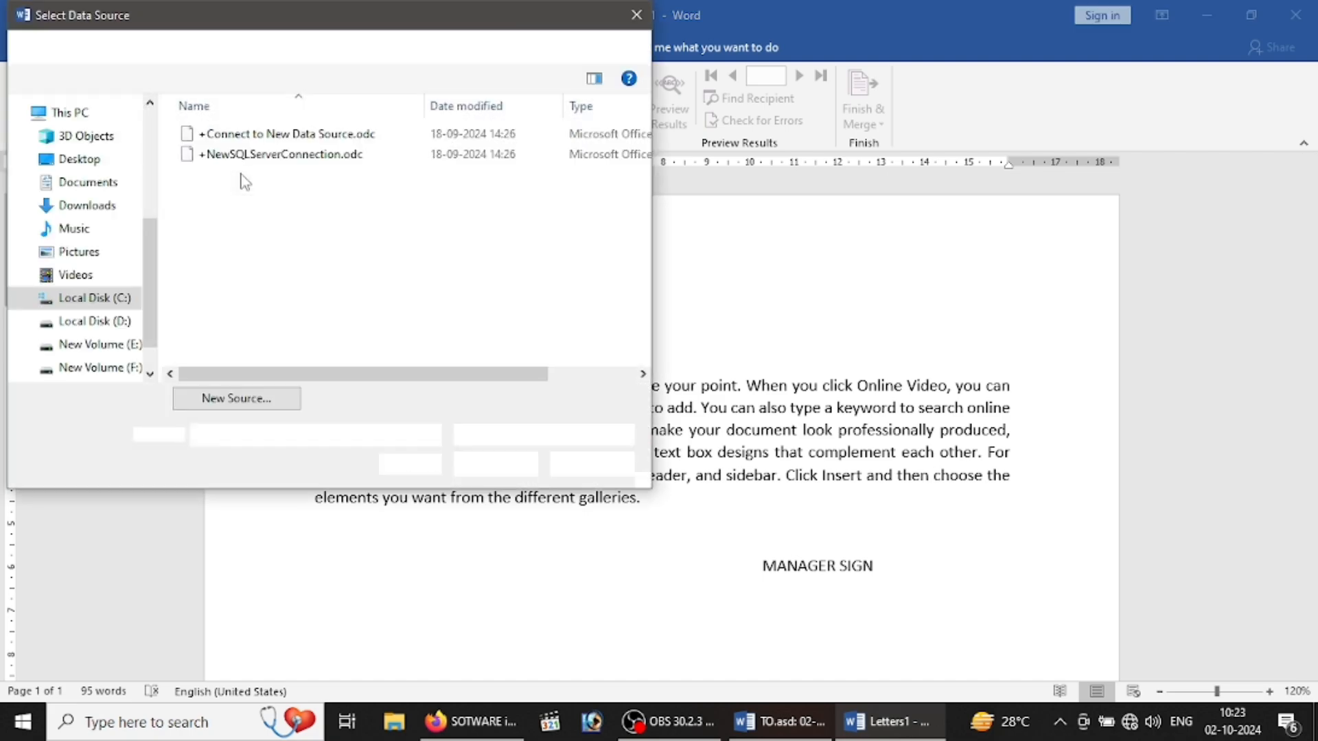
click(85, 162)
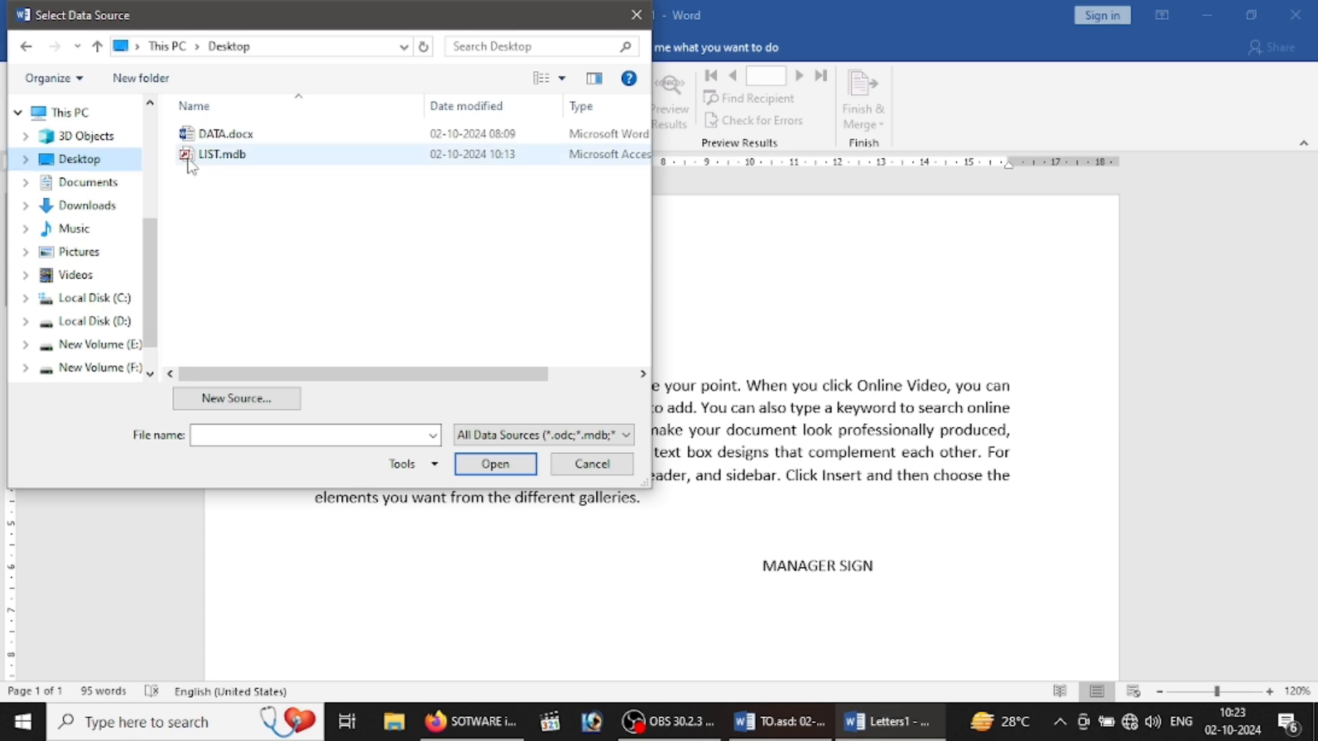
click(251, 156)
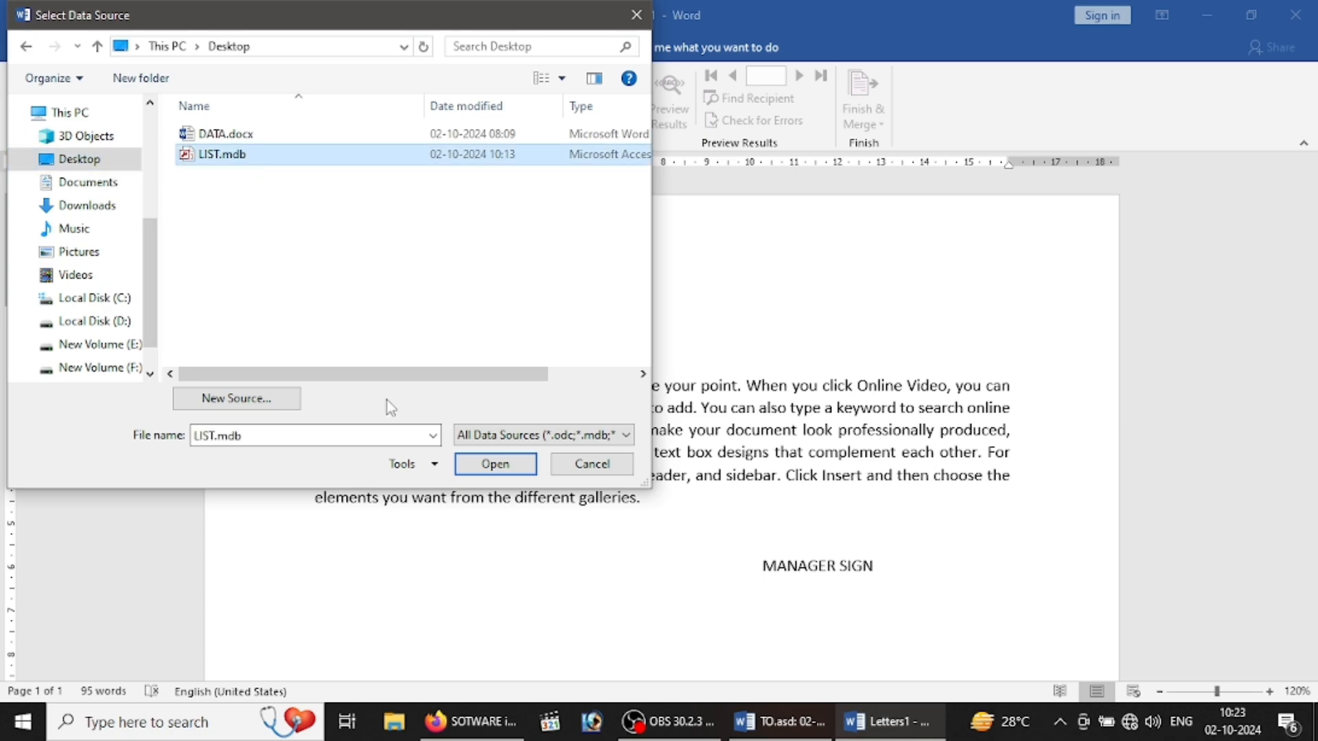
click(478, 465)
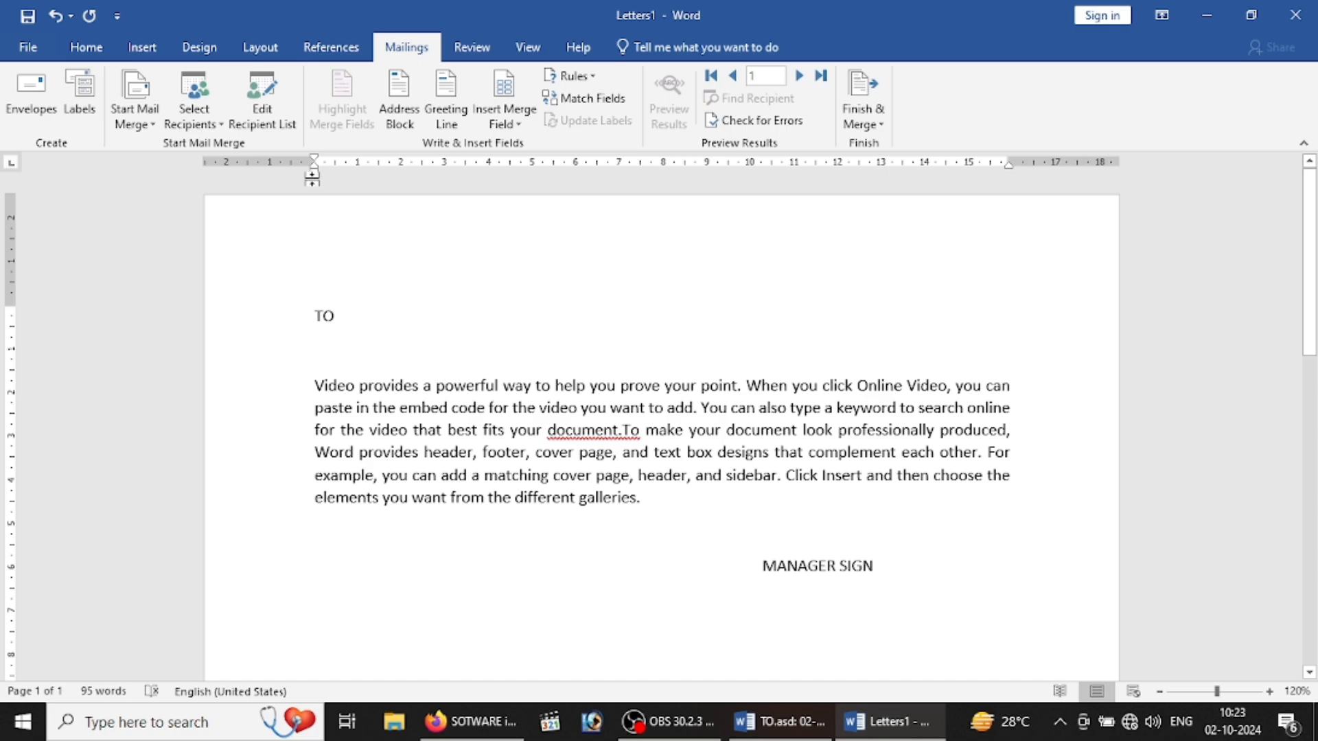
Step: Review the three LIST.mdb recipients in Edit Recipient List and accept them
click(284, 127)
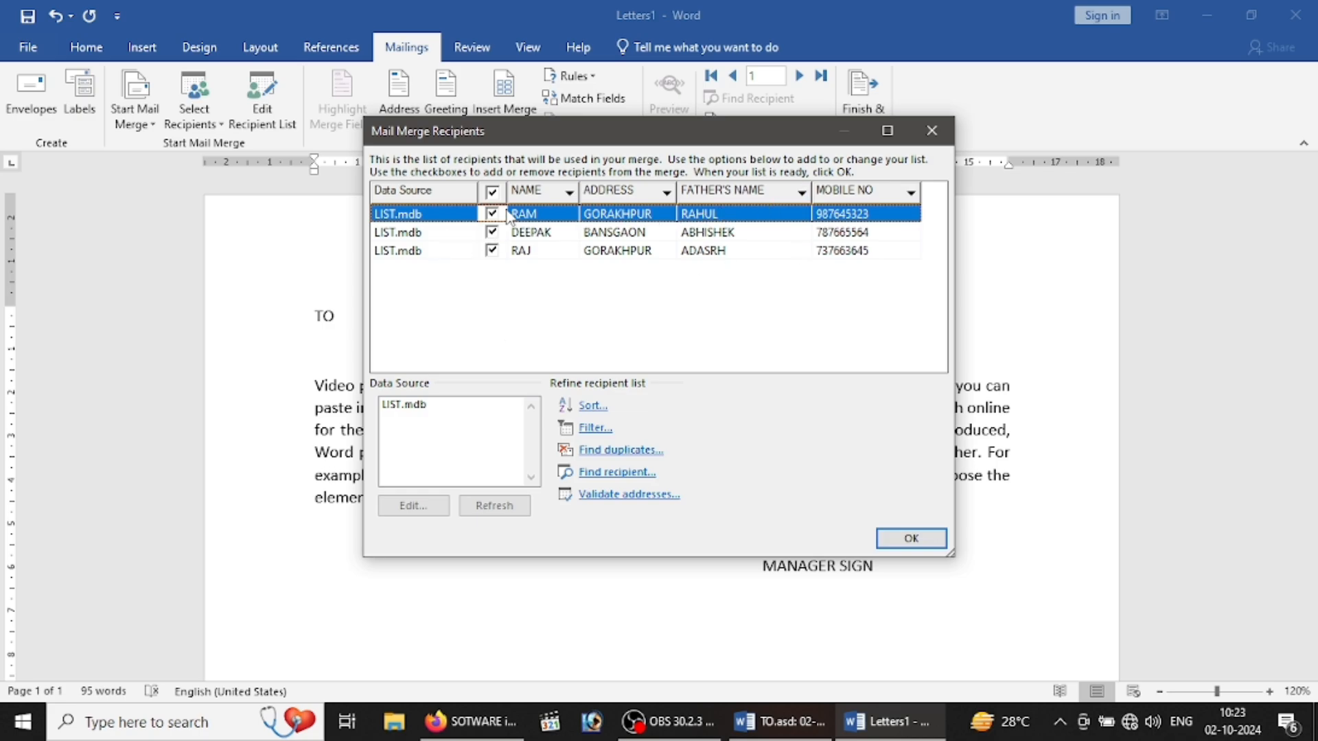
click(922, 540)
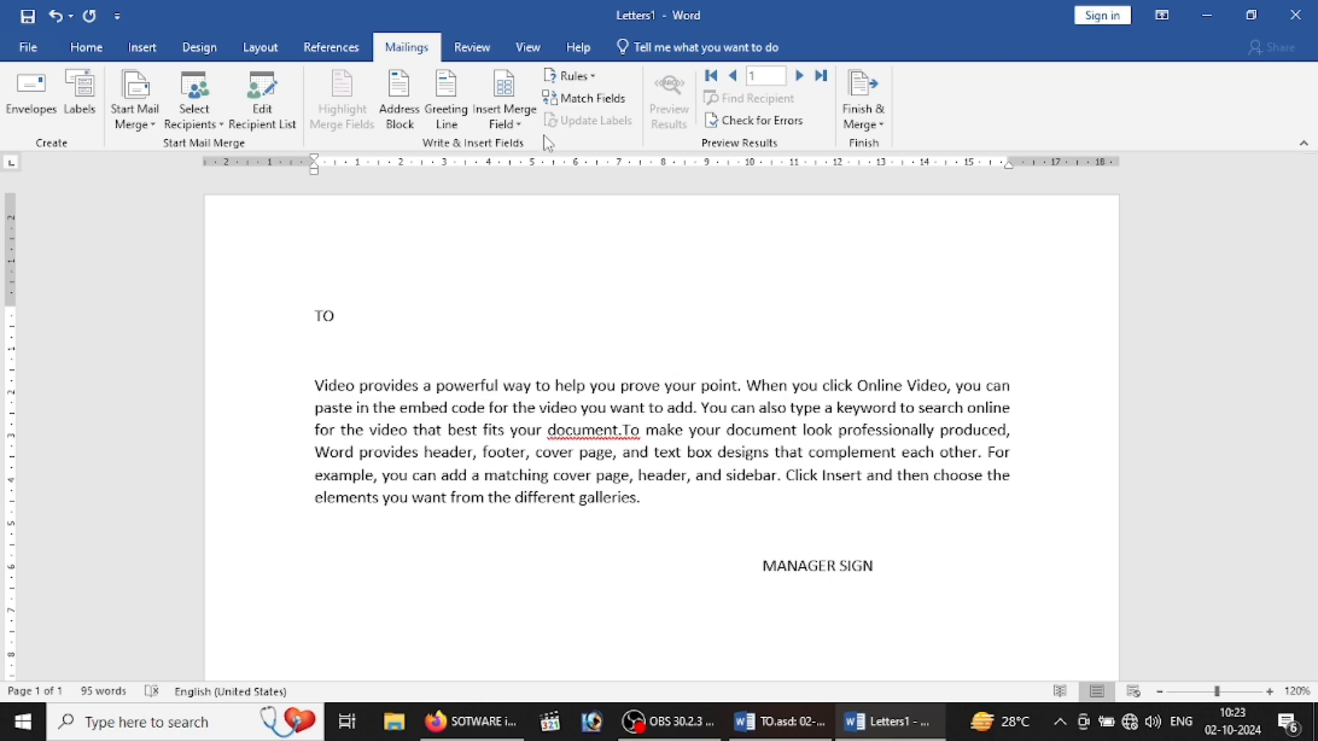
click(520, 126)
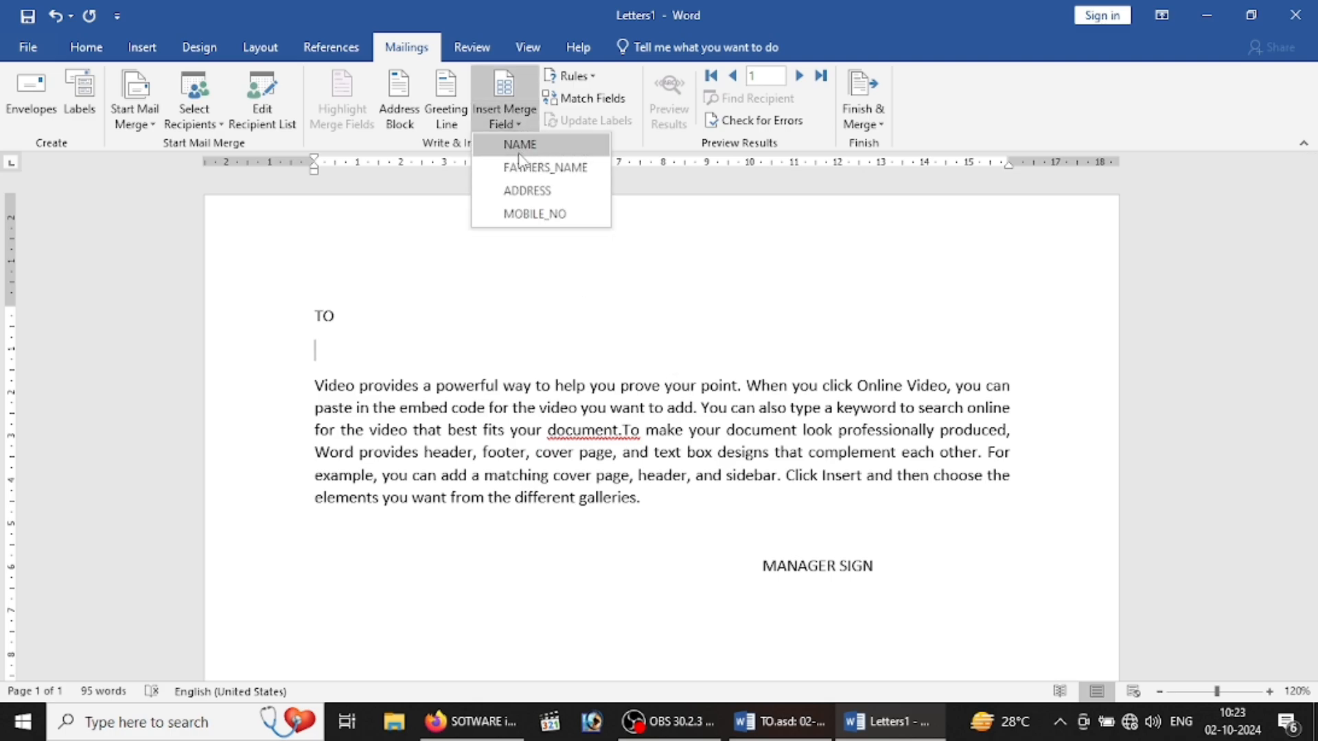
Step: Insert NAME, FATHERS_NAME, ADDRESS and MOBILE_NO fields on separate lines under TO, then preview the first recipient
click(521, 145)
key(Return)
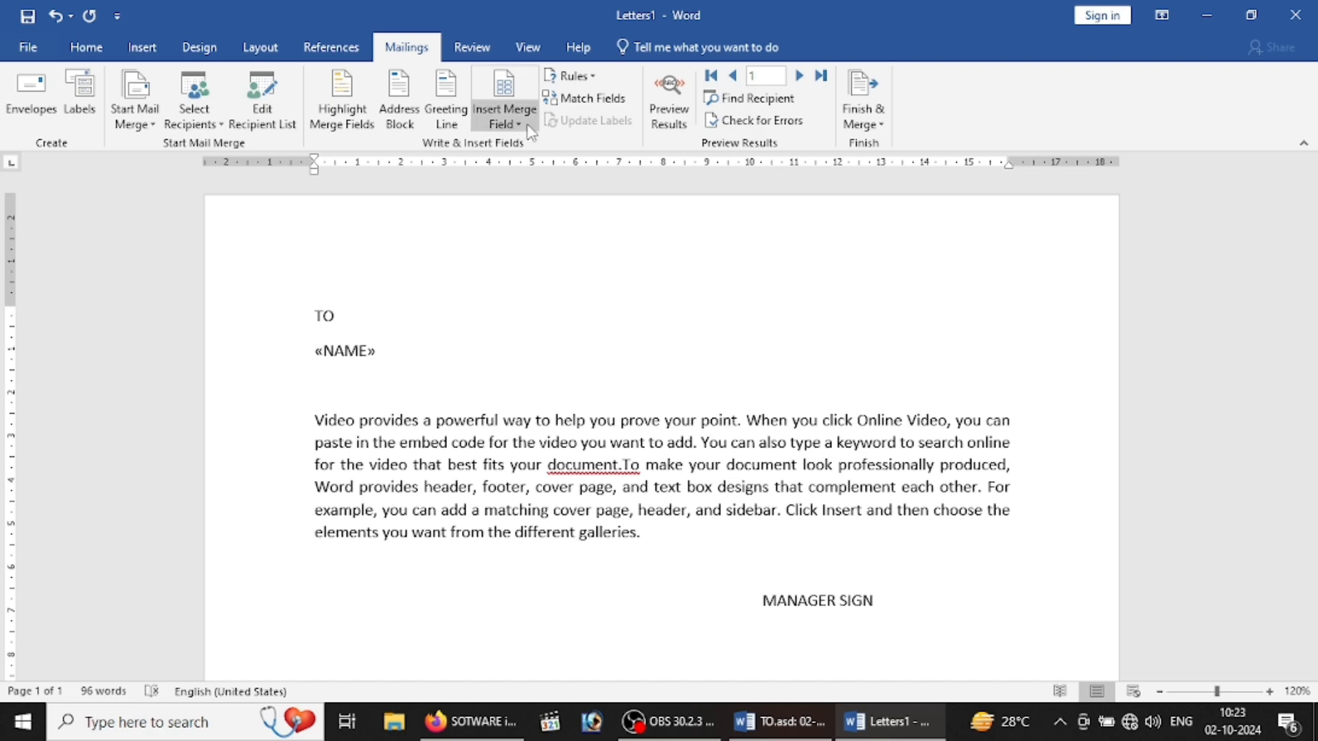
click(520, 124)
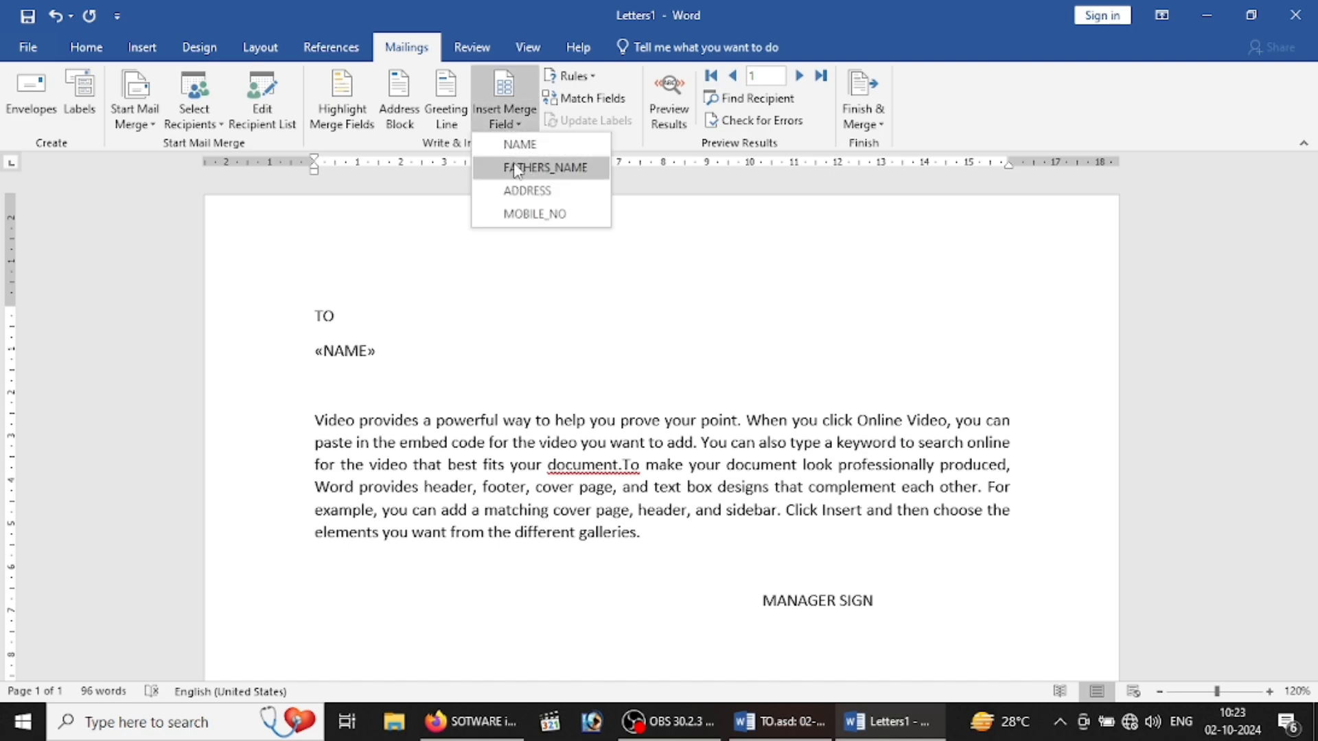
click(522, 164)
key(Return)
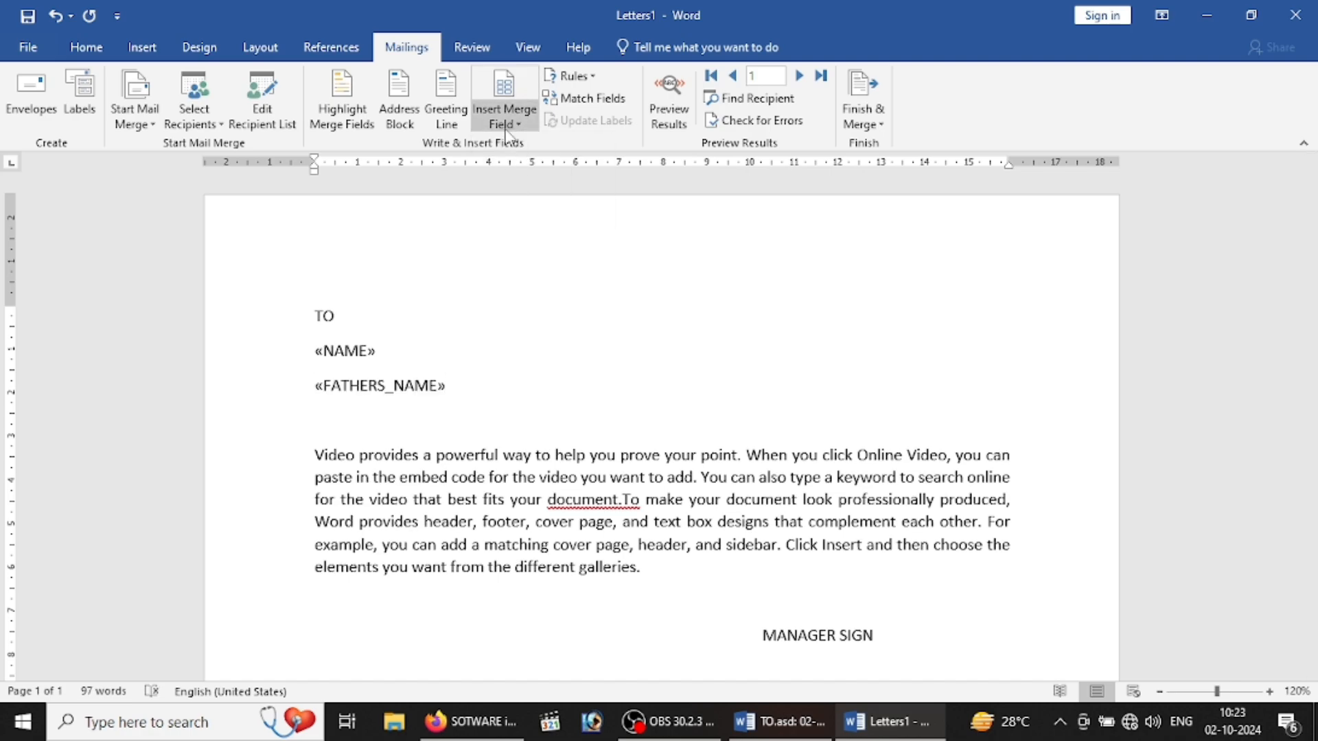
click(508, 122)
click(524, 192)
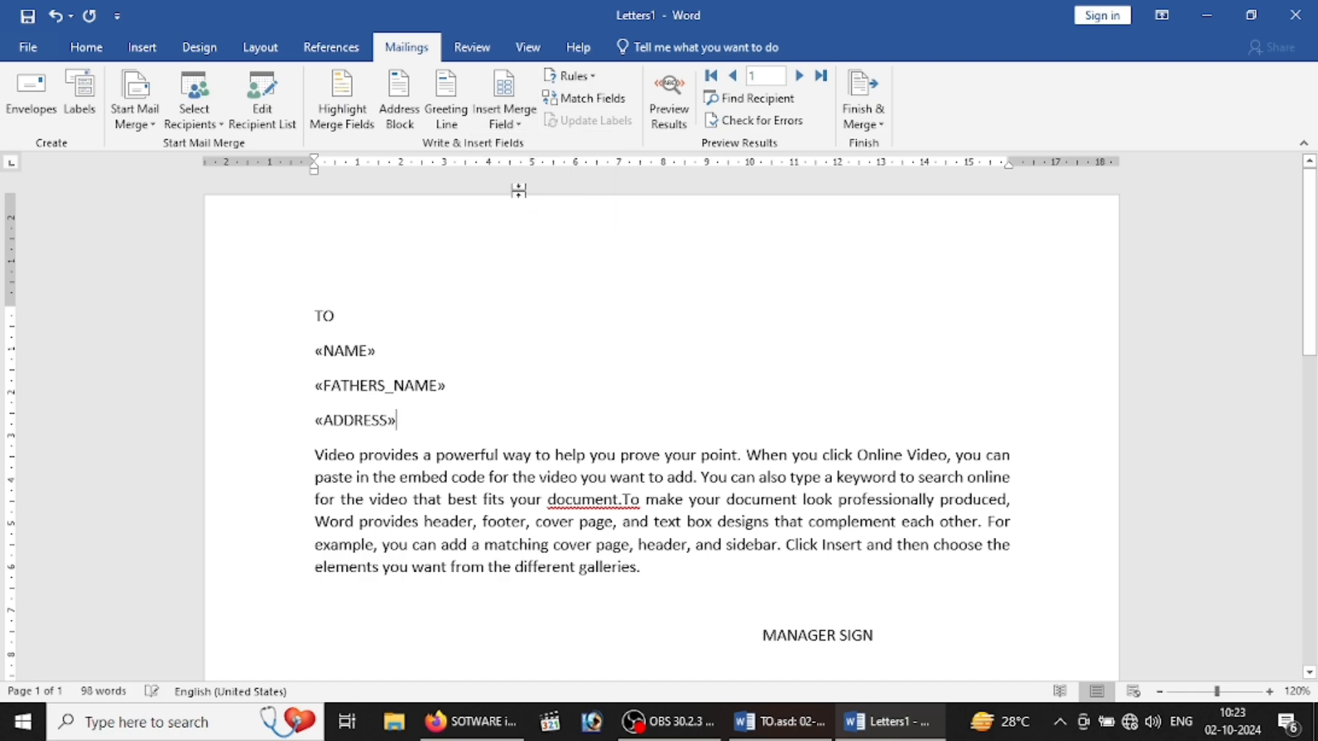
key(Return)
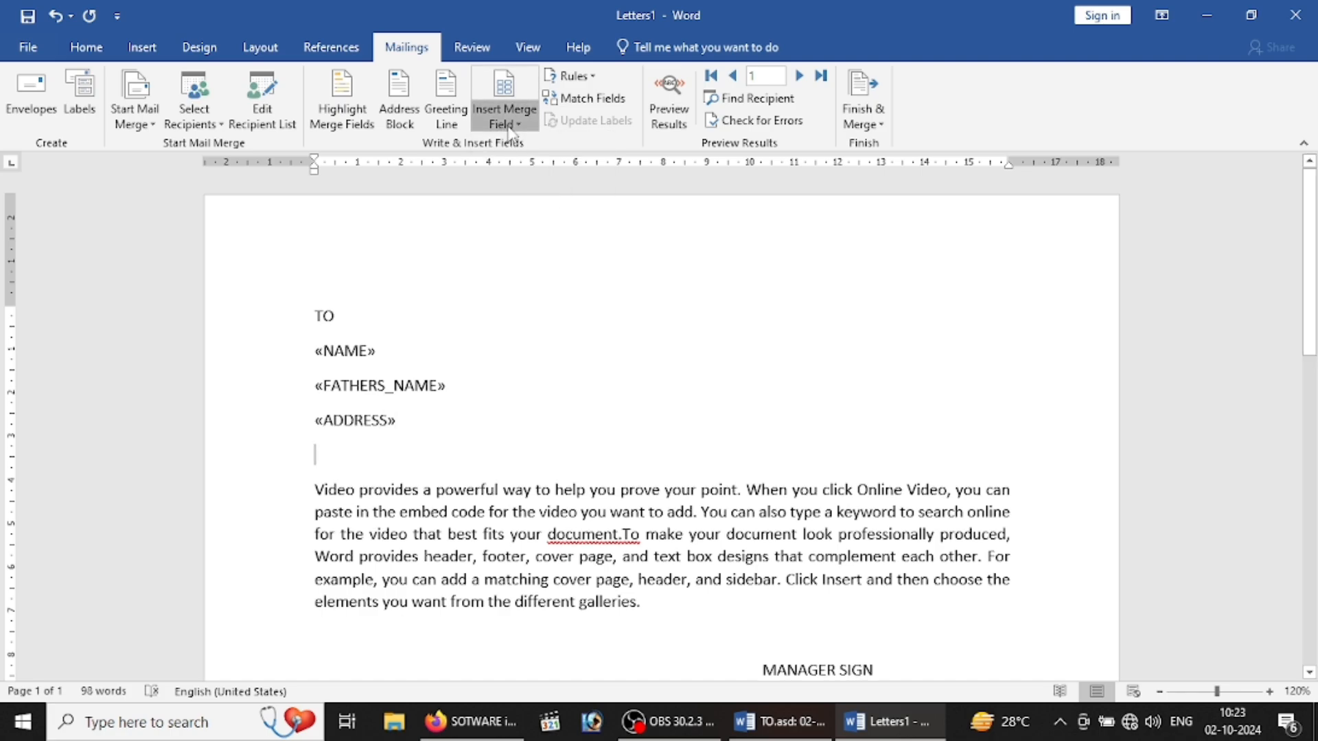
click(509, 123)
click(522, 216)
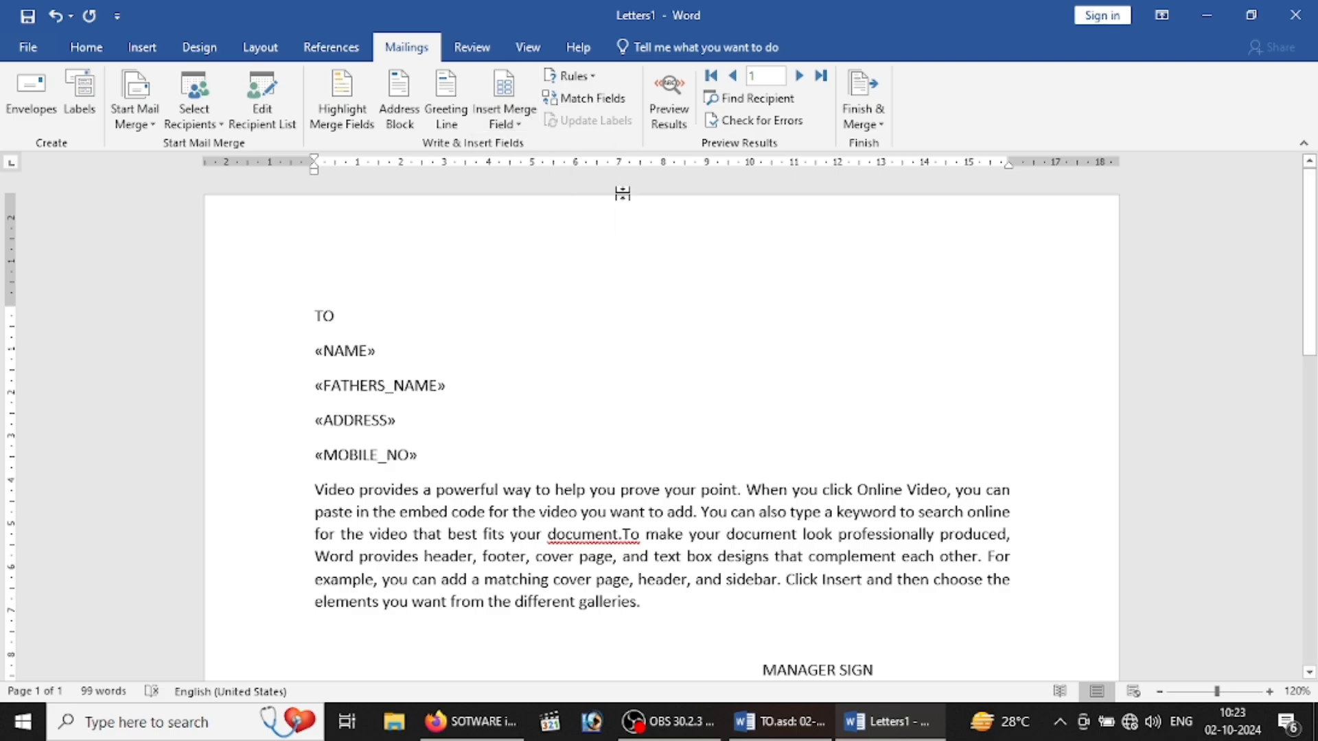
click(669, 122)
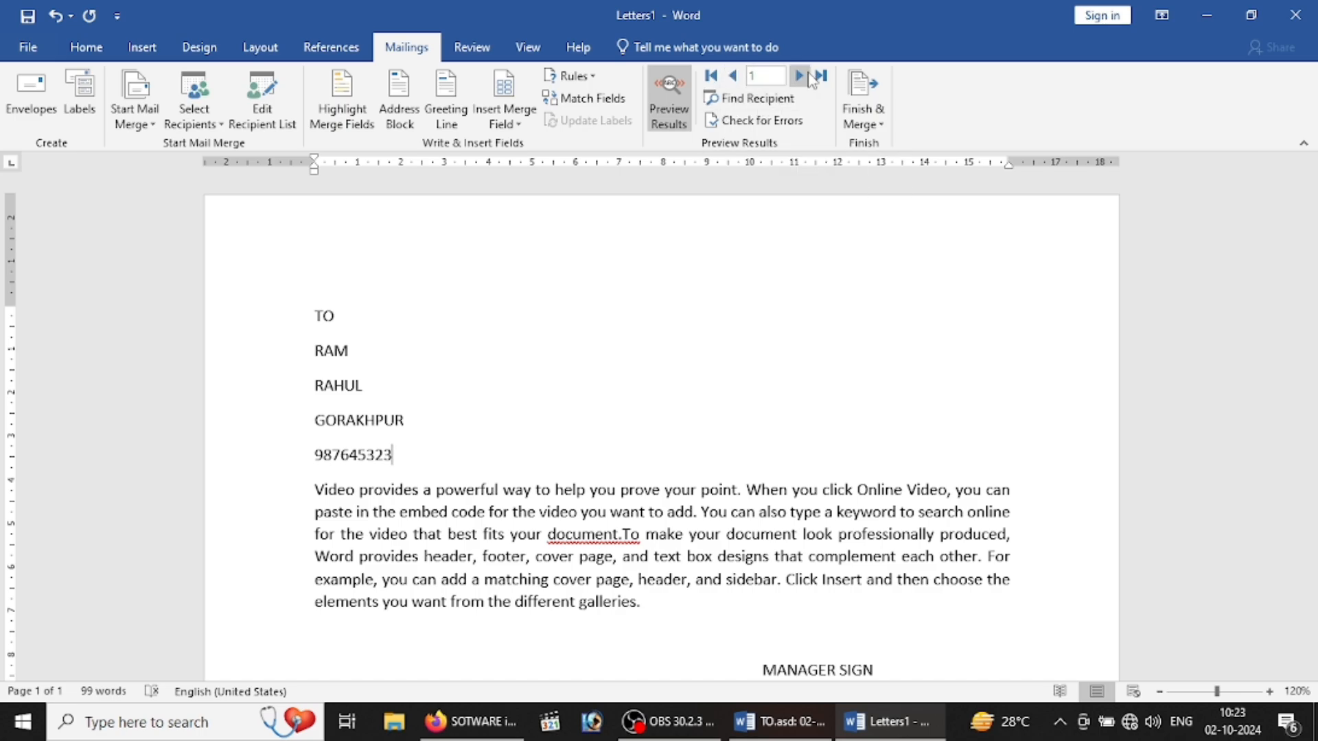
Step: Merge all recipients into individual letters in Letters2 and scroll through the result
click(861, 96)
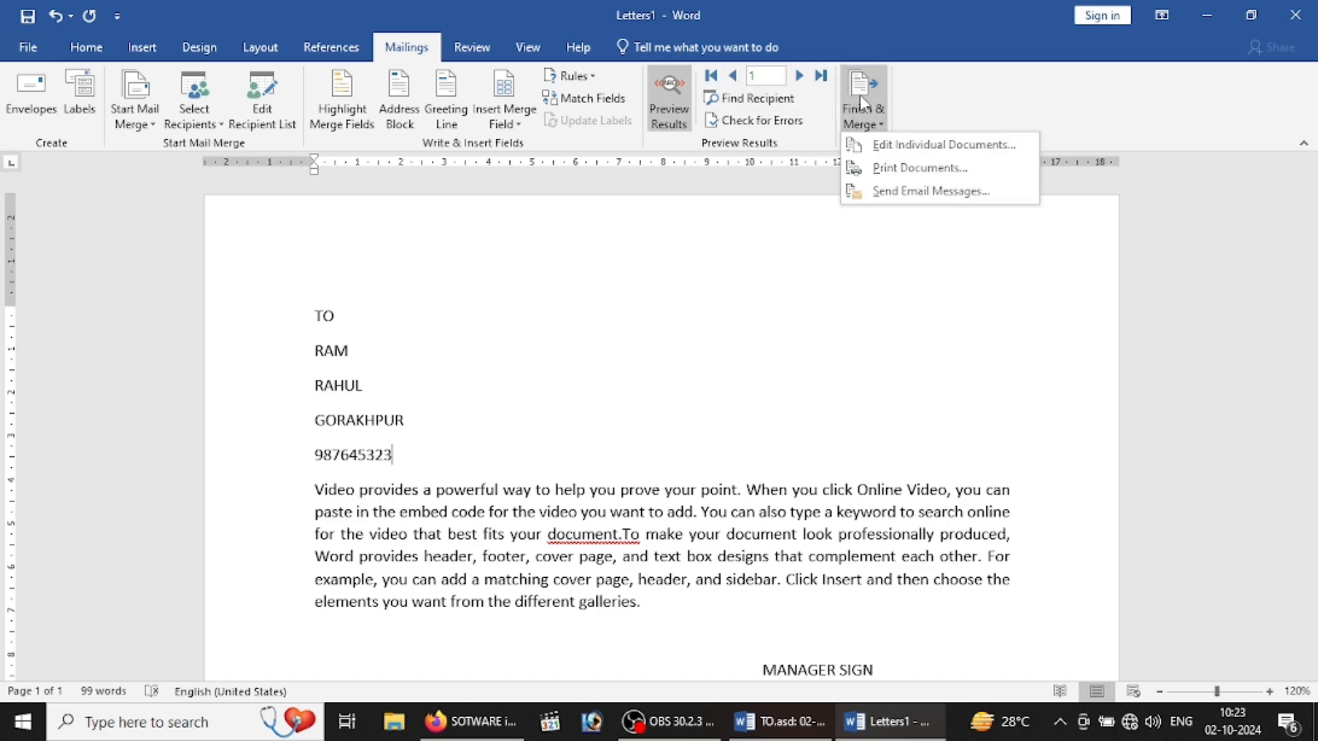
click(879, 147)
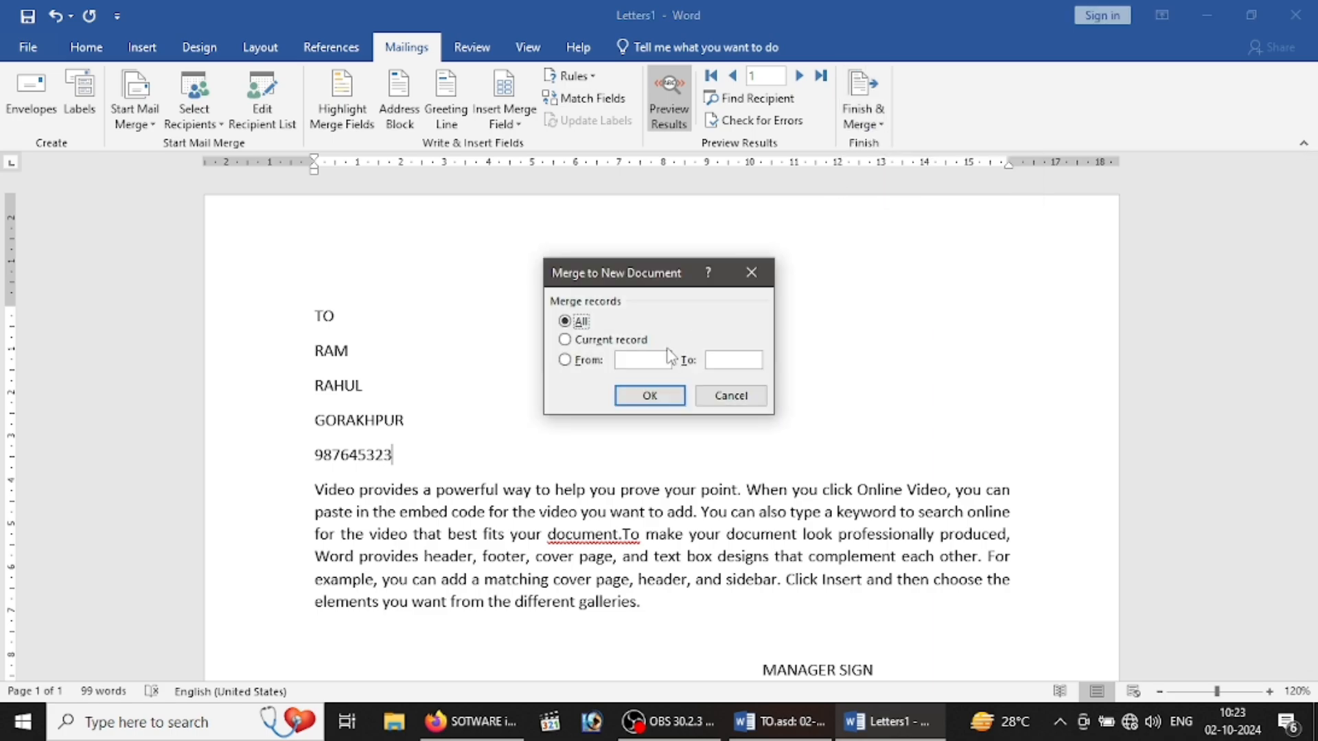
click(645, 405)
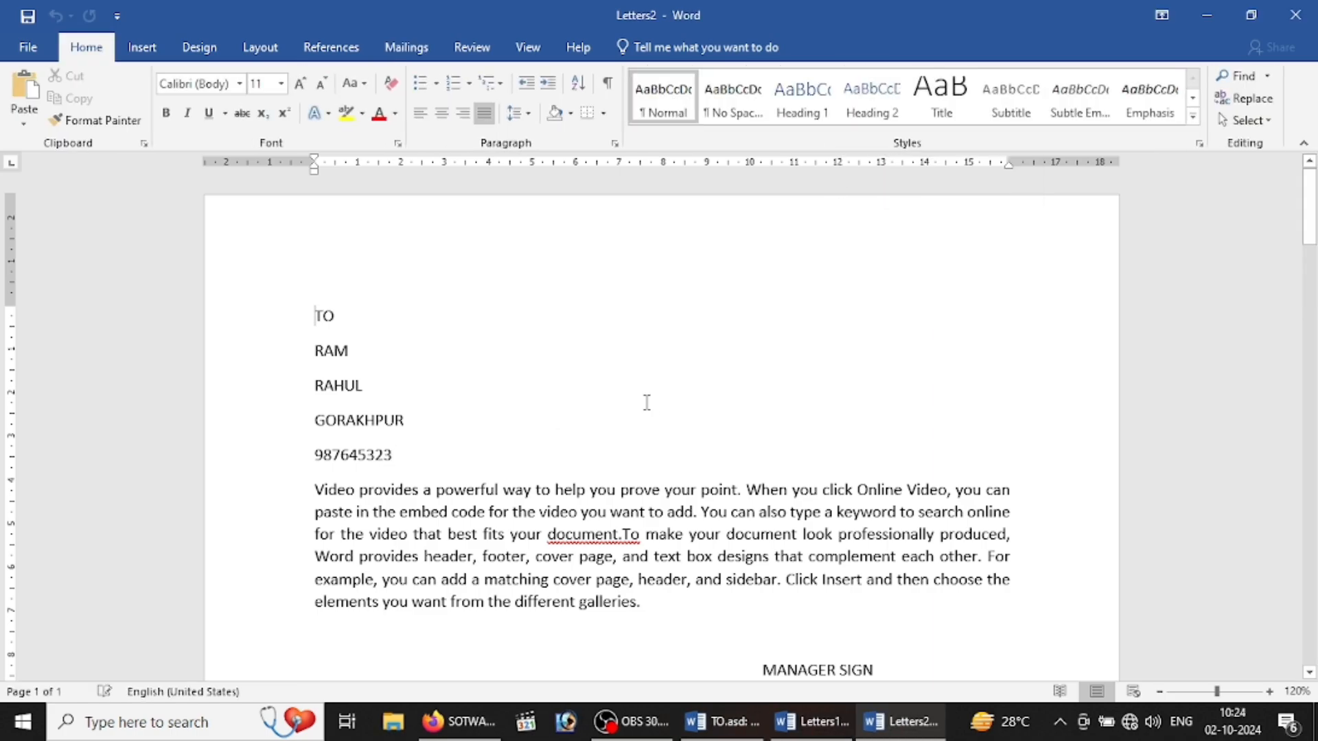
key(Down)
key(Down)
key(Down)
key(Down)
key(Down)
key(Down)
key(Down)
key(Down)
key(Down)
key(Down)
key(Down)
key(Down)
key(Down)
key(Down)
key(Down)
key(Down)
key(Down)
key(Down)
key(Down)
key(Down)
key(Down)
key(Down)
key(Down)
key(Down)
key(Down)
key(Down)
key(Down)
key(Down)
key(Down)
key(Down)
key(Down)
key(Down)
key(Down)
key(Down)
key(Down)
key(Down)
key(Down)
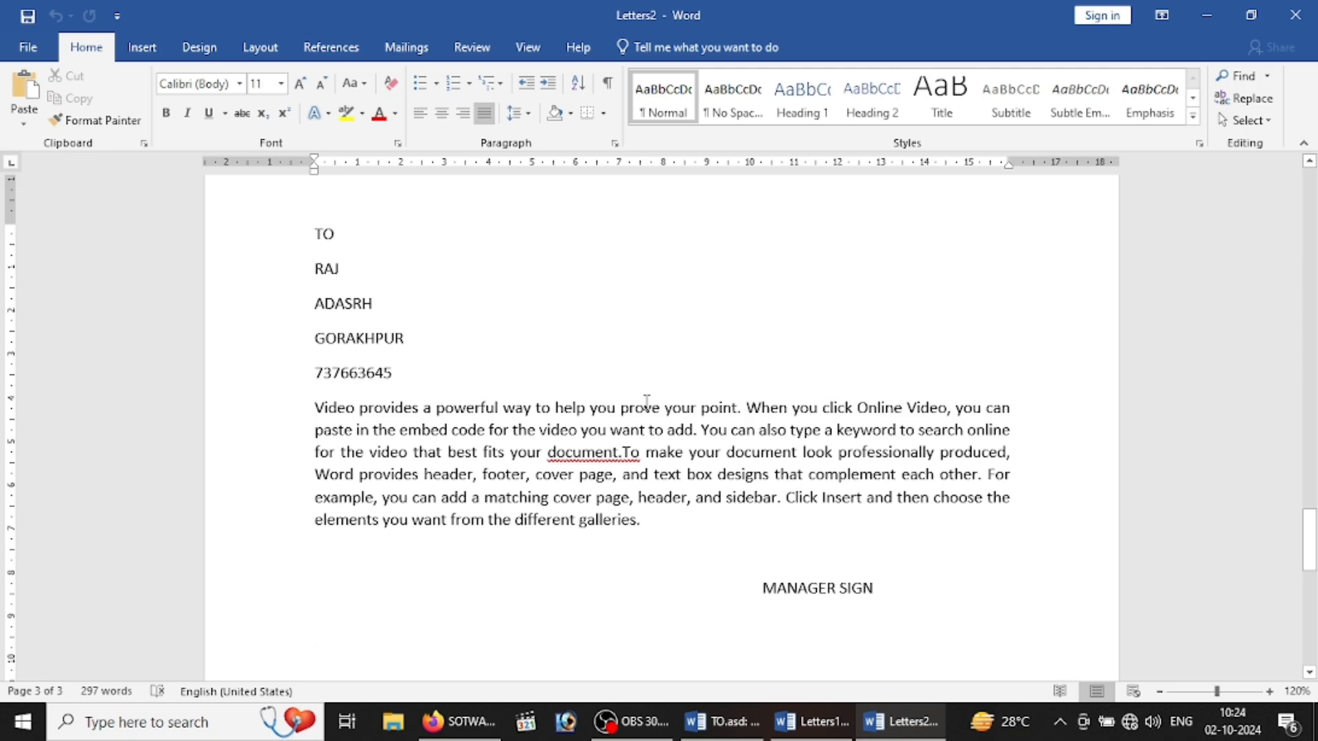
scroll(646, 401, down, 3)
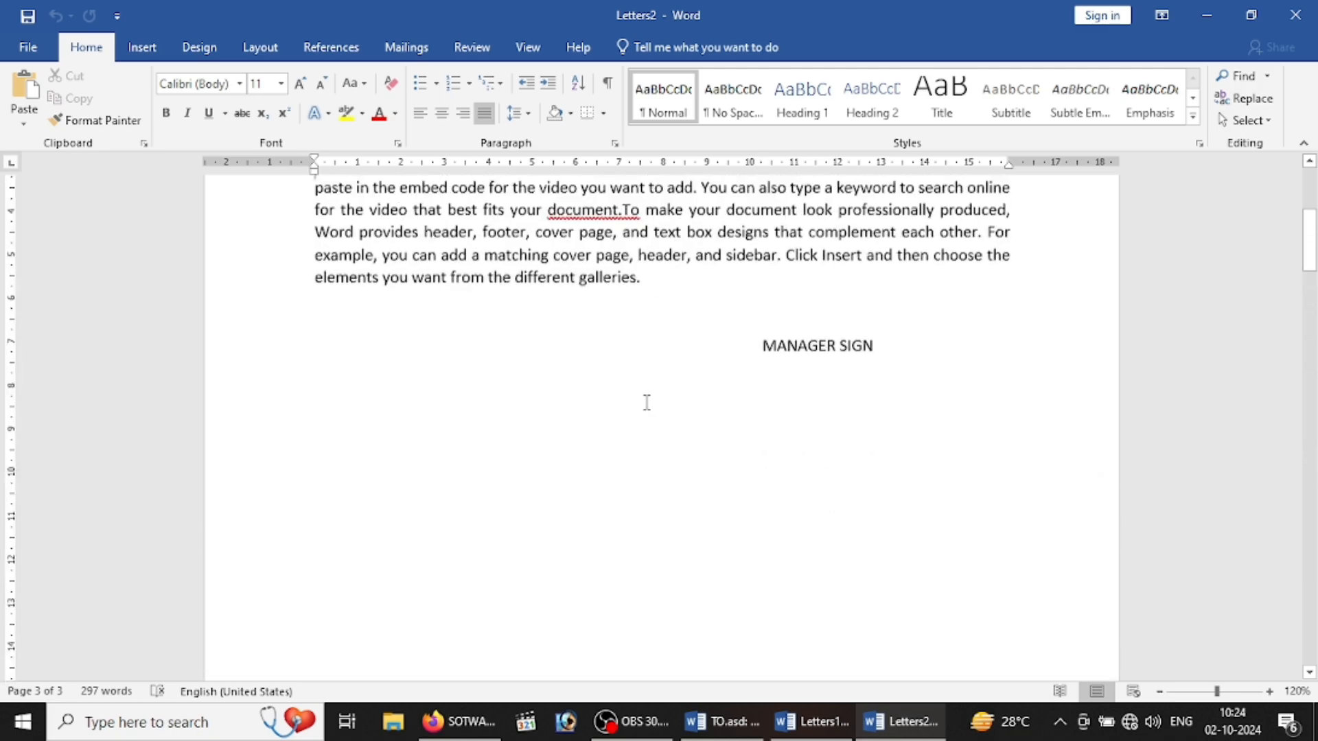
scroll(647, 402, up, 3)
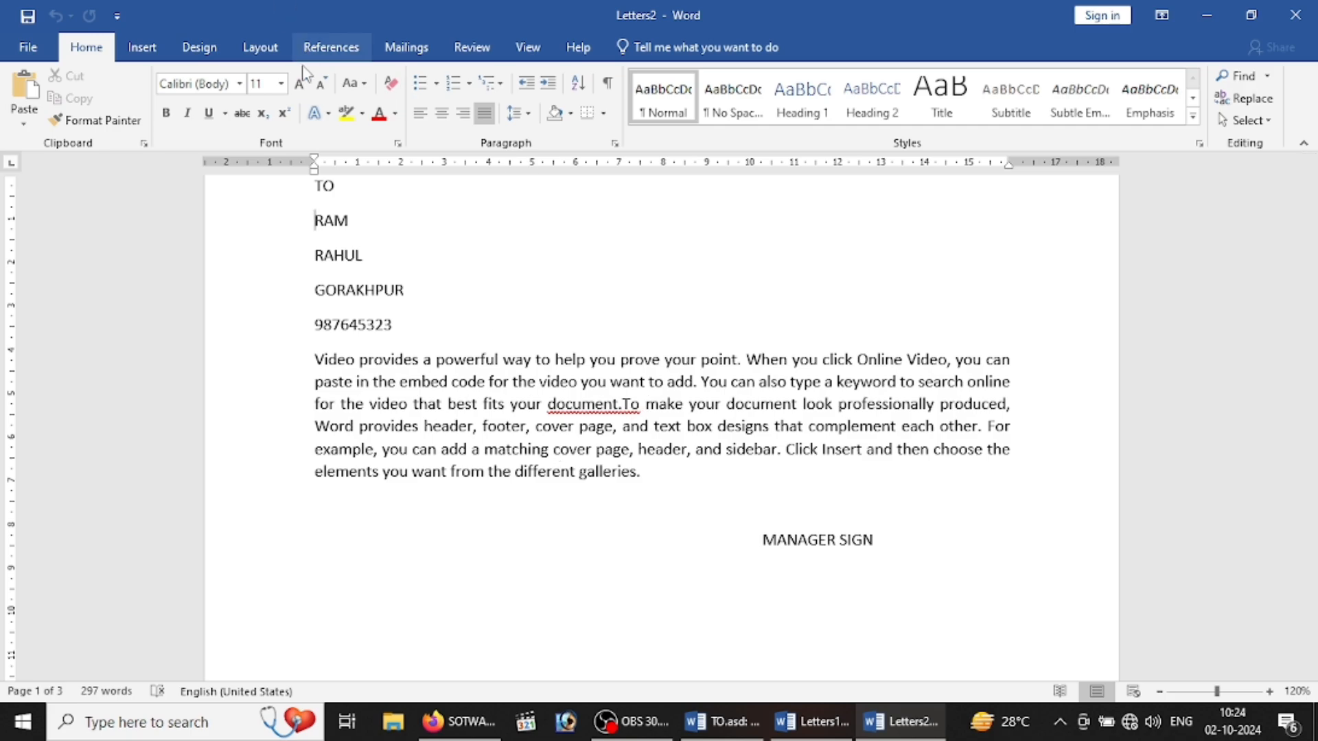
Step: Delete all merged text from Letters2 and start an Envelopes mail merge
click(388, 50)
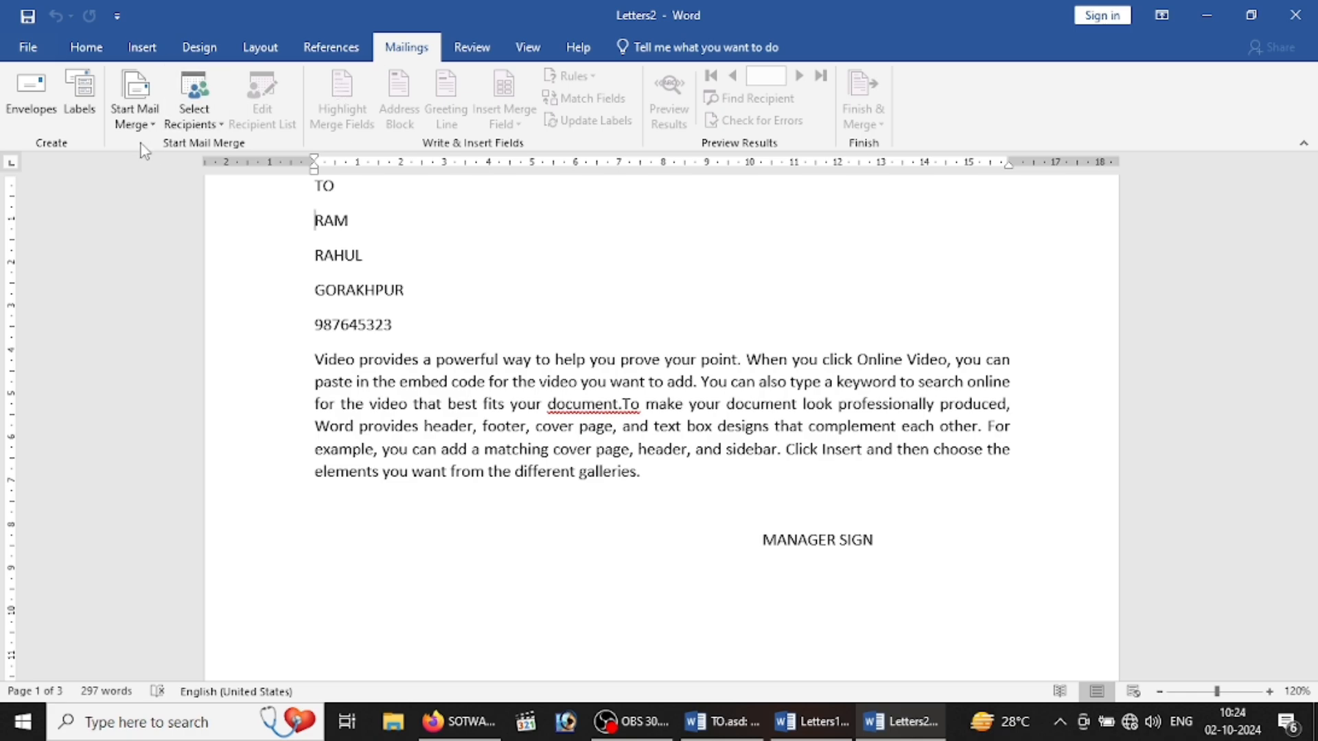
click(139, 124)
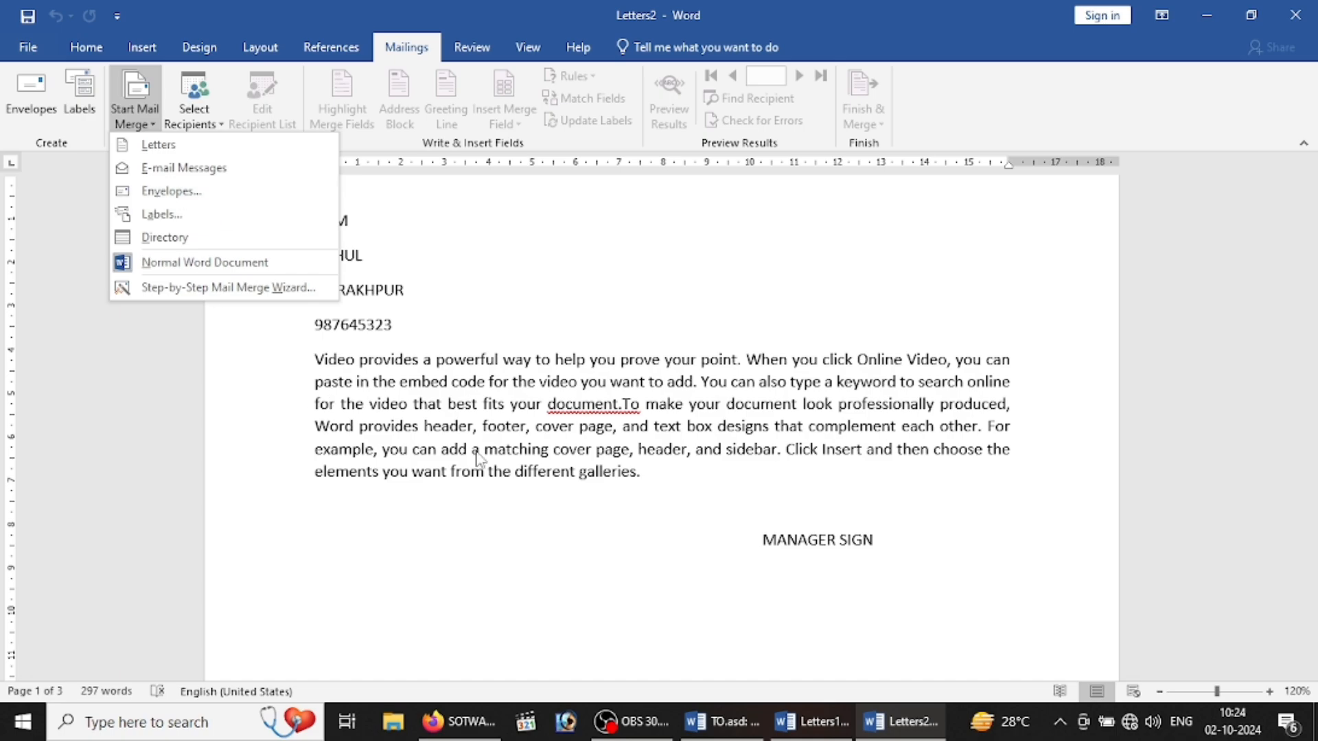
click(425, 555)
key(ctrl+a)
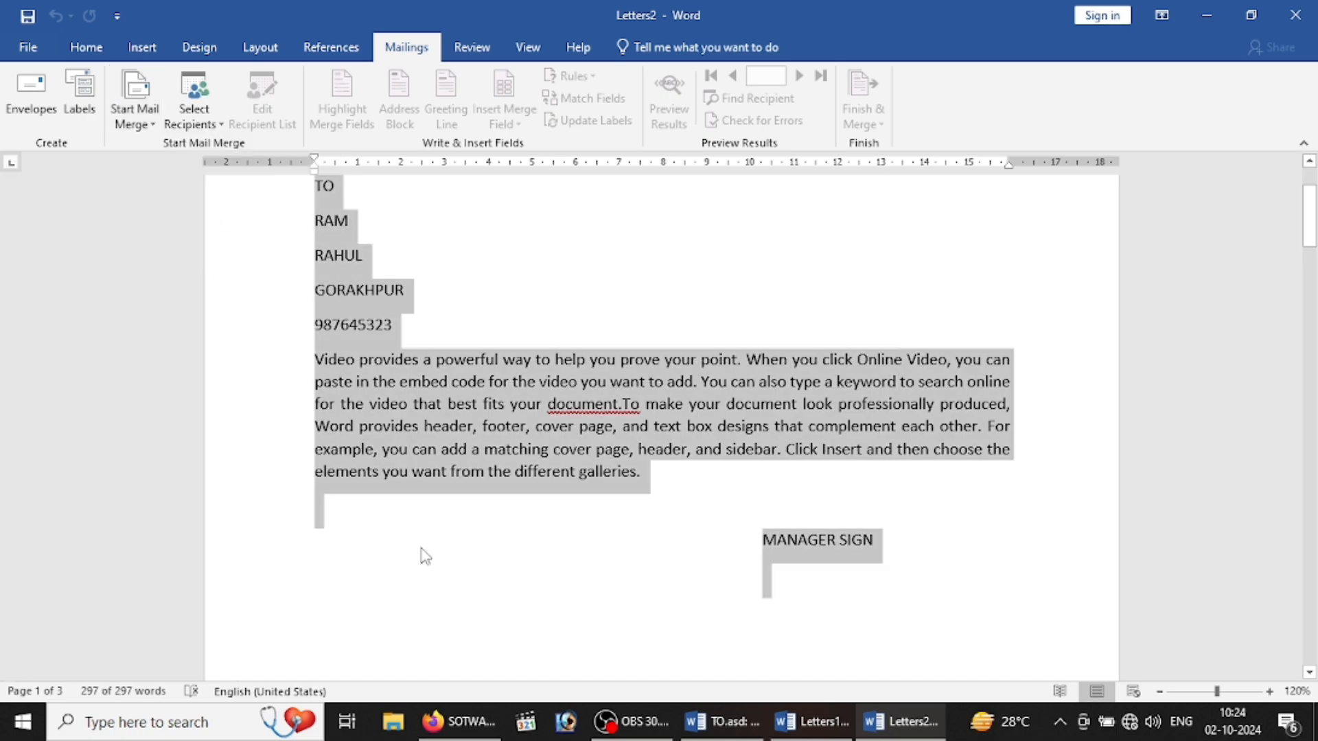
key(Delete)
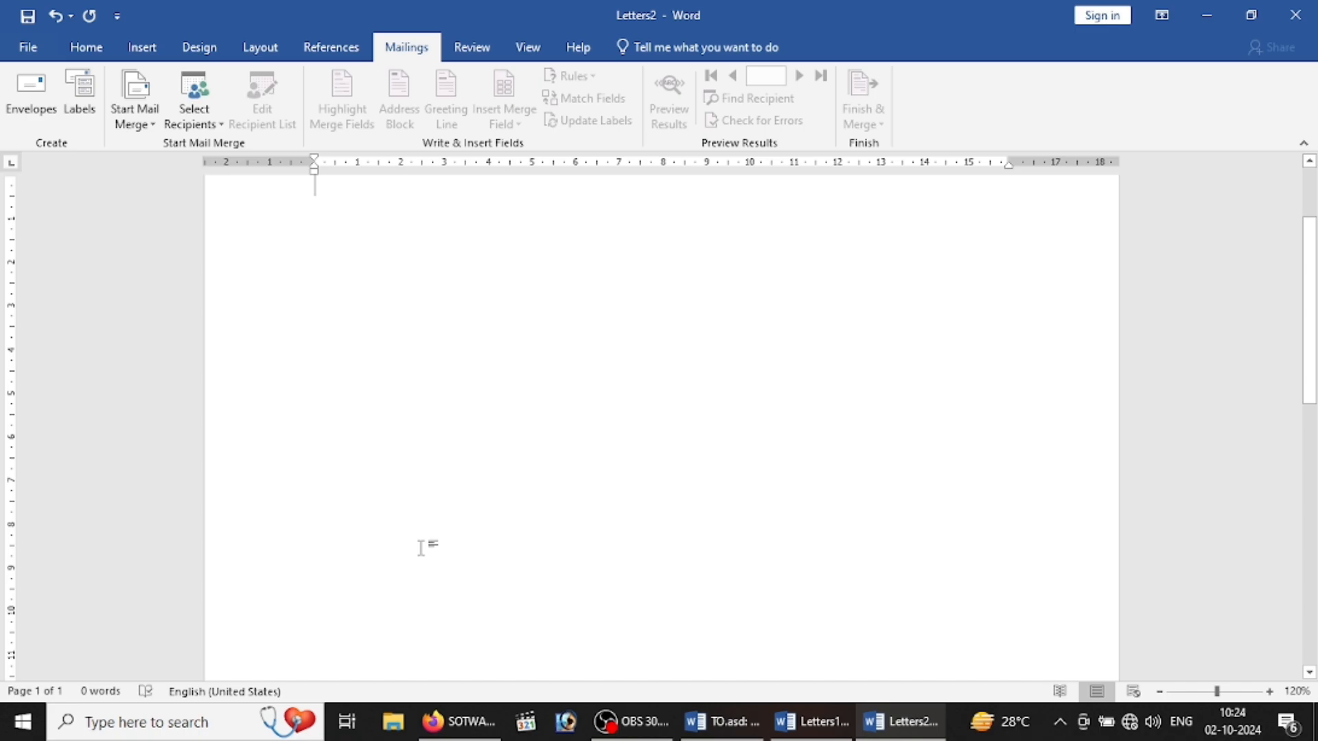
click(146, 129)
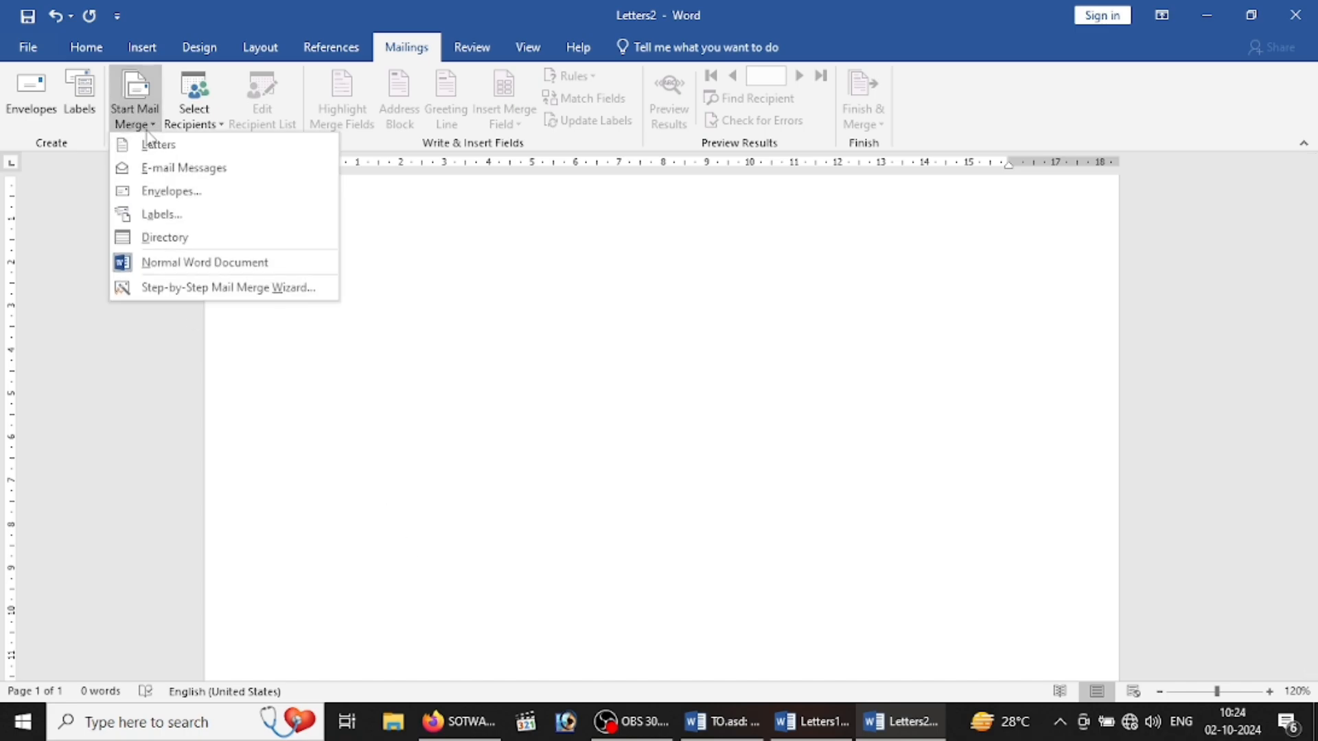
click(180, 193)
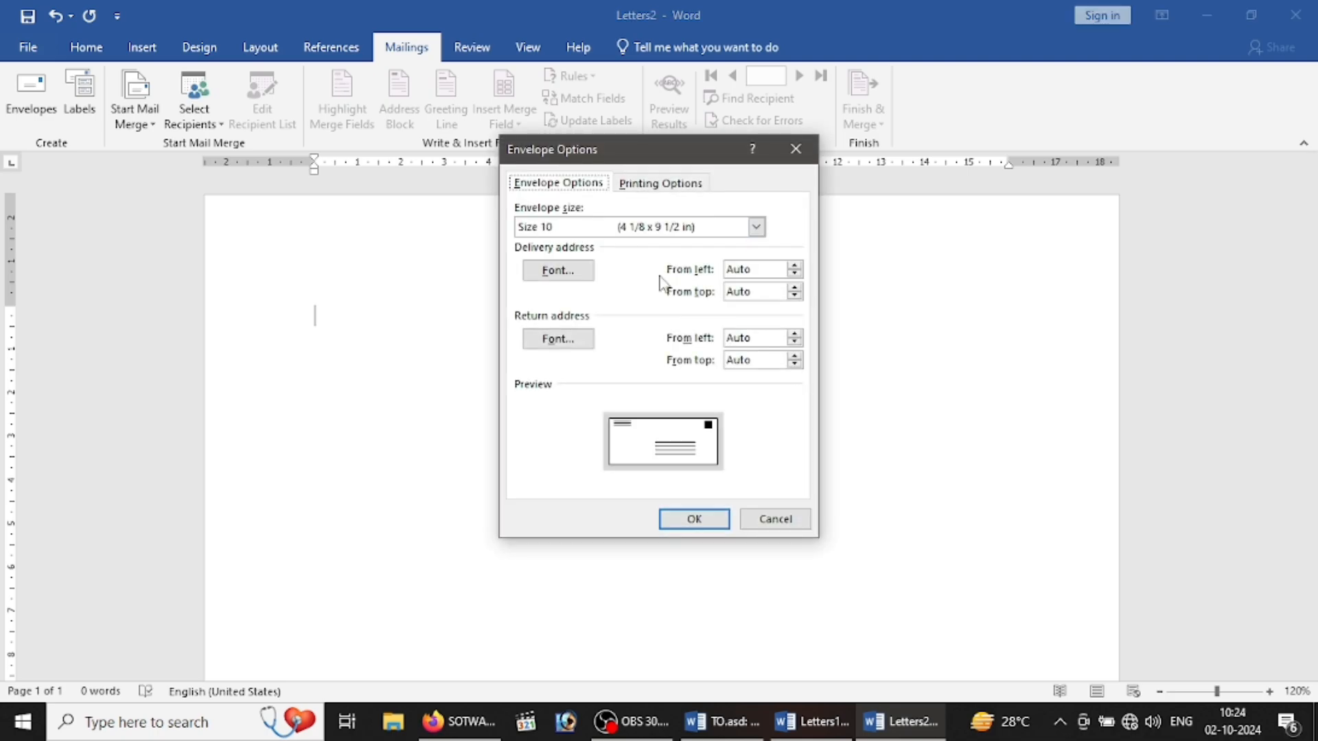
Step: Accept the Size 10 envelope and enter TO in the delivery address area
click(690, 519)
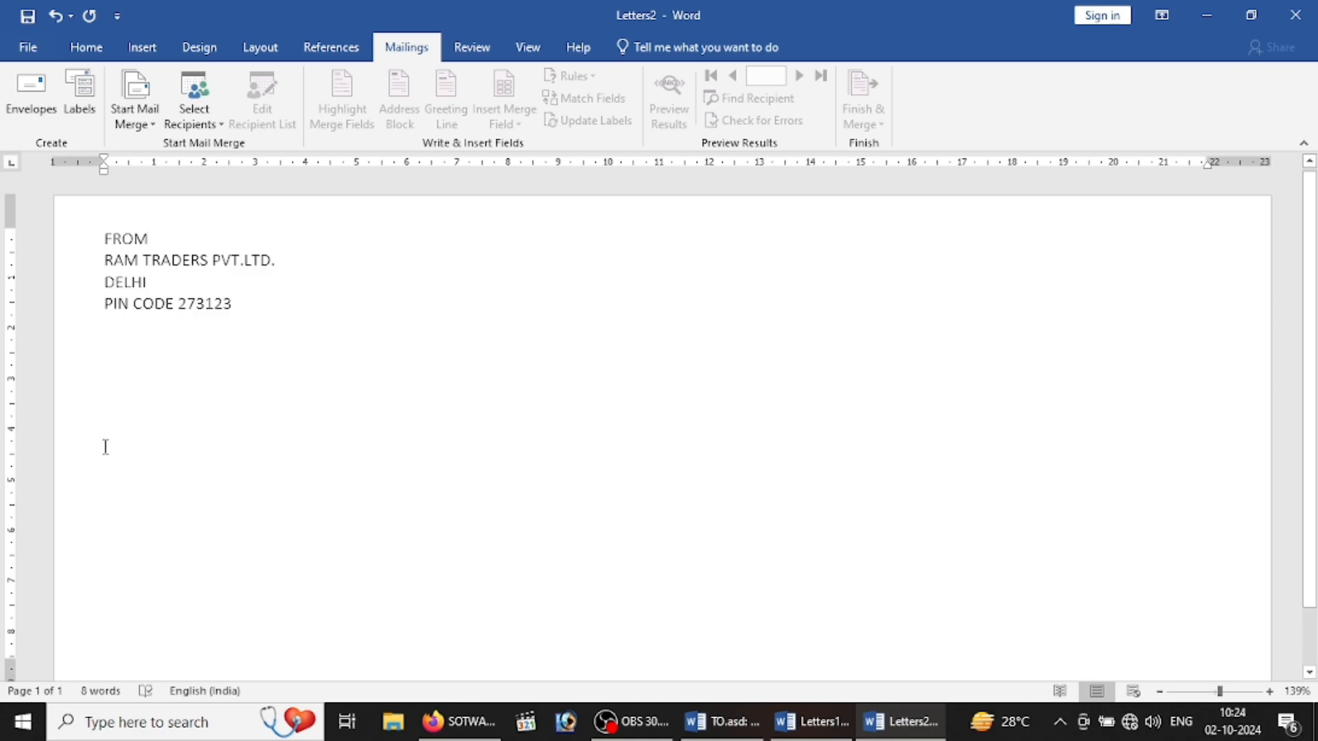
click(635, 537)
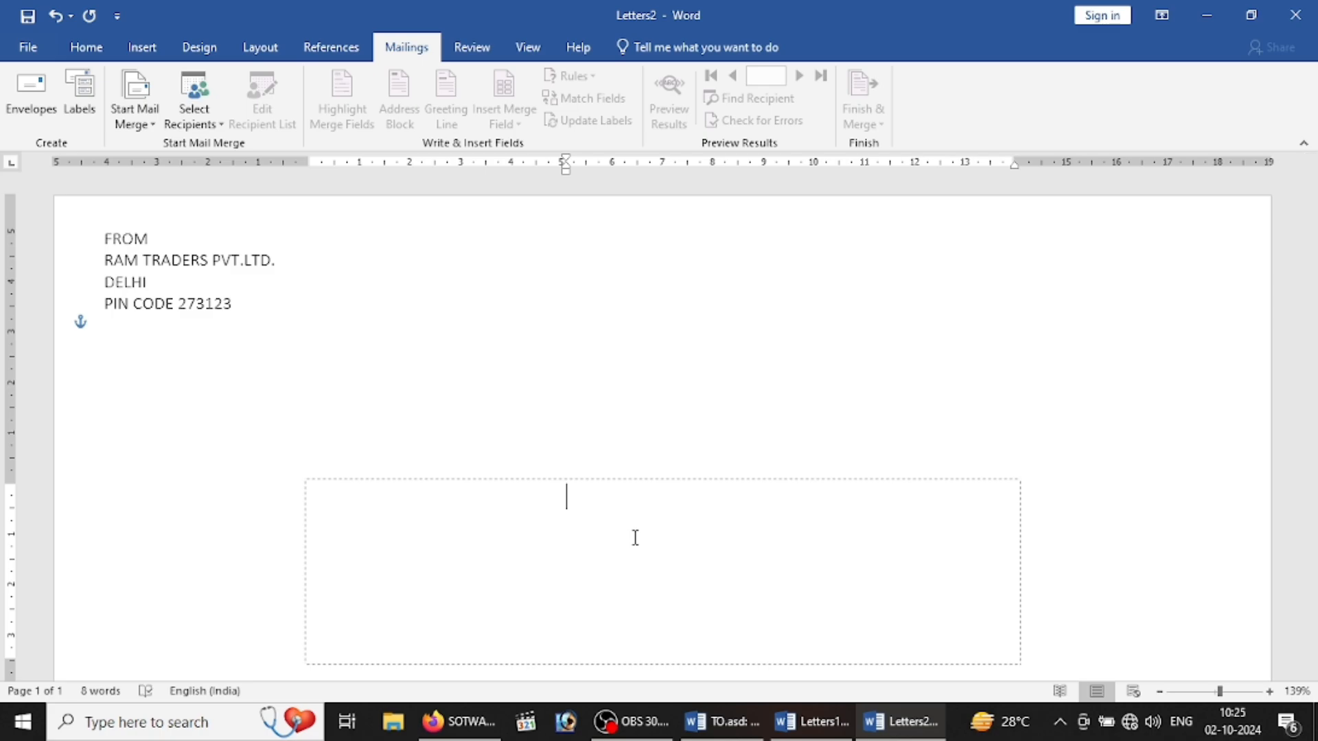
text(T)
key(BackSpace)
click(201, 125)
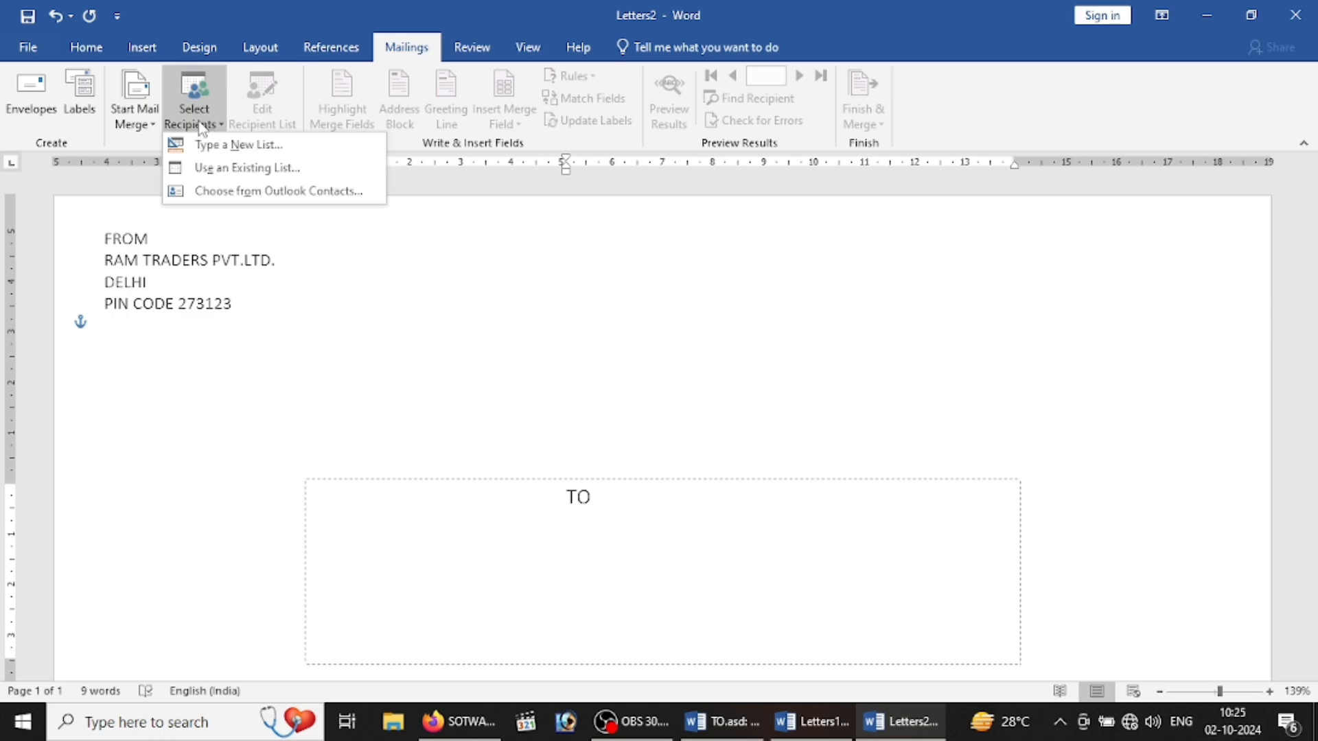
Step: Use LIST.mdb from the Desktop as the existing recipient list
click(255, 176)
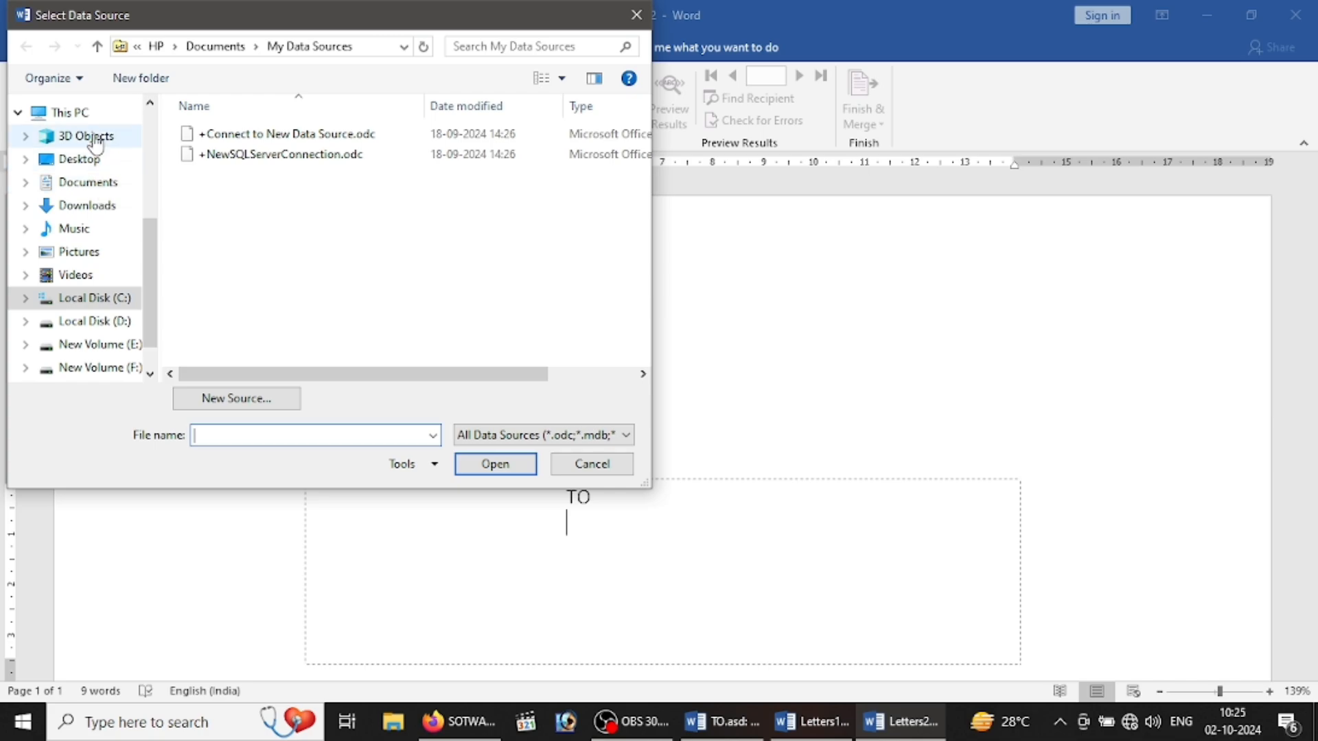
click(95, 164)
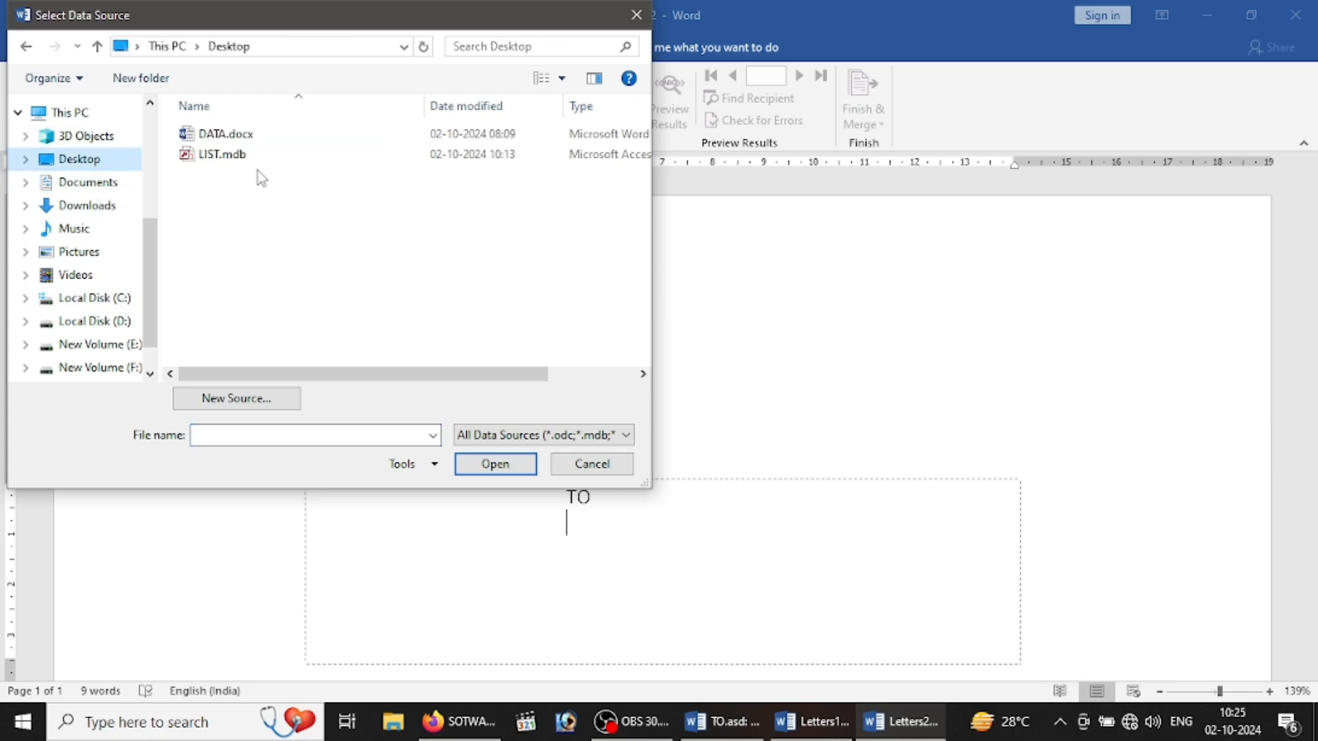
click(253, 158)
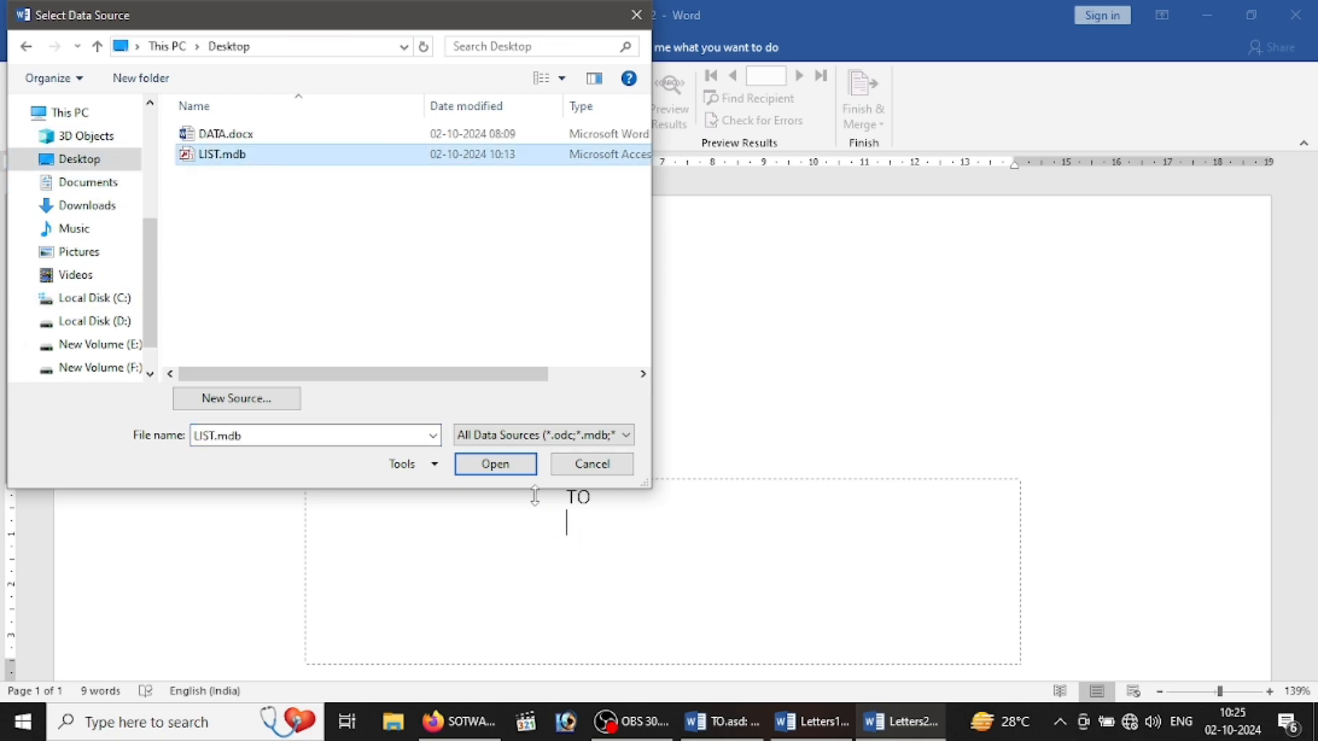
click(510, 472)
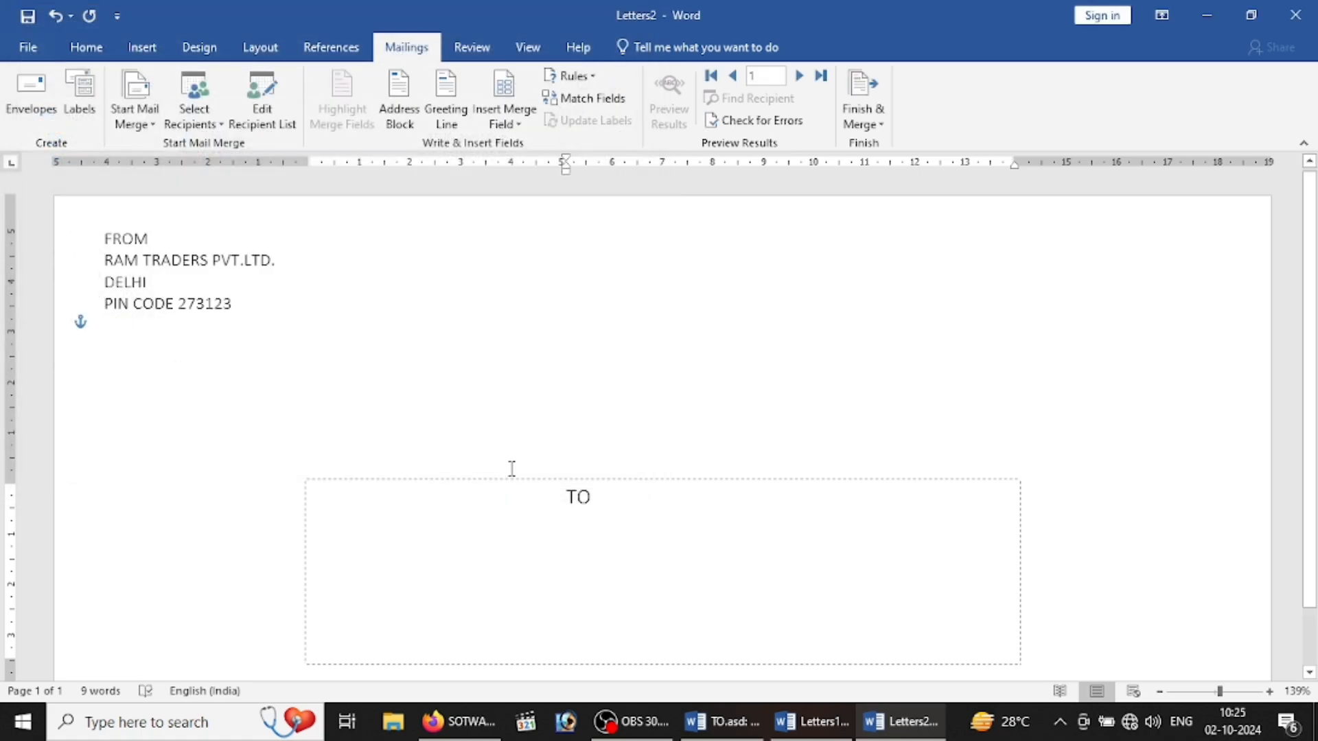
Step: Insert the NAME, FATHERS_NAME, ADDRESS and MOBILE_NO merge fields on separate lines under TO
click(503, 125)
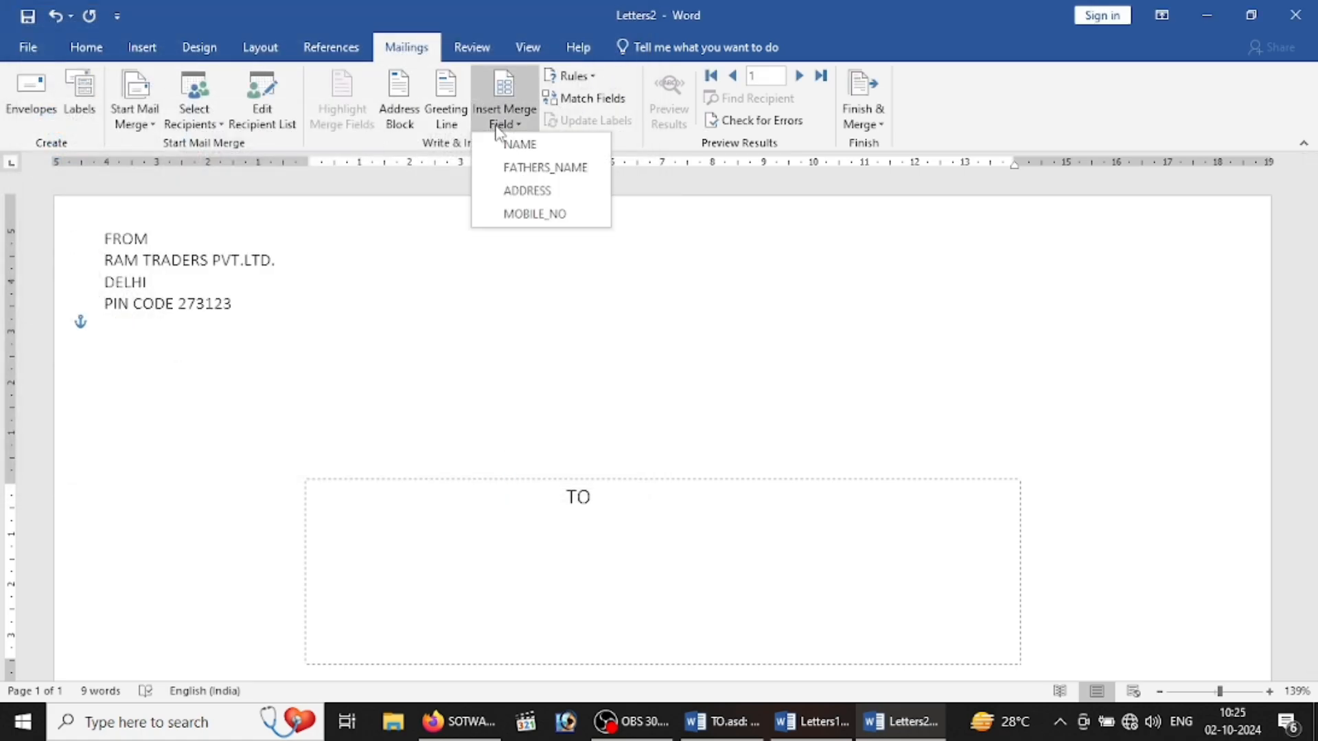
click(515, 144)
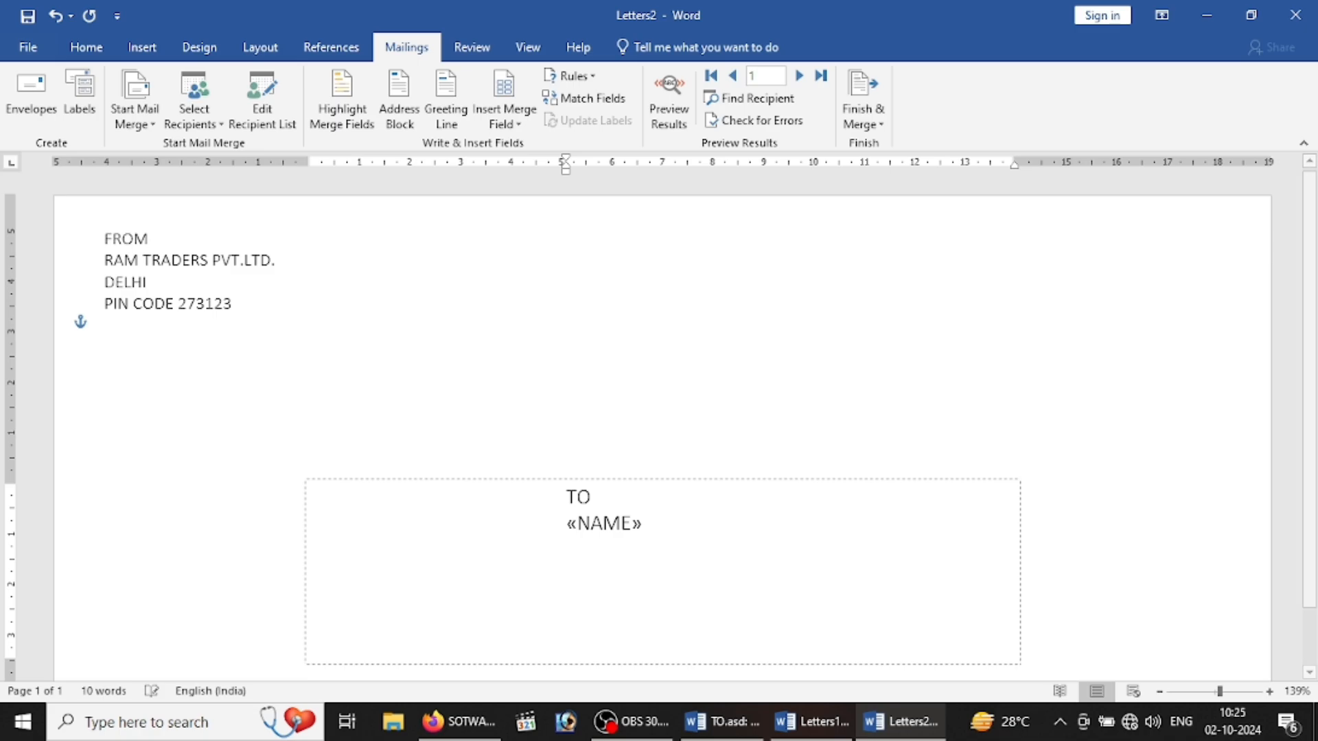
key(Return)
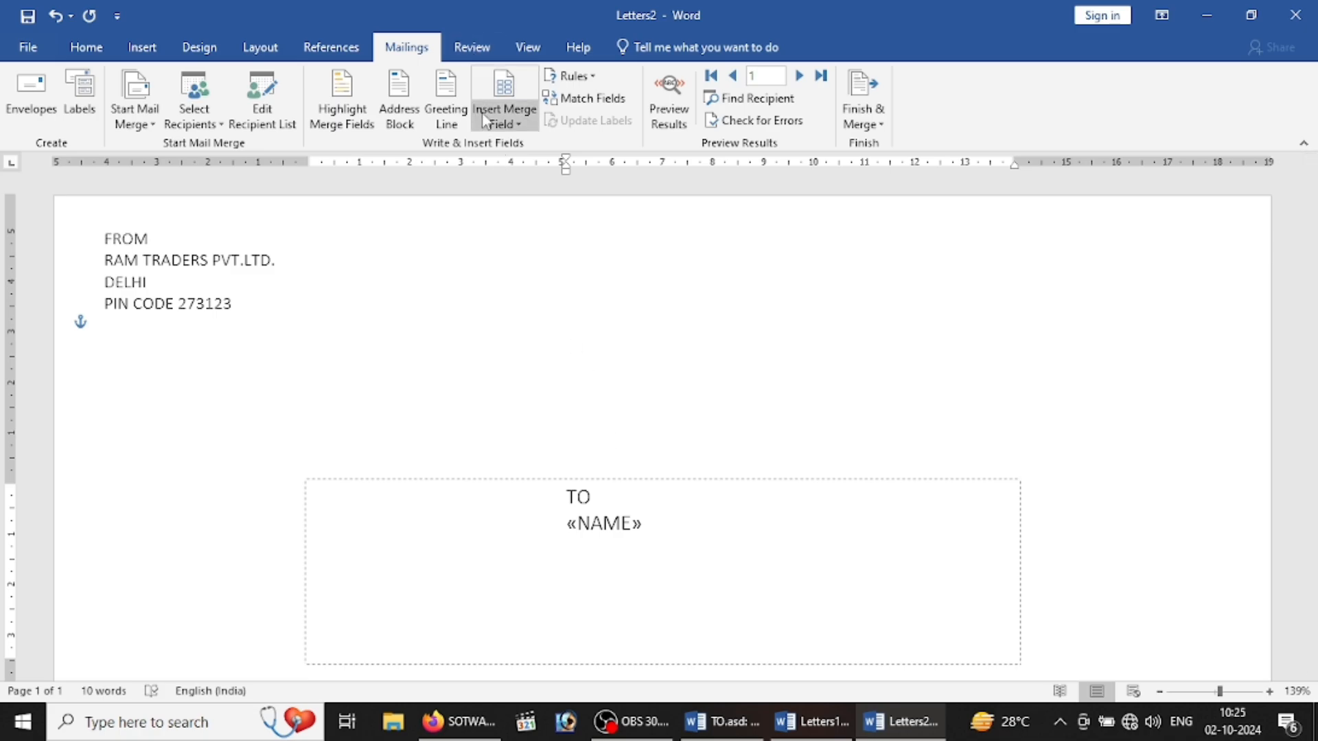
click(503, 124)
click(524, 169)
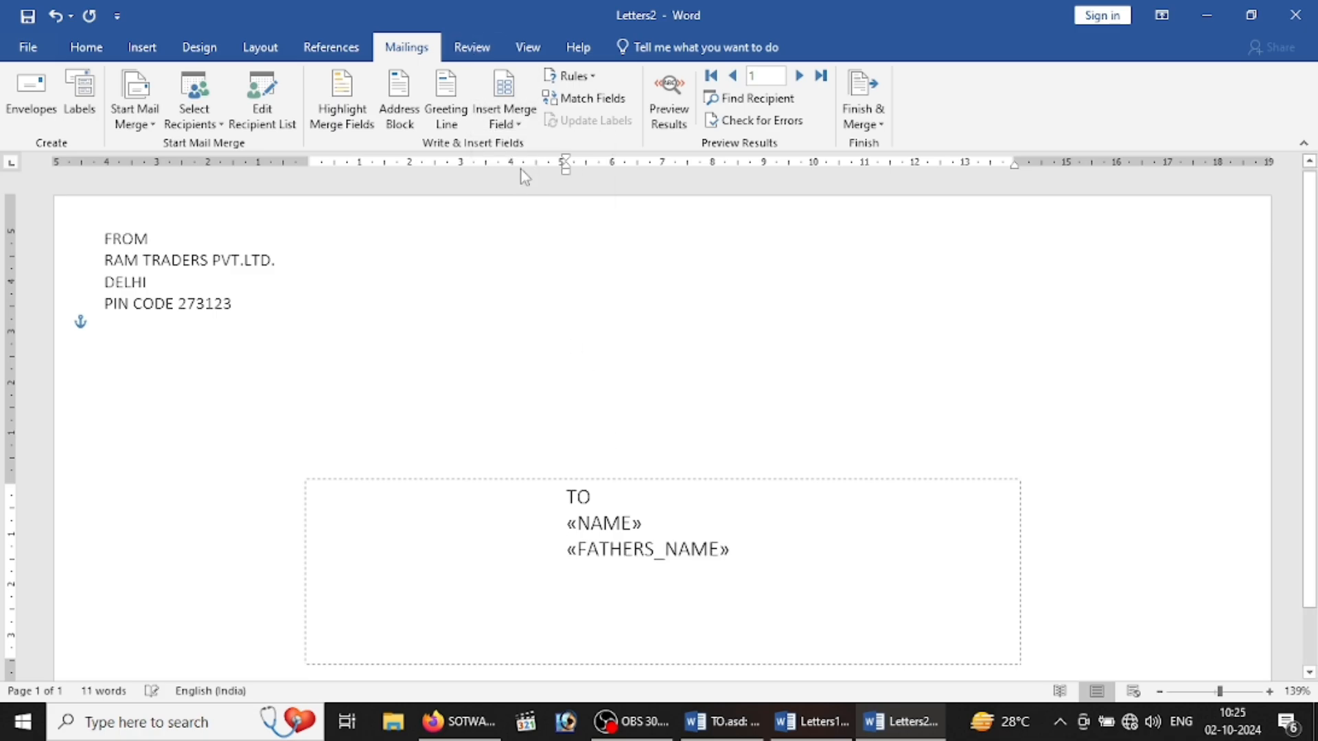
key(Return)
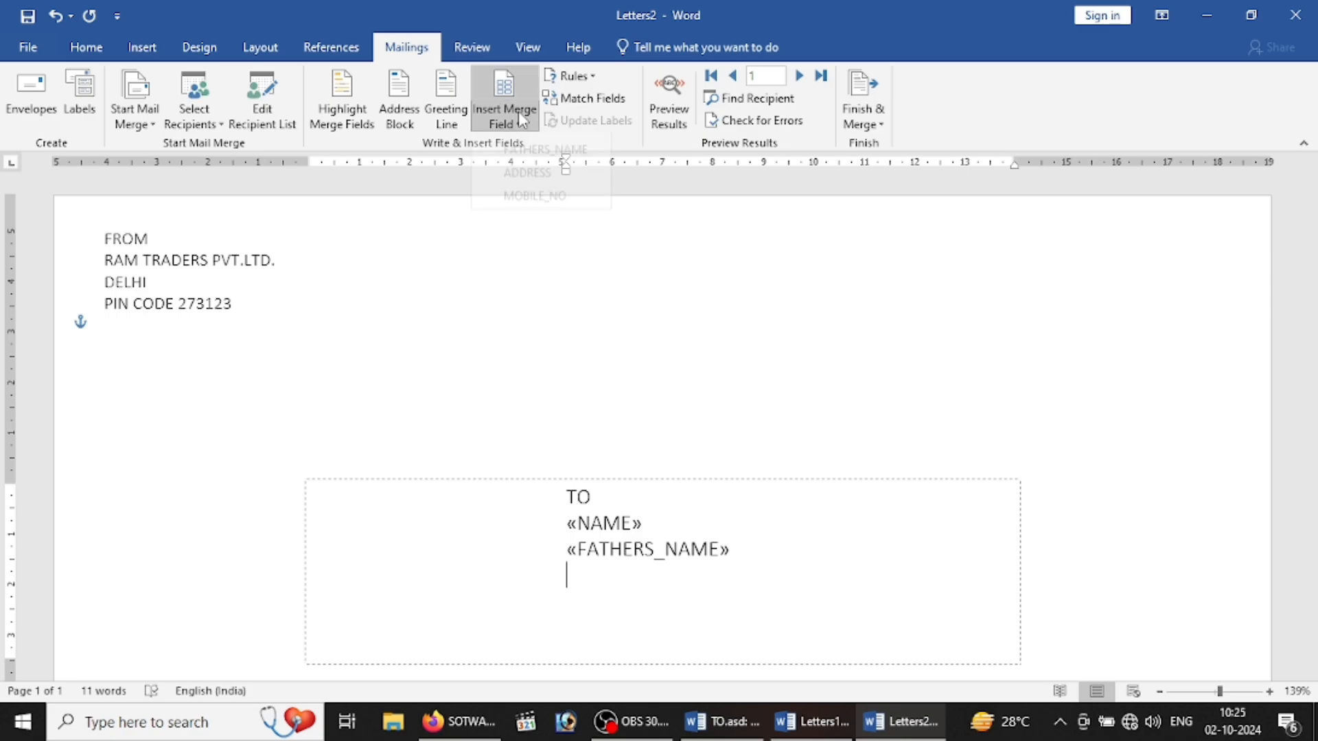
click(517, 114)
click(536, 190)
key(Return)
click(518, 113)
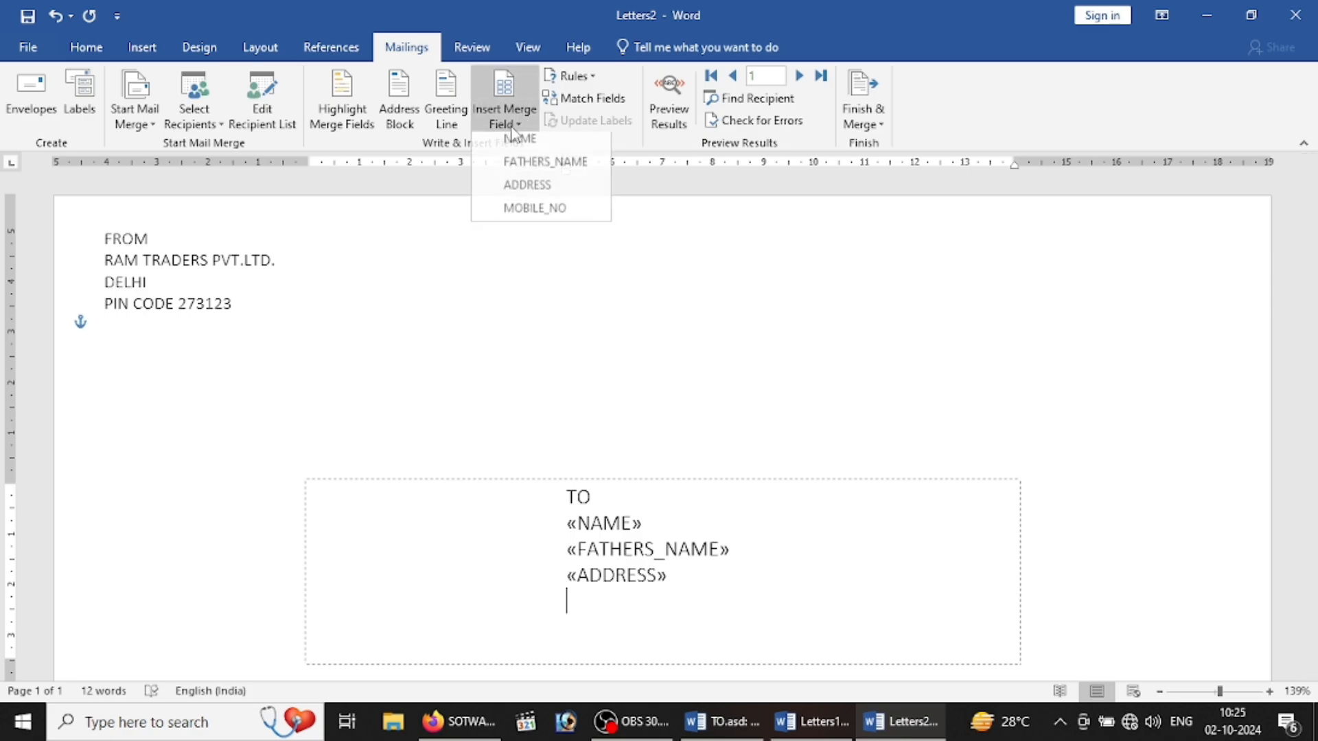
click(533, 215)
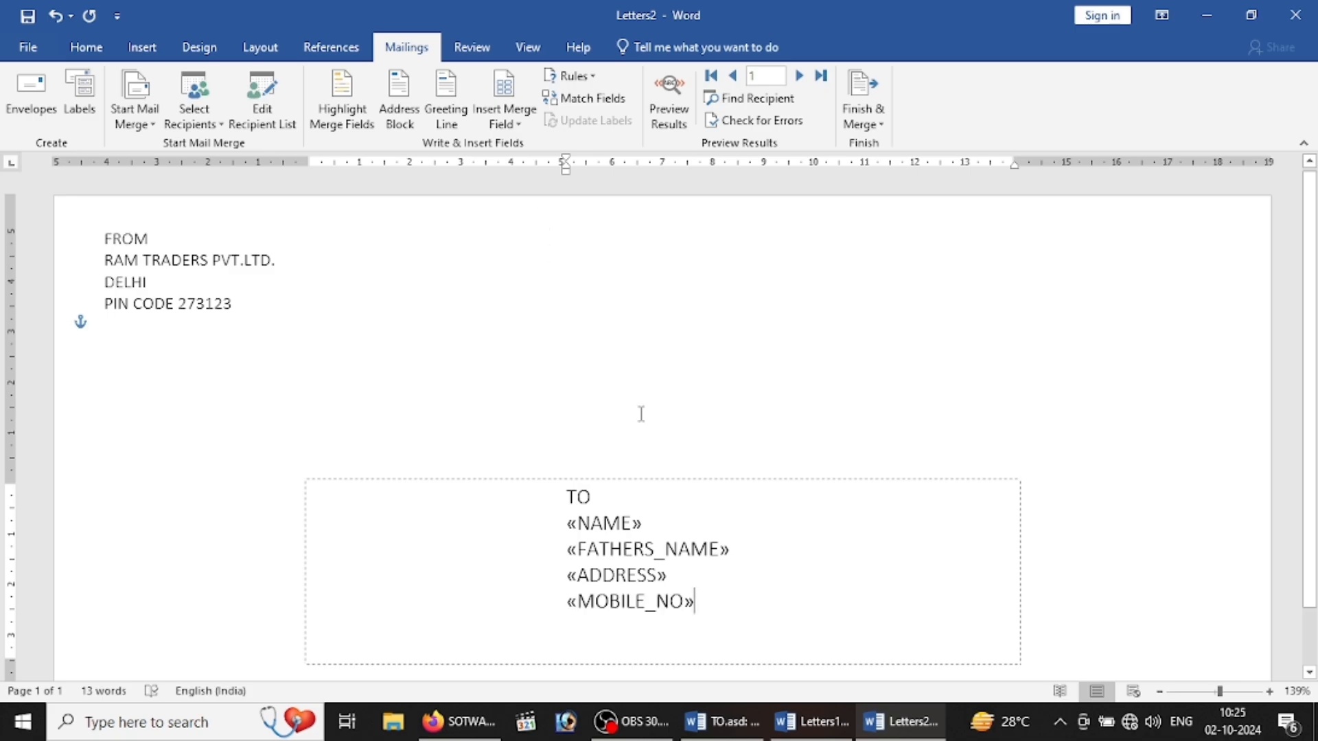
Step: Make the TO address block bold, italic and red
drag(704, 648, 569, 493)
click(589, 466)
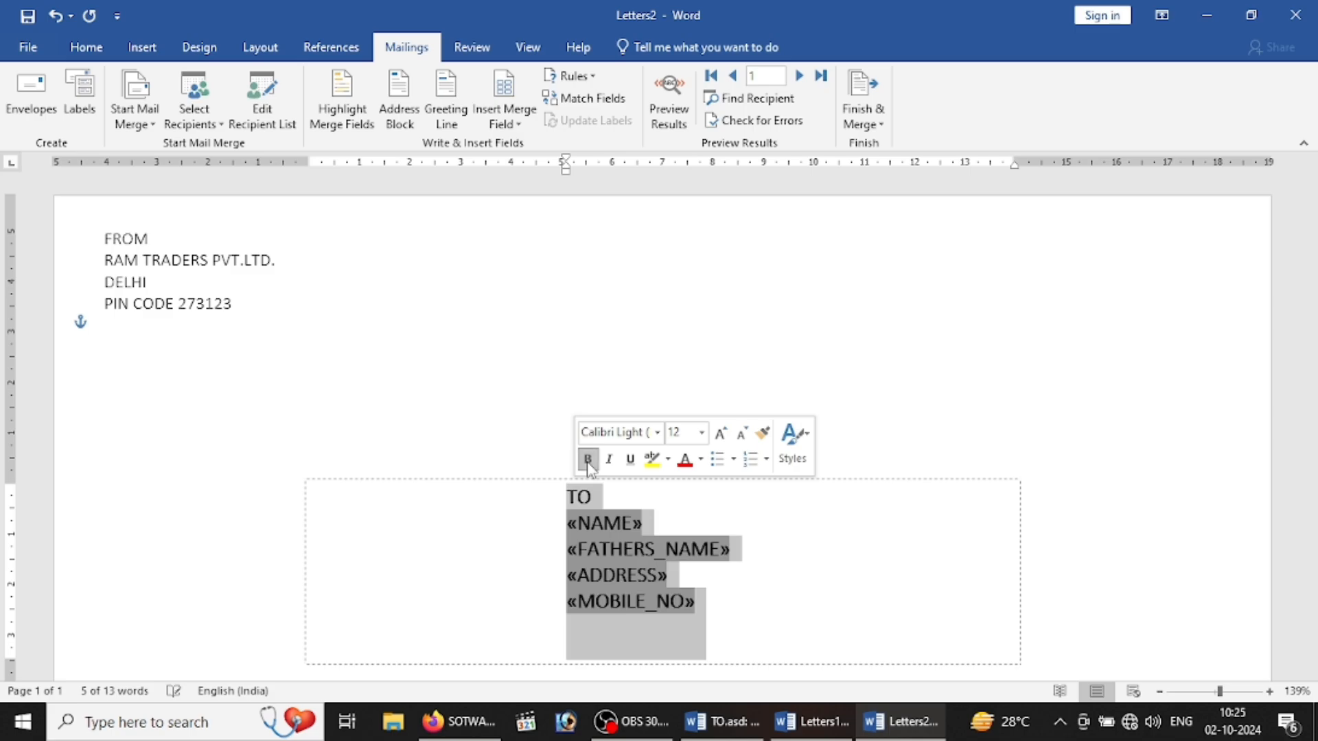
click(608, 460)
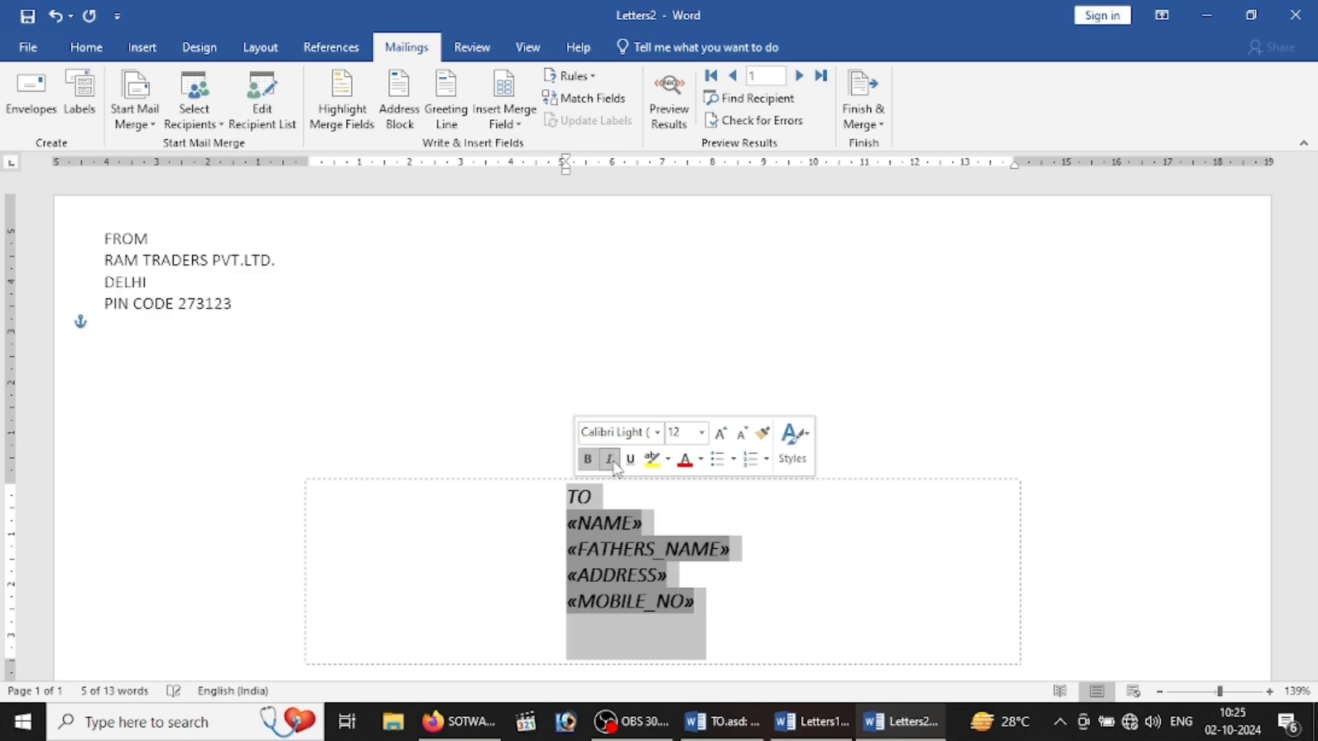
click(689, 467)
Step: Make the four FROM lines bold, italic and red, enlarged by two font sizes
drag(263, 331, 64, 238)
click(215, 306)
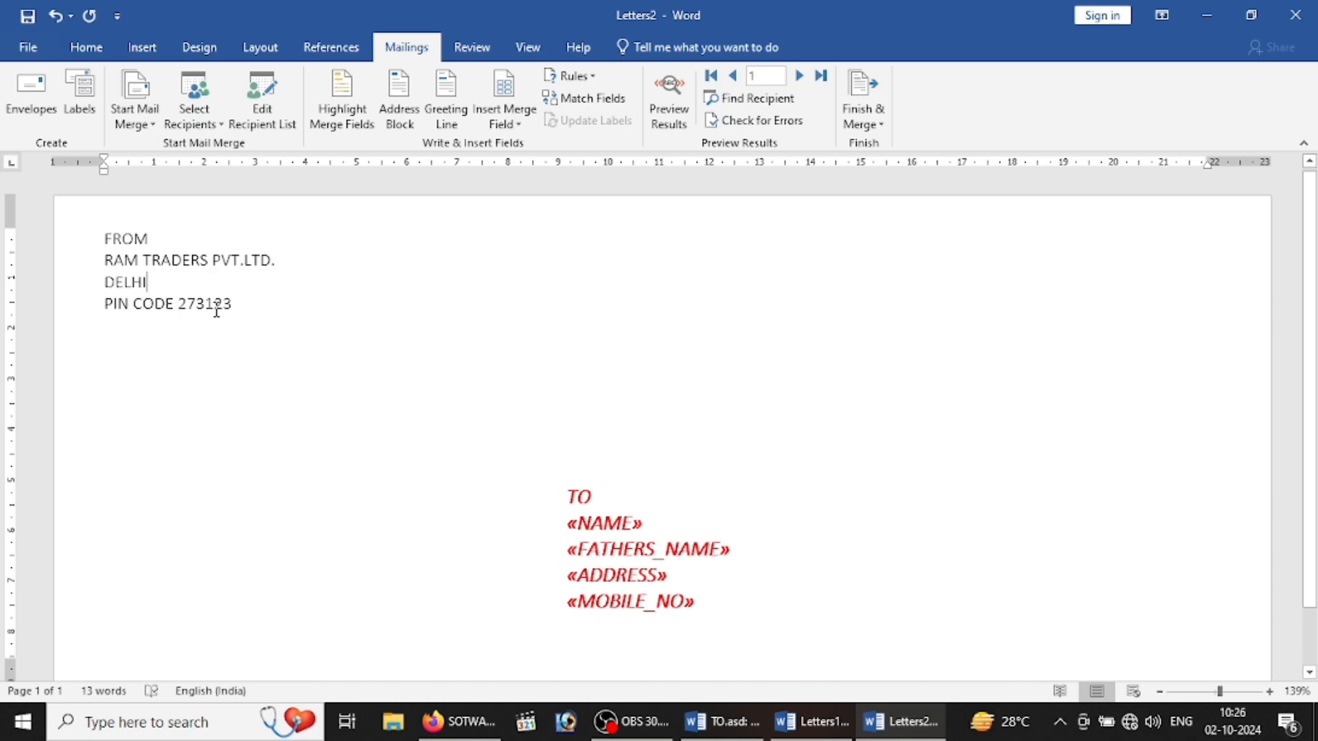
drag(244, 306, 100, 241)
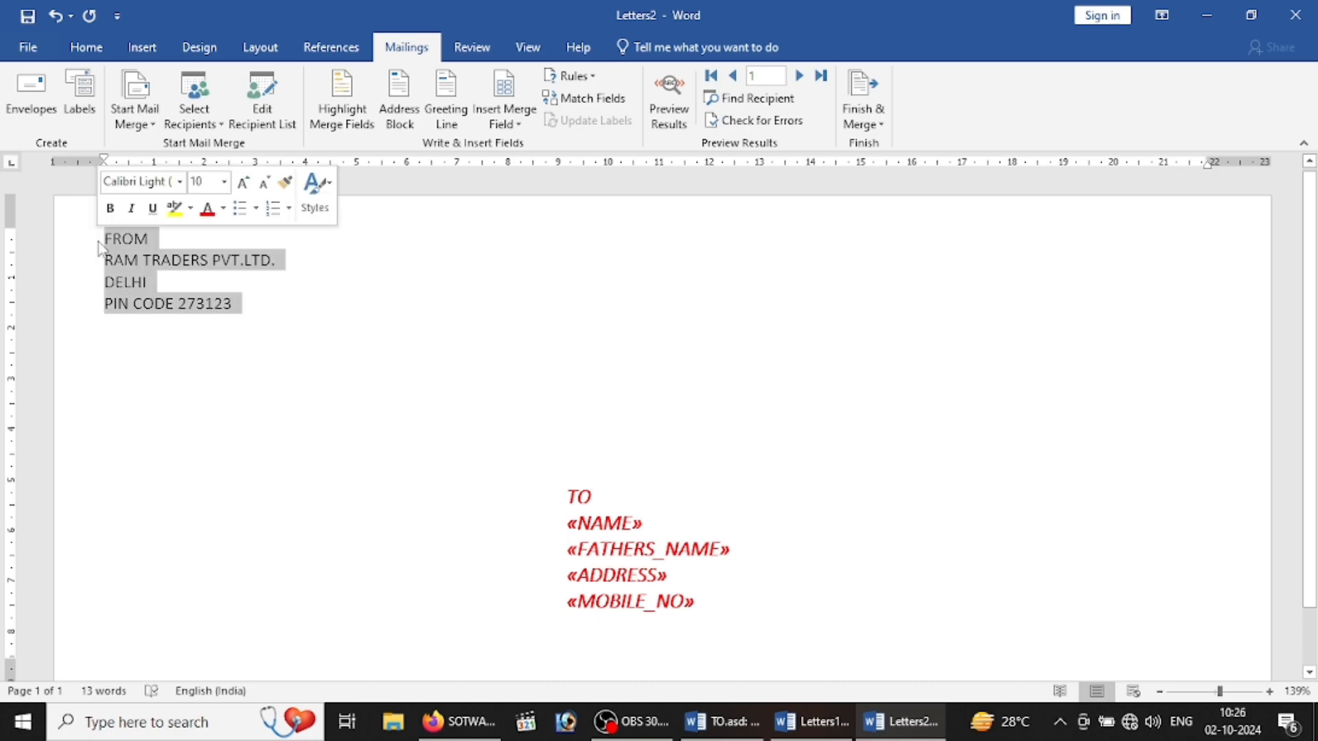
click(133, 211)
click(110, 207)
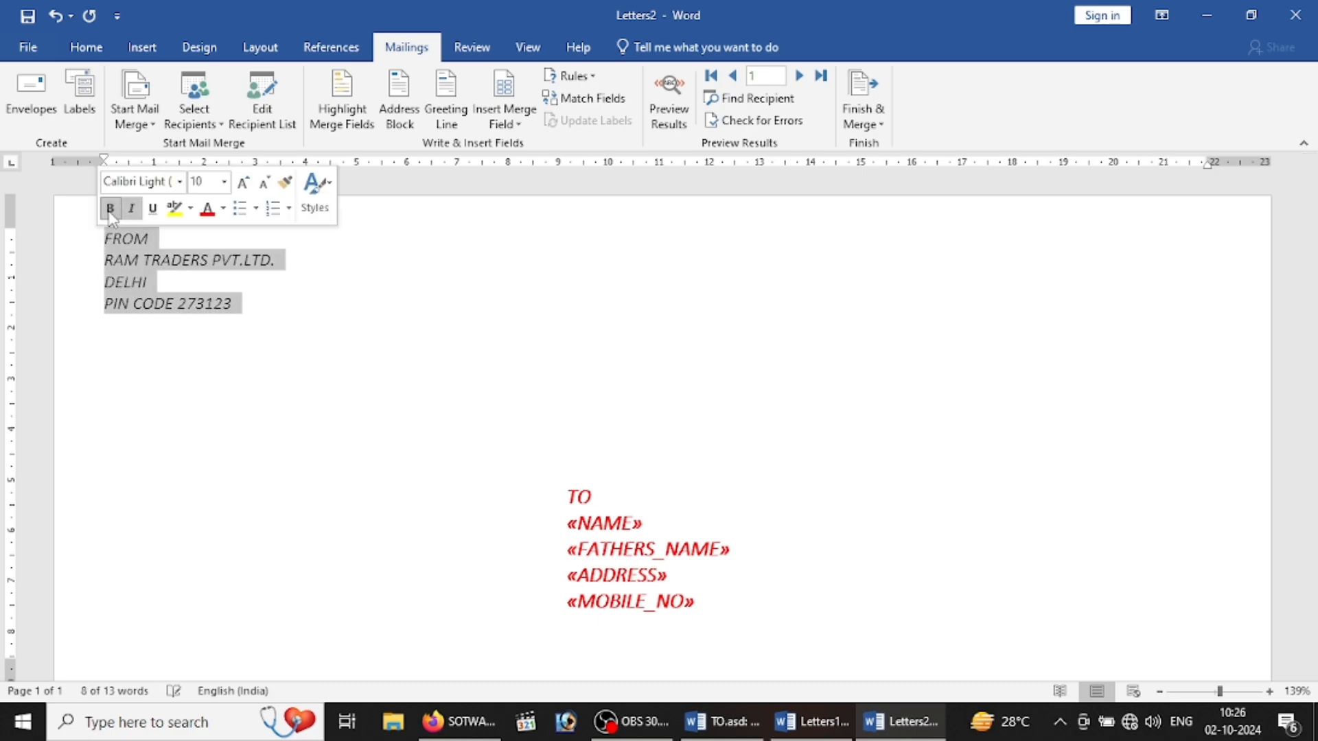
click(207, 210)
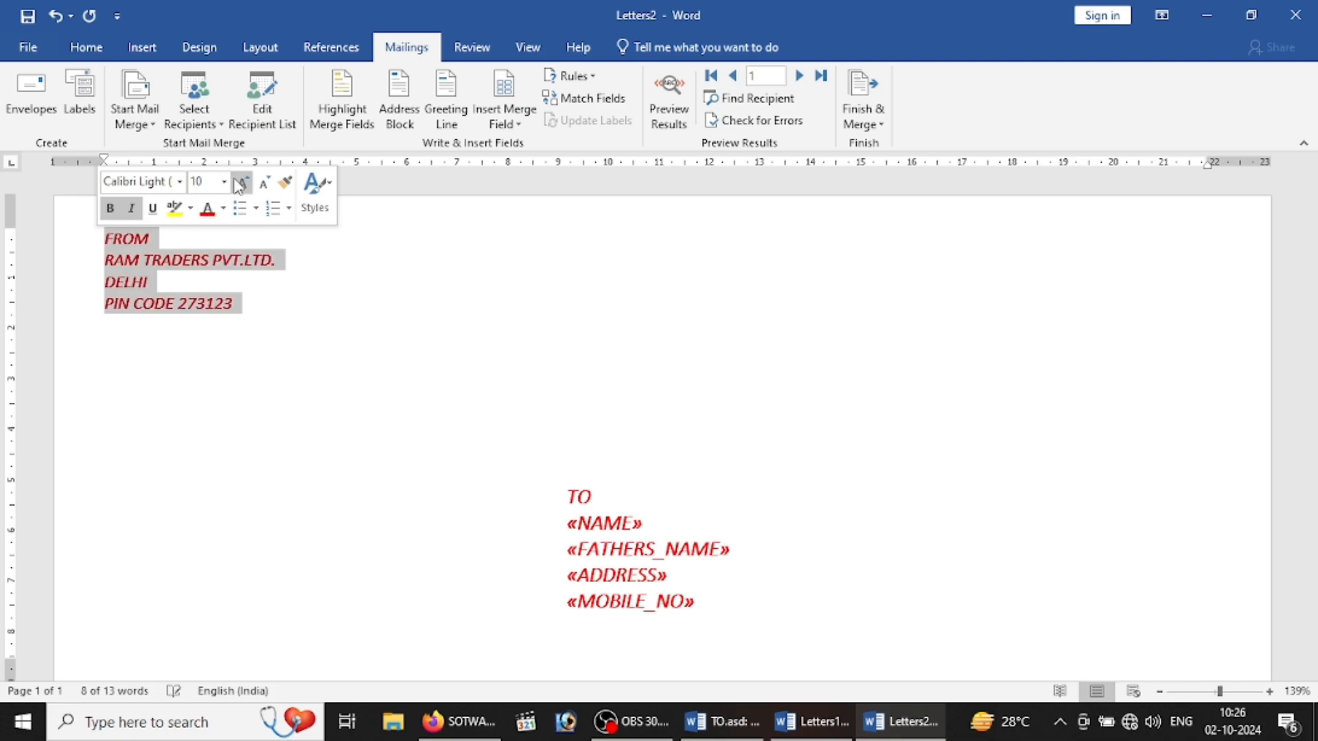
click(241, 186)
click(240, 185)
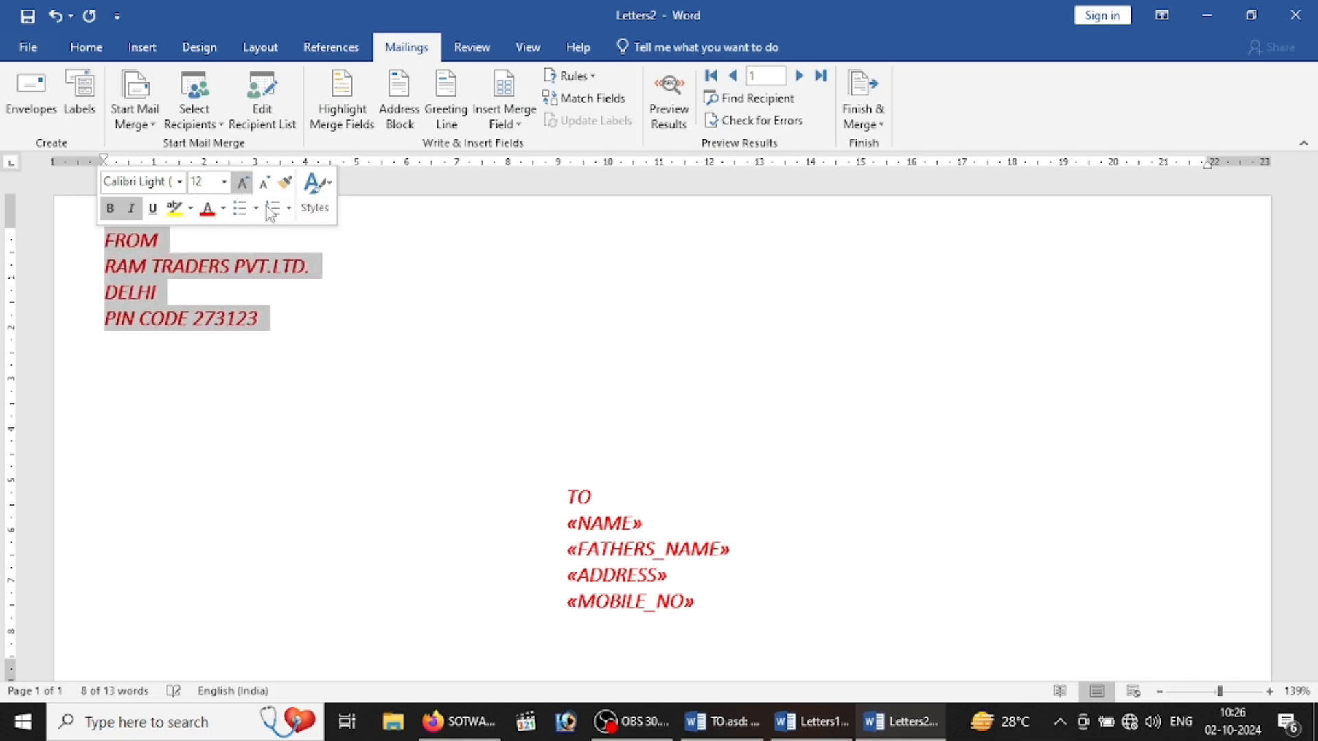
click(384, 351)
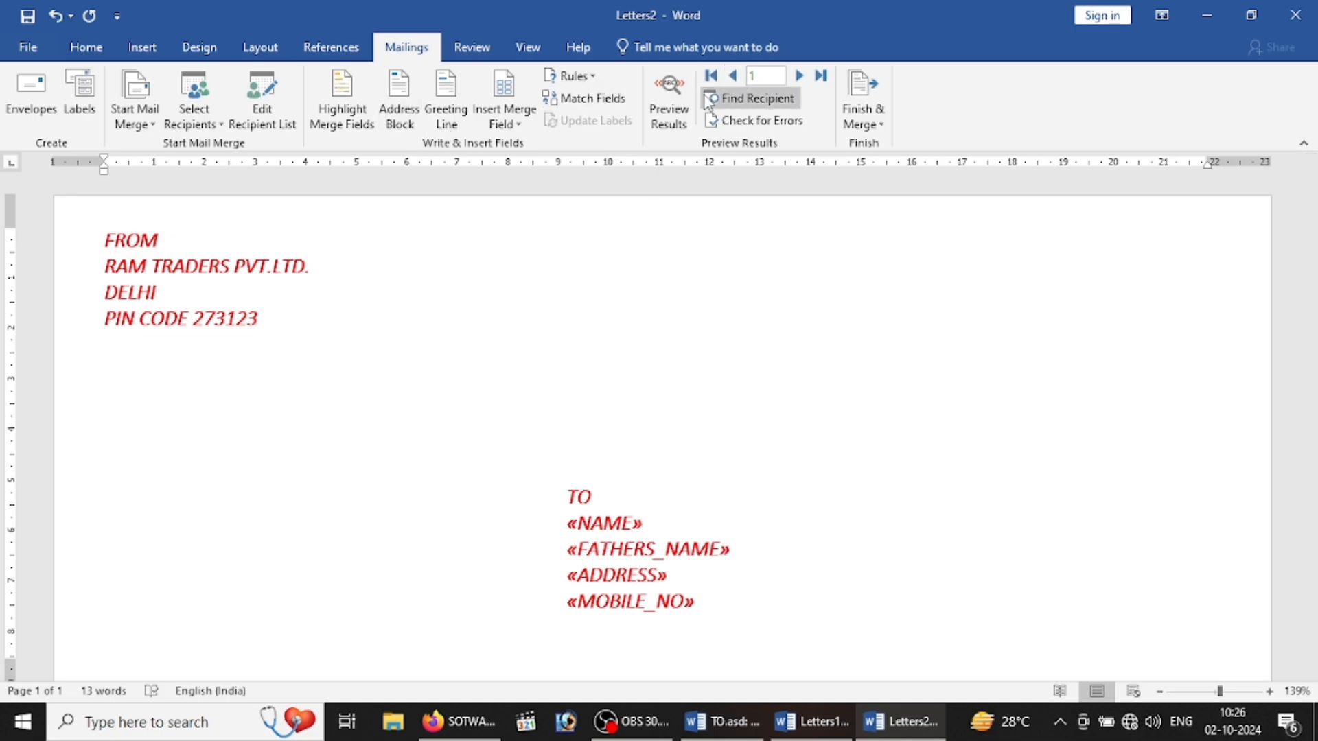
Step: Preview the envelope with real recipient data and advance to the third record
click(676, 102)
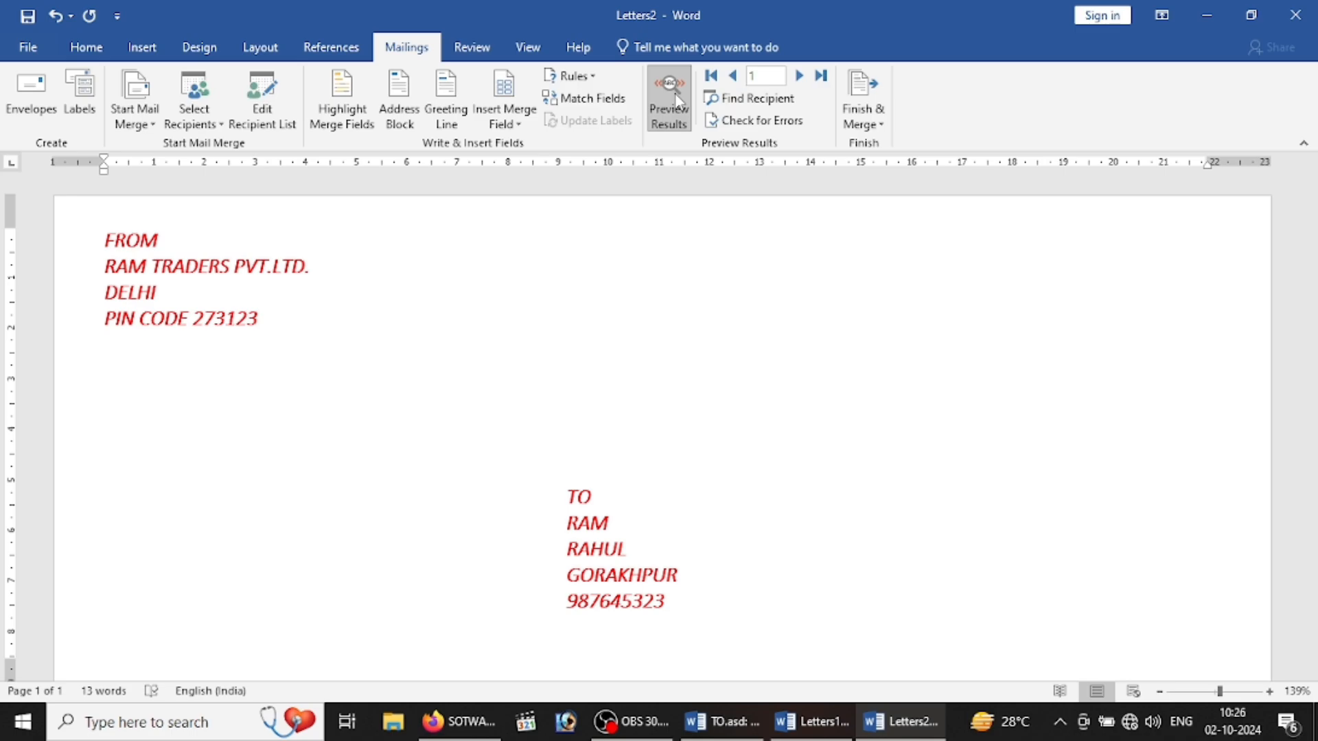
scroll(1316, 212, down, 1)
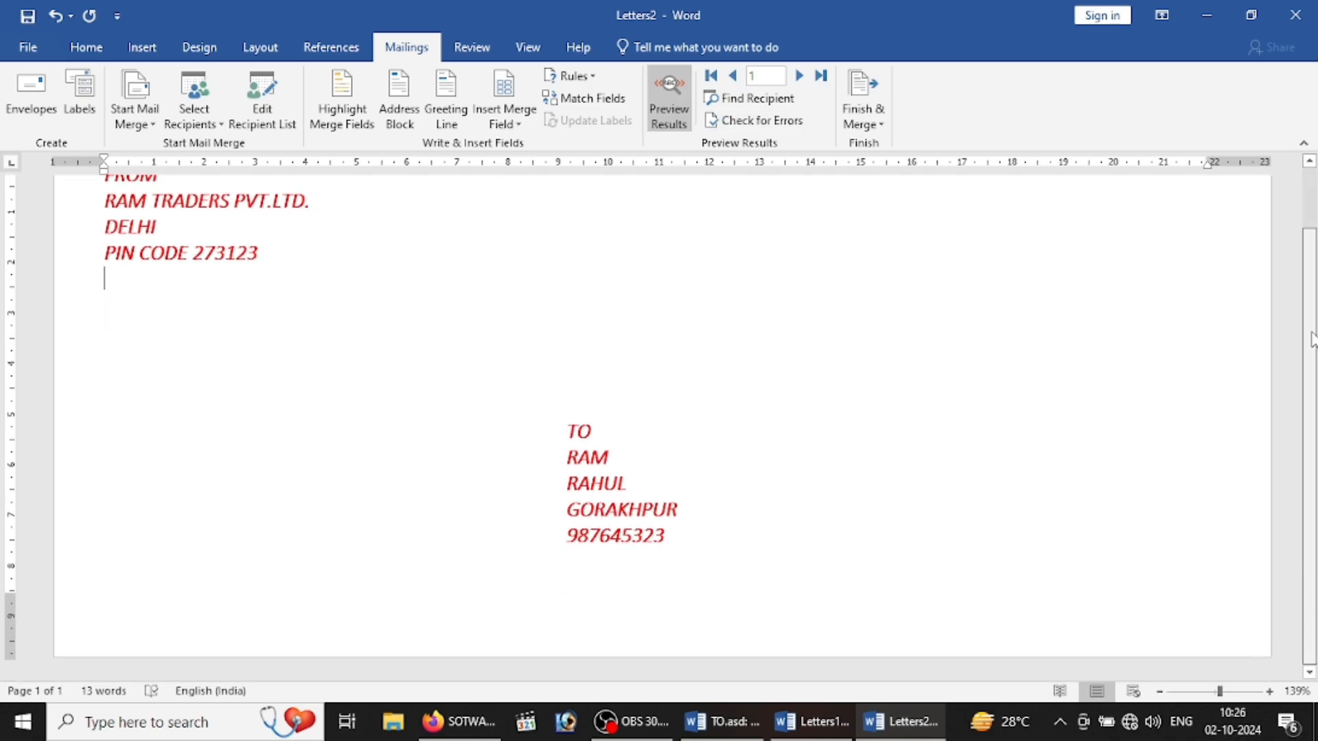
scroll(1311, 283, up, 1)
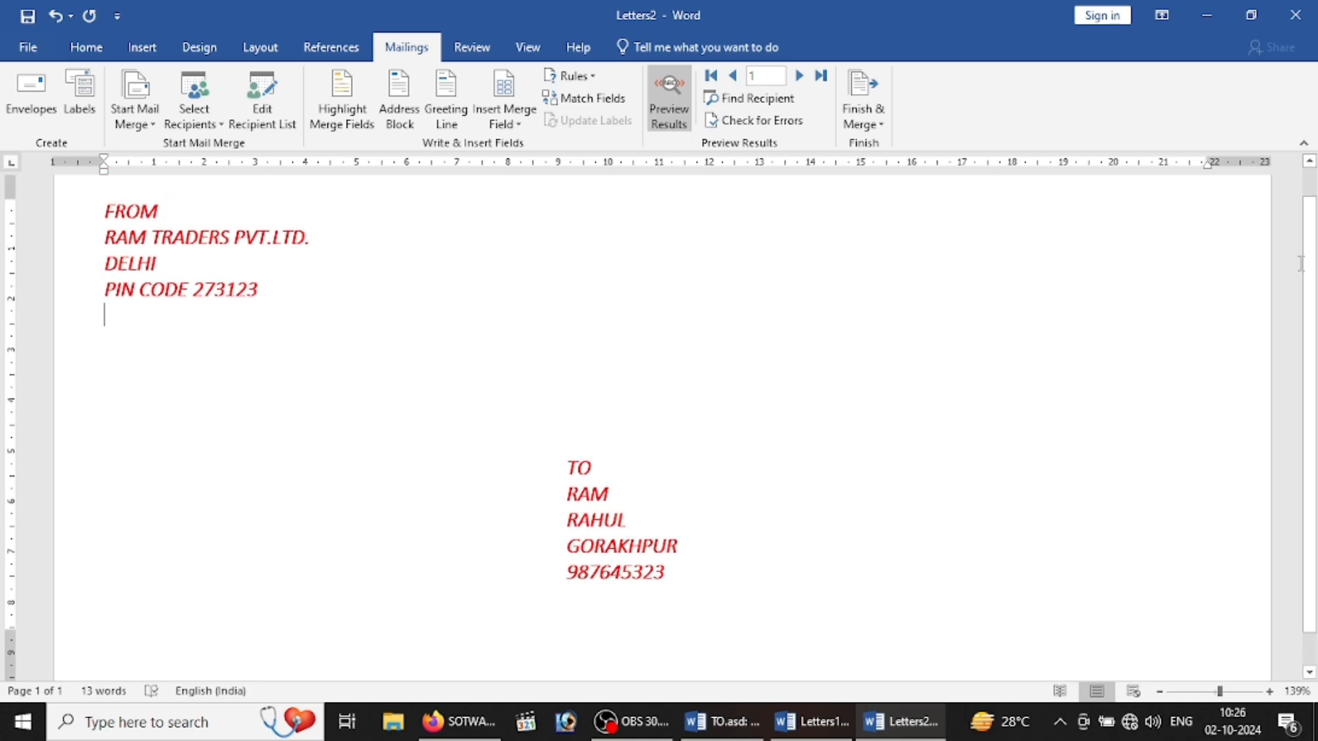
scroll(1309, 219, up, 1)
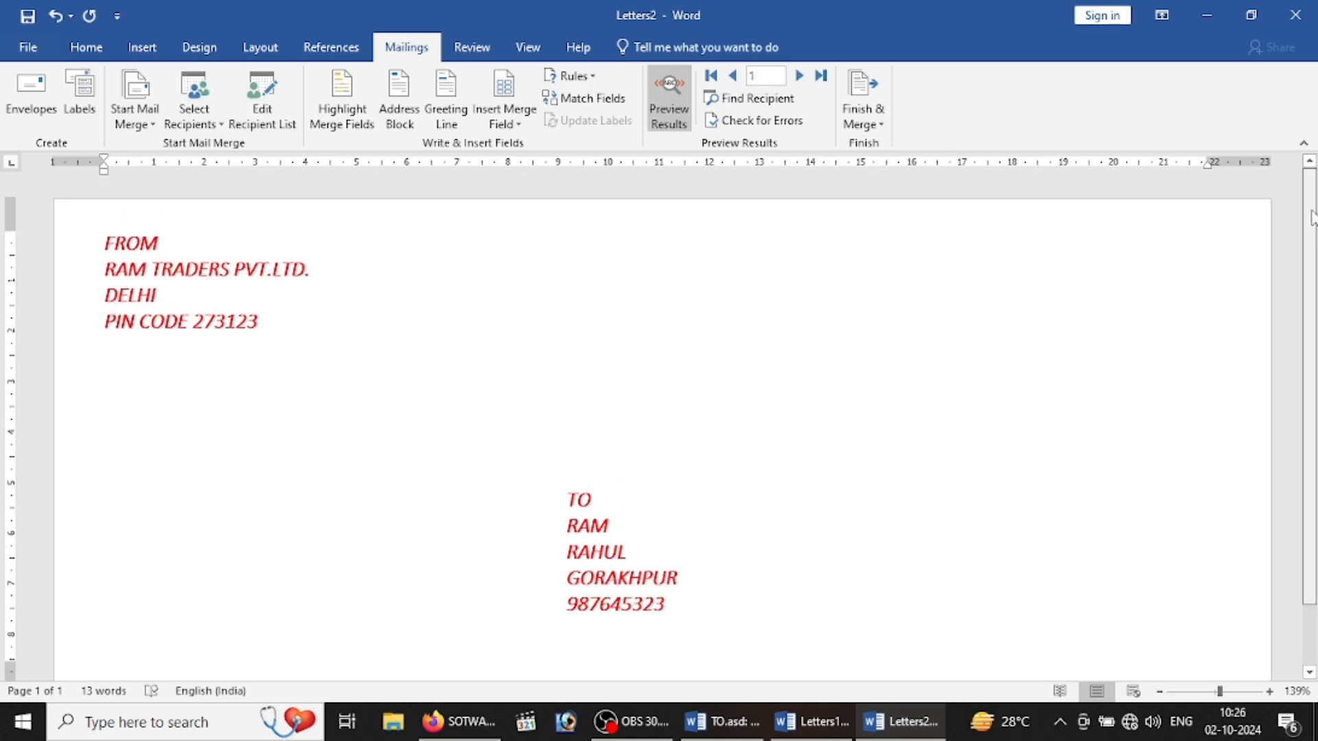
scroll(1311, 226, down, 1)
scroll(1283, 309, up, 1)
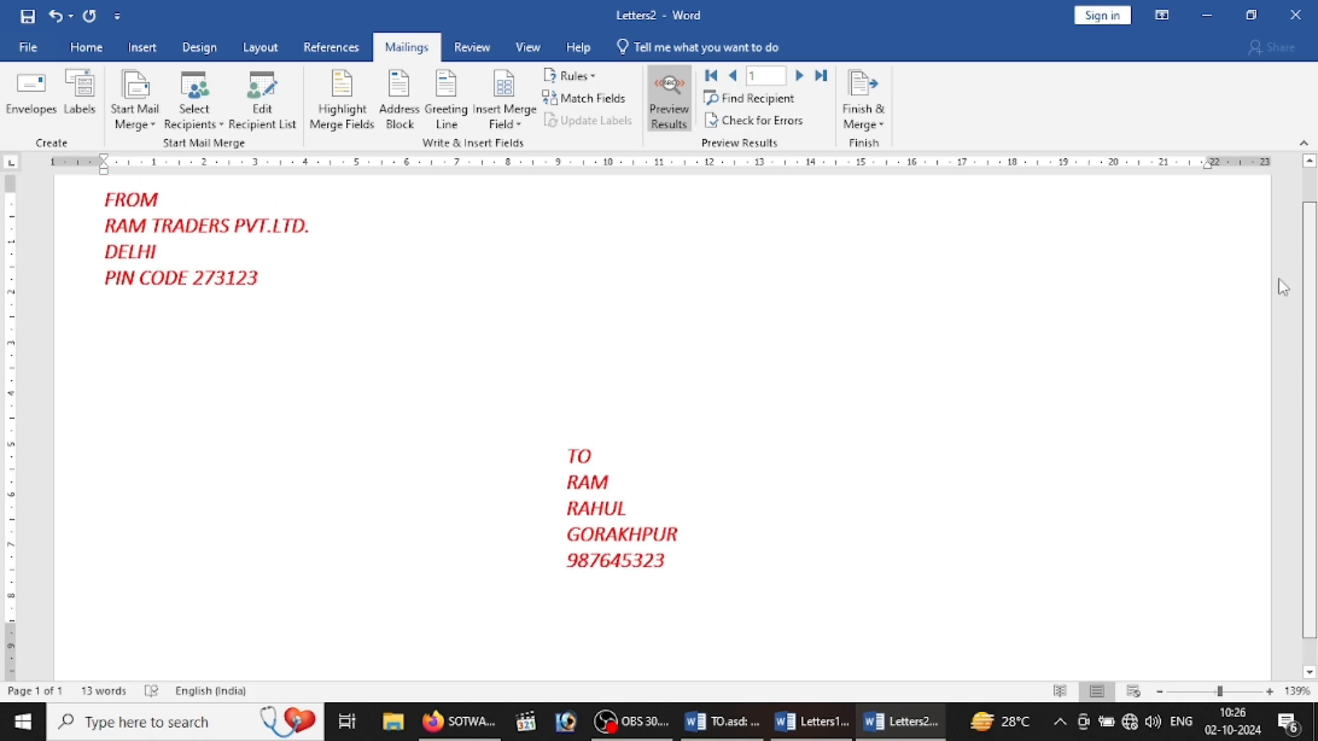
scroll(1280, 261, up, 1)
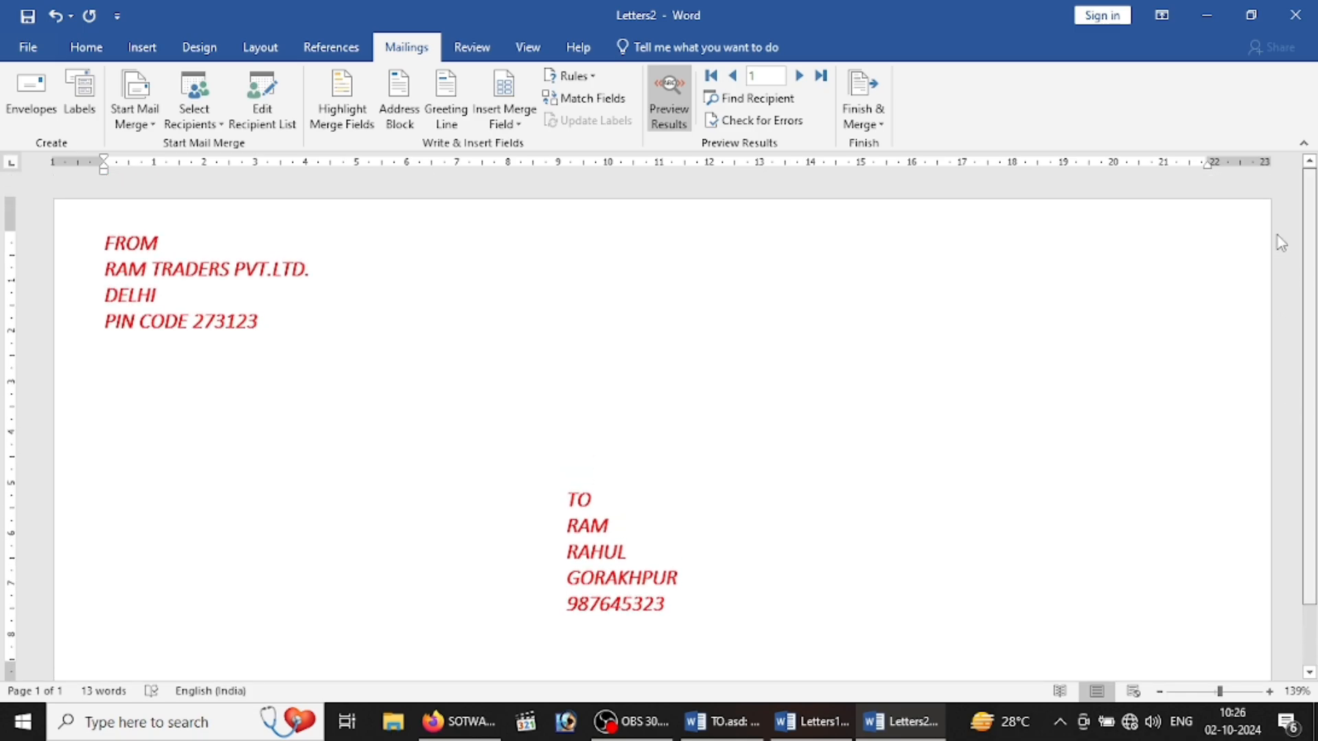
click(799, 77)
click(798, 77)
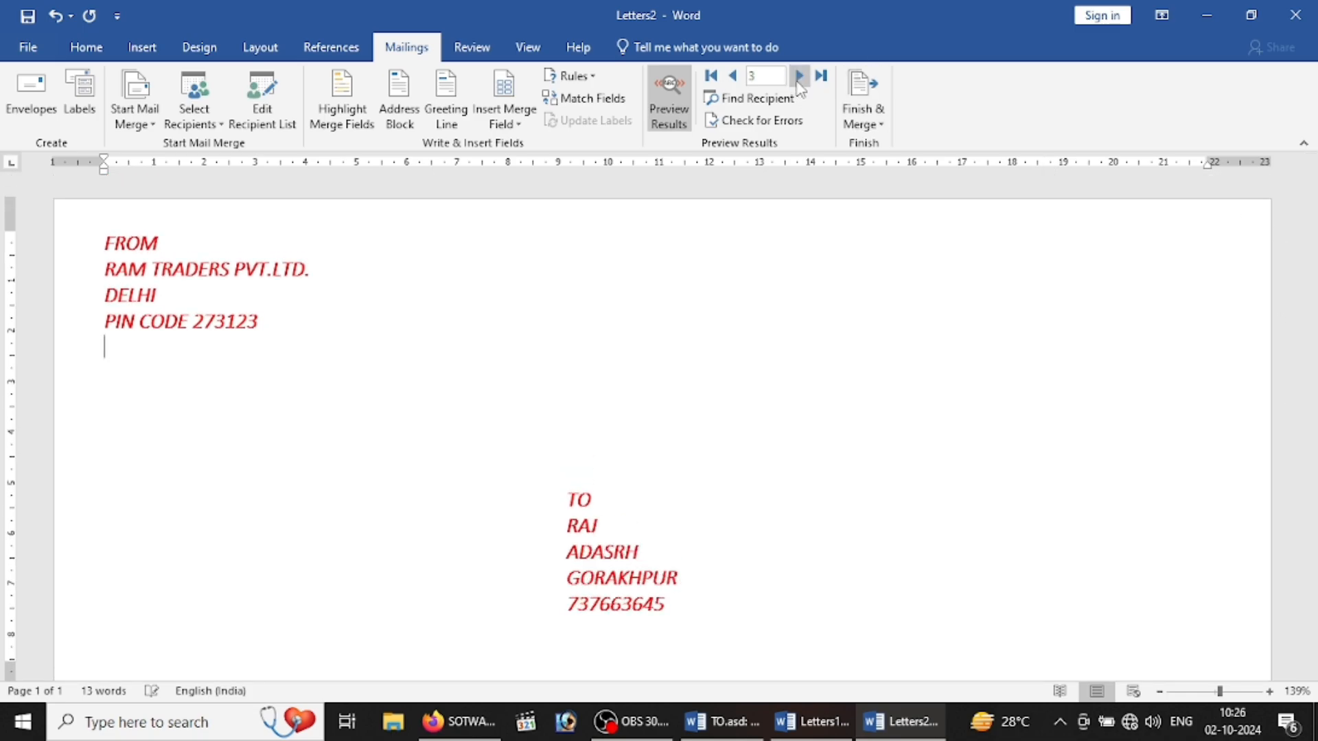
Step: Merge all records into the new envelope document Envelopes3 using Edit Individual Documents
click(862, 100)
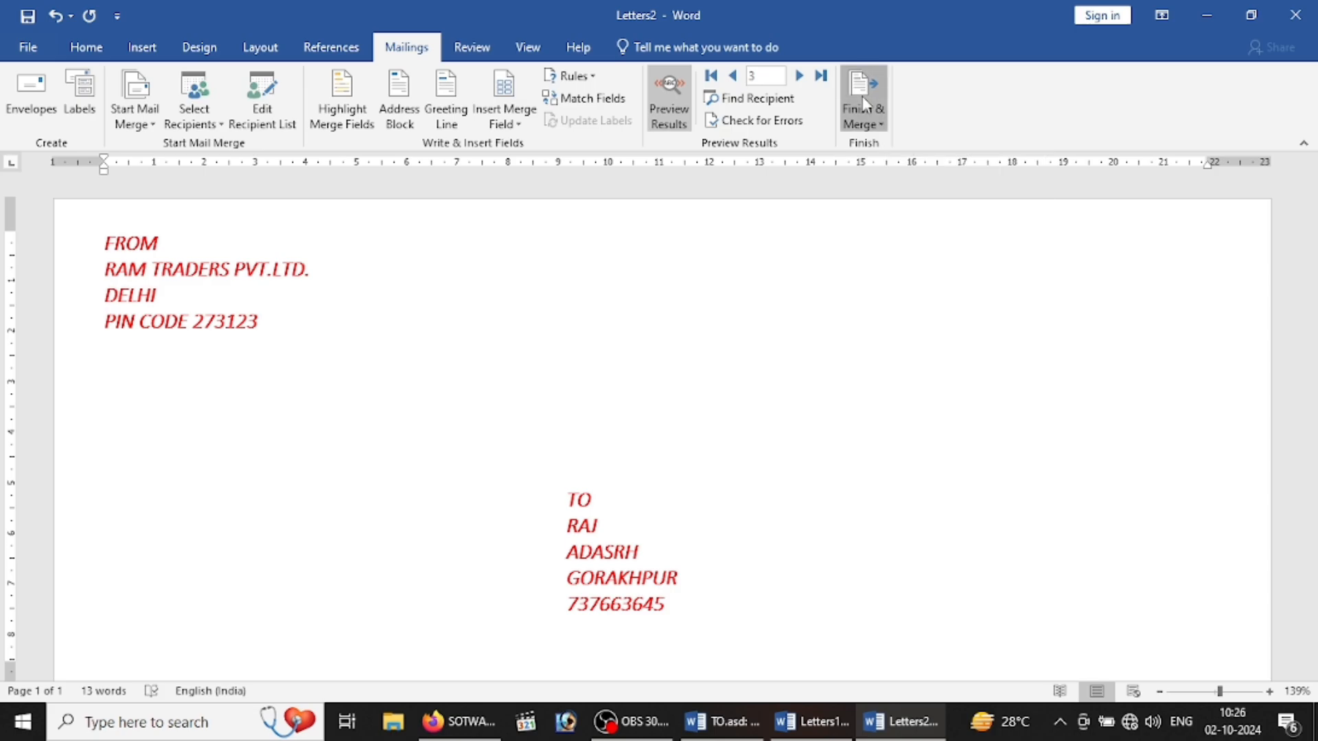
click(884, 145)
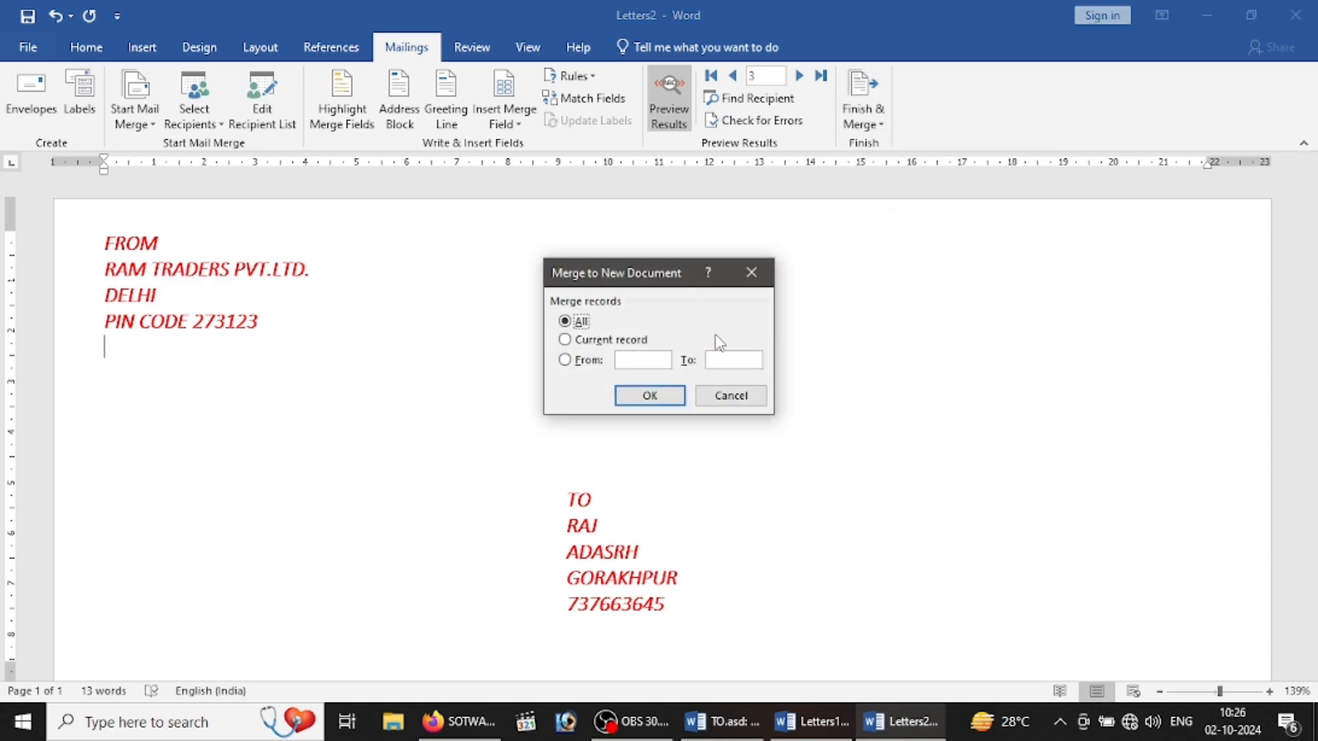
click(649, 397)
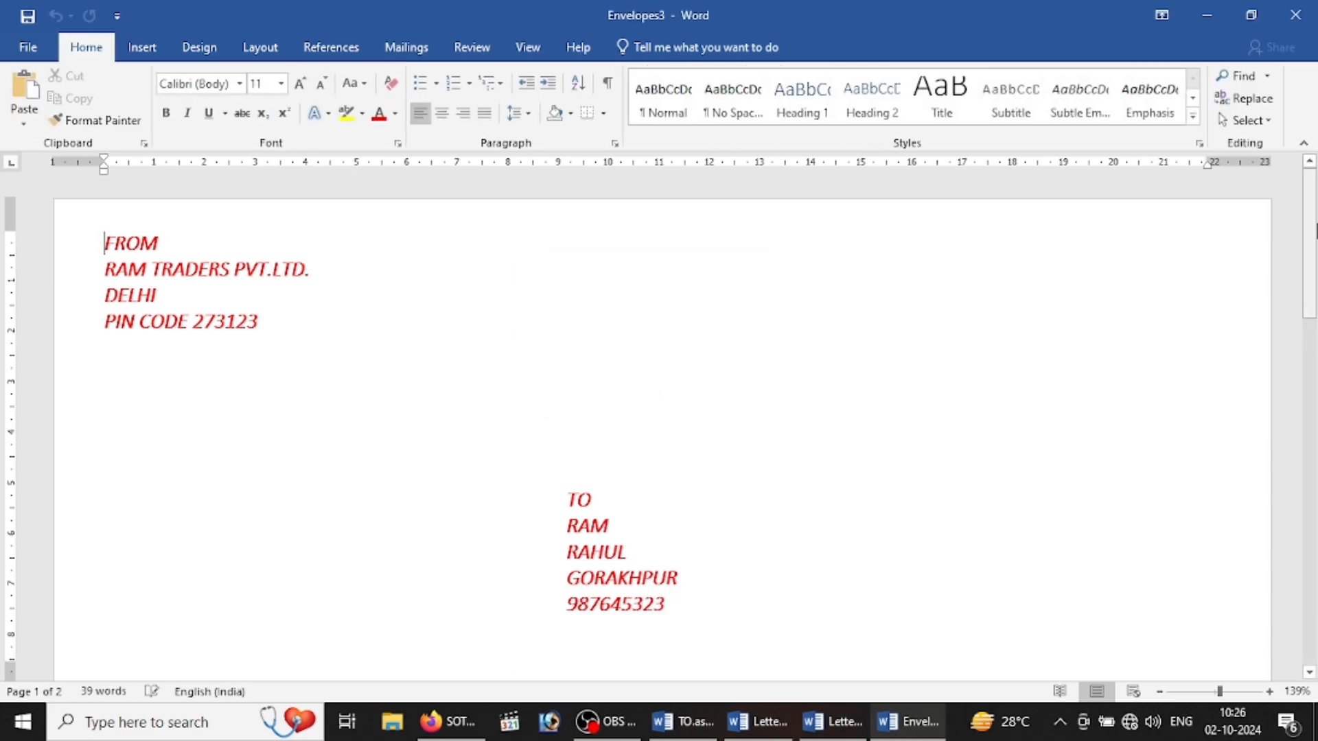
drag(1312, 230, 1294, 170)
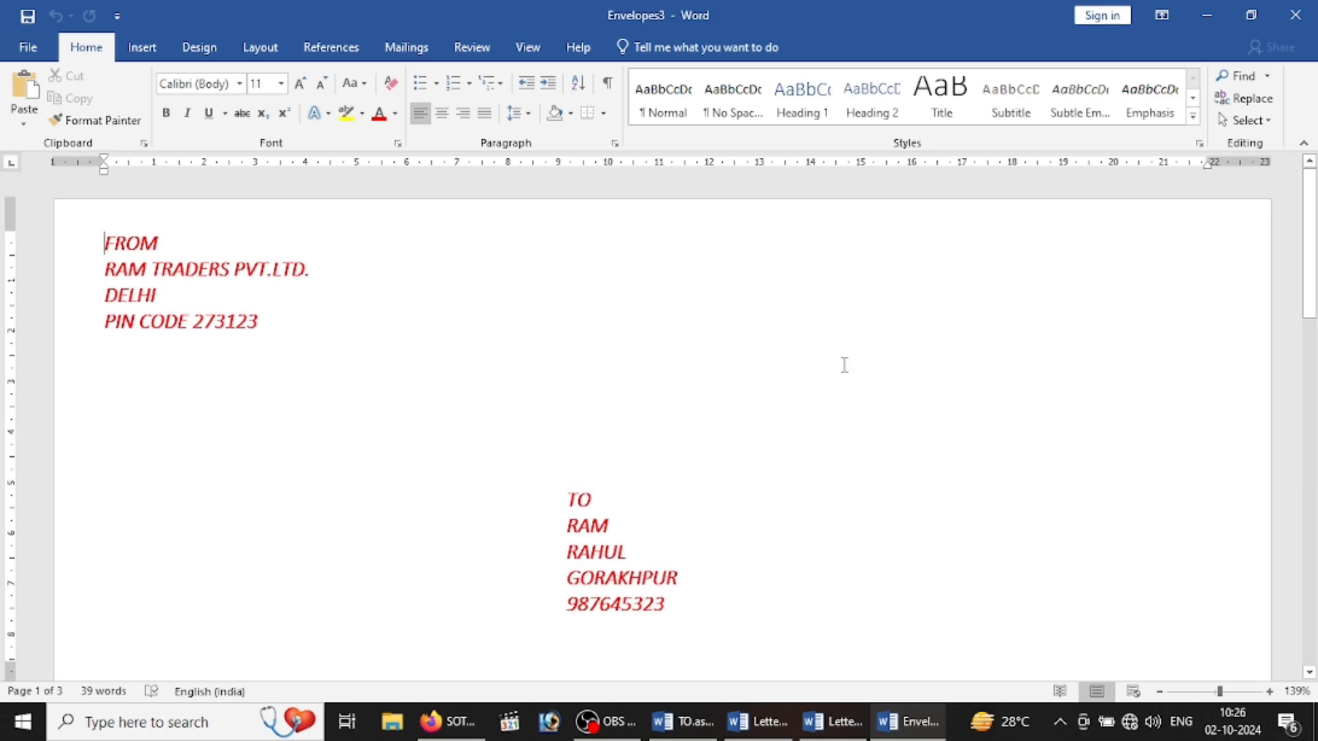
Step: Delete all the envelope text from the document
click(405, 48)
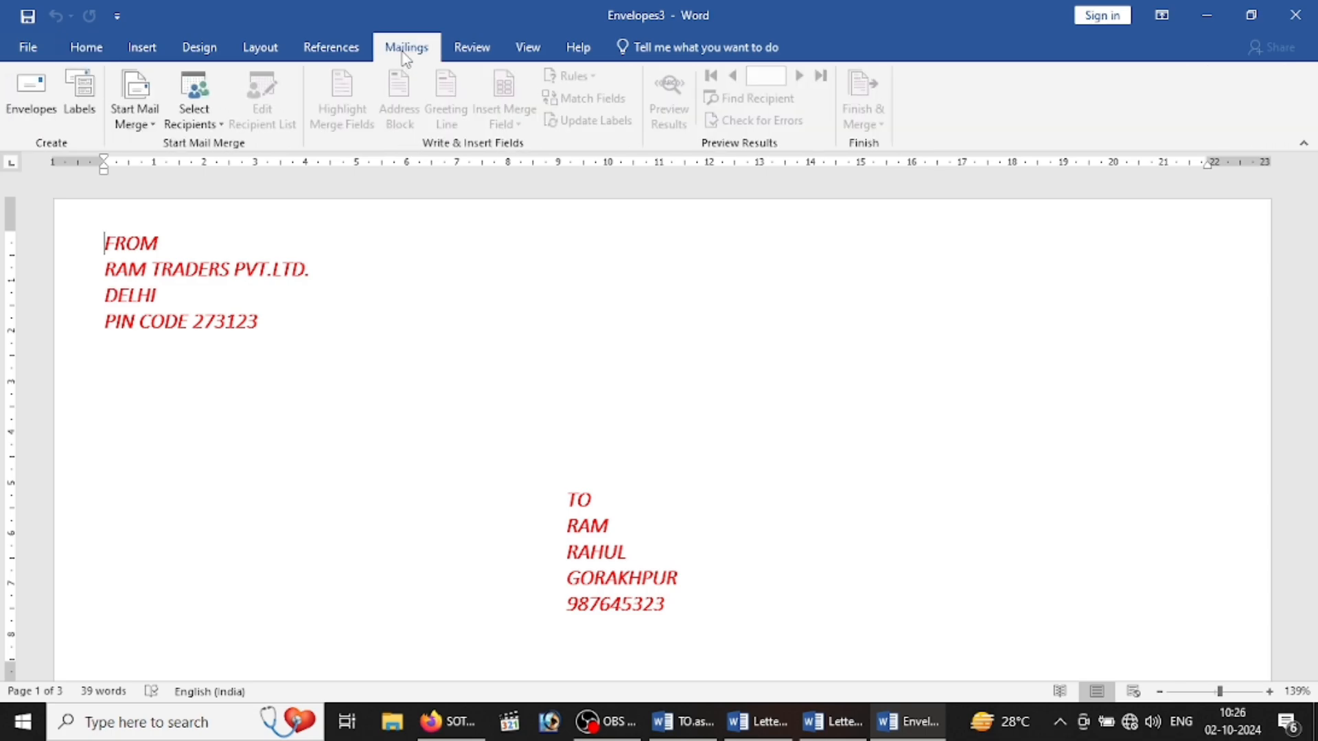
click(145, 127)
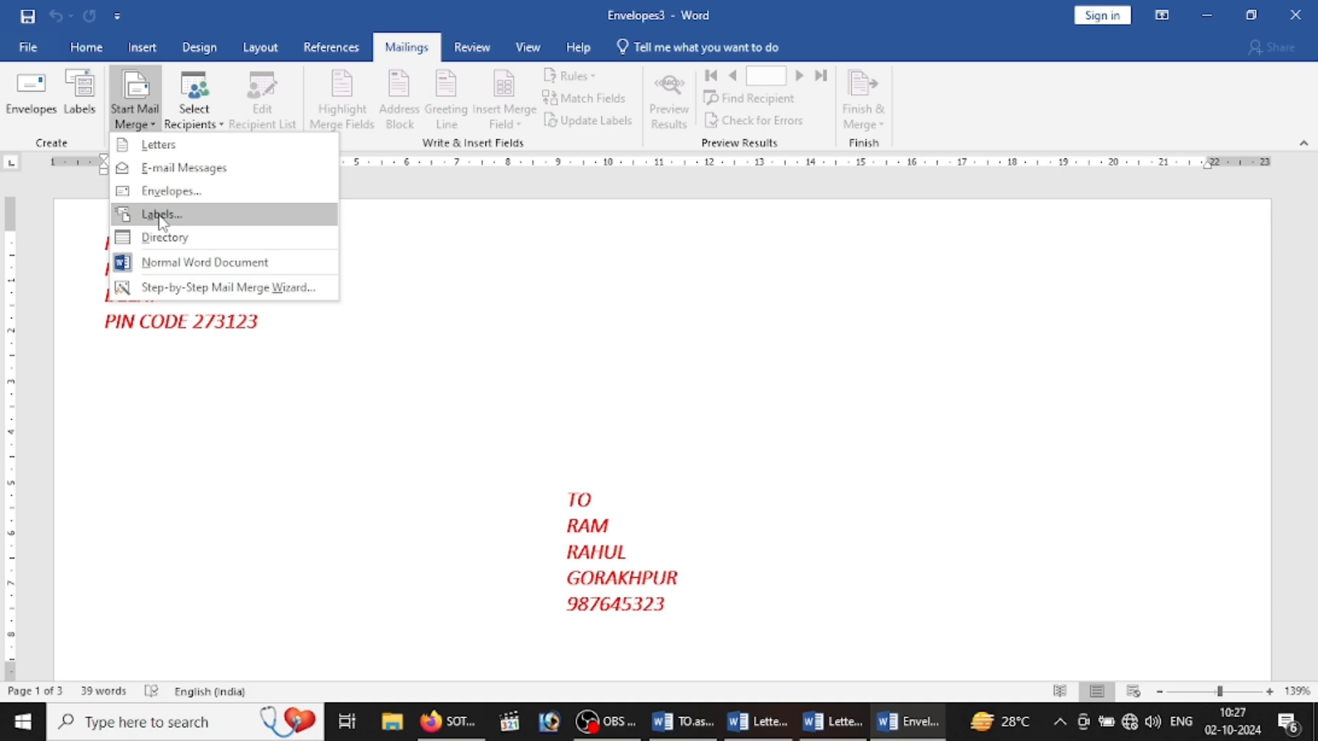
click(444, 480)
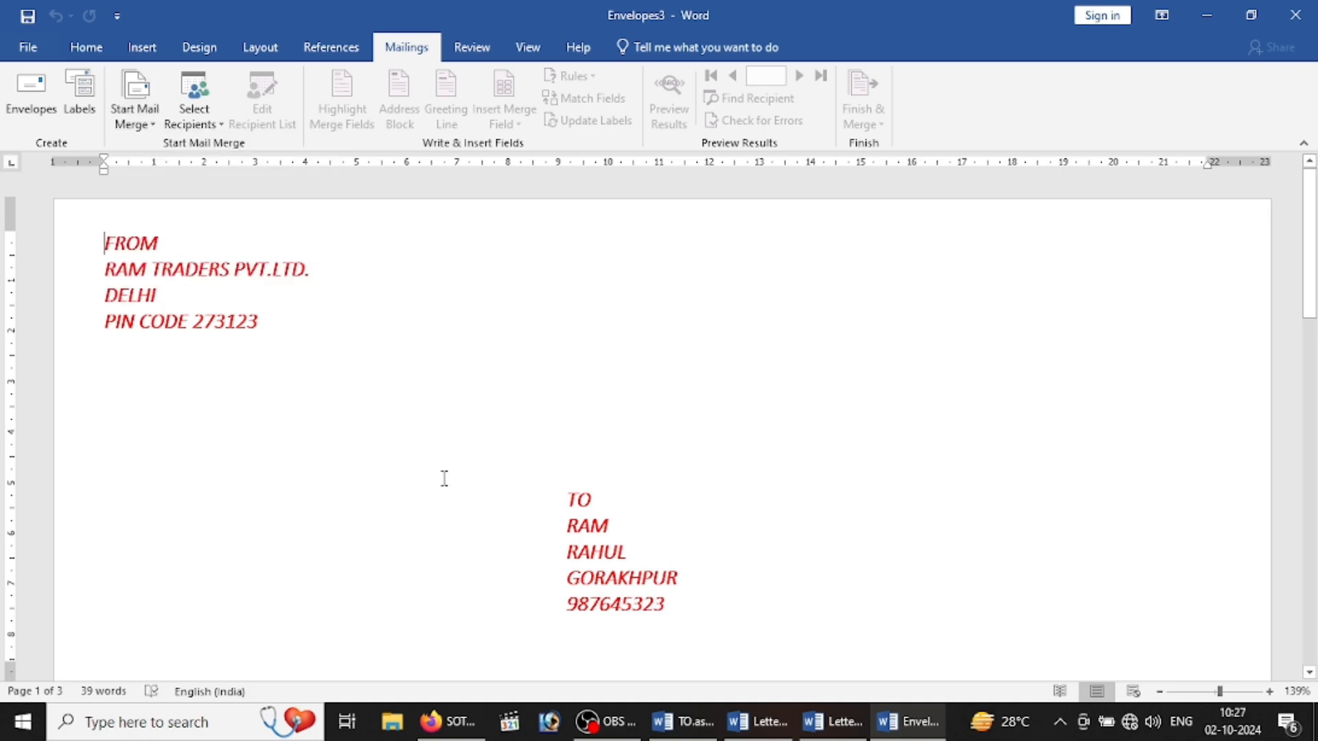
key(ctrl+a)
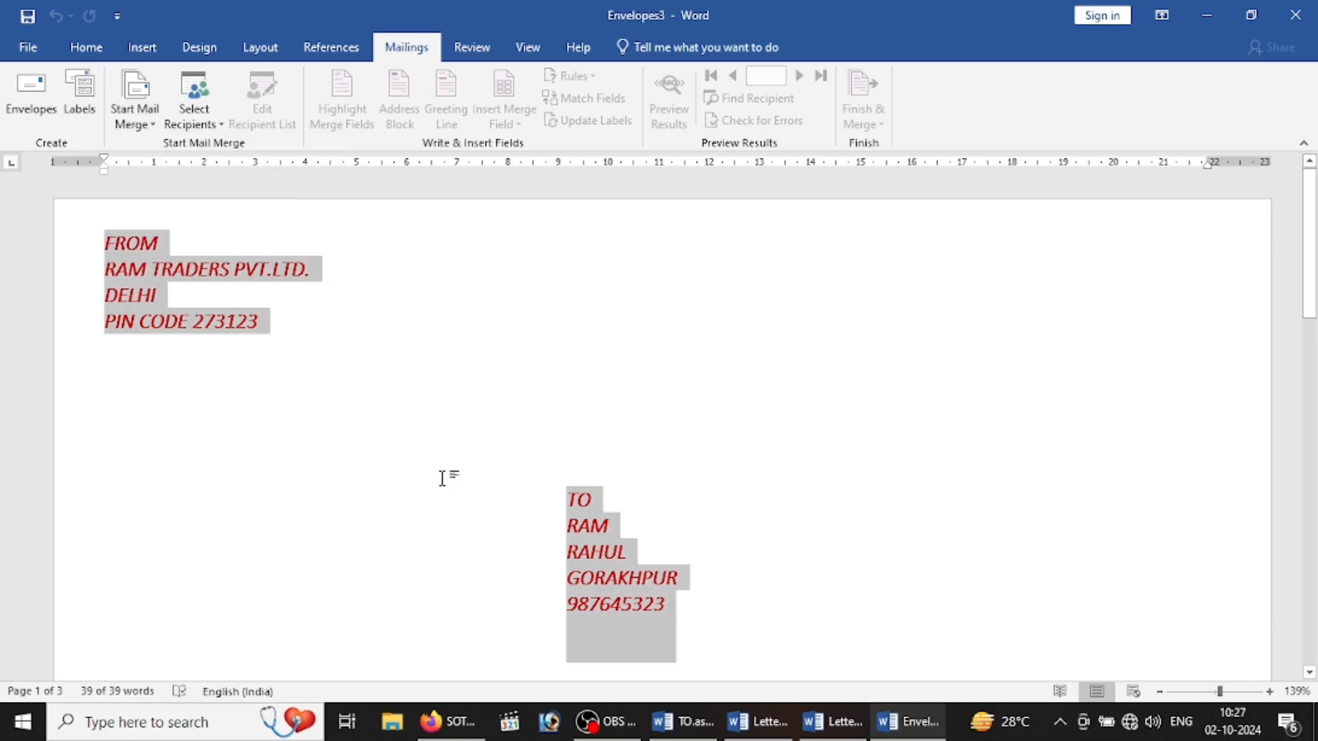
key(Delete)
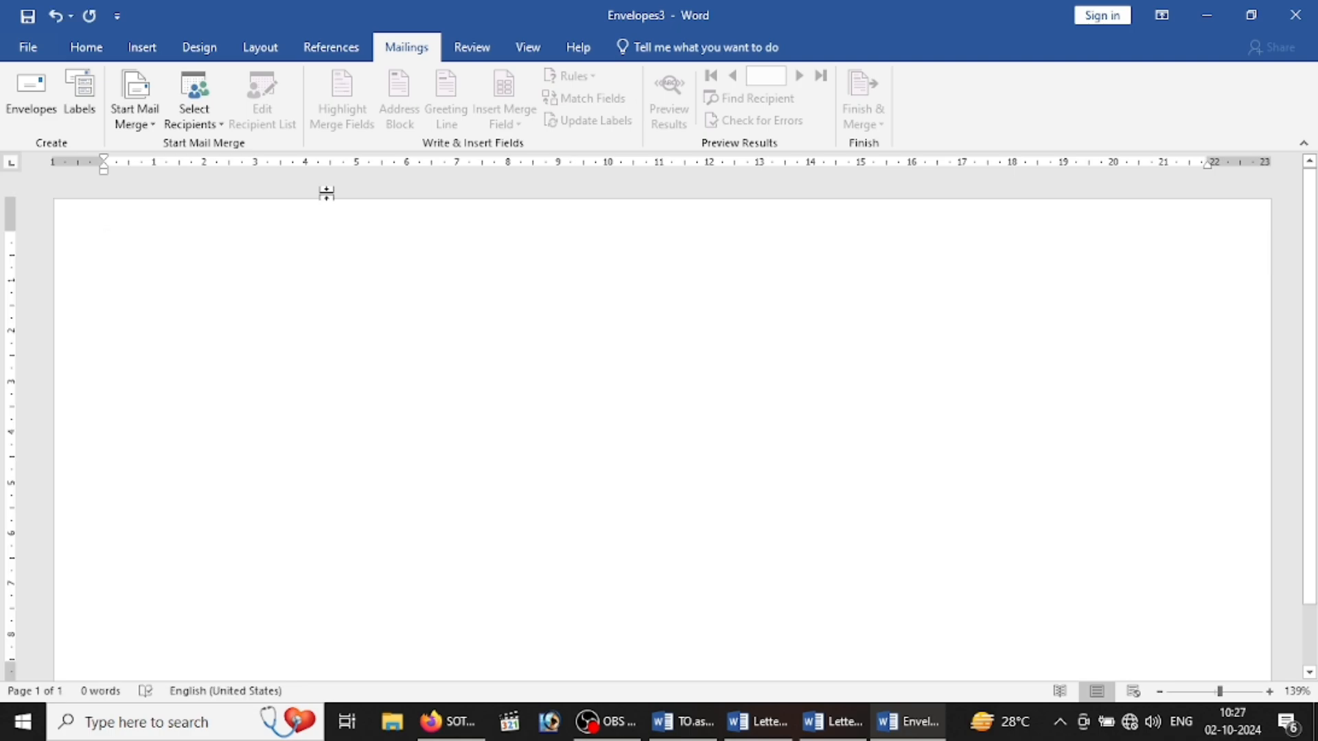
Step: Start a labels mail merge with Microsoft 30 Per Page labels
click(134, 113)
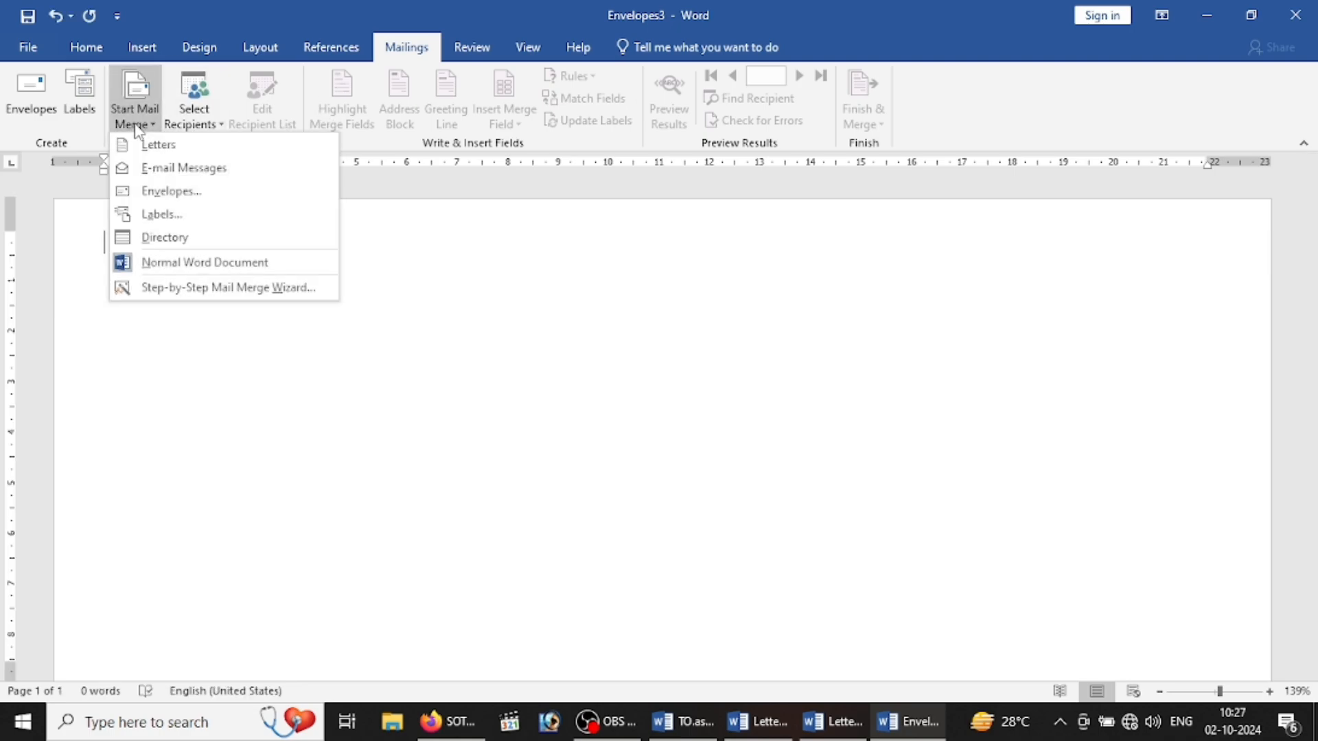
click(180, 214)
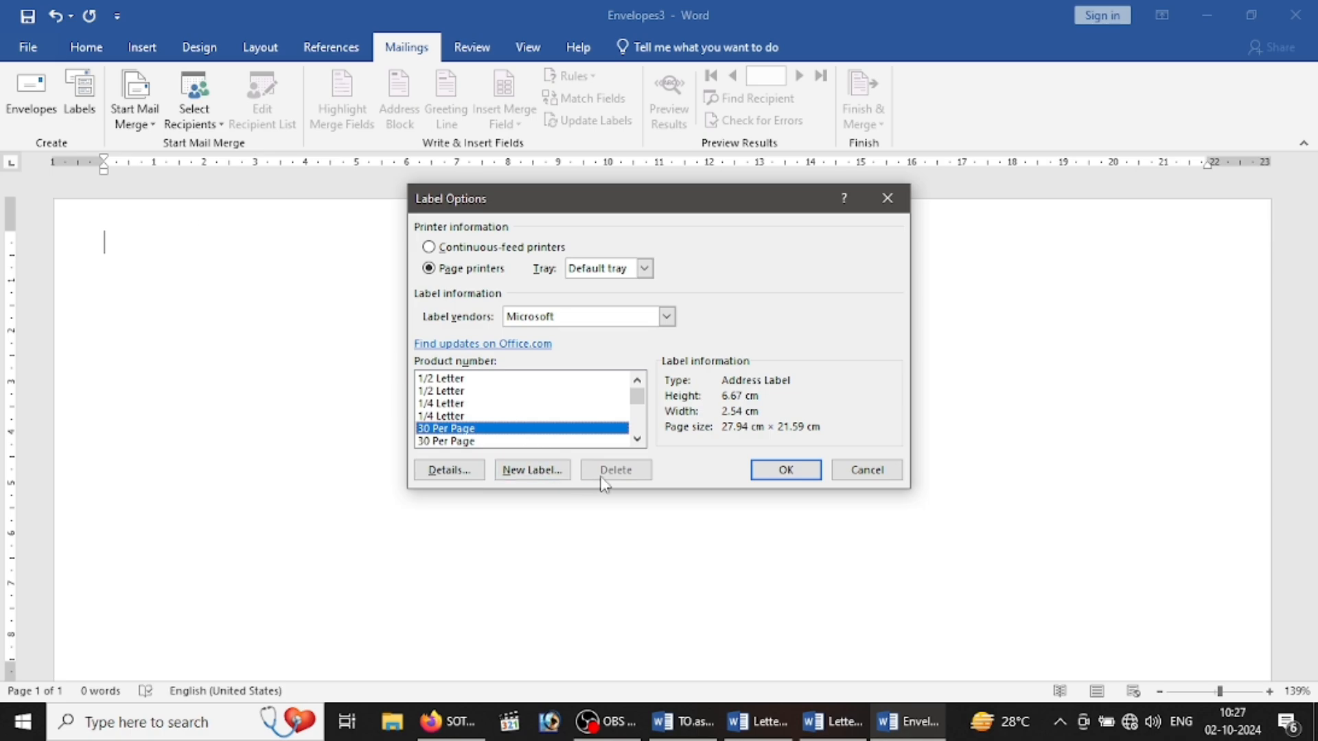
click(800, 473)
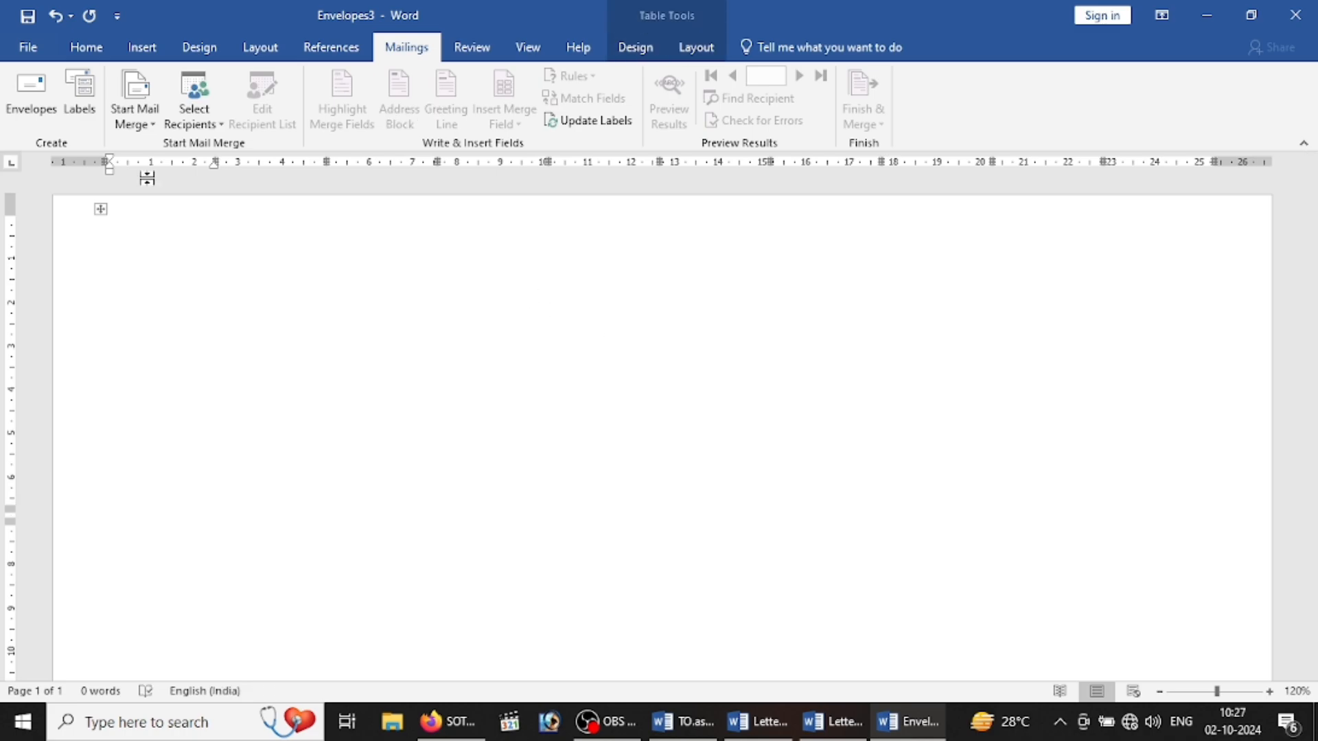
Step: Apply All Borders to the label table so every cell shows solid borders
click(101, 210)
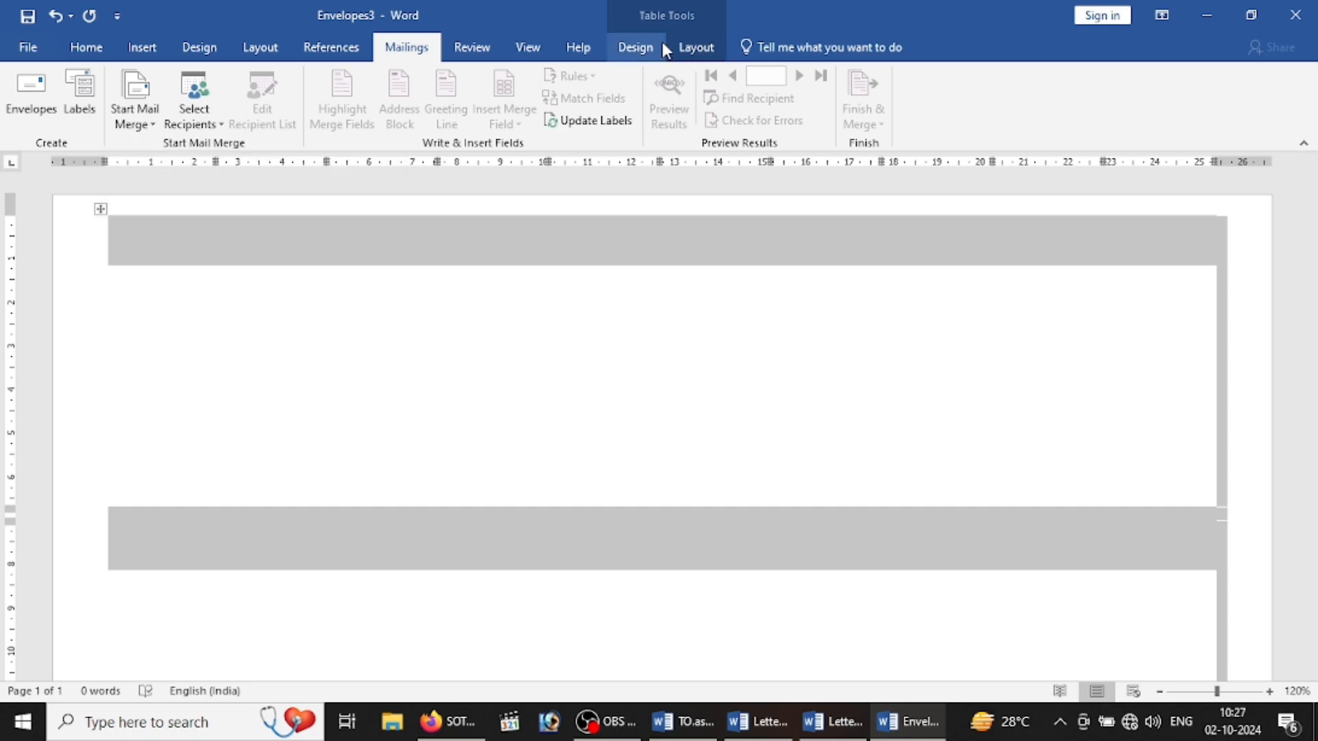
click(696, 49)
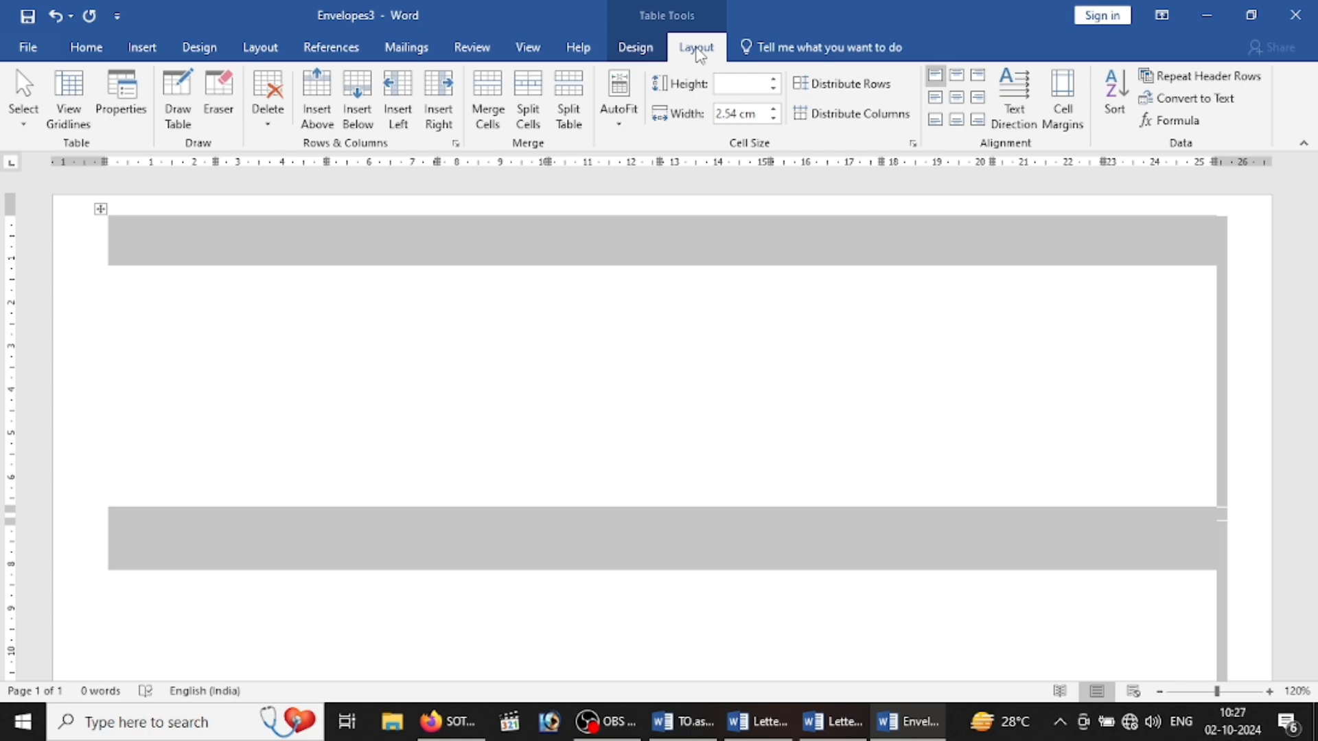
click(635, 48)
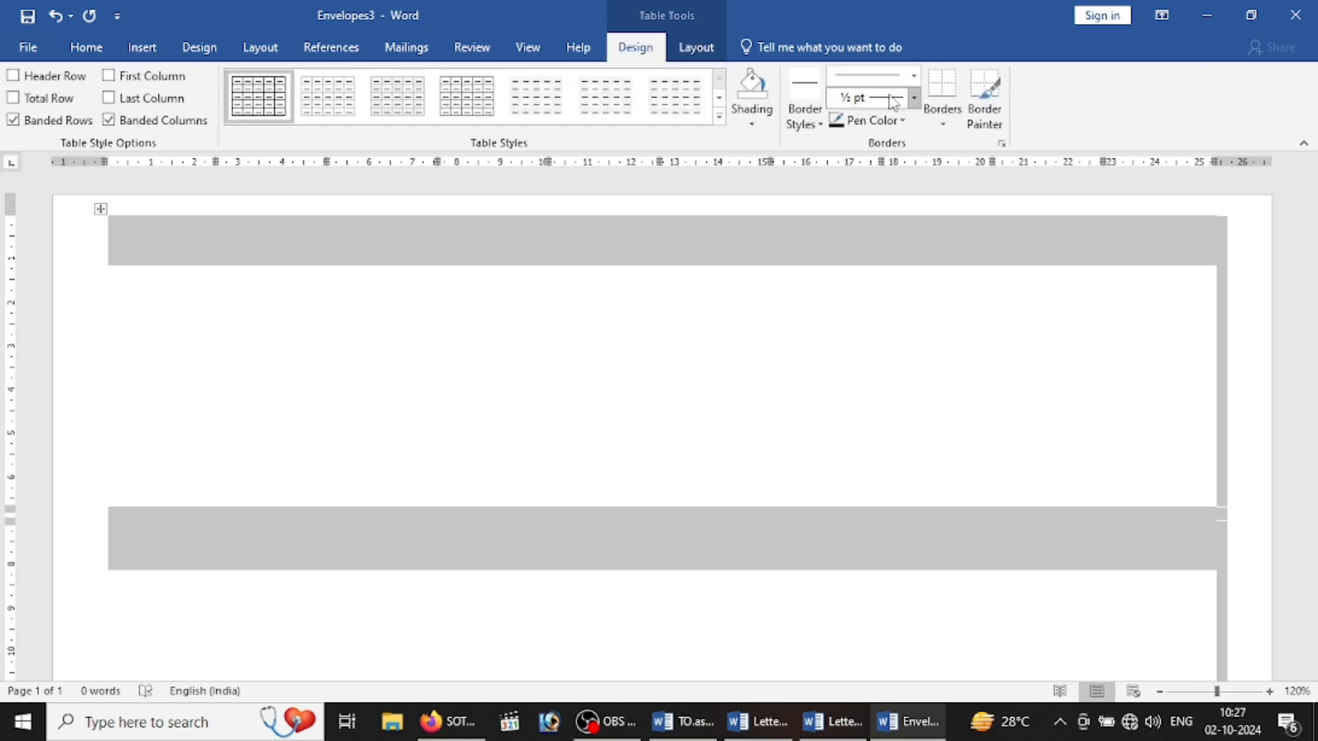
click(942, 122)
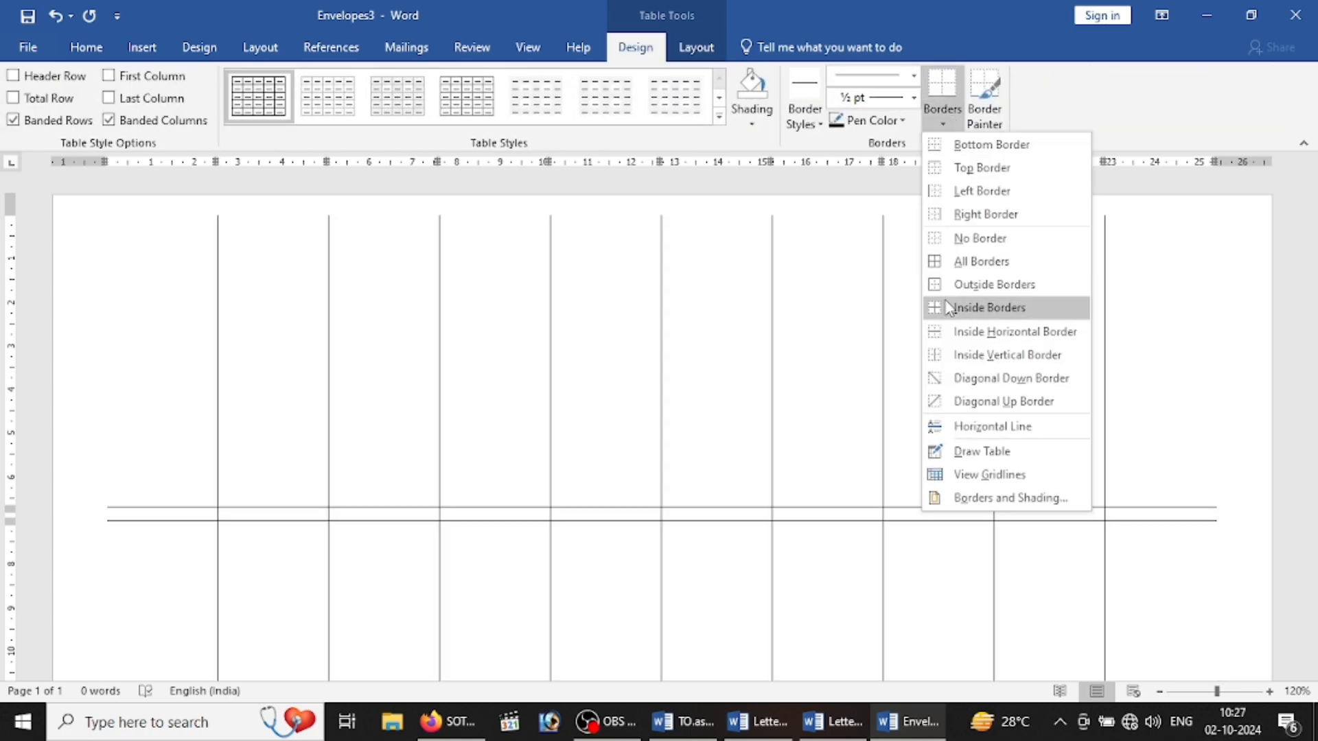
click(959, 266)
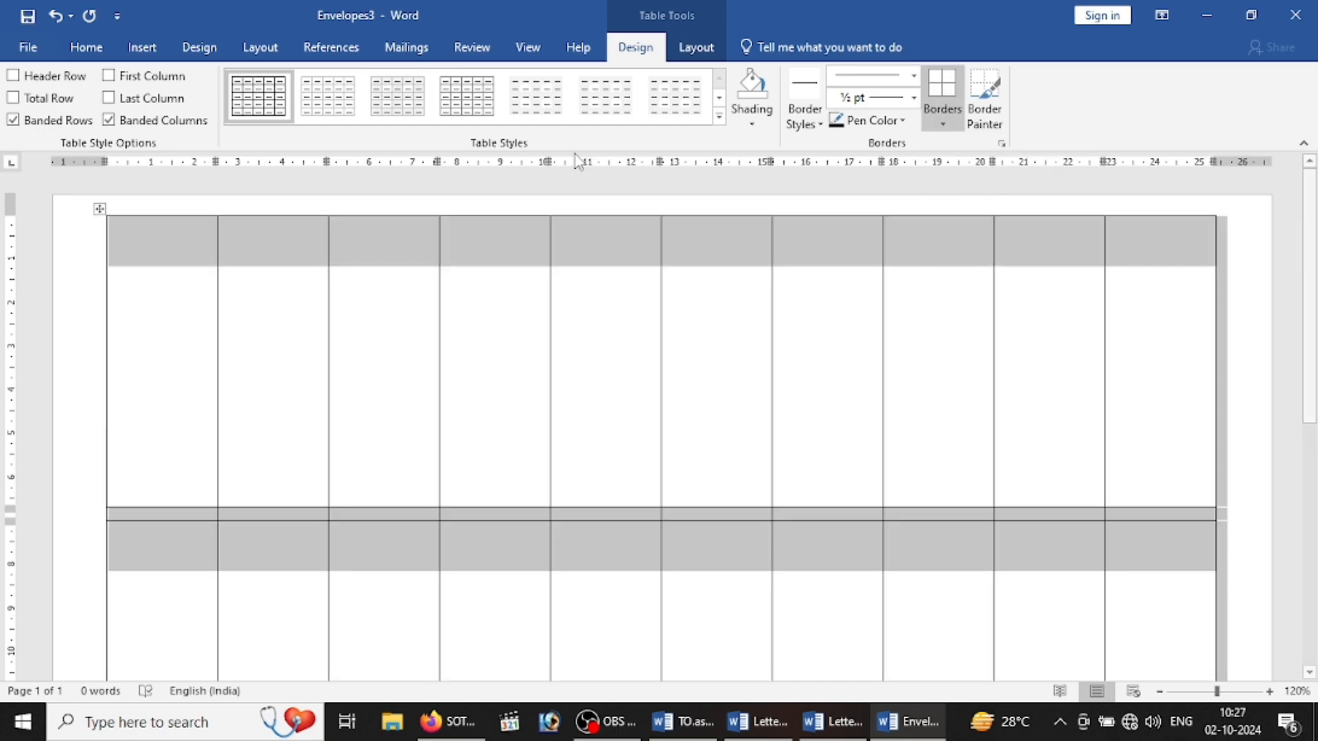
click(188, 261)
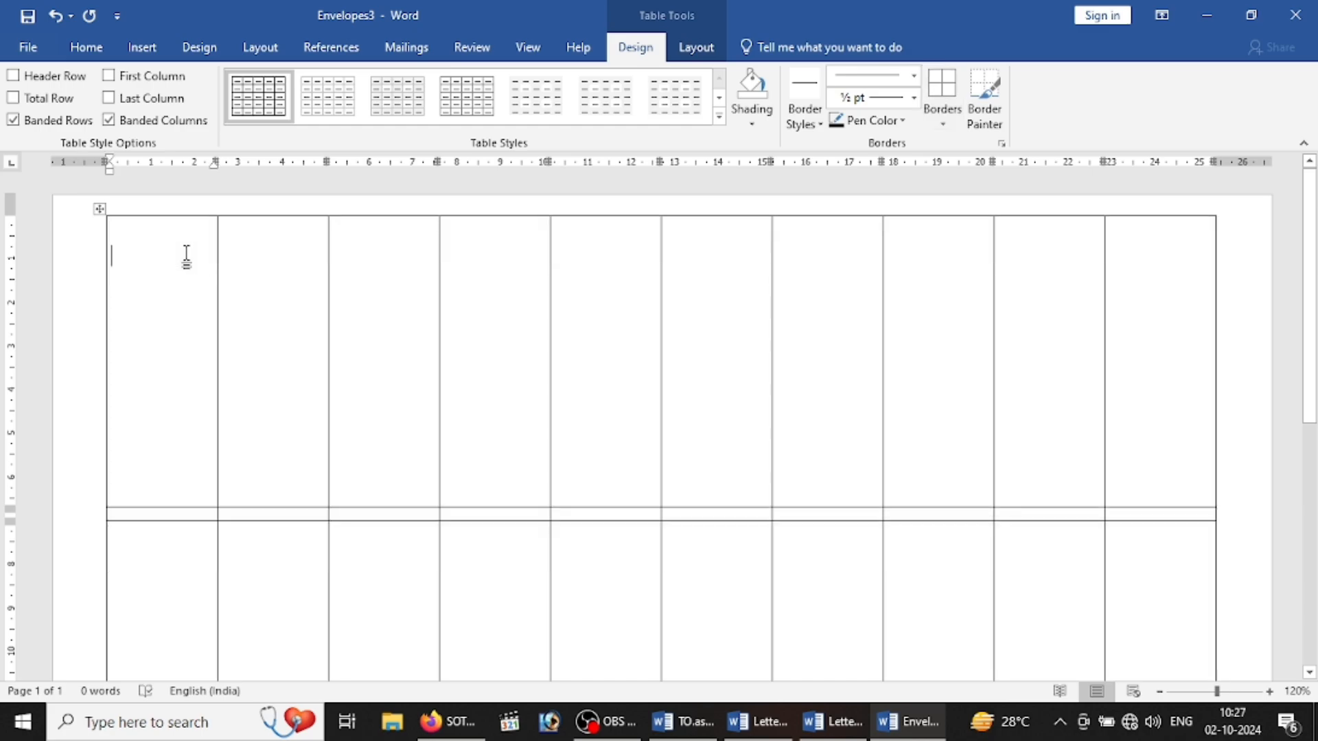
click(419, 47)
Step: Link the labels to LIST.mdb on the Desktop as the existing recipient list
click(218, 121)
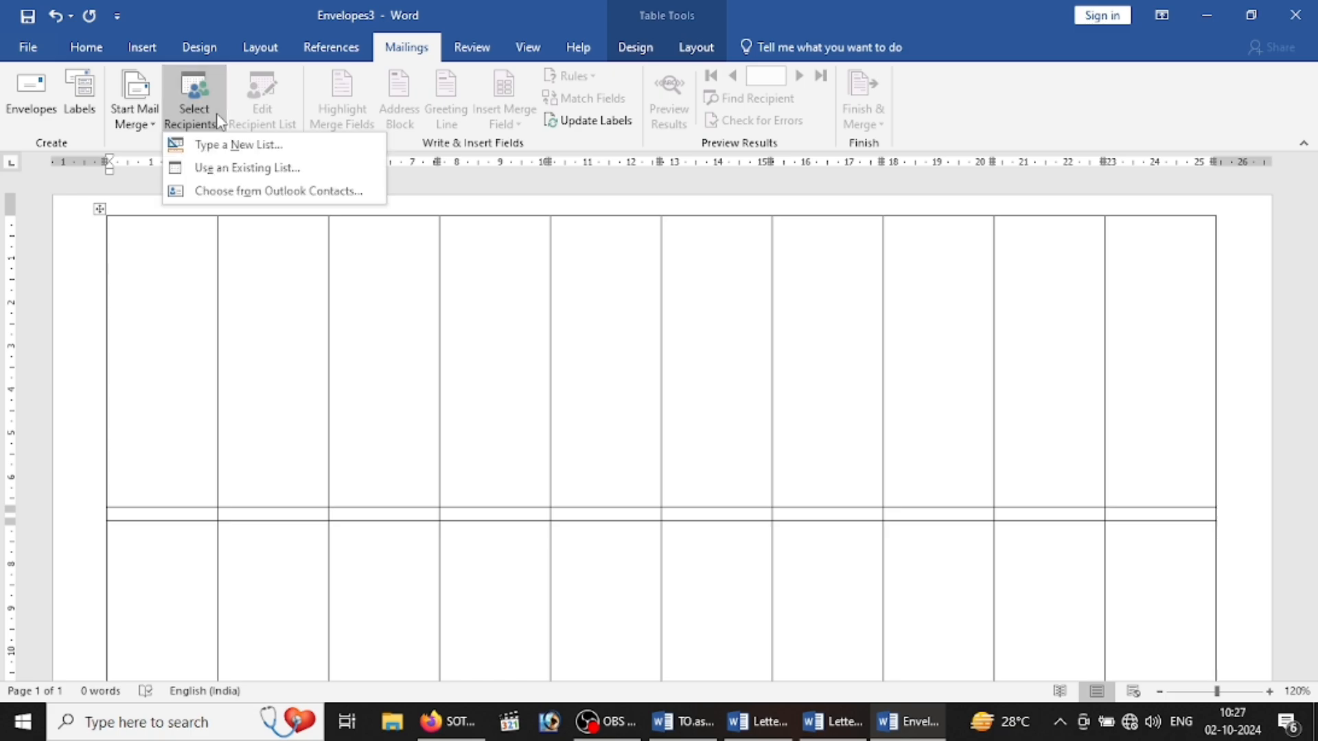
click(248, 167)
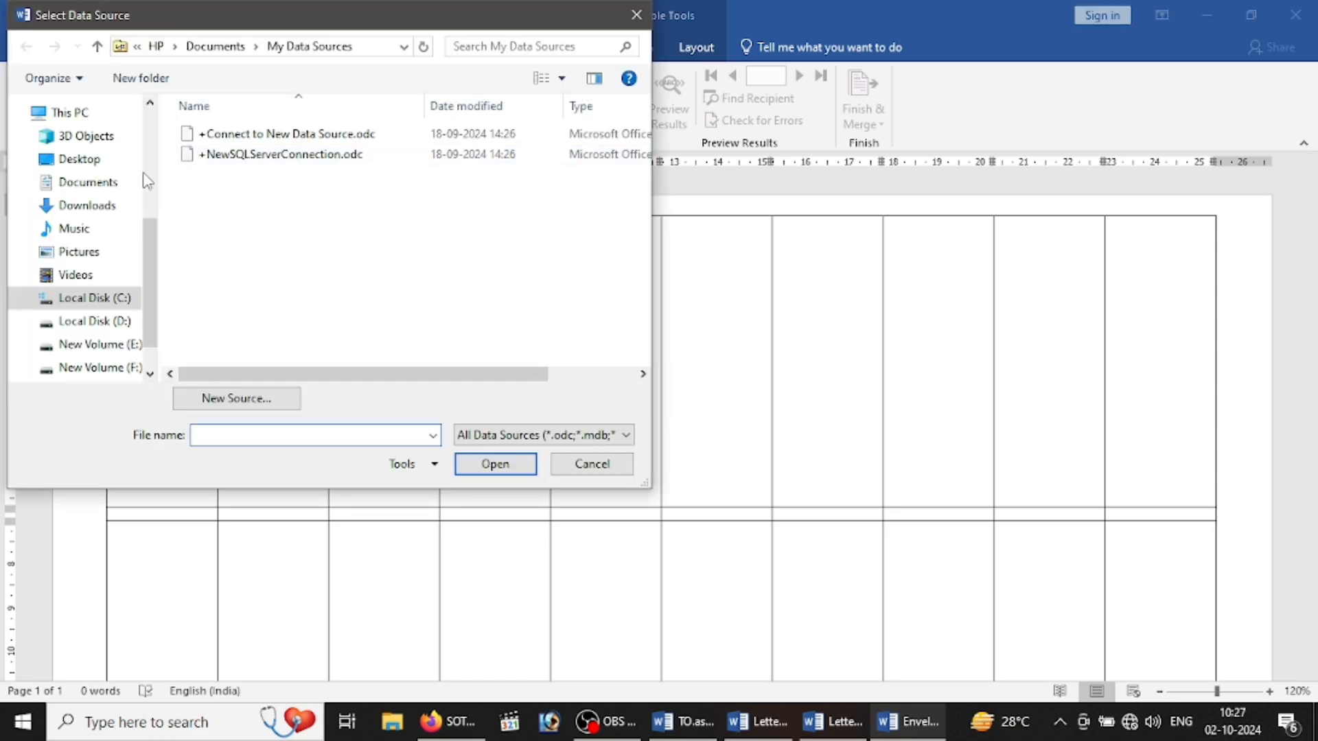
click(101, 164)
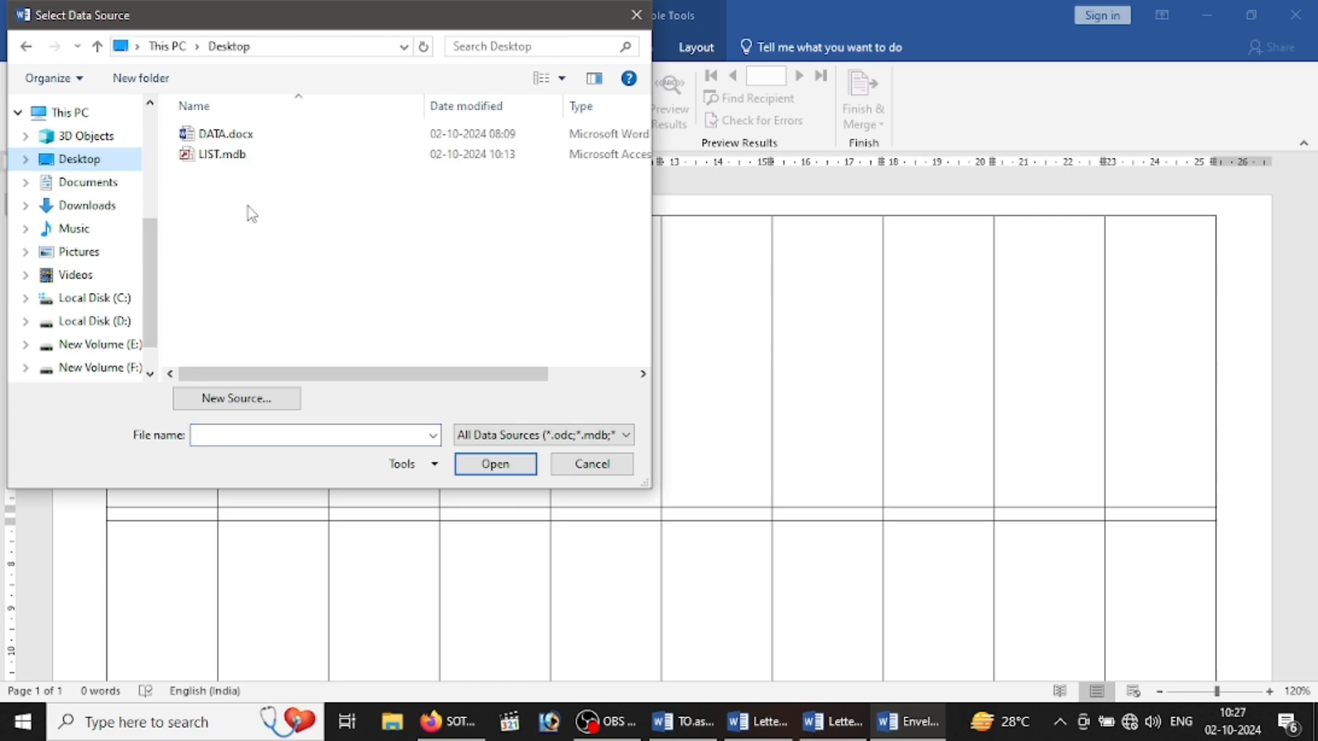
click(235, 162)
double_click(235, 162)
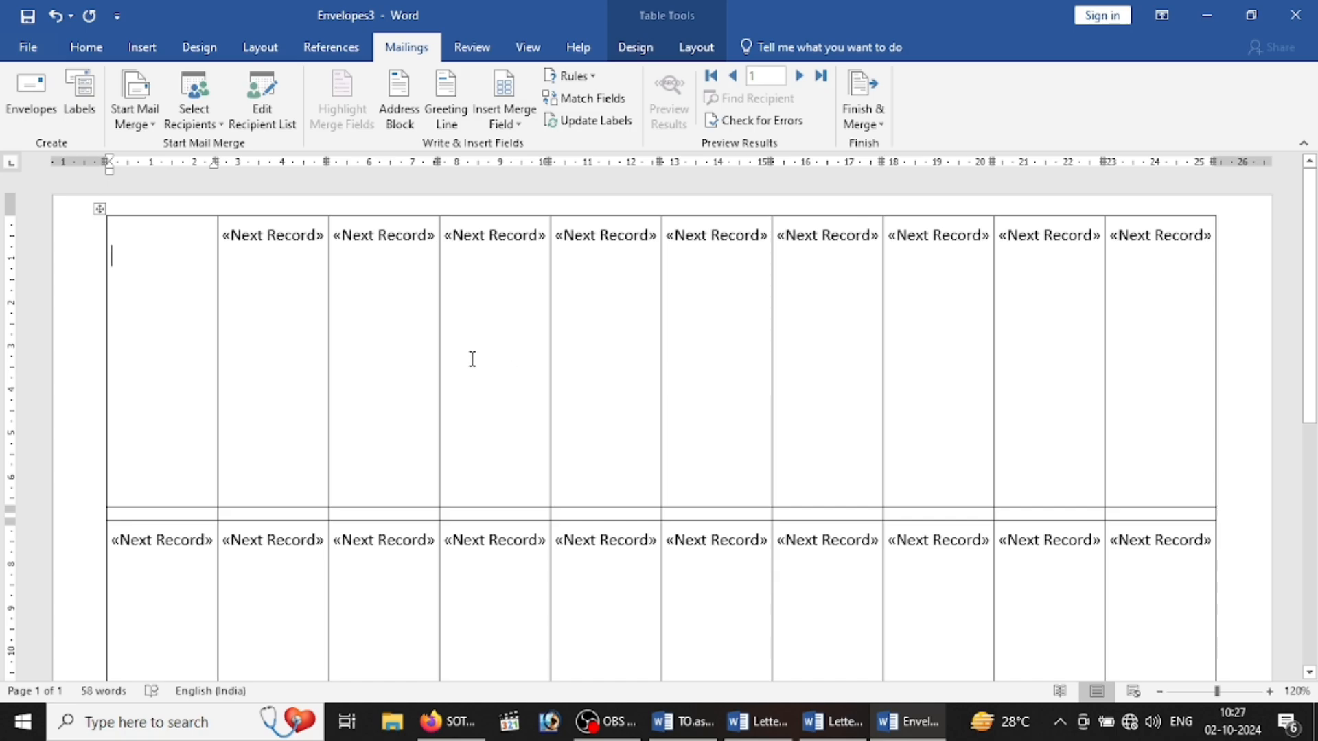
Step: Insert the NAME, FATHERS_NAME, ADDRESS and MOBILE_NO merge fields into the first label cell
click(509, 130)
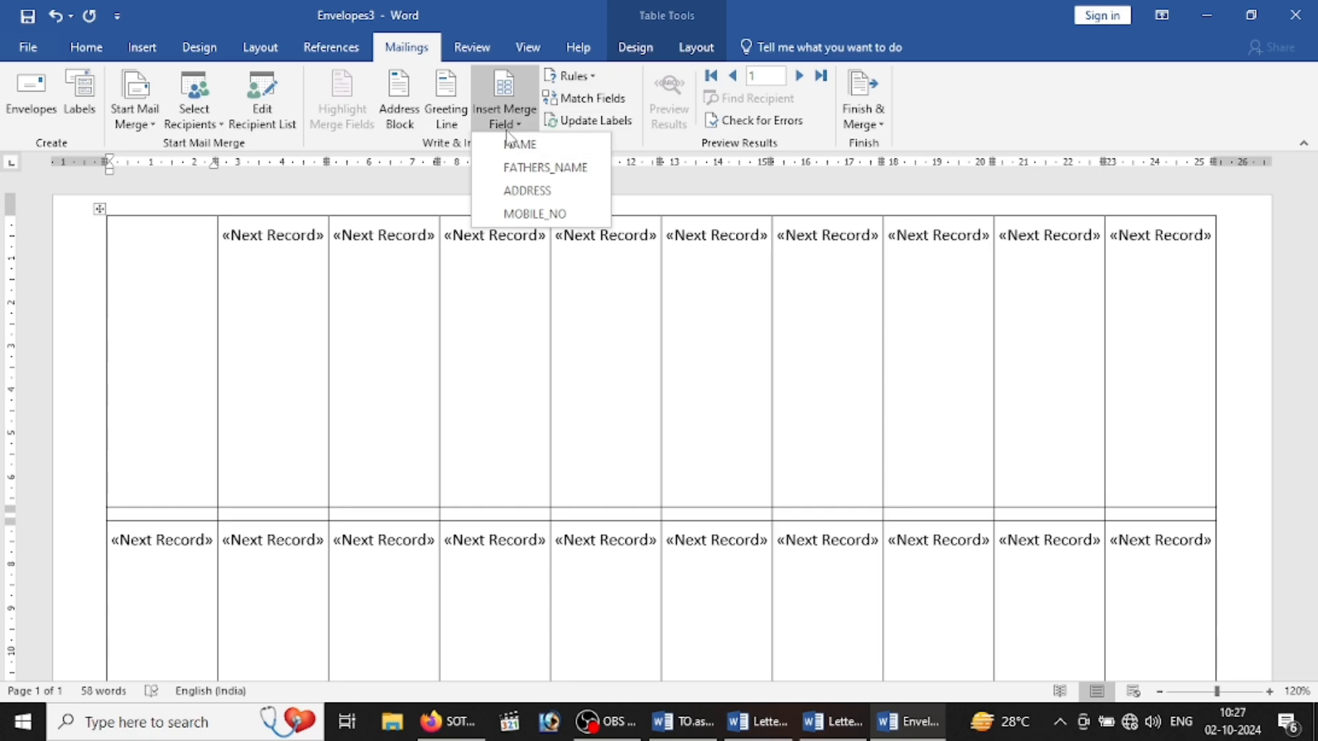
click(515, 145)
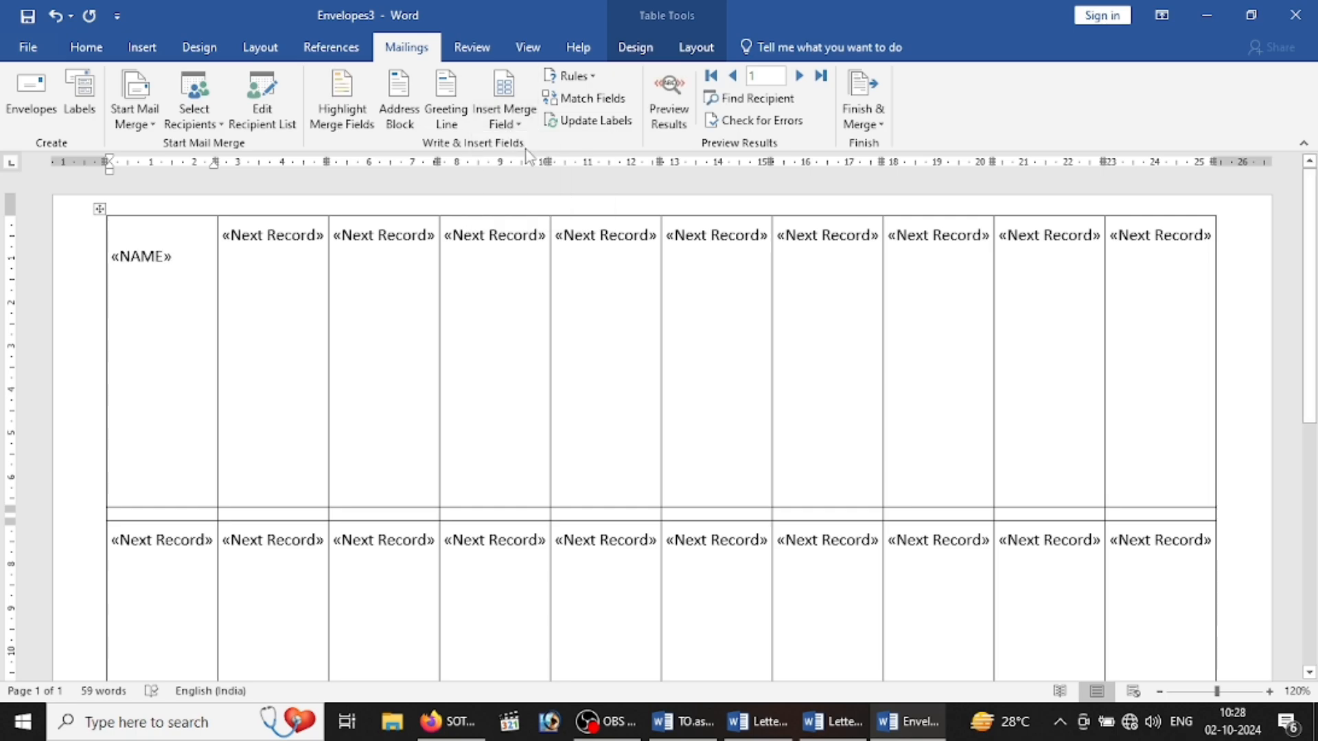
click(526, 123)
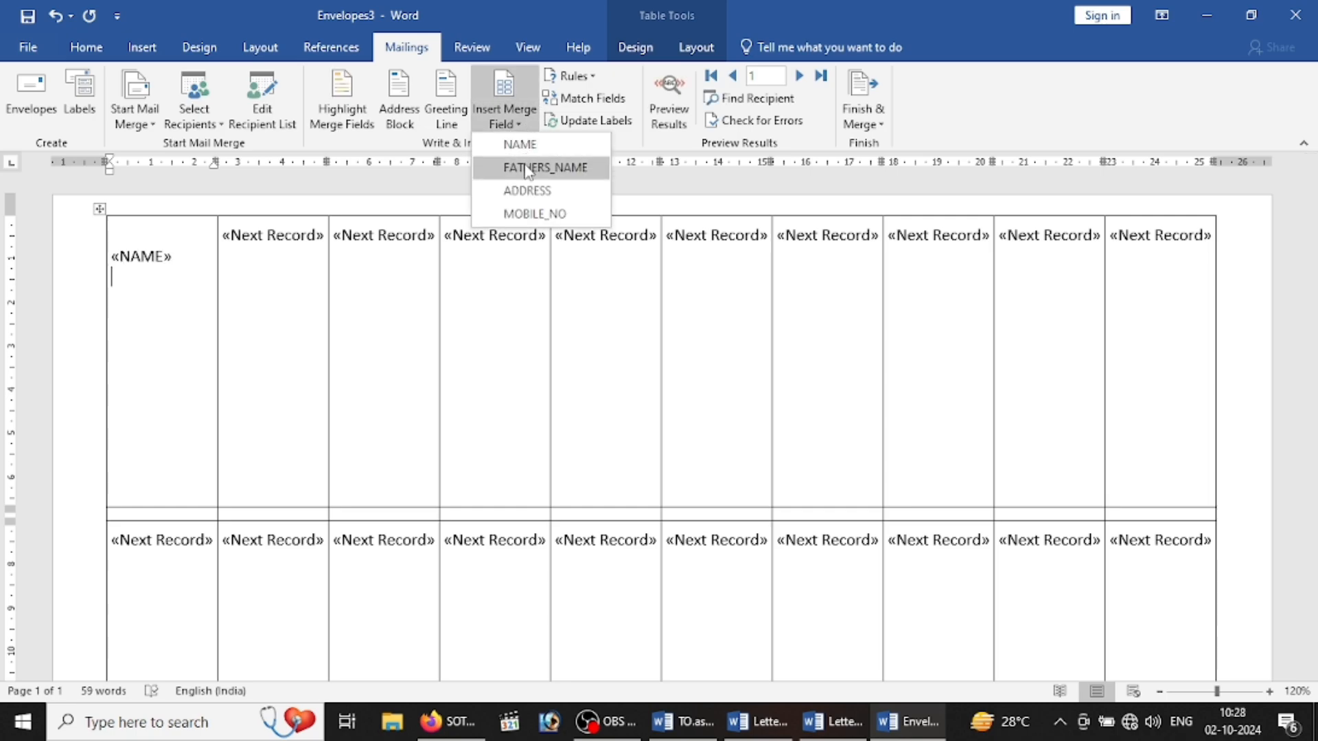
click(527, 169)
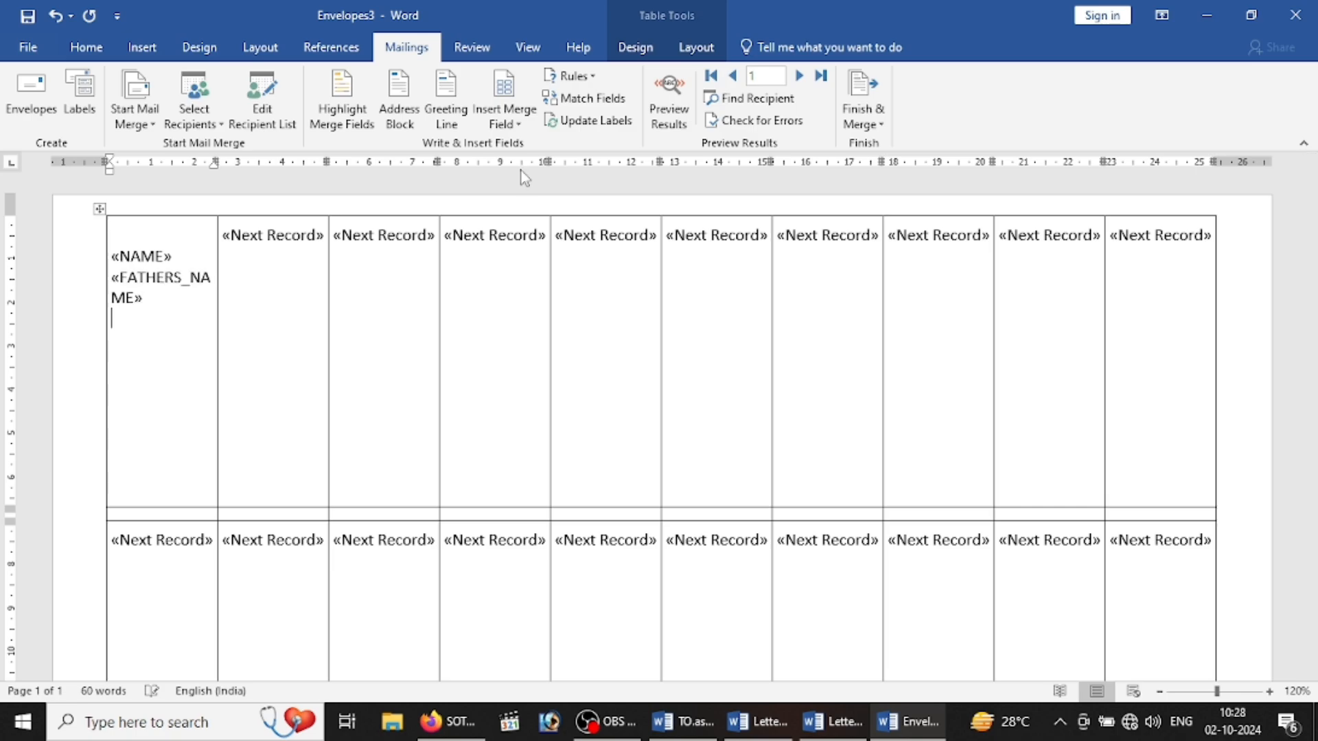
click(507, 124)
click(526, 192)
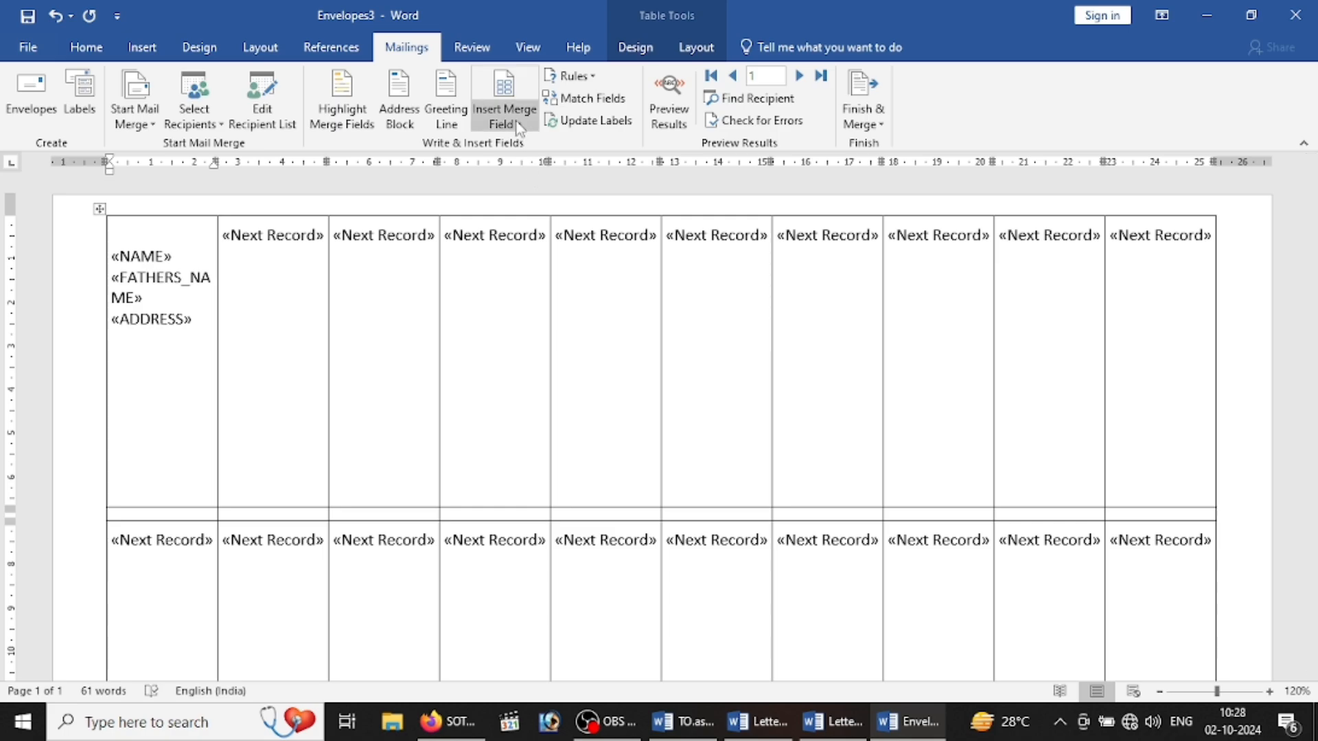
click(505, 110)
click(532, 214)
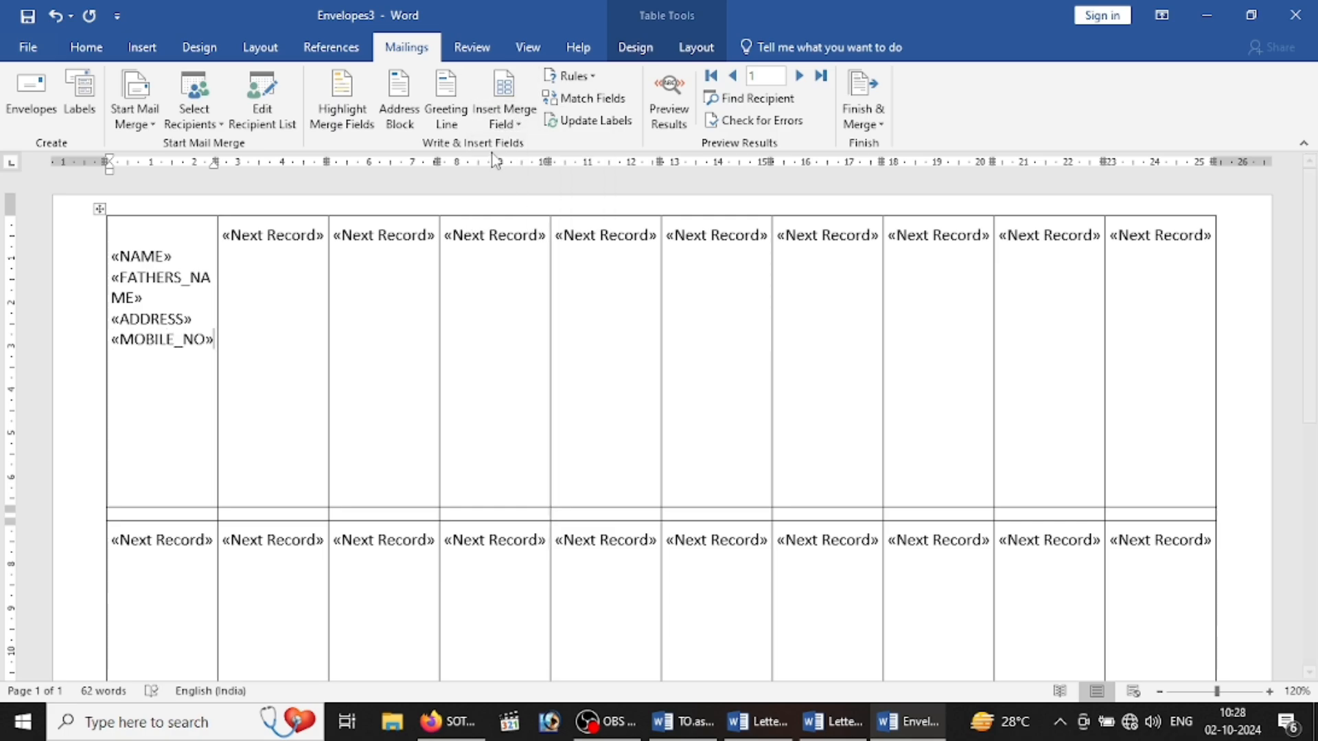
click(151, 129)
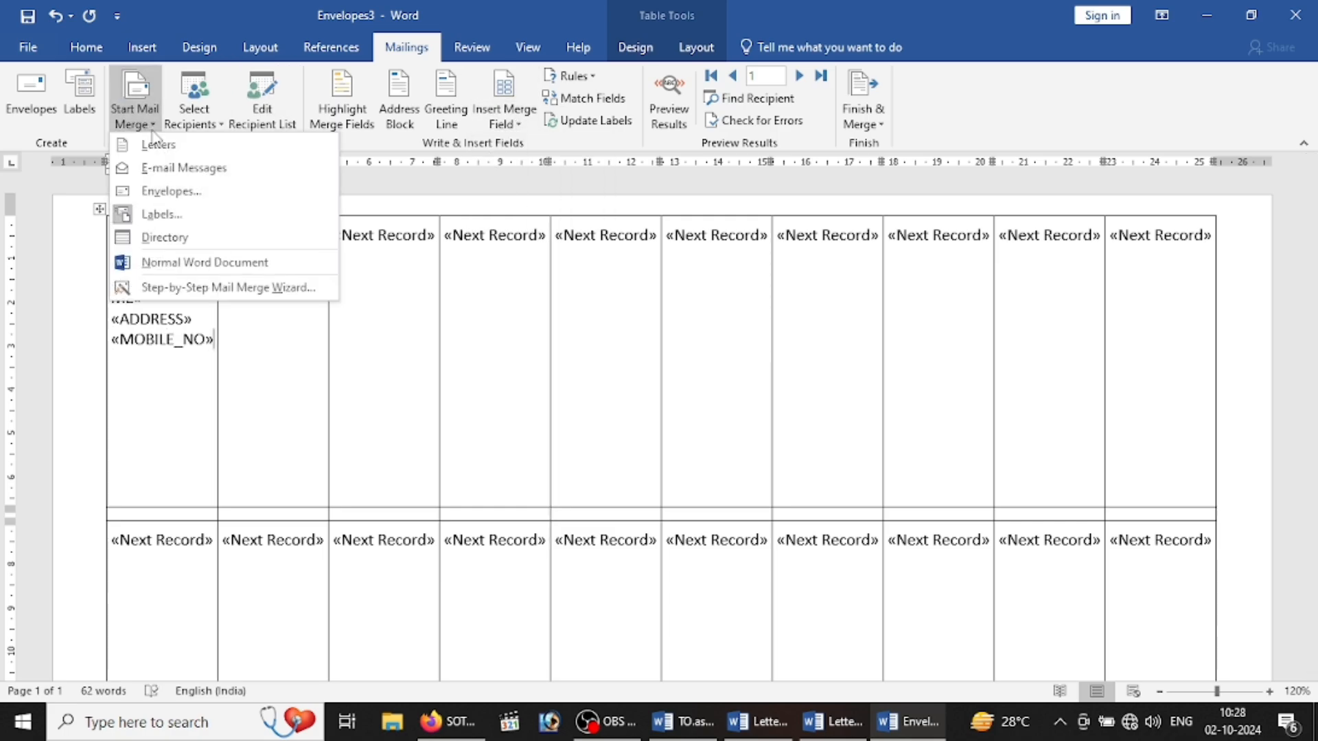
click(175, 213)
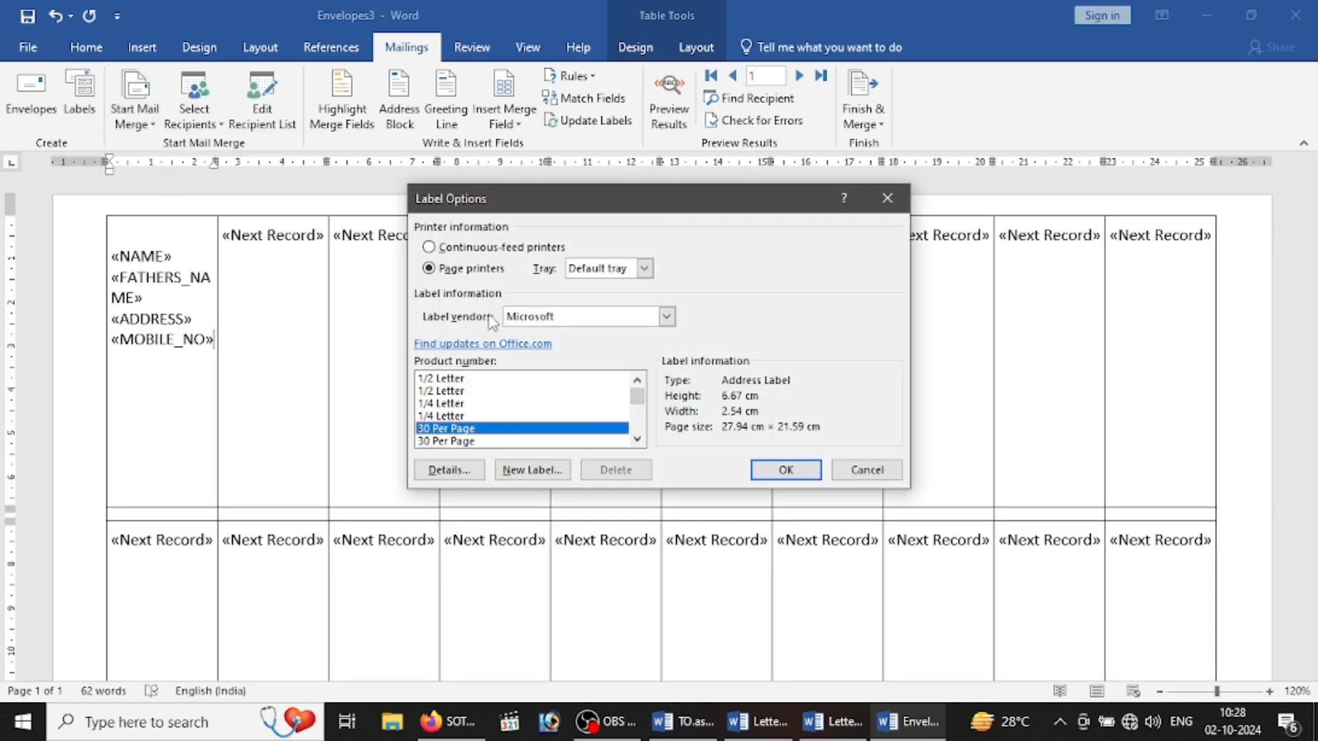
click(637, 439)
click(638, 439)
click(639, 439)
click(639, 439)
click(638, 439)
click(638, 438)
click(639, 438)
click(638, 439)
click(638, 439)
click(638, 438)
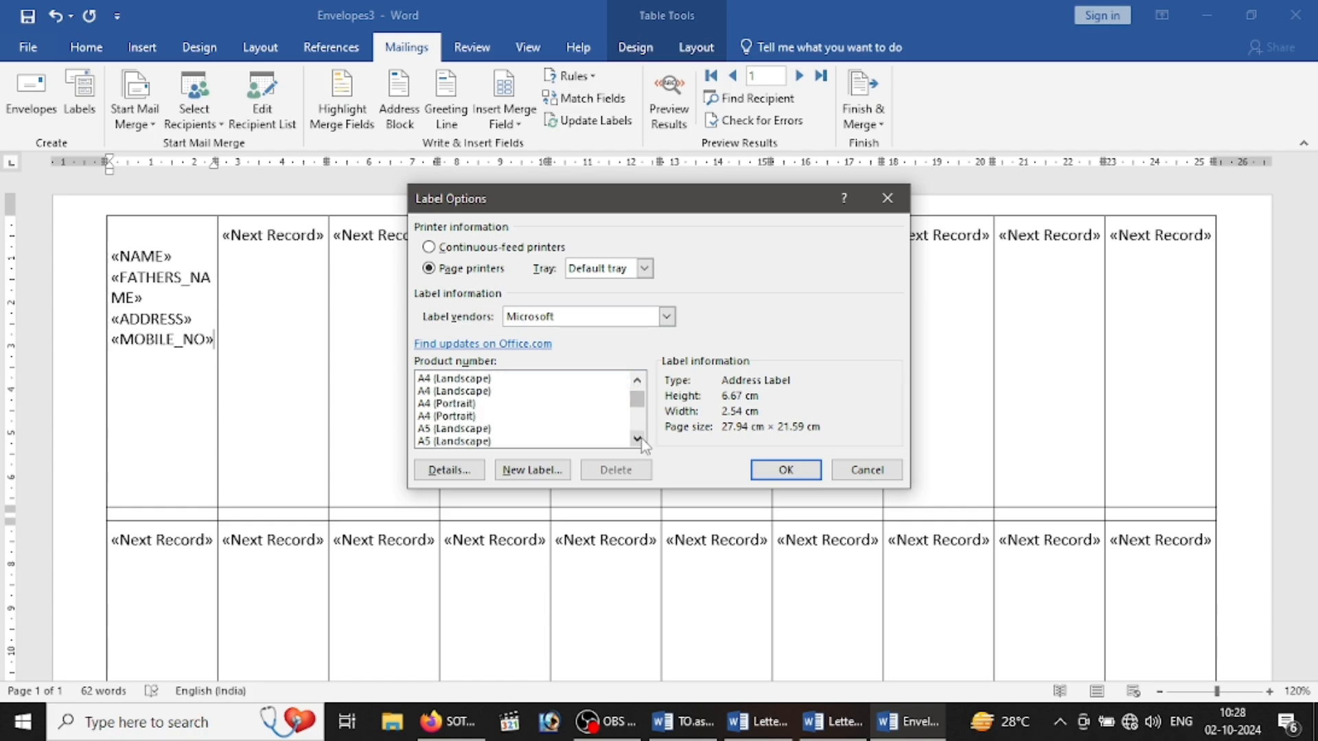
click(532, 470)
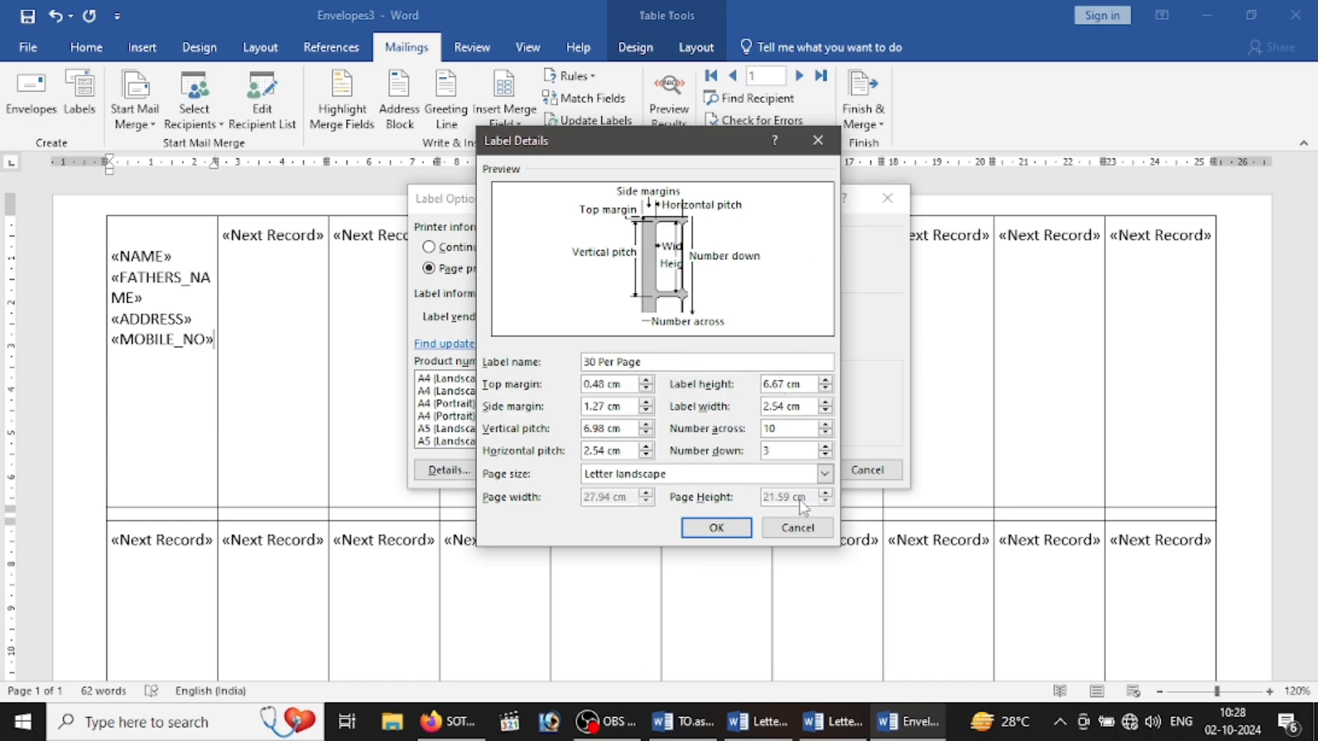
click(796, 527)
click(855, 469)
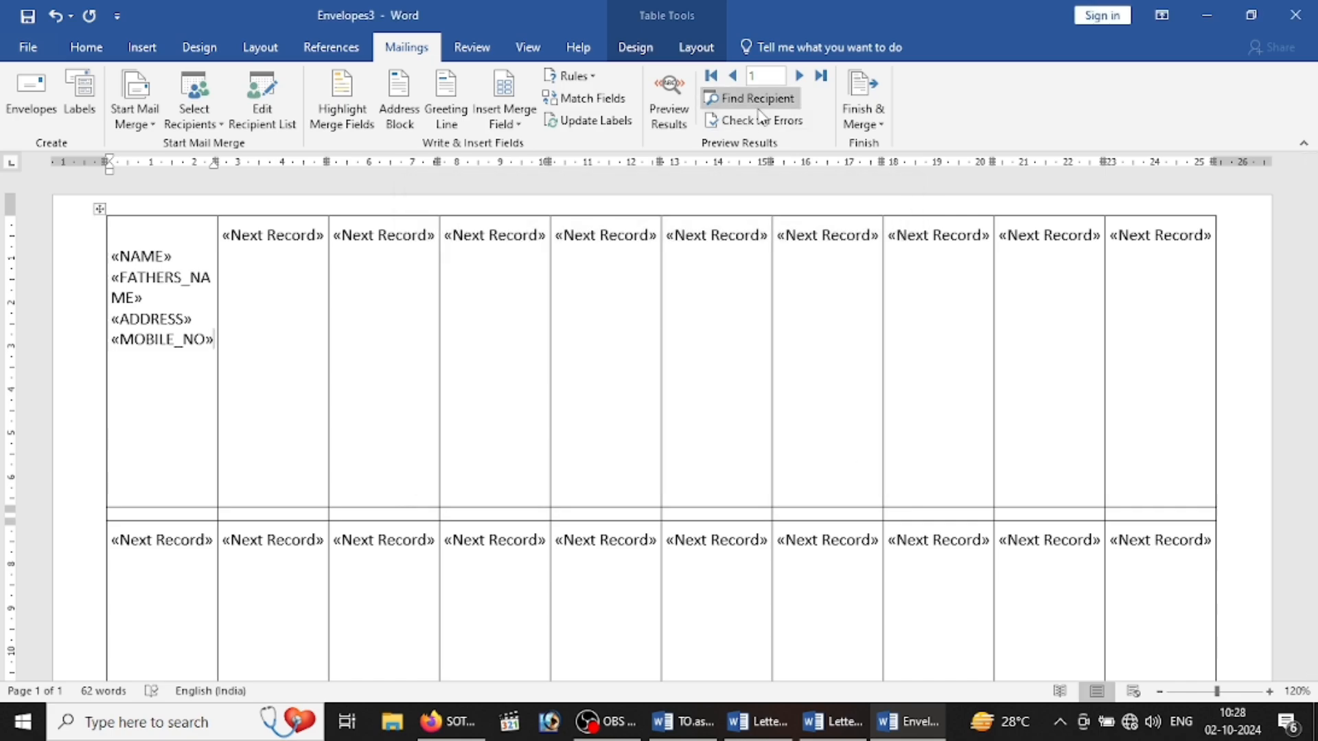
Step: Update all labels with the first label's fields and preview them with recipient data
click(864, 109)
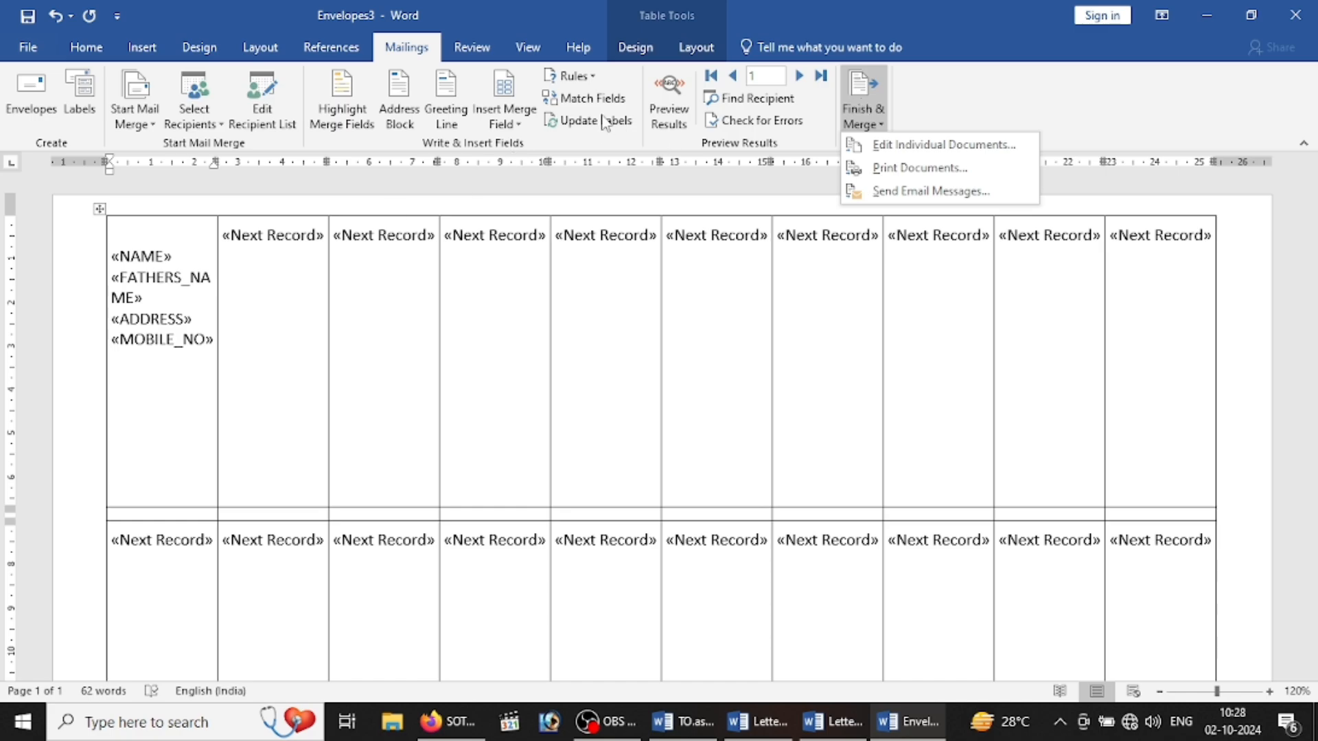
click(578, 121)
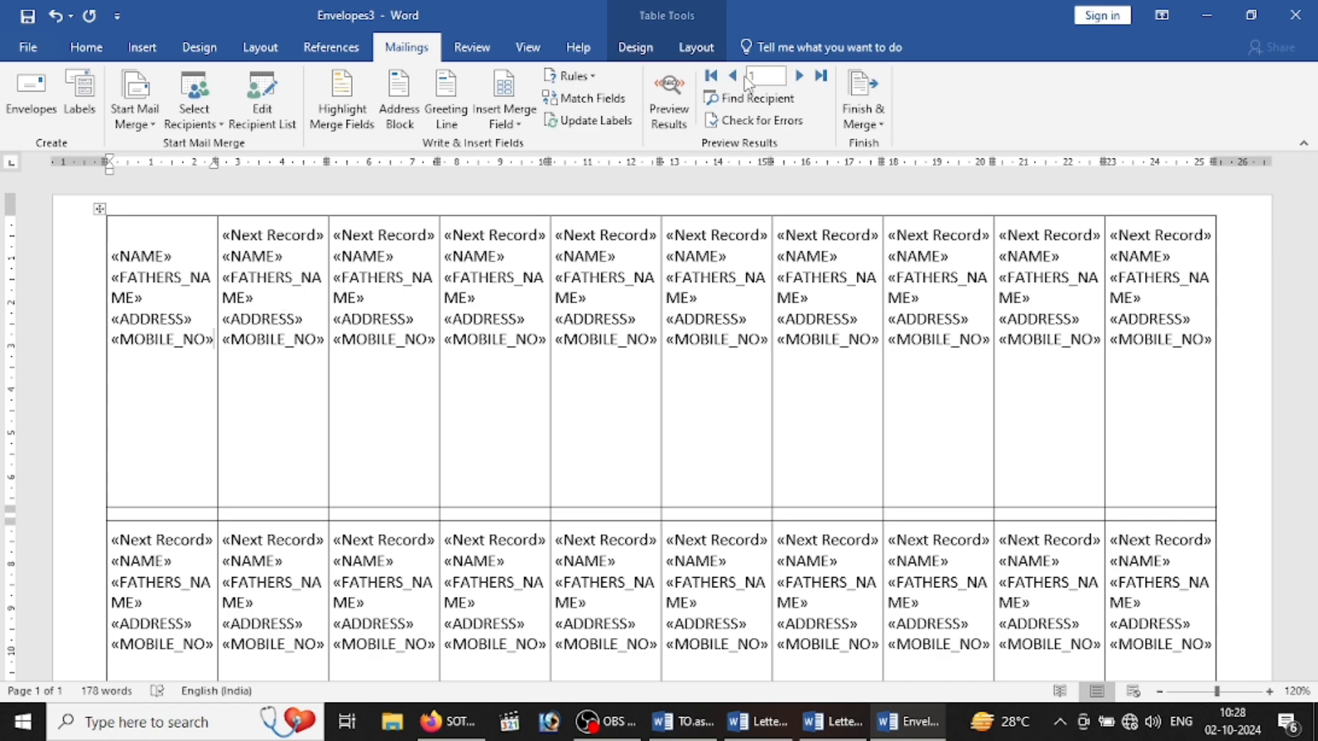
click(666, 113)
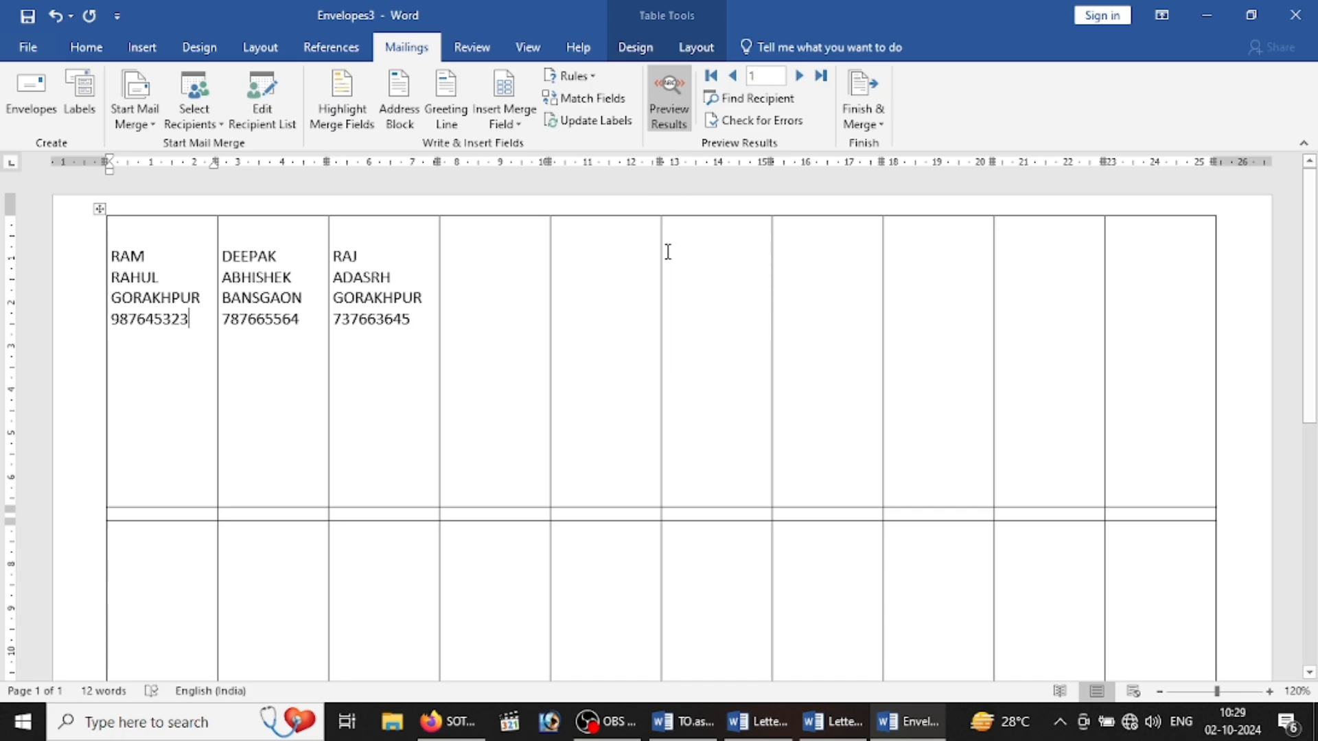
Step: Merge all label records into the new document Labels4 using Edit Individual Documents
click(859, 116)
click(880, 144)
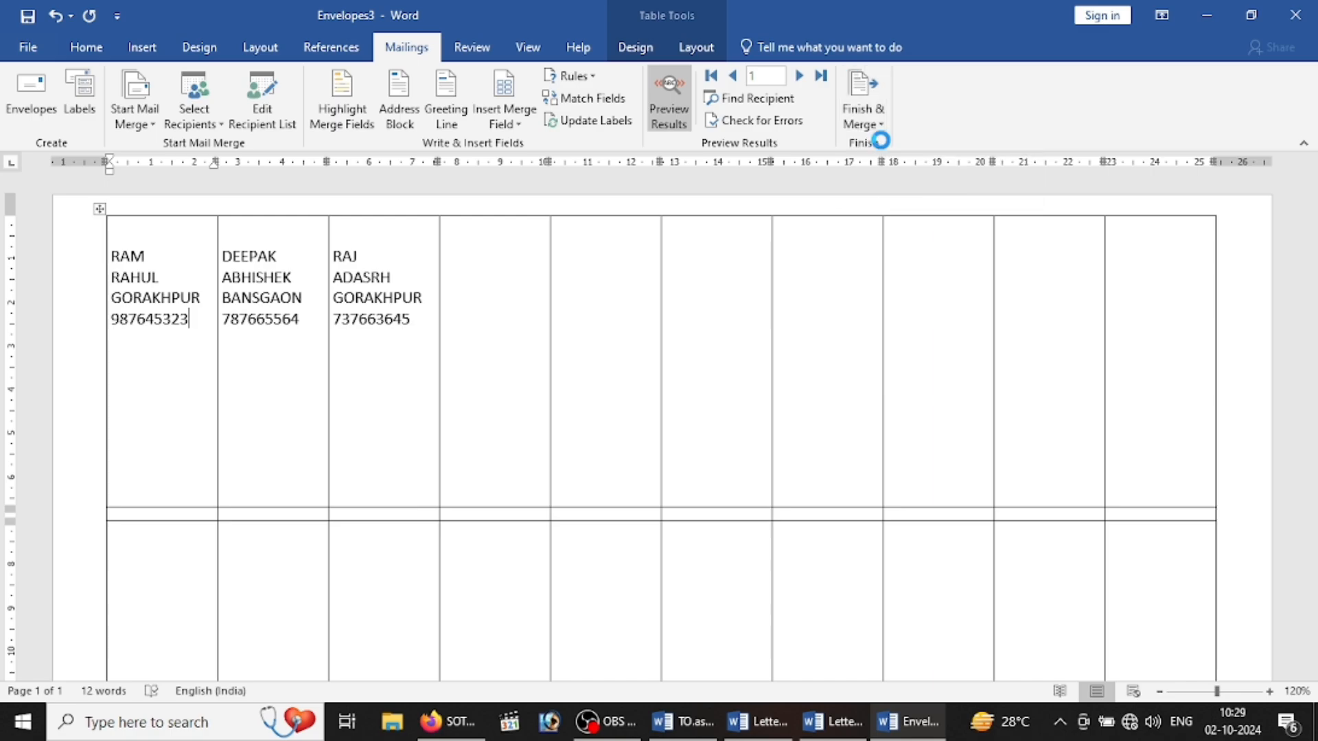
click(647, 396)
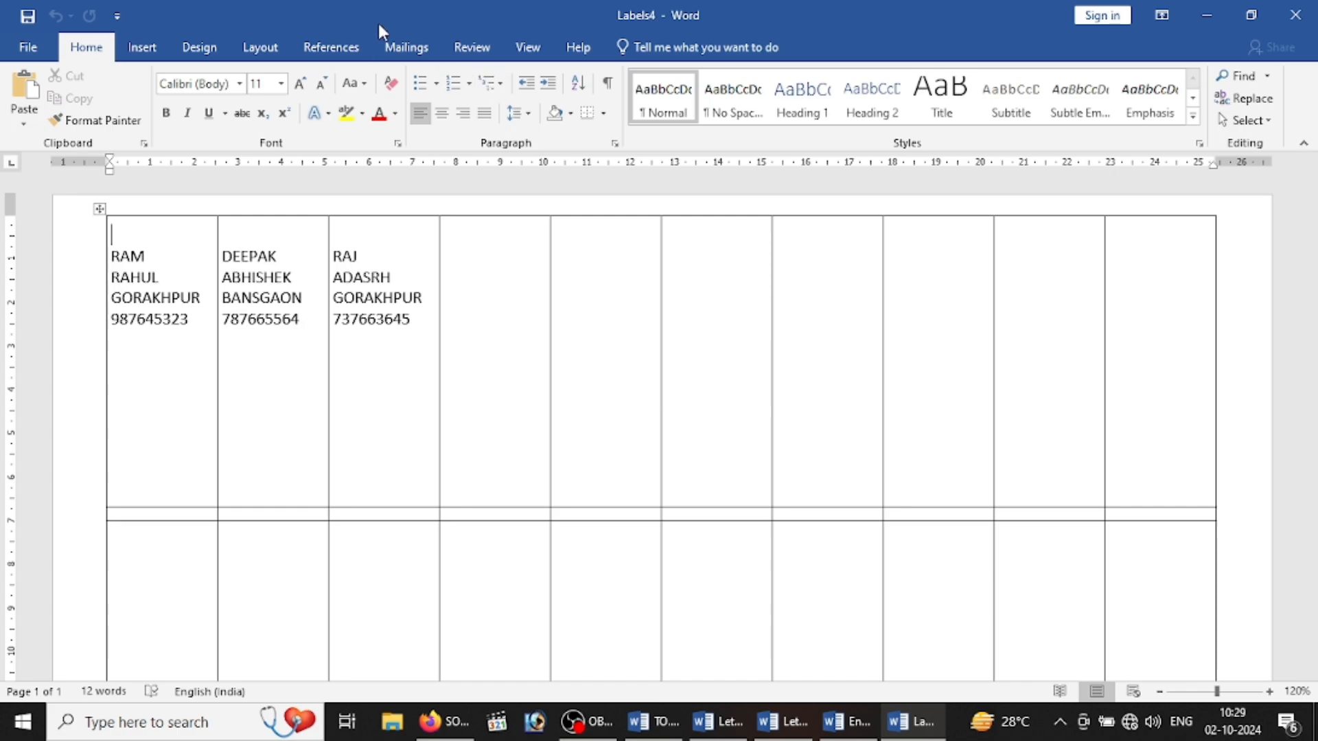
click(406, 46)
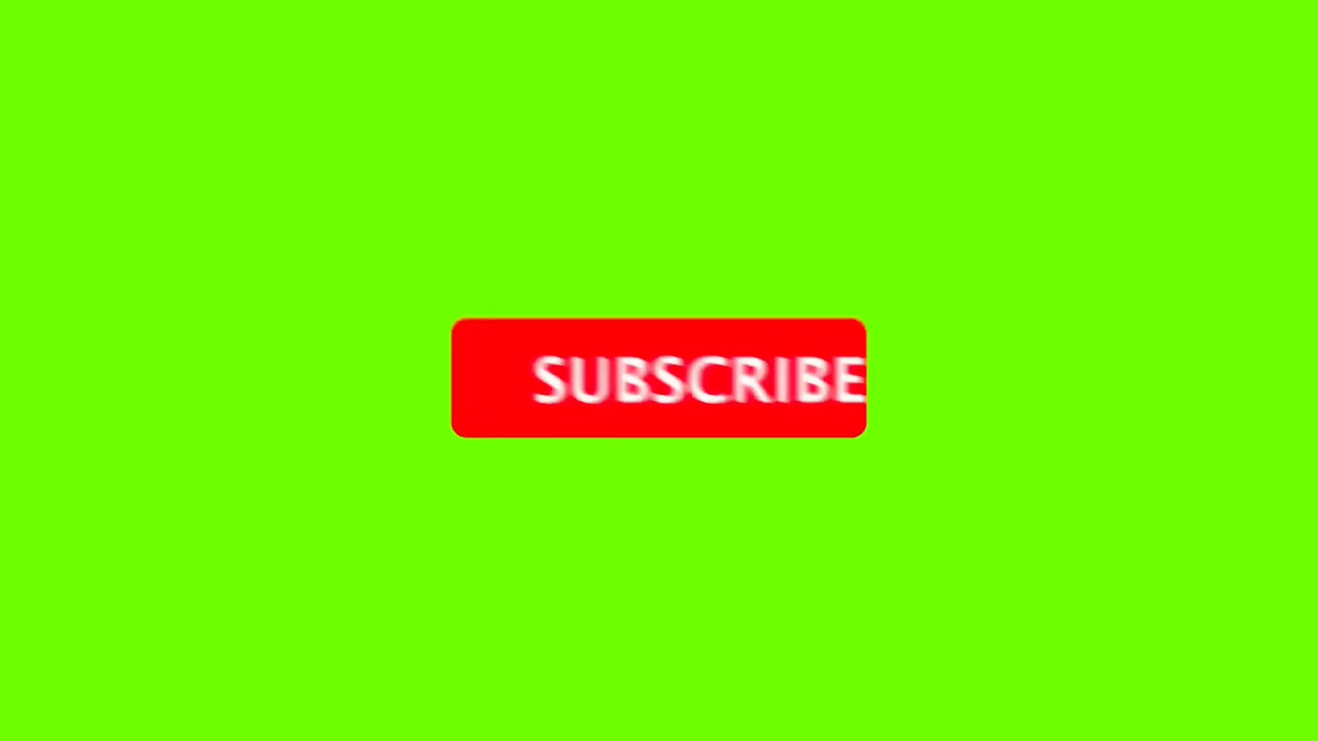